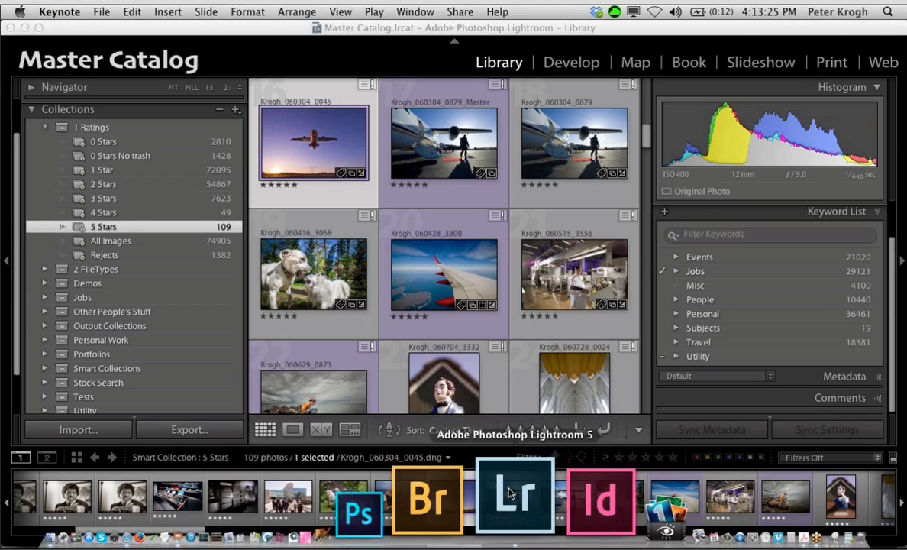
Step: Collapse the Collections list and expand Publish Services to review all the configured publishing connections, including the Photoshelter Archive portfolio collections
{"action": "scroll", "coordinate": [138, 267], "scroll_direction": "up", "scroll_amount": 2}
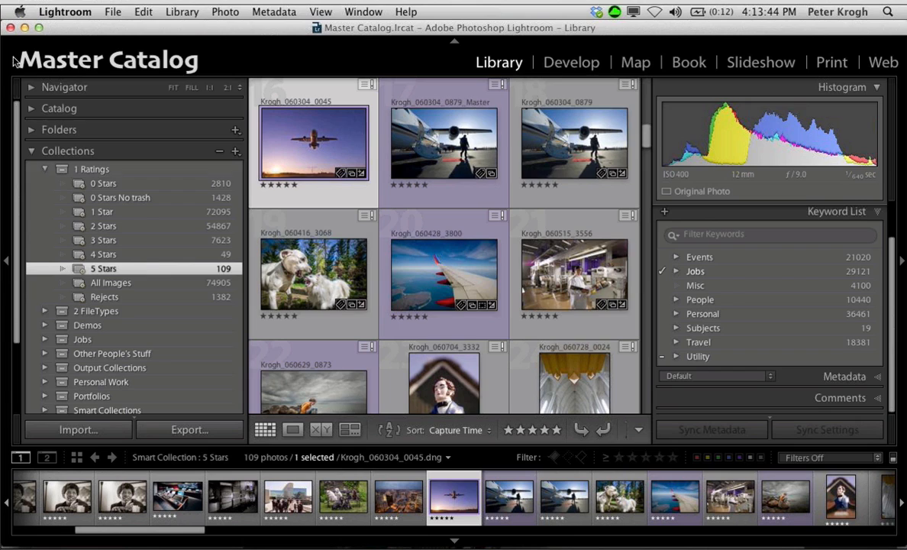
{"action": "left_click", "coordinate": [31, 154]}
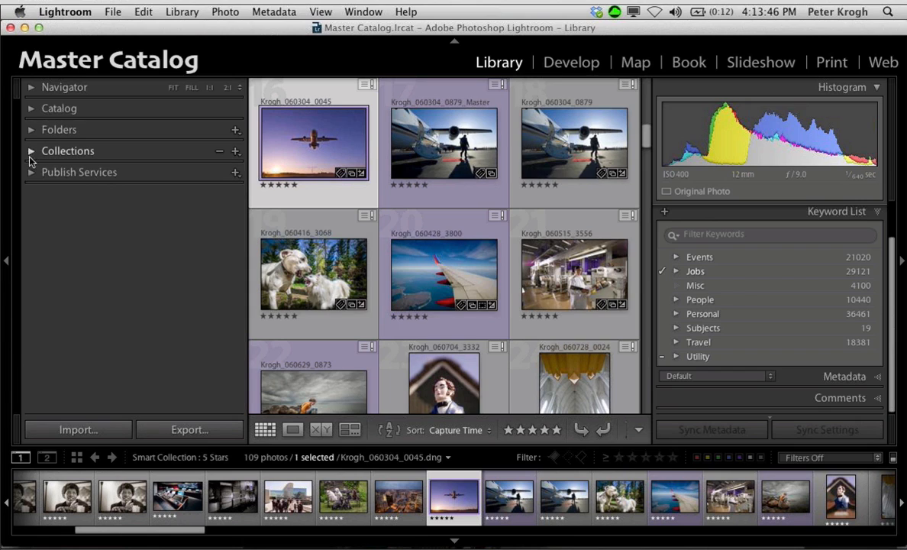
{"action": "left_click", "coordinate": [31, 173]}
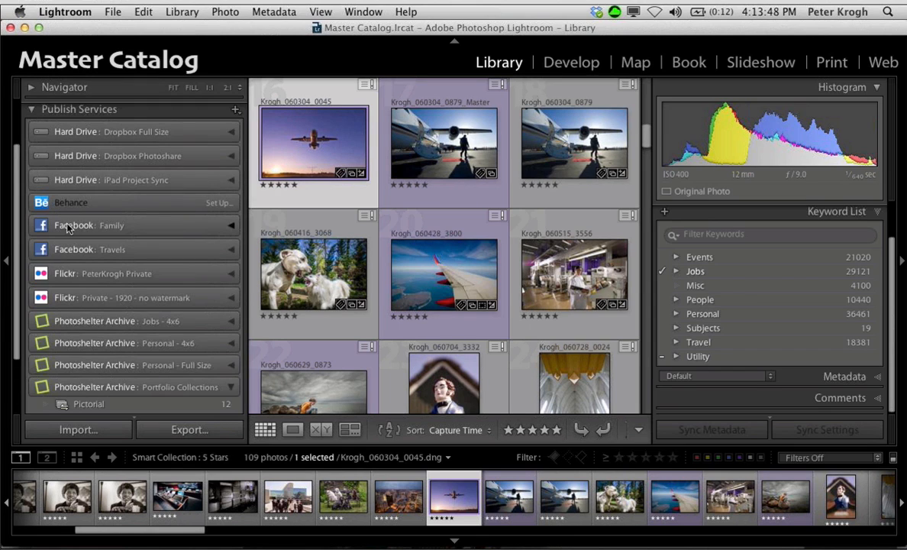
{"action": "scroll", "coordinate": [71, 229], "scroll_direction": "down", "scroll_amount": 1}
{"action": "scroll", "coordinate": [74, 239], "scroll_direction": "down", "scroll_amount": 2}
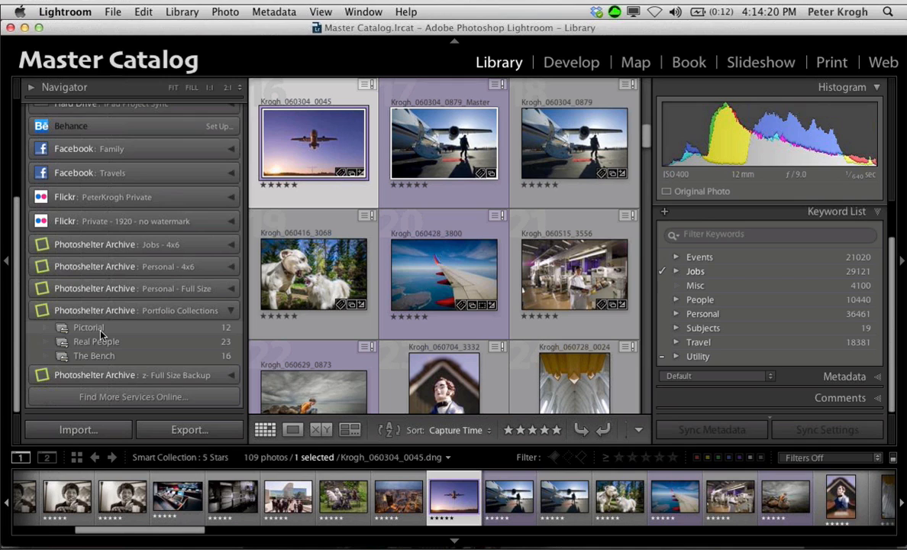
Step: Expand the Collections list again to view the smart collections in the 1 Ratings set
{"action": "scroll", "coordinate": [93, 306], "scroll_direction": "up", "scroll_amount": 5}
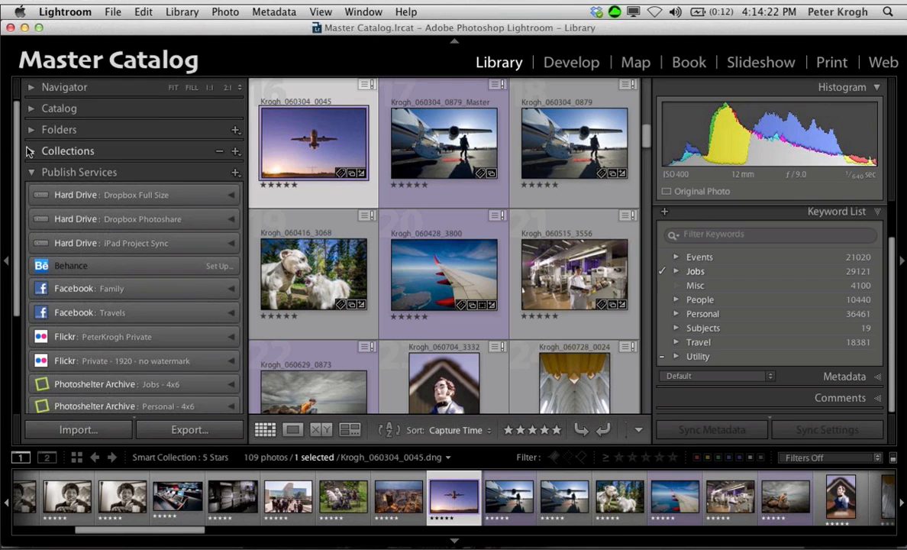
{"action": "left_click", "coordinate": [28, 151]}
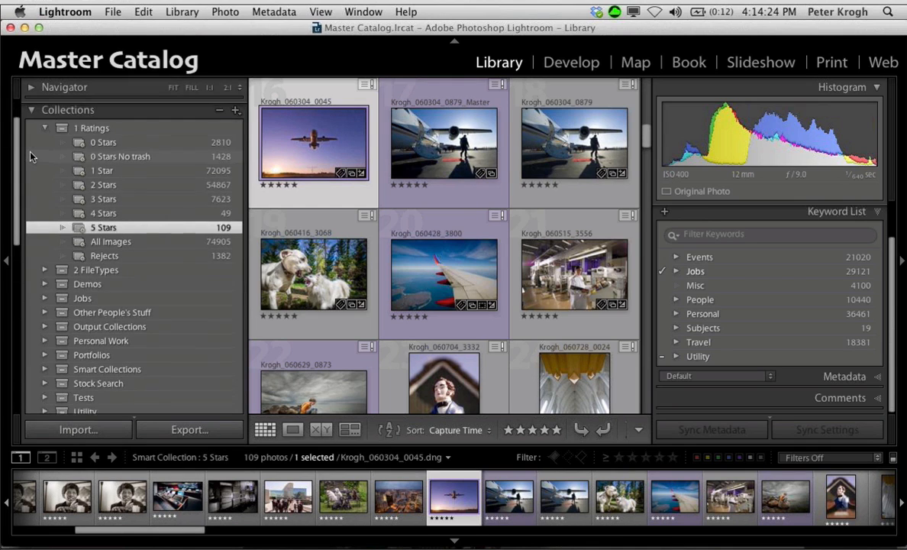
{"action": "scroll", "coordinate": [30, 156], "scroll_direction": "up", "scroll_amount": 2}
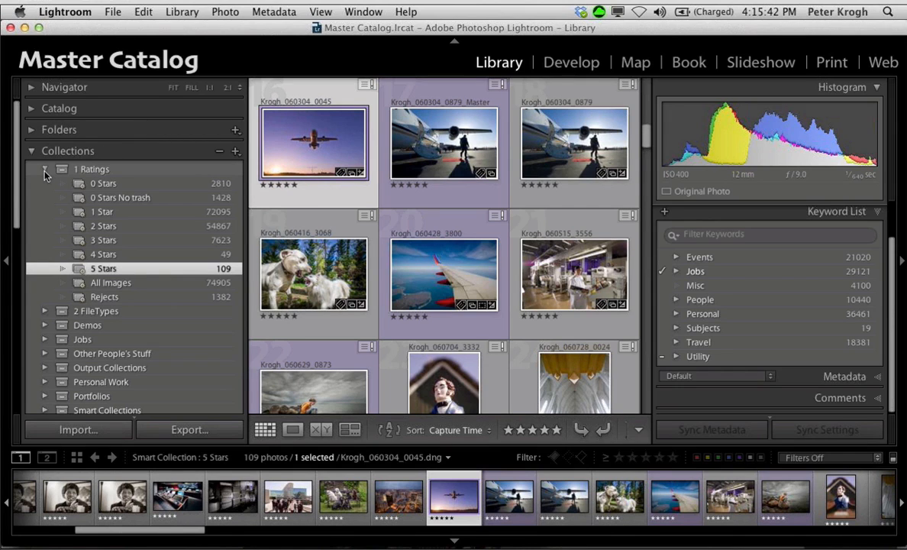
Step: Collapse Collections and Publish Services, and expand Folders so only the closed top-level Photos folder is listed under Photo Library
{"action": "left_click", "coordinate": [33, 152]}
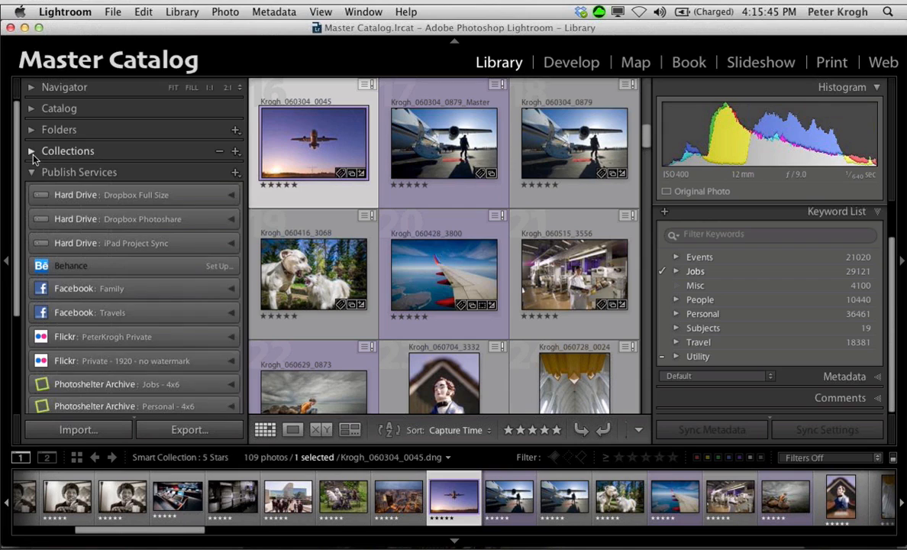
{"action": "left_click", "coordinate": [32, 174]}
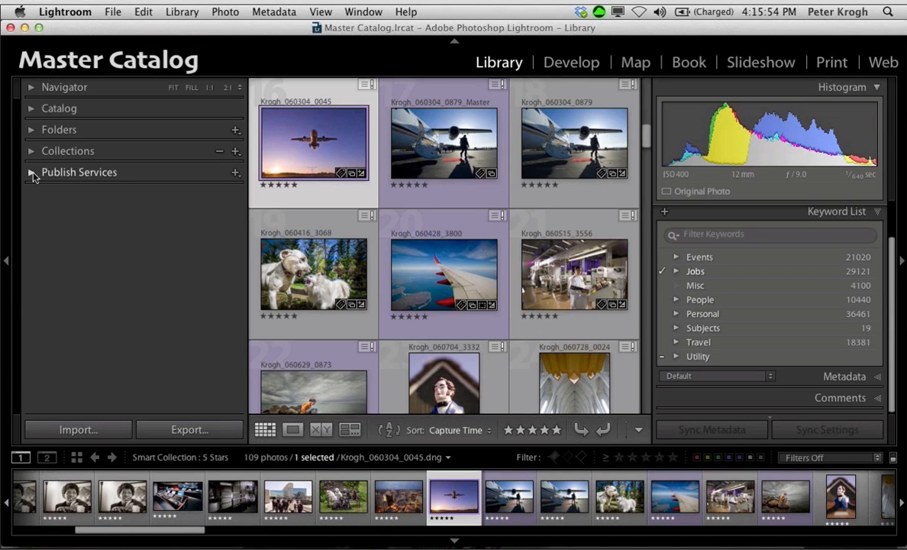
{"action": "left_click", "coordinate": [30, 131]}
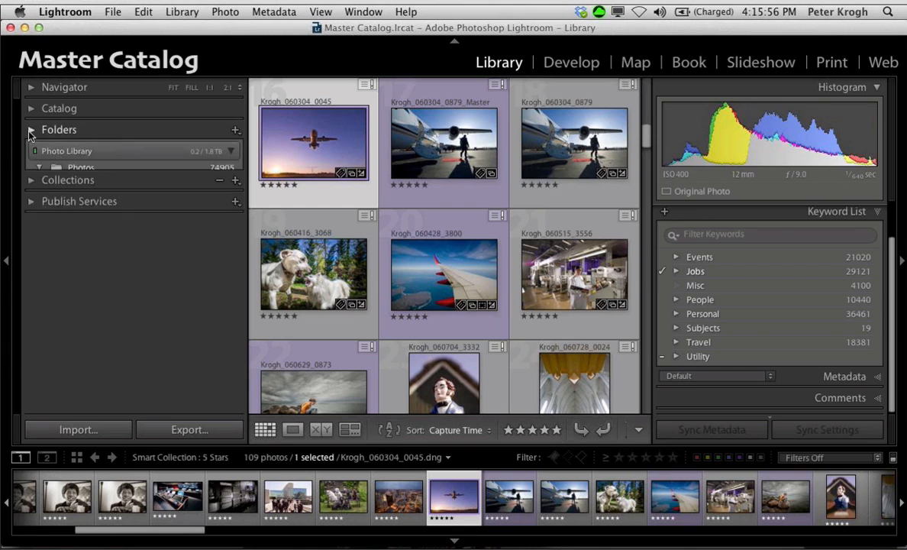
{"action": "left_click", "coordinate": [38, 146]}
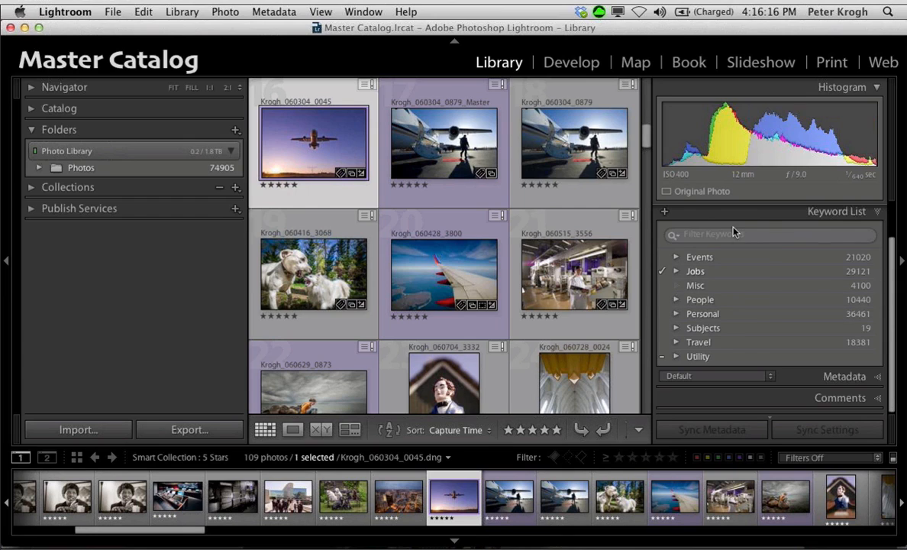
Step: Show the Library Filter bar and filter the 5 Stars photos by Metadata, narrowing them by keyword
{"action": "scroll", "coordinate": [733, 231], "scroll_direction": "up", "scroll_amount": 2}
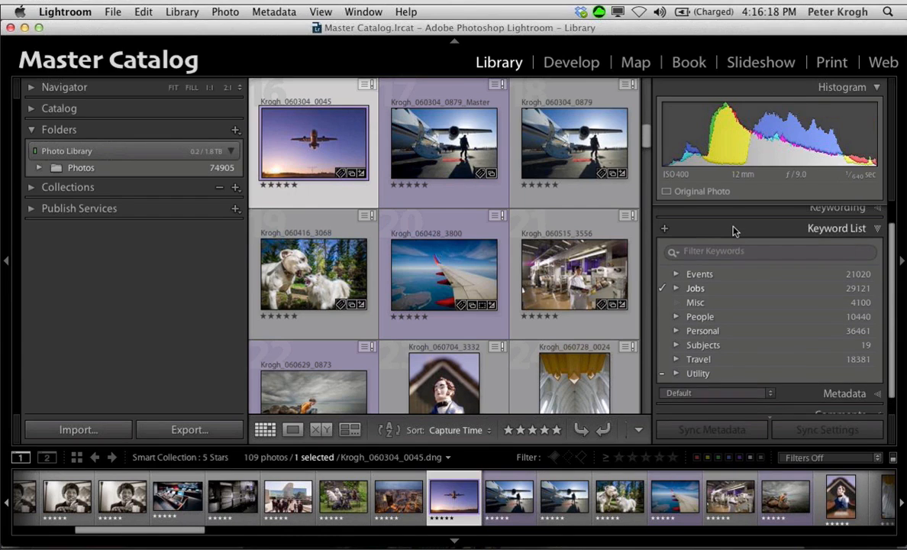
{"action": "key", "text": "backslash"}
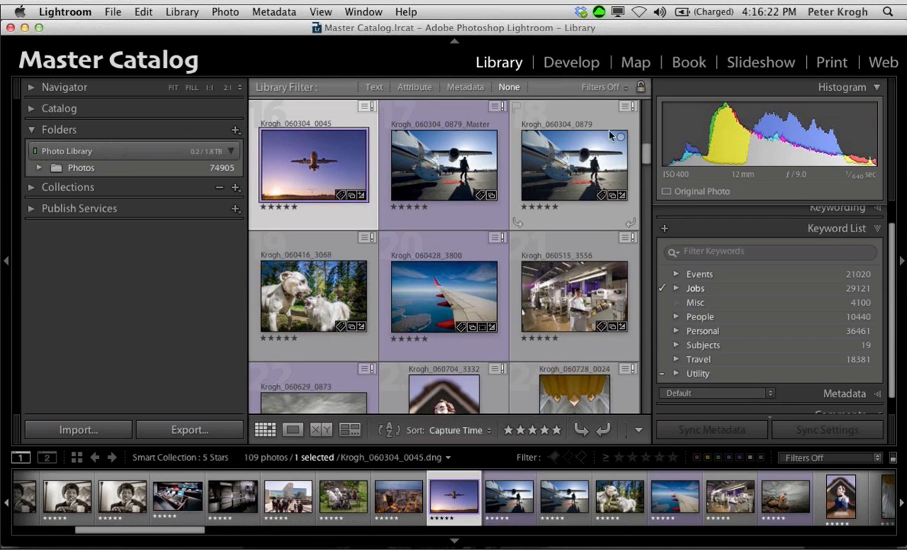
{"action": "left_click", "coordinate": [465, 87]}
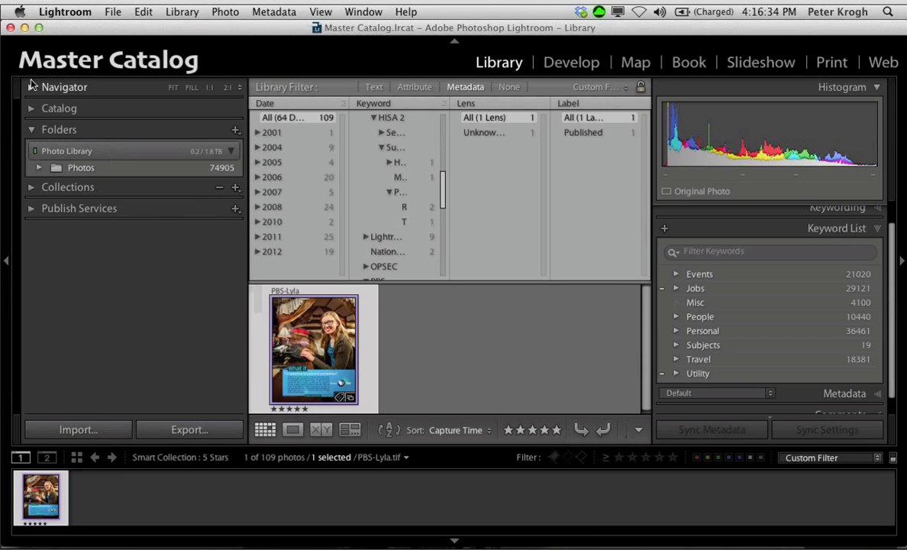
Step: Expand Collections with the 1 Ratings set and Folders collapsed, and open the Portfolios set to view its 2013 collections
{"action": "left_click", "coordinate": [31, 186]}
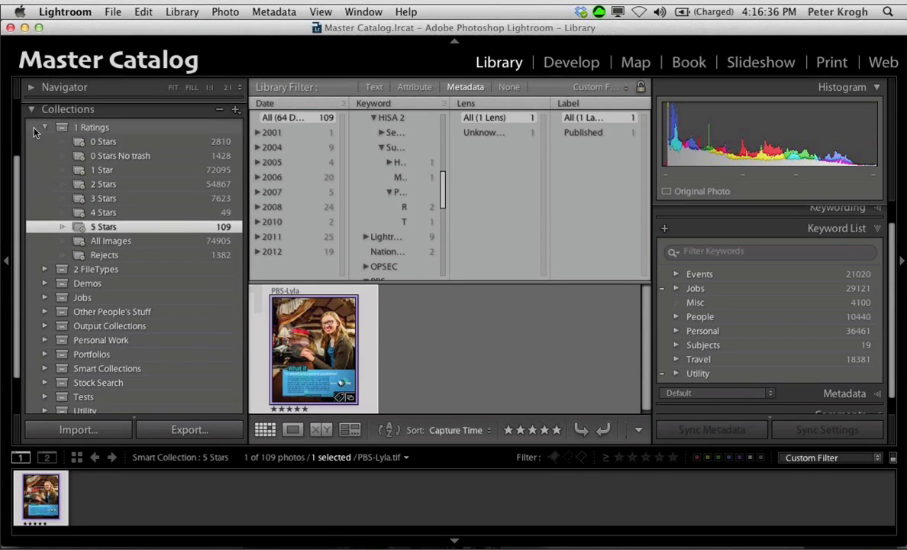
{"action": "left_click", "coordinate": [44, 127]}
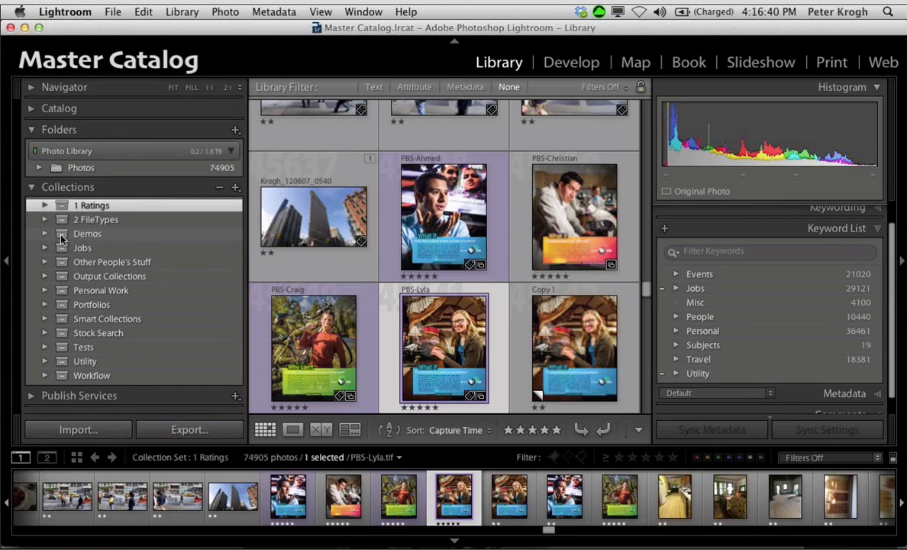
{"action": "left_click", "coordinate": [32, 130]}
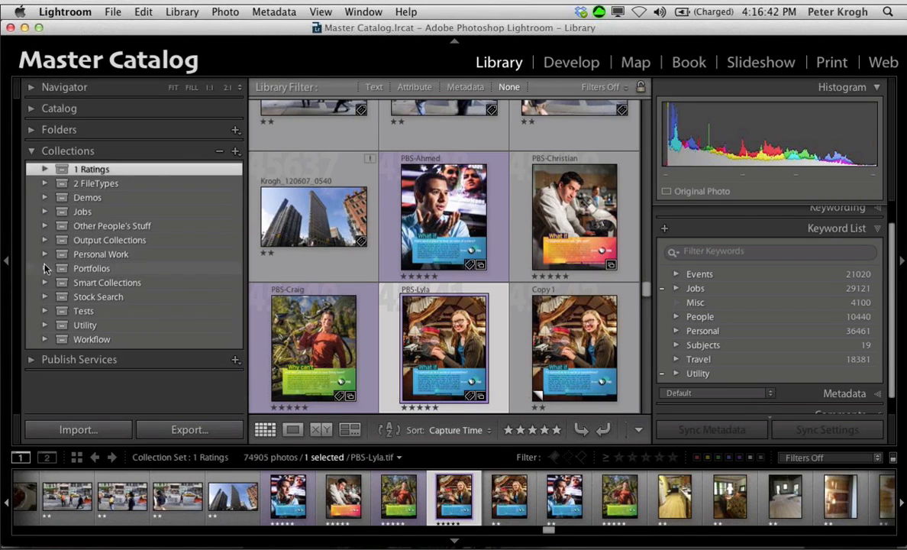
{"action": "left_click", "coordinate": [44, 268]}
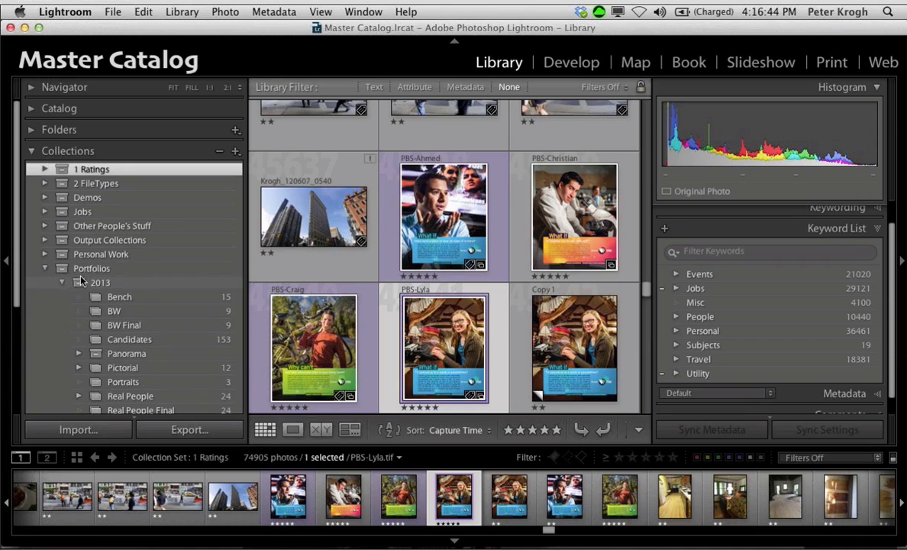
Step: Collapse Collections and expand Publish Services to review the portfolio collections published to Photoshelter Archive
{"action": "left_click", "coordinate": [31, 152]}
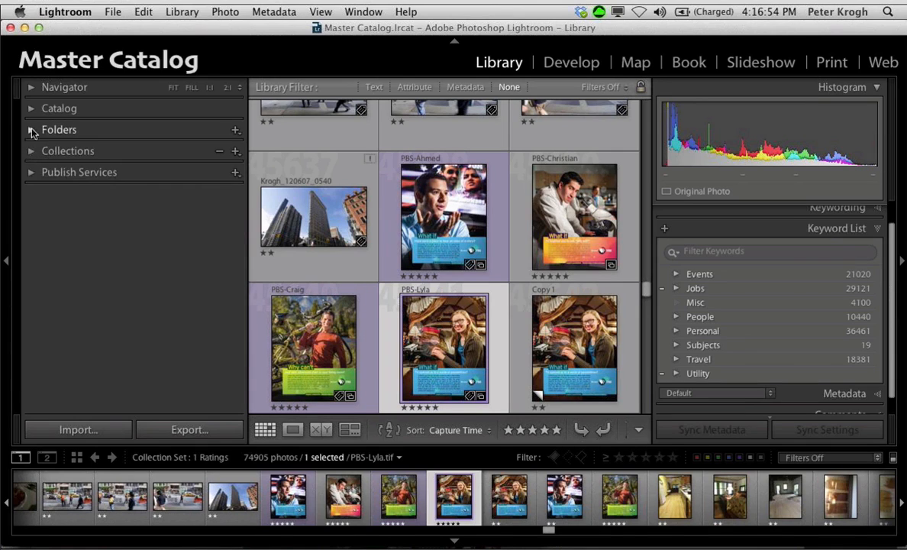
{"action": "left_click", "coordinate": [31, 174]}
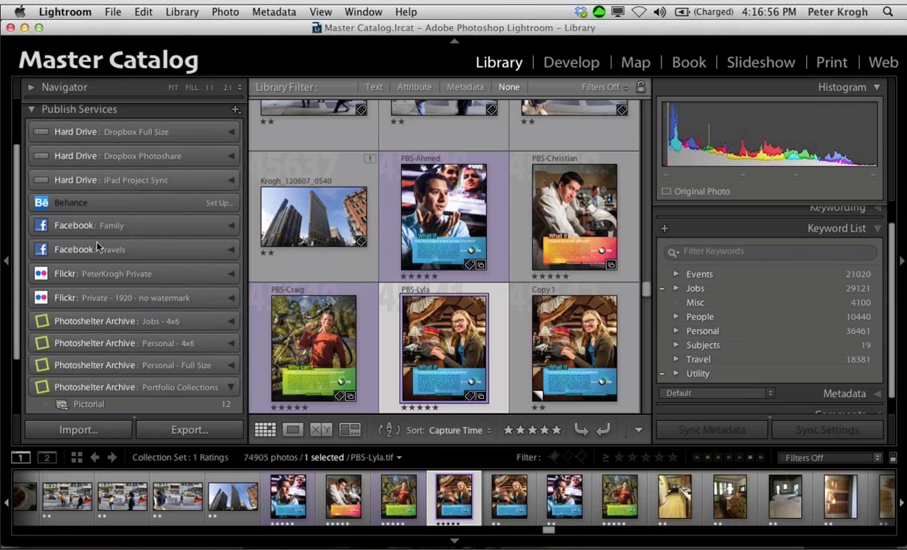
{"action": "left_click", "coordinate": [132, 307]}
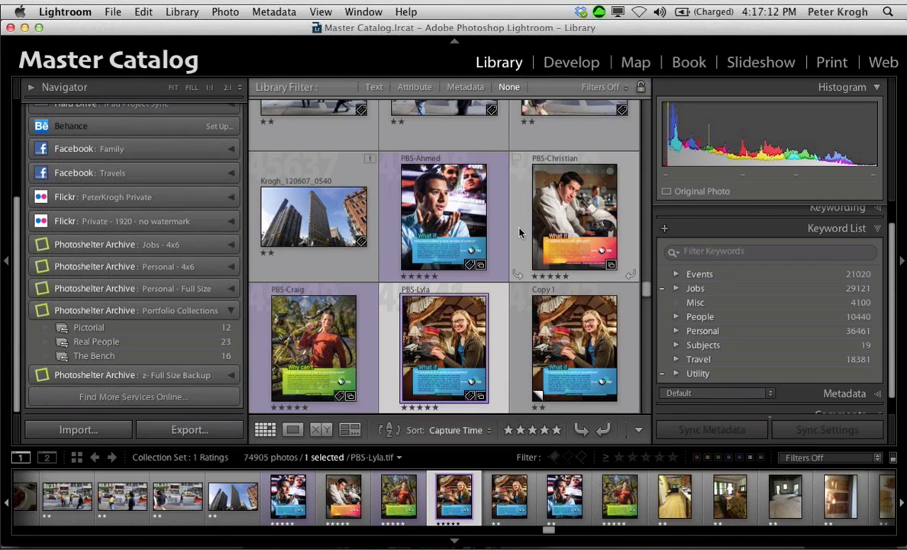
{"action": "scroll", "coordinate": [520, 229], "scroll_direction": "up", "scroll_amount": 10}
{"action": "scroll", "coordinate": [520, 229], "scroll_direction": "up", "scroll_amount": 10}
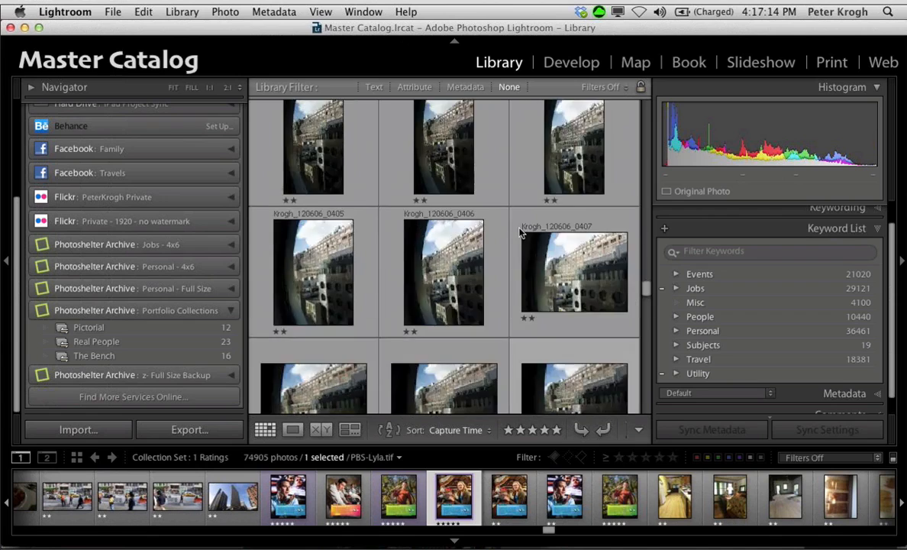
{"action": "scroll", "coordinate": [67, 325], "scroll_direction": "up", "scroll_amount": 5}
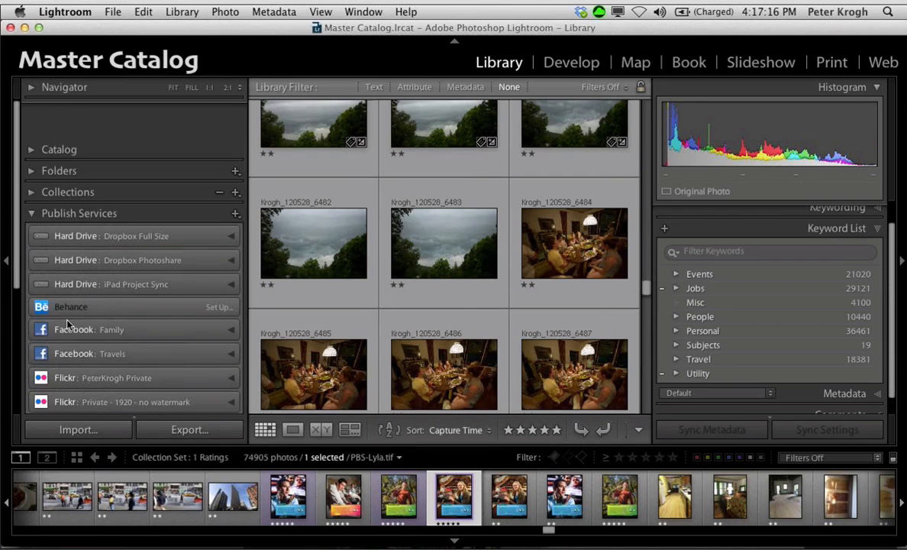
Step: Collapse Publish Services, expand Folders, and select the Photos folder on the Photo Library drive
{"action": "left_click", "coordinate": [32, 171]}
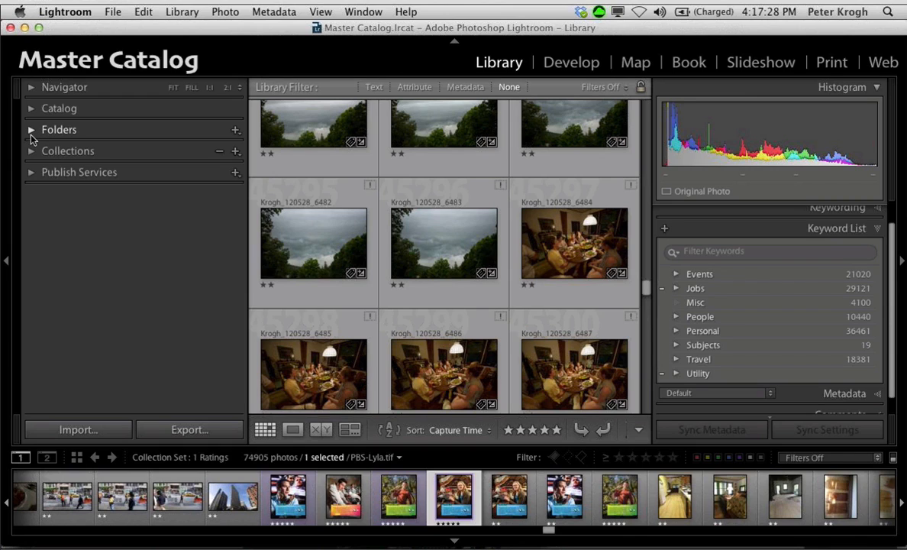
{"action": "left_click", "coordinate": [30, 132]}
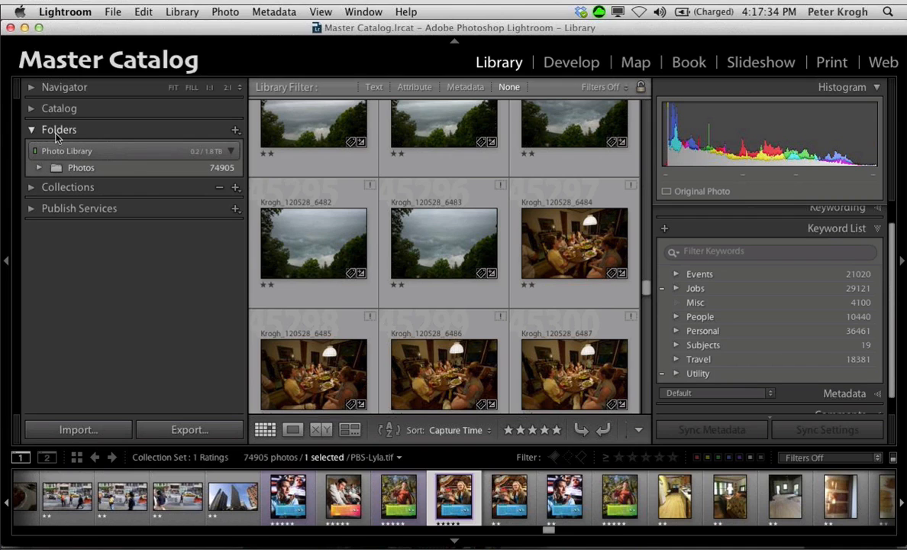
{"action": "left_click", "coordinate": [61, 170]}
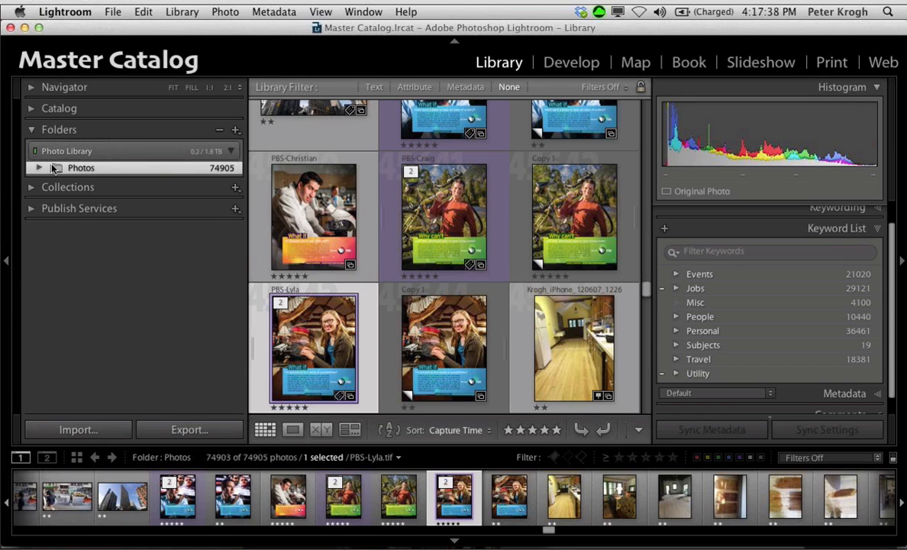
Step: Switch to Finder, collapse the 2013 folder on the Photo Library drive, and select the Photos folder
{"action": "key", "text": "super+Tab"}
{"action": "key", "text": "super+Tab"}
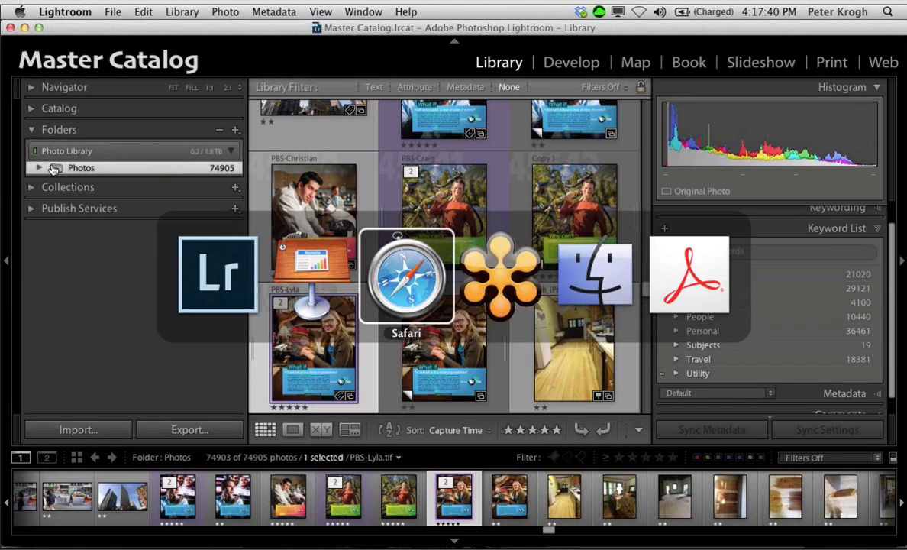
{"action": "key", "text": "super+Tab"}
{"action": "key", "text": "super+Tab"}
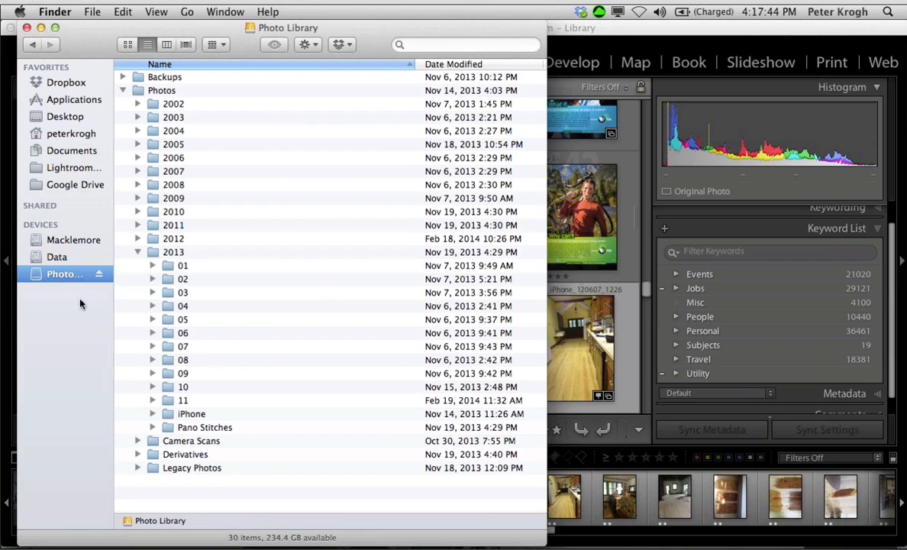
{"action": "left_click", "coordinate": [138, 252]}
{"action": "left_click", "coordinate": [129, 85]}
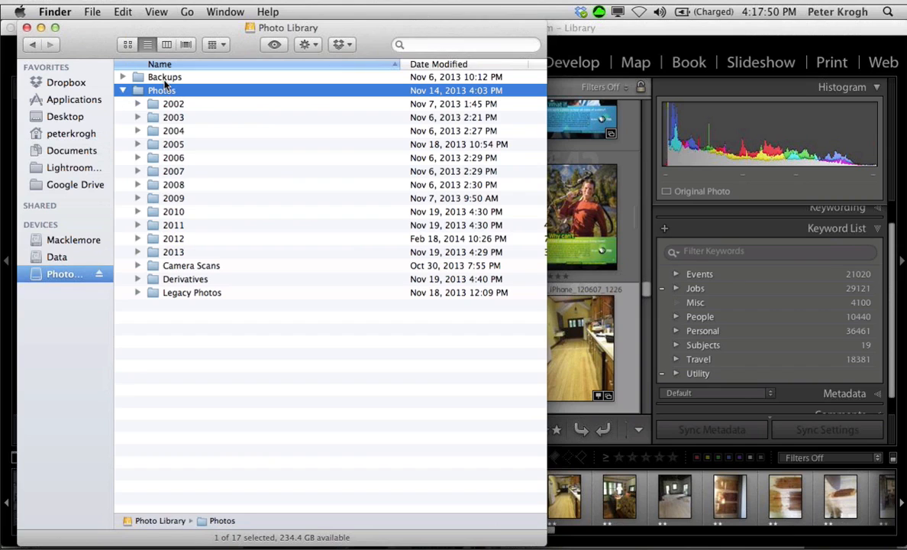
Step: Move the Finder window clear of Lightroom's folder list and widen its sidebar to show the full drive name
{"action": "left_click_drag", "start_coordinate": [110, 34], "coordinate": [406, 34]}
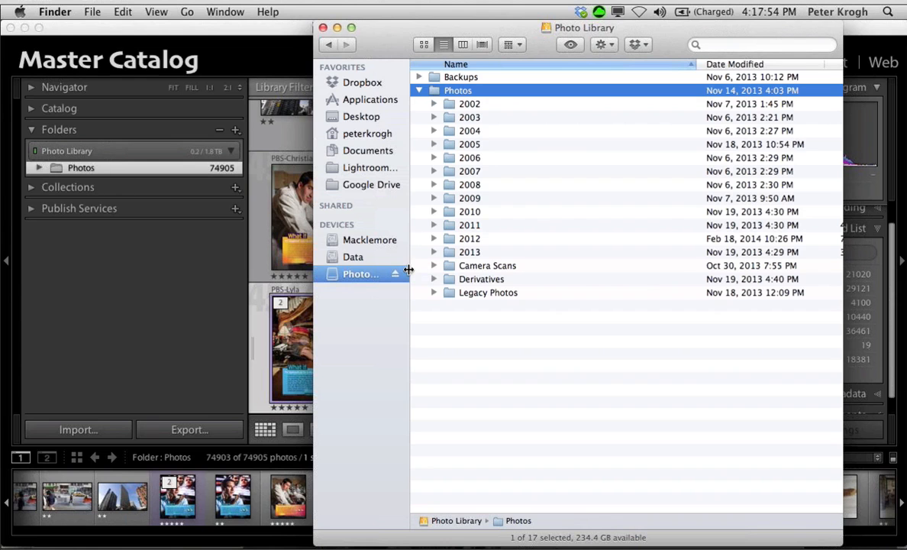
{"action": "left_click_drag", "start_coordinate": [415, 267], "coordinate": [474, 268]}
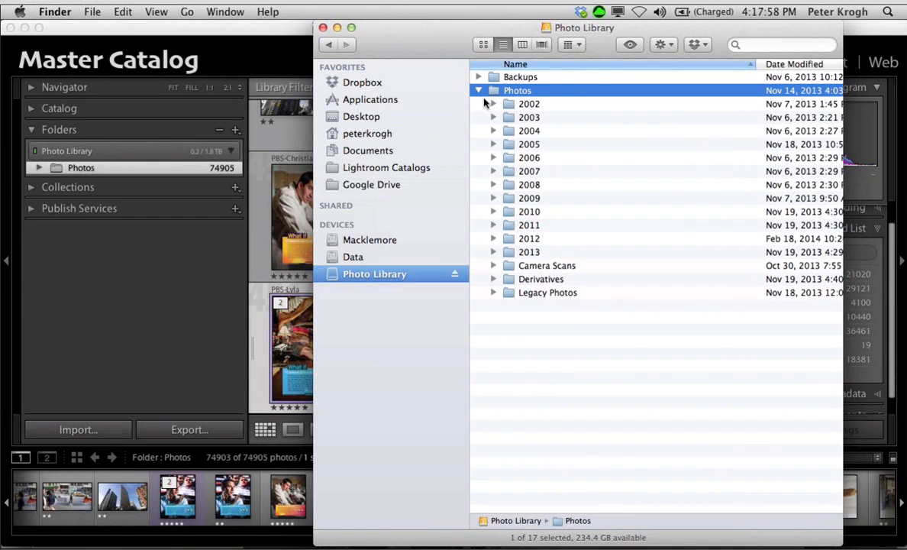
Step: Return to Lightroom, expand the Photos folder, and collapse its 2013 subfolder to show the same year-level structure as Finder
{"action": "left_click", "coordinate": [167, 245]}
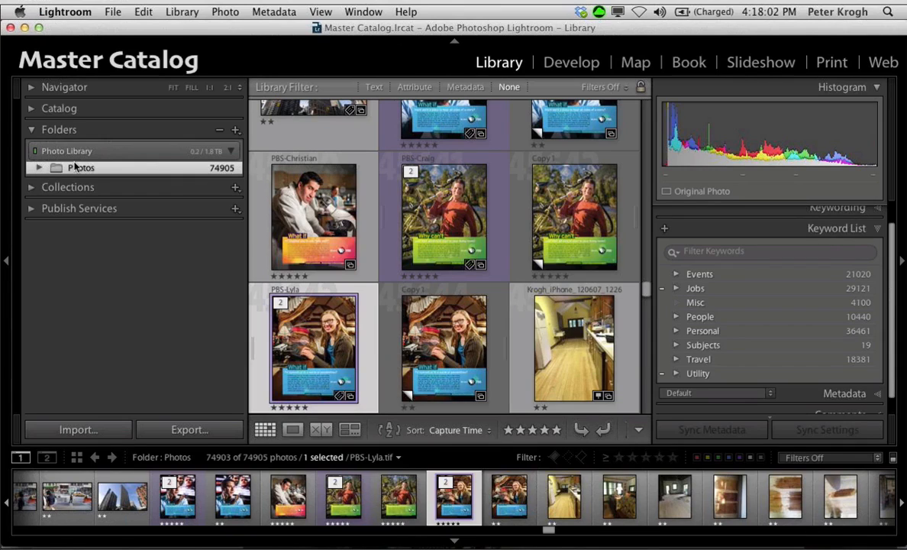
{"action": "left_click", "coordinate": [38, 168]}
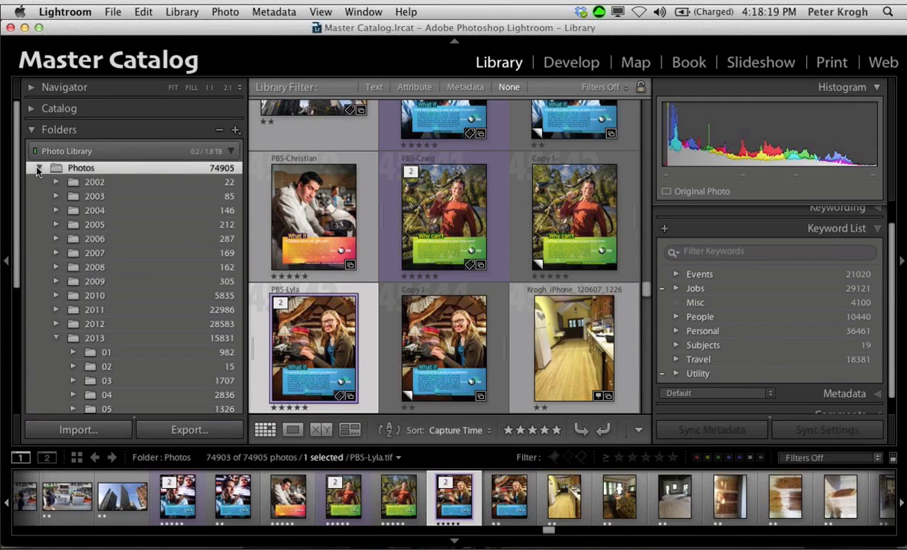
{"action": "left_click", "coordinate": [57, 340]}
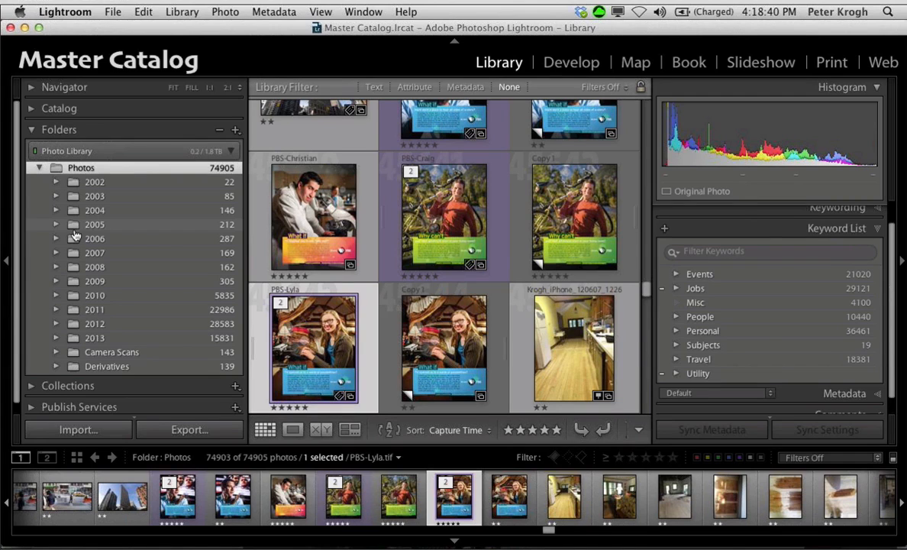
Step: Switch from Lightroom to the Keynote presentation
{"action": "key", "text": "super+Tab"}
Step: Switch to Finder and expand the 2012 folder and its 10 subfolder on the Photo Library drive
{"action": "key", "text": "super+Tab"}
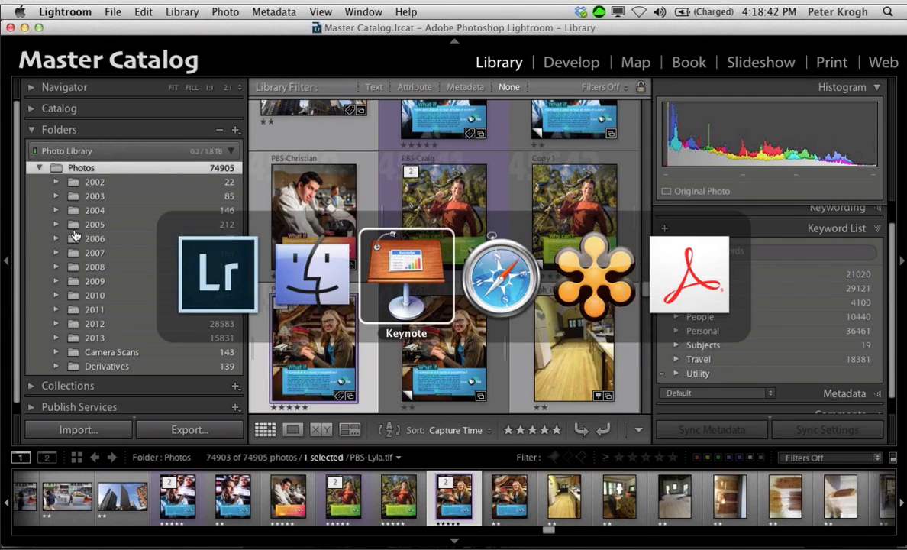
{"action": "key", "text": "super+Tab"}
{"action": "key", "text": "super+Tab"}
{"action": "key", "text": "super+Tab"}
{"action": "key", "text": "super+Tab"}
{"action": "key", "text": "super+Tab"}
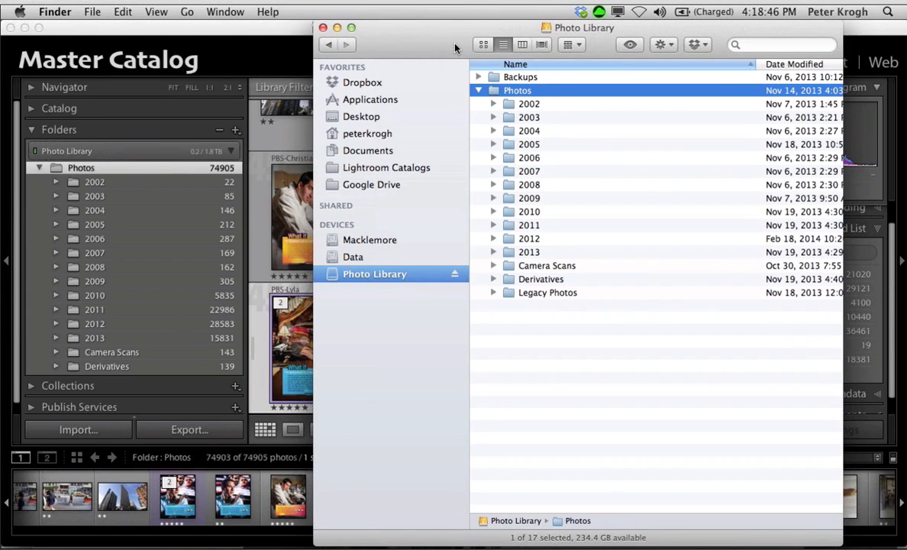
{"action": "left_click", "coordinate": [494, 239]}
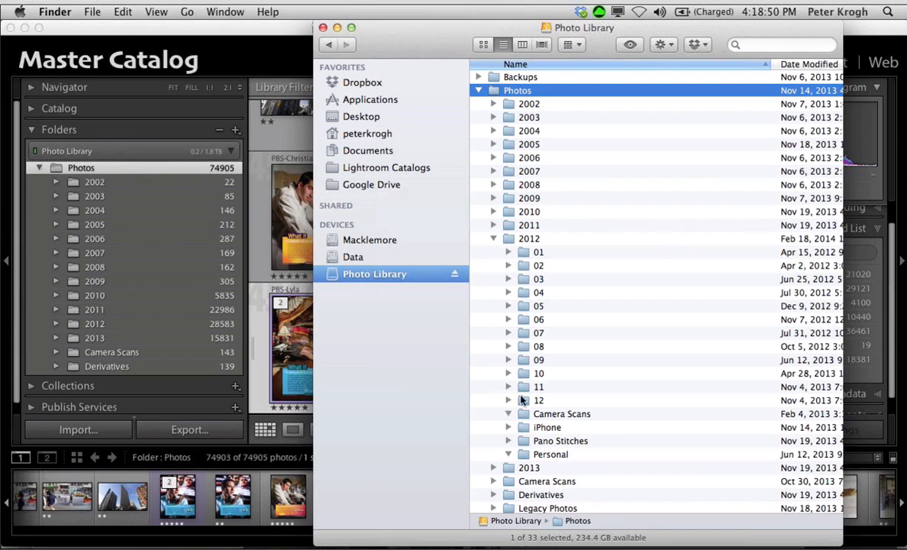
{"action": "left_click", "coordinate": [508, 373]}
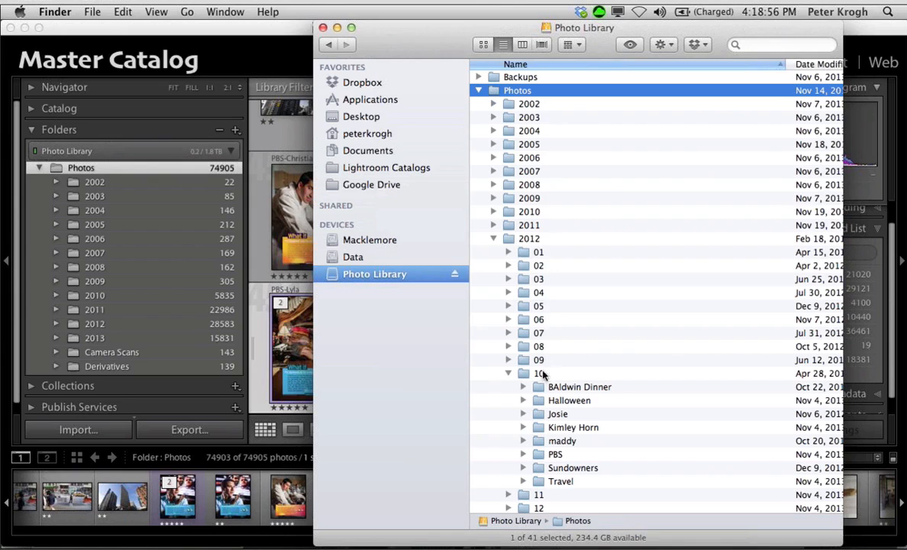
Step: Collapse the 10 and 2012 folders back to the year level and return to Lightroom
{"action": "left_click", "coordinate": [508, 373]}
{"action": "left_click", "coordinate": [495, 226]}
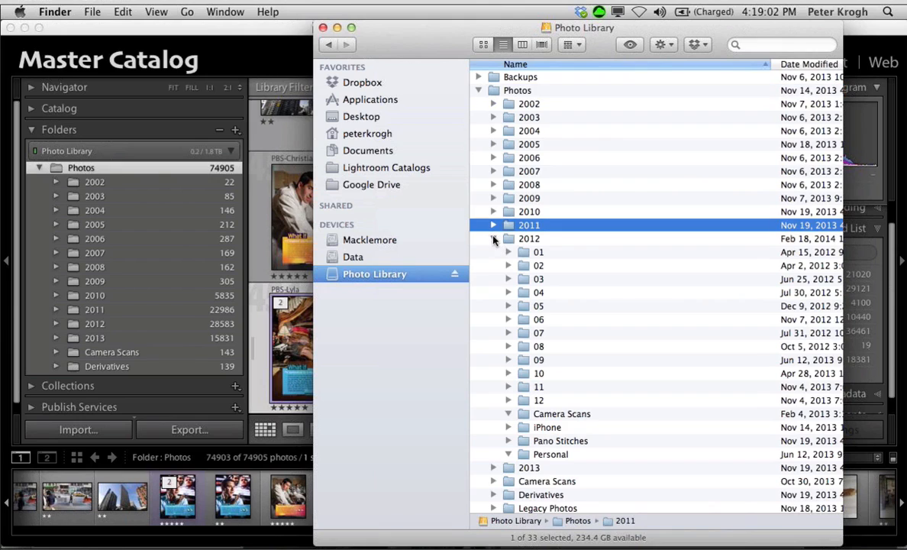
{"action": "left_click", "coordinate": [494, 239]}
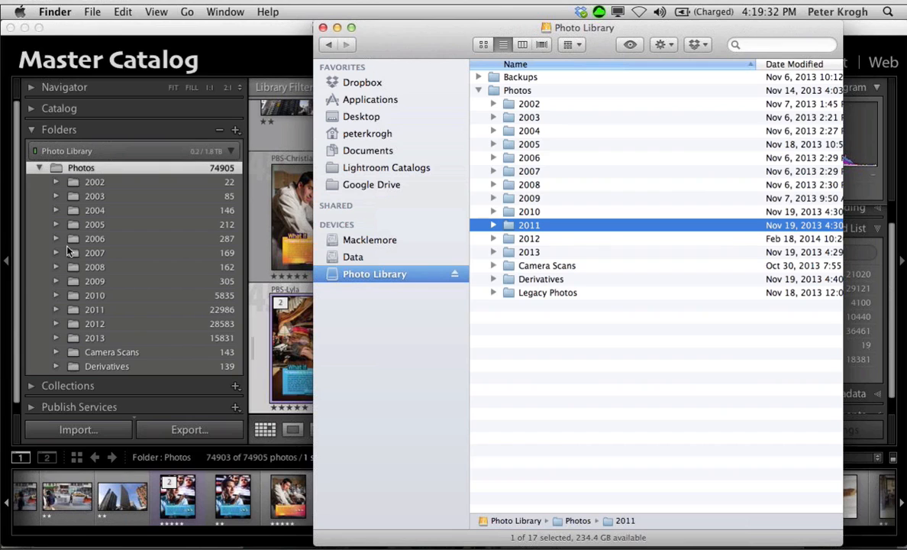
{"action": "left_click", "coordinate": [250, 27]}
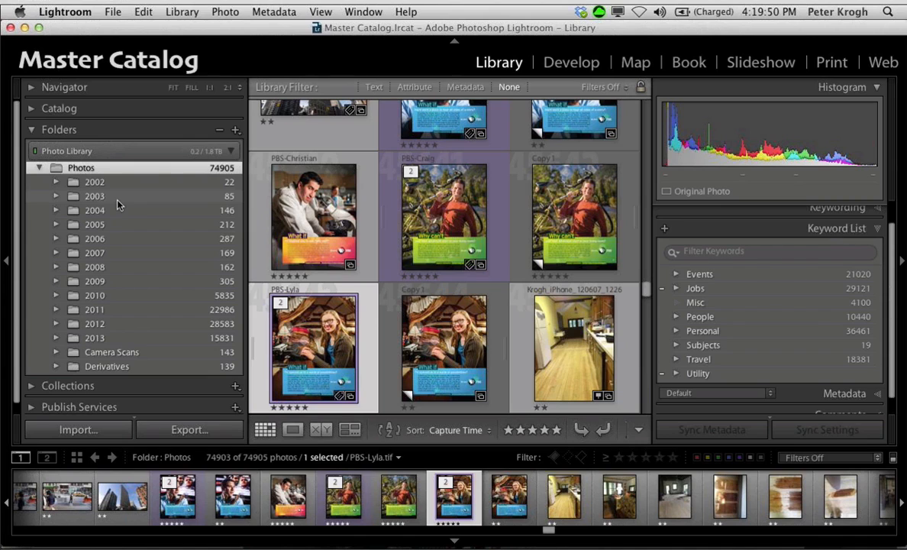
Step: Inspect the Macklemore, Data and Photo Library drives in Finder, expanding 2014 under 1 Landing Zone, and return to Lightroom
{"action": "mouse_move", "coordinate": [233, 535]}
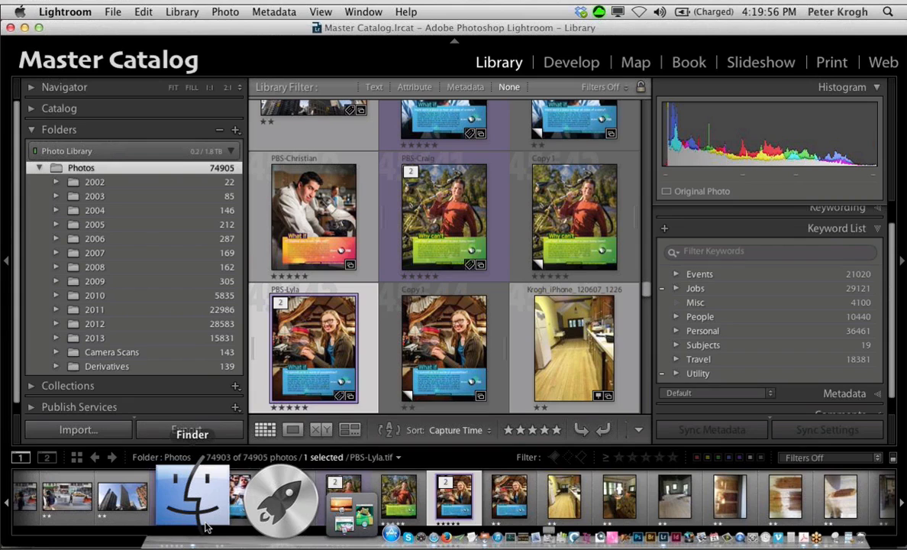
{"action": "left_click", "coordinate": [207, 527]}
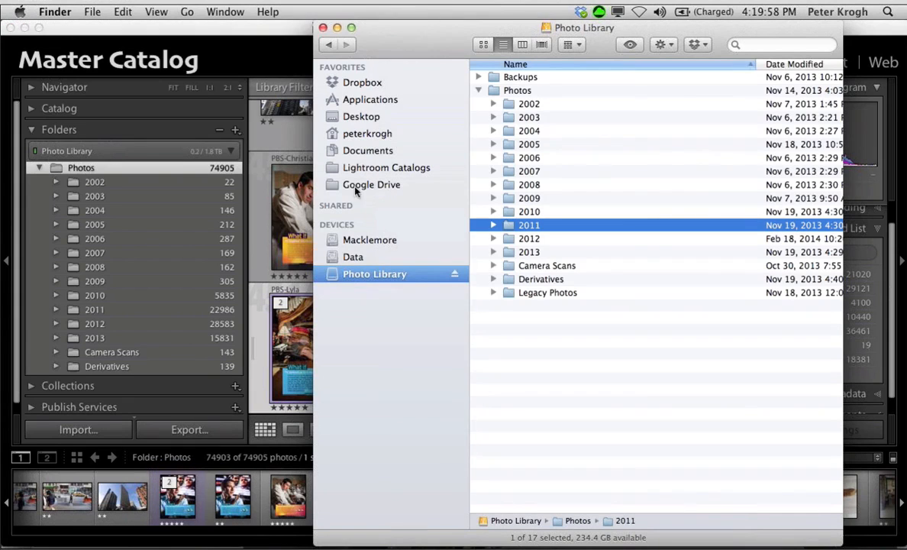
{"action": "left_click", "coordinate": [353, 241]}
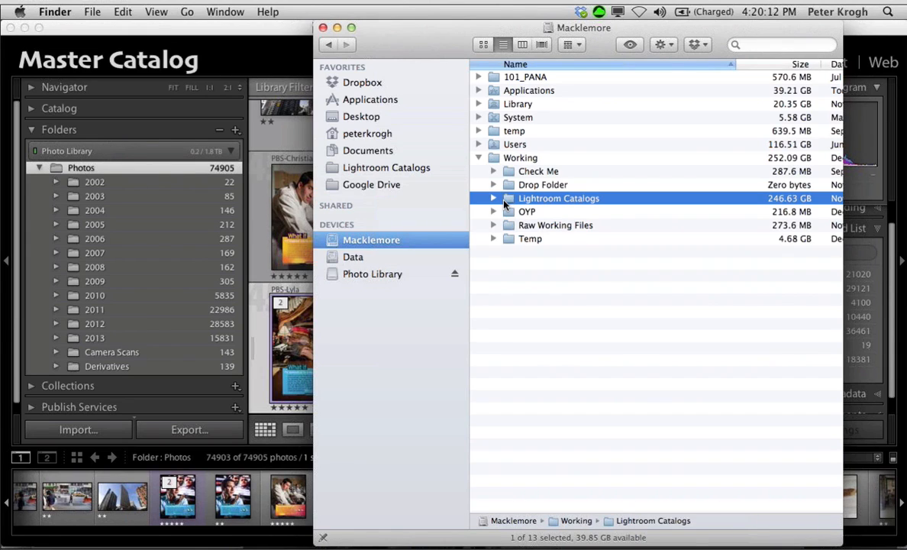
{"action": "left_click", "coordinate": [353, 258]}
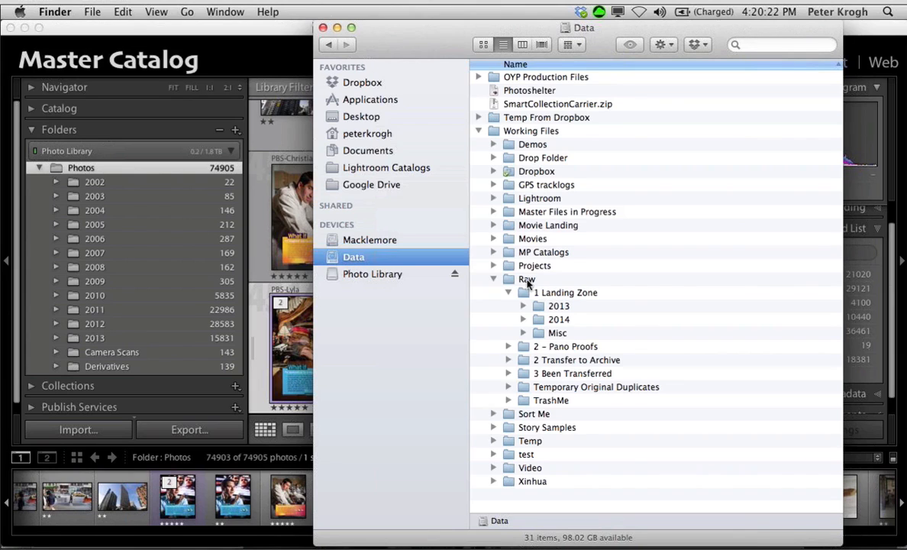
{"action": "left_click", "coordinate": [523, 319]}
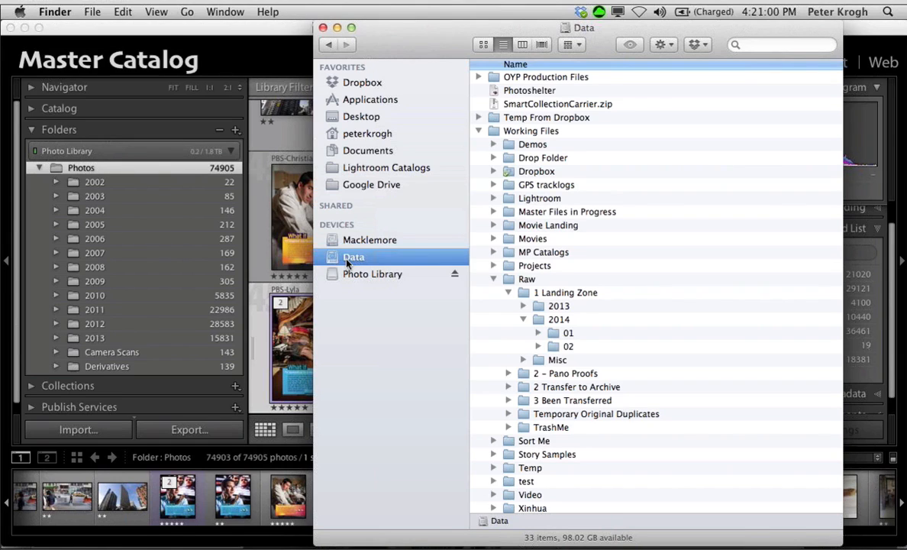
{"action": "left_click", "coordinate": [362, 275]}
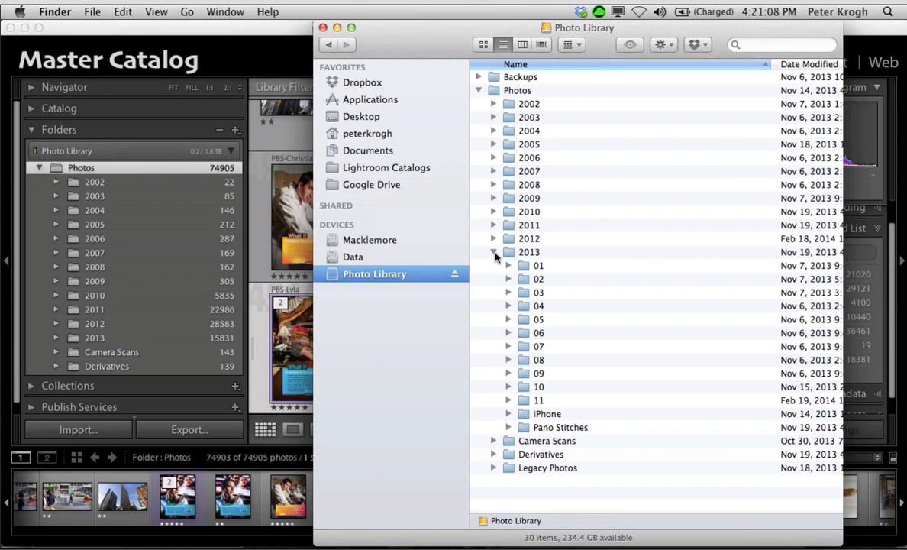
{"action": "left_click", "coordinate": [282, 30]}
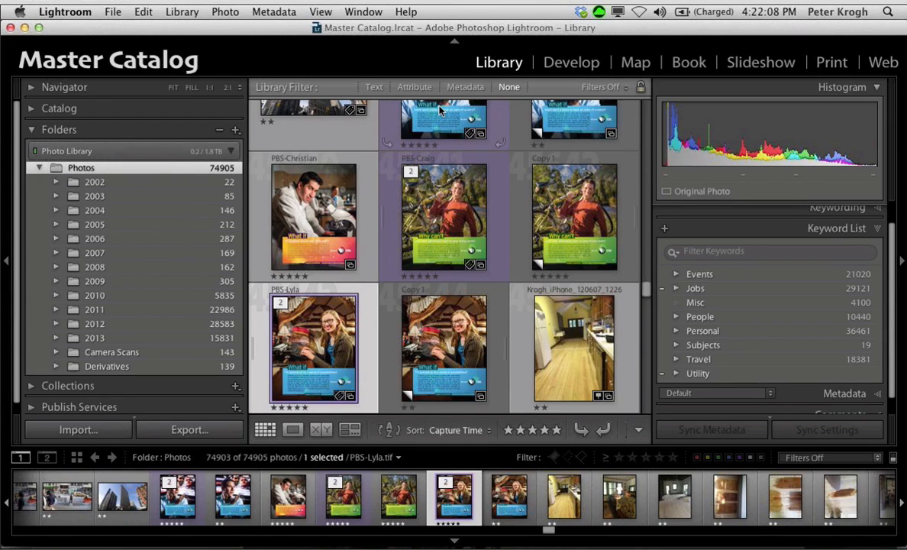
Step: Collapse the Folders and Keyword List sections and turn on the Metadata filter
{"action": "left_click", "coordinate": [35, 130]}
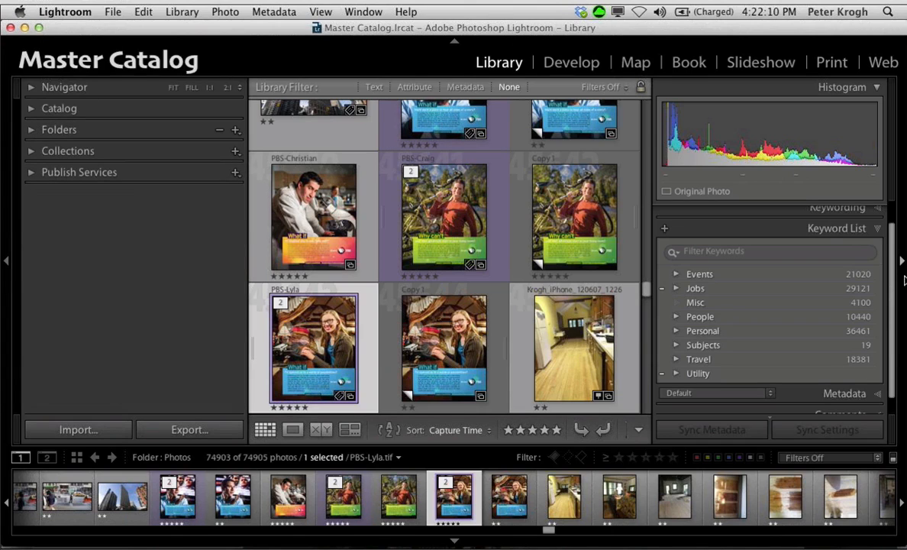
{"action": "left_click", "coordinate": [879, 232]}
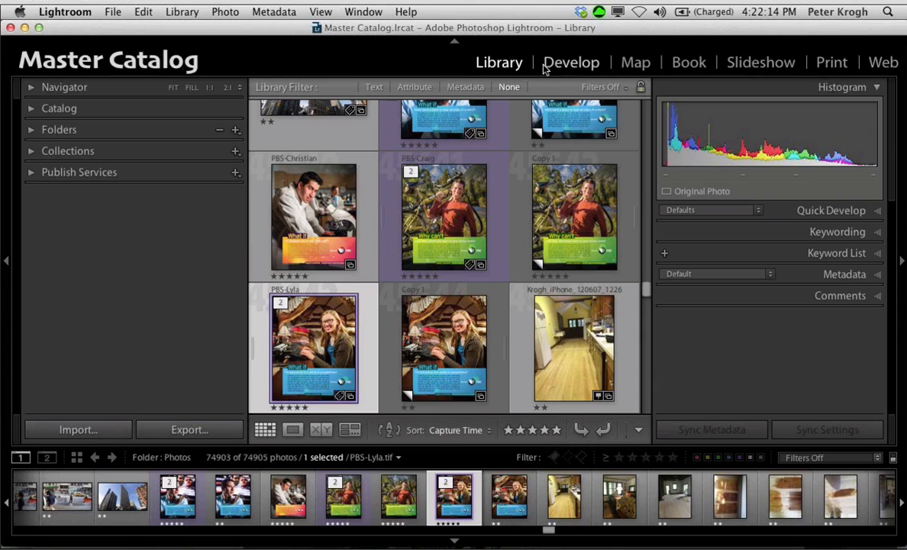
{"action": "left_click", "coordinate": [462, 88]}
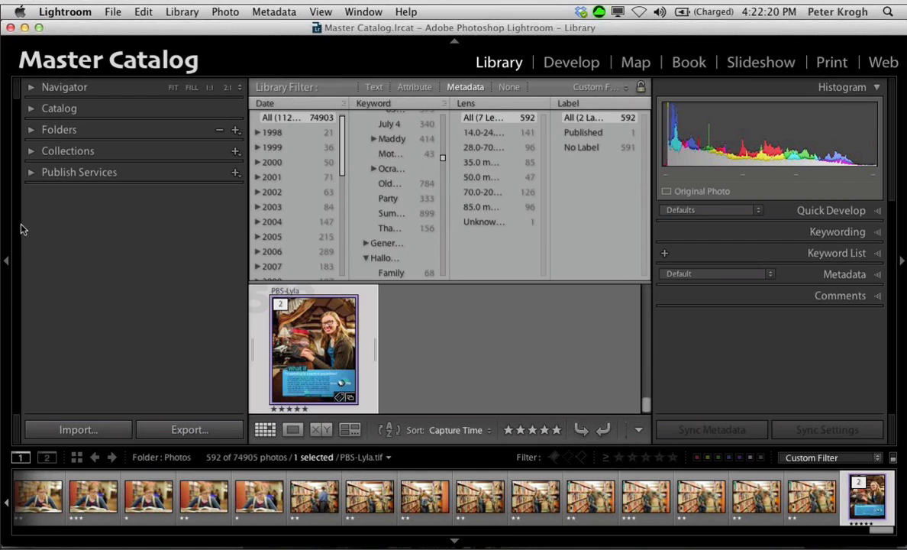
{"action": "left_click", "coordinate": [7, 262]}
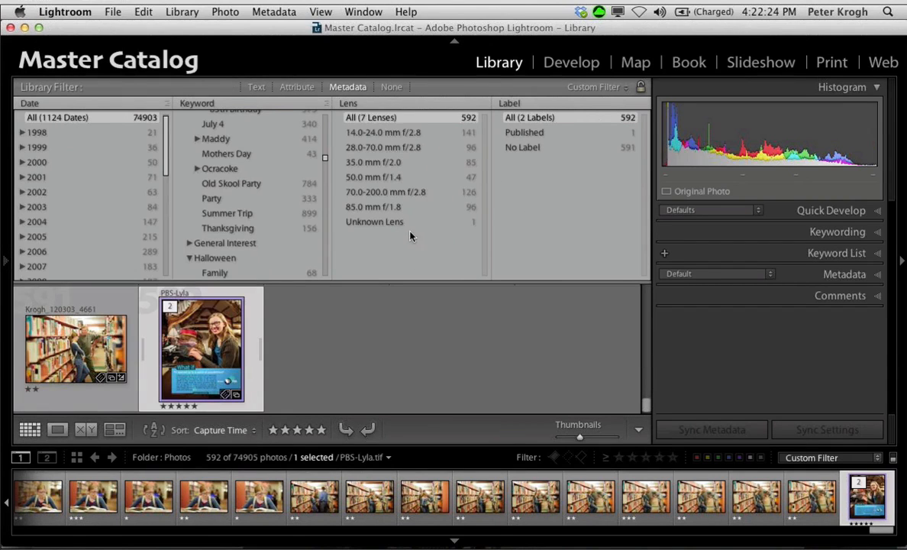
{"action": "left_click", "coordinate": [6, 256]}
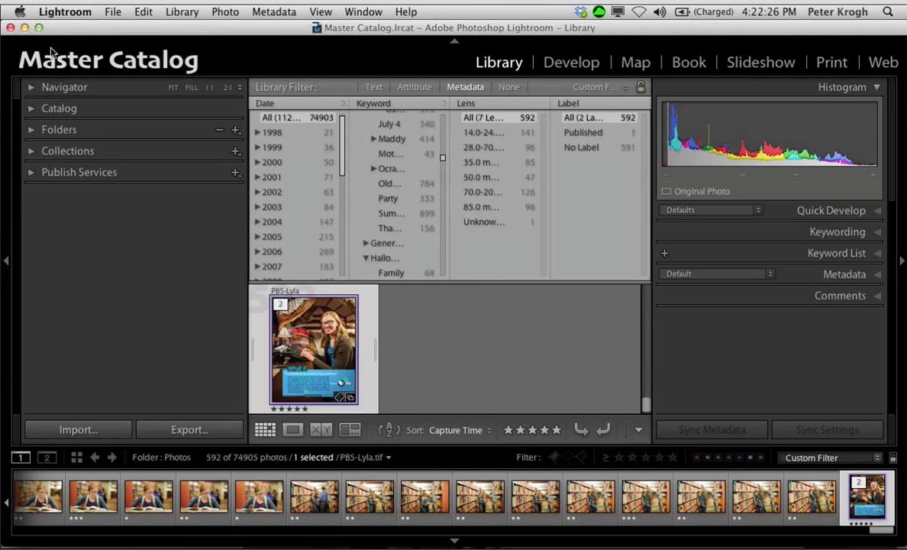
Step: Display All Photographs from the Catalog section and hide the source list to browse a wider thumbnail grid
{"action": "left_click", "coordinate": [32, 110]}
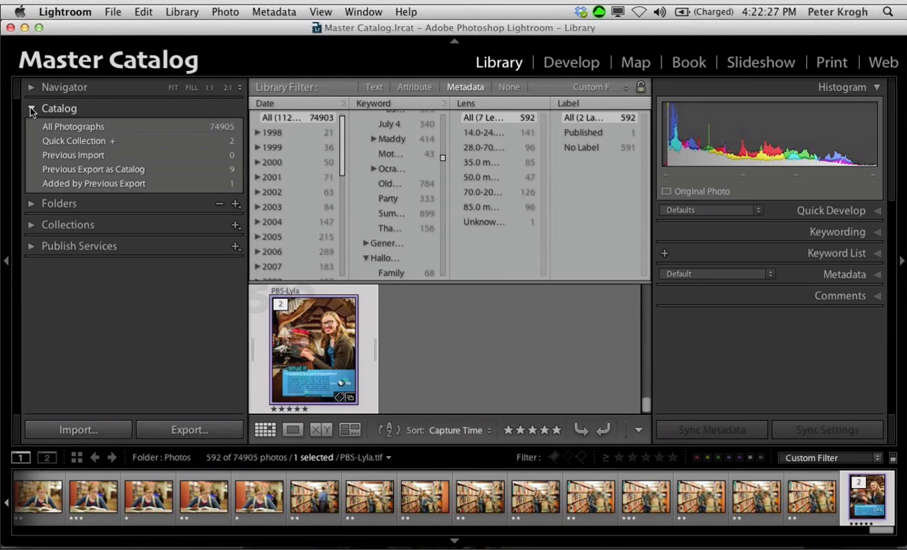
{"action": "left_click", "coordinate": [90, 126]}
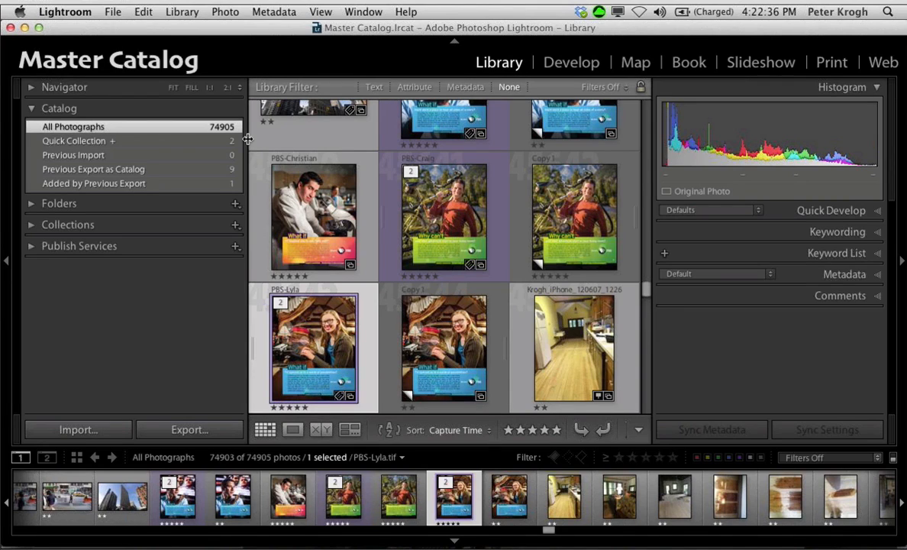
{"action": "scroll", "coordinate": [399, 251], "scroll_direction": "up", "scroll_amount": 10}
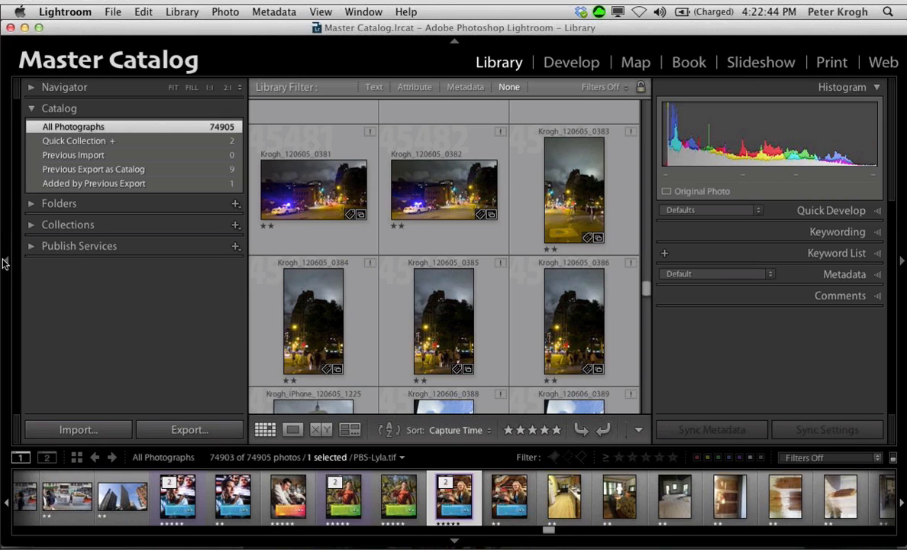
{"action": "left_click", "coordinate": [3, 263]}
{"action": "scroll", "coordinate": [255, 218], "scroll_direction": "up", "scroll_amount": 1}
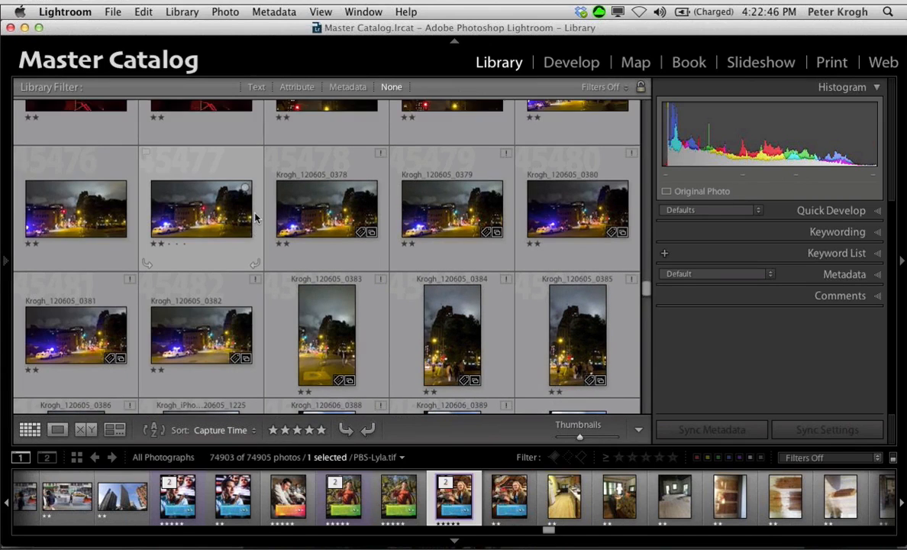
{"action": "scroll", "coordinate": [255, 217], "scroll_direction": "up", "scroll_amount": 10}
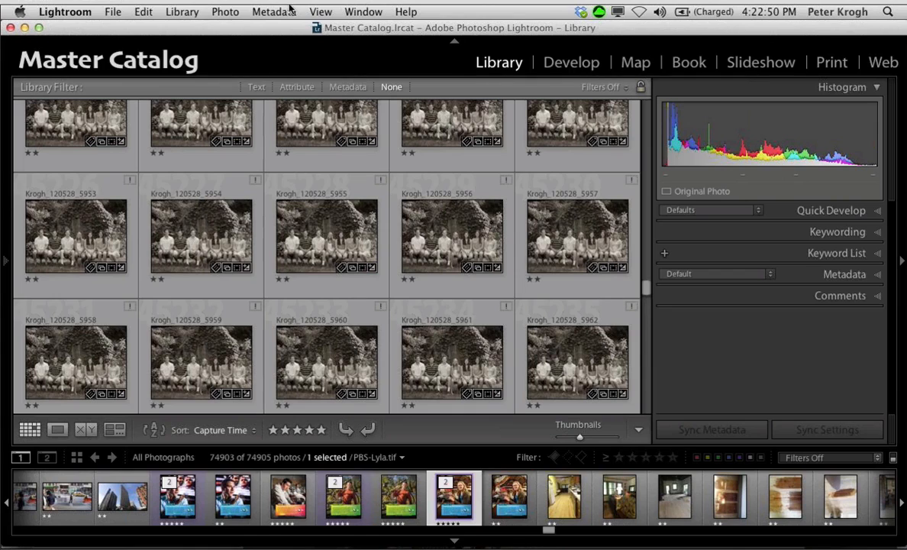
Step: Hide the Library filter bar and show it again
{"action": "left_click", "coordinate": [320, 12]}
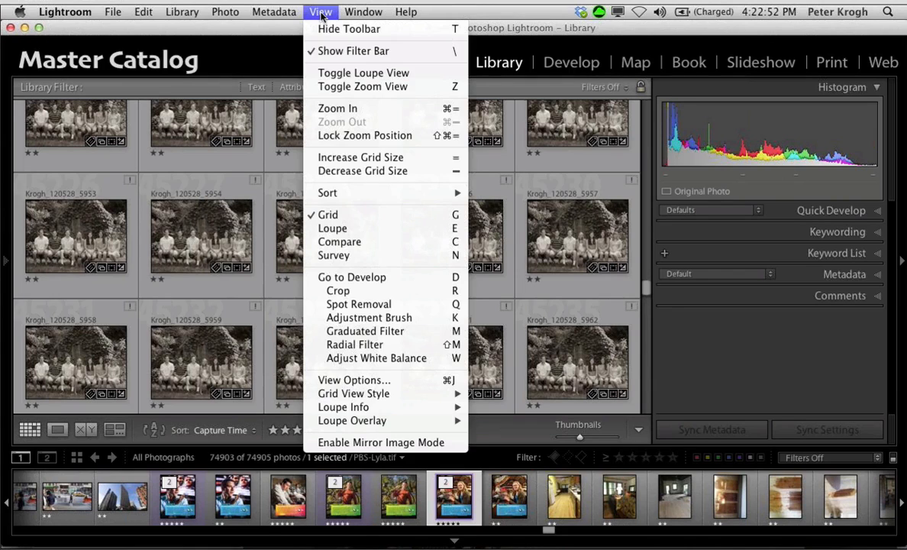
{"action": "left_click", "coordinate": [334, 53]}
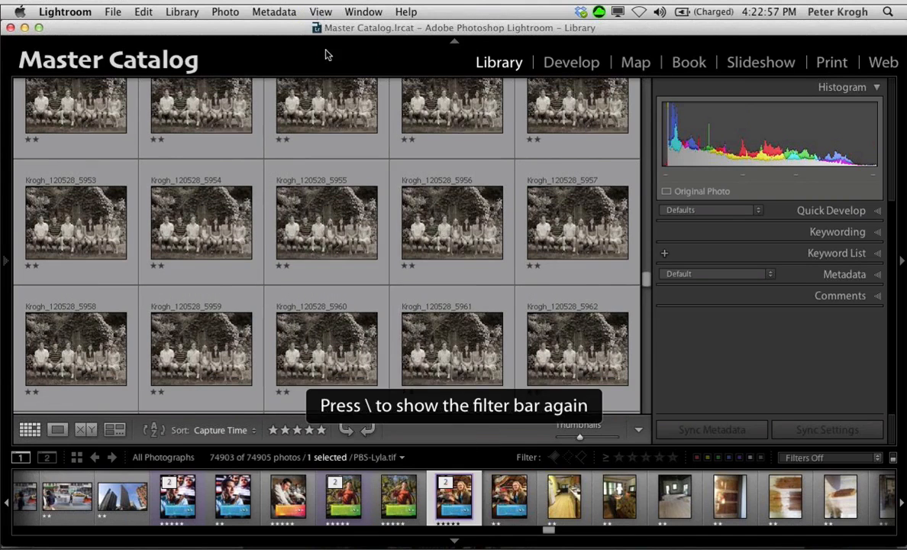
{"action": "left_click", "coordinate": [321, 13]}
{"action": "left_click", "coordinate": [329, 52]}
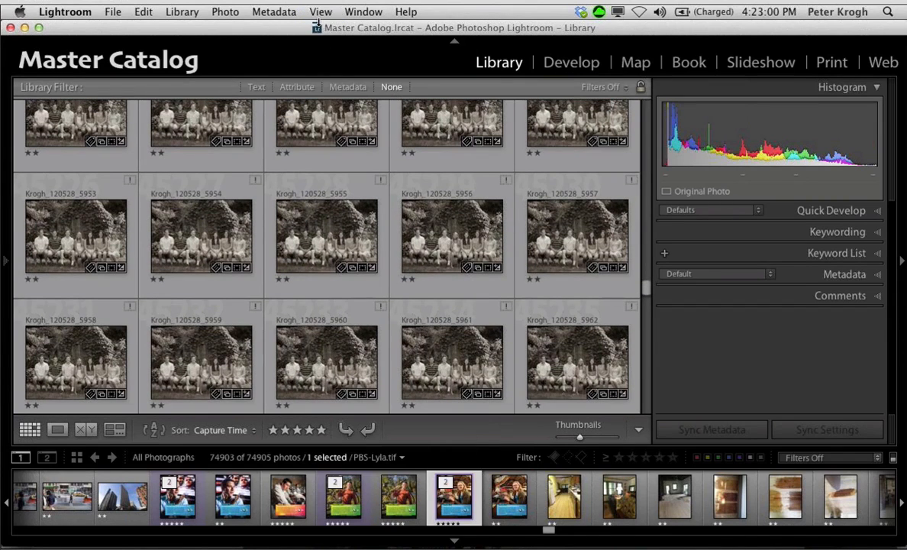
Step: Open the Metadata filter columns and reduce their height to reveal more of the thumbnail grid
{"action": "left_click", "coordinate": [345, 87]}
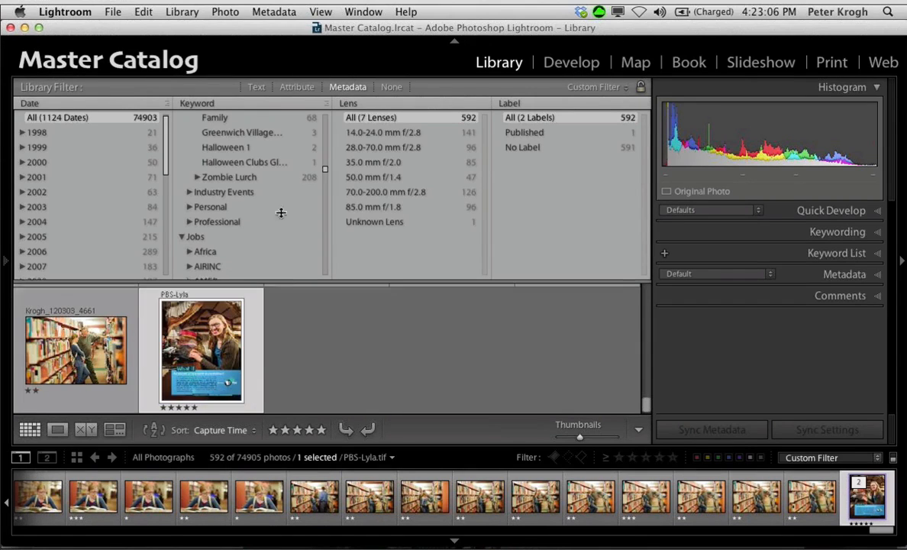
{"action": "left_click_drag", "start_coordinate": [280, 270], "coordinate": [274, 181]}
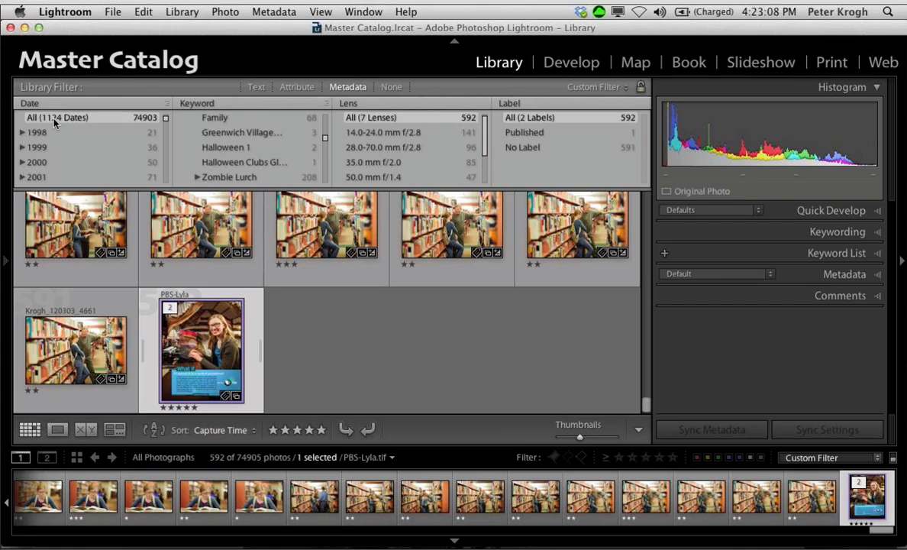
{"action": "scroll", "coordinate": [53, 122], "scroll_direction": "down", "scroll_amount": 10}
{"action": "scroll", "coordinate": [54, 126], "scroll_direction": "up", "scroll_amount": 4}
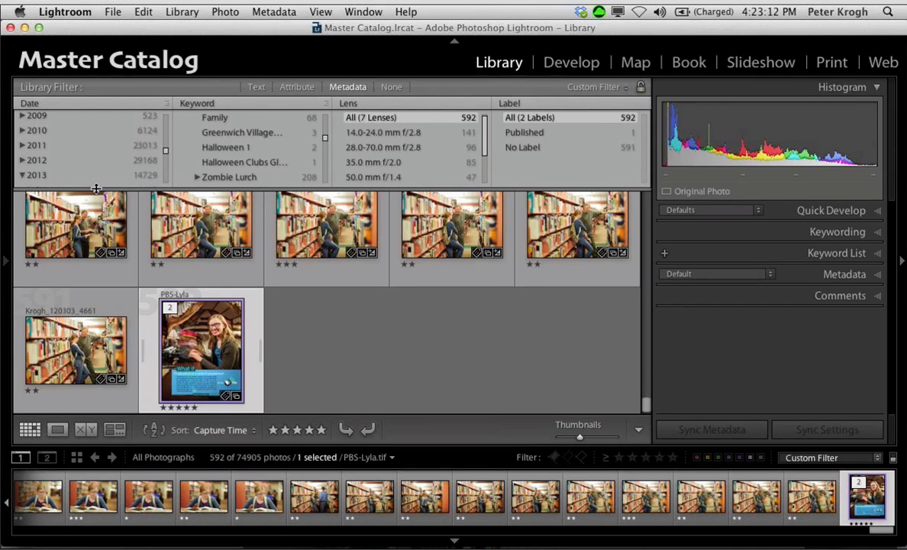
{"action": "left_click_drag", "start_coordinate": [96, 189], "coordinate": [93, 202]}
Step: Collapse 2013 in the Date column and filter the photos to 25 - Tuesday in December 2012
{"action": "left_click", "coordinate": [22, 174]}
{"action": "left_click", "coordinate": [22, 175]}
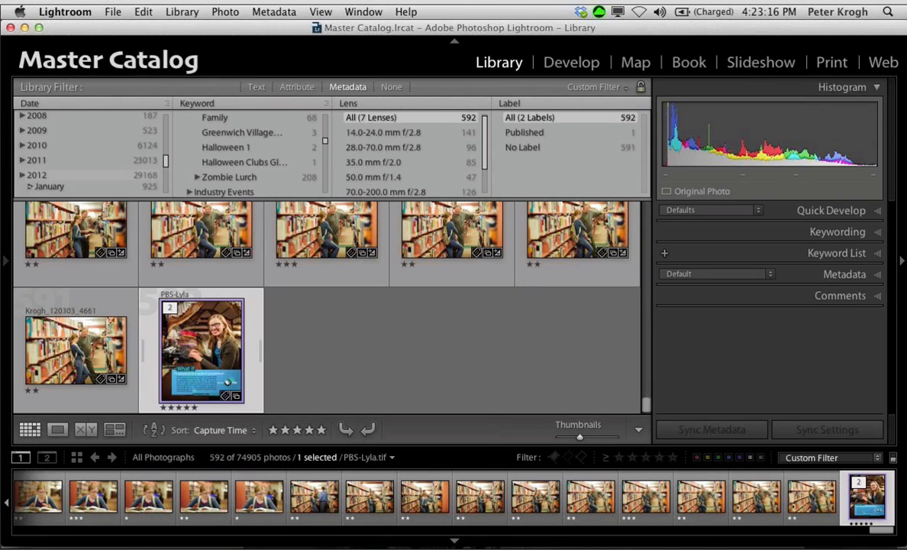
{"action": "scroll", "coordinate": [81, 167], "scroll_direction": "down", "scroll_amount": 10}
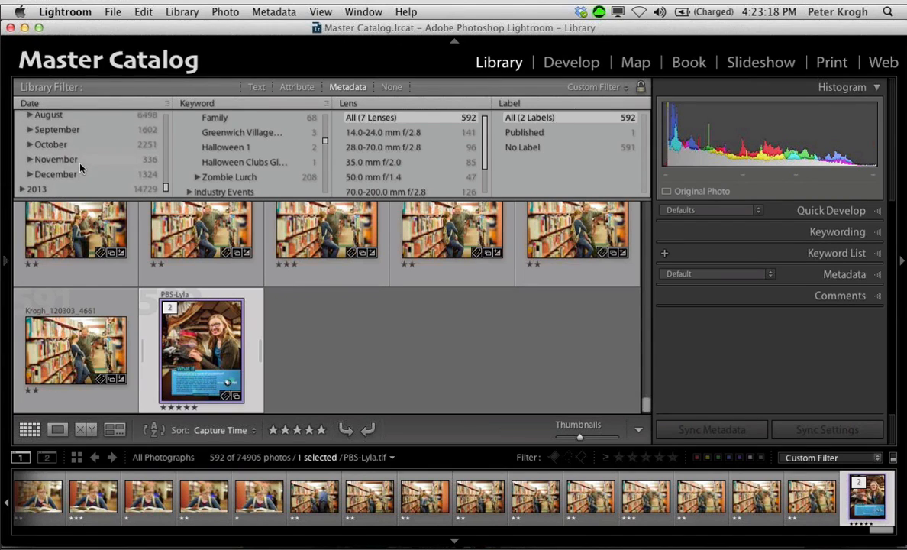
{"action": "left_click", "coordinate": [30, 174]}
{"action": "scroll", "coordinate": [116, 146], "scroll_direction": "down", "scroll_amount": 8}
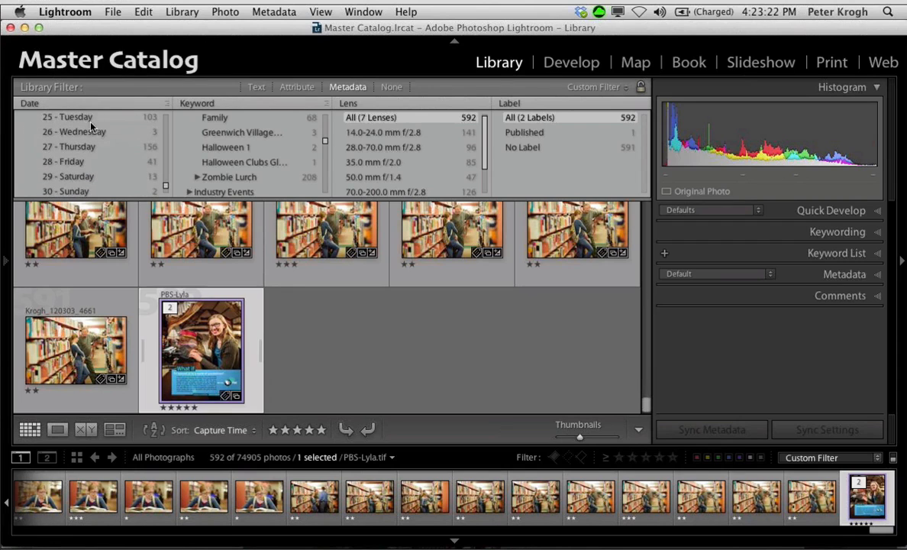
{"action": "left_click", "coordinate": [84, 120]}
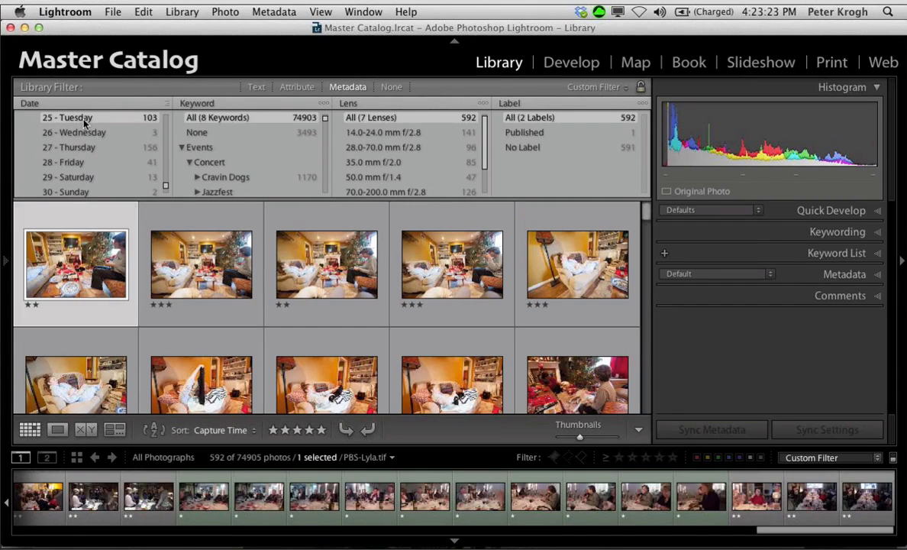
{"action": "scroll", "coordinate": [409, 346], "scroll_direction": "down", "scroll_amount": 3}
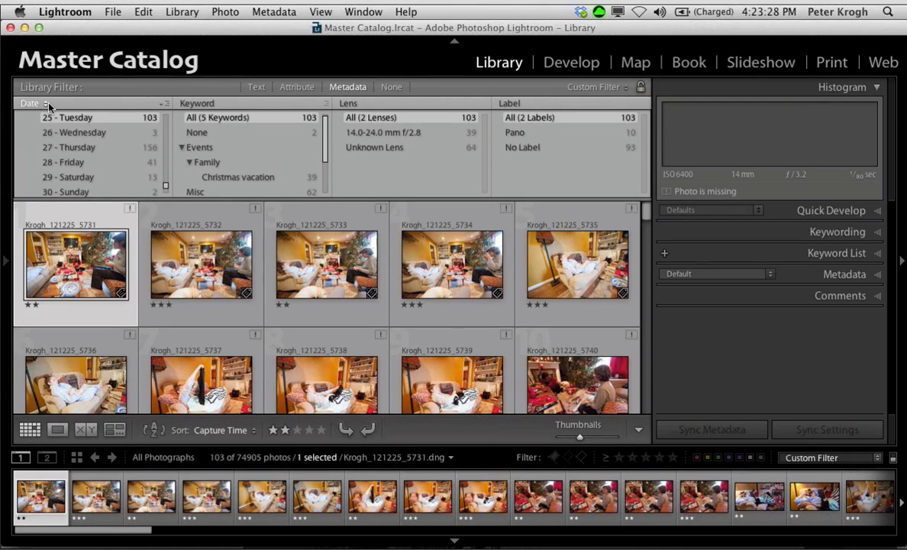
{"action": "scroll", "coordinate": [73, 143], "scroll_direction": "up", "scroll_amount": 15}
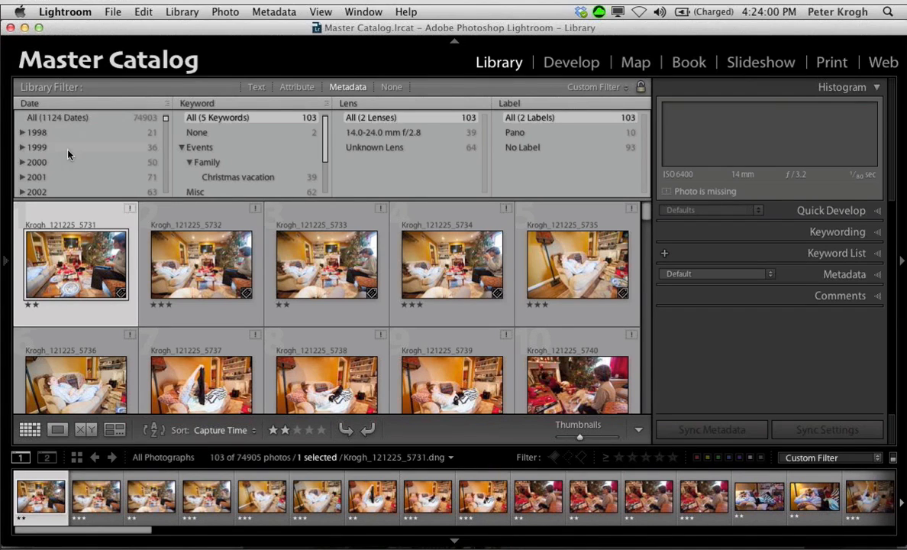
Step: Browse the years in the Date column and switch the Keyword column to Location
{"action": "scroll", "coordinate": [77, 178], "scroll_direction": "down", "scroll_amount": 4}
{"action": "scroll", "coordinate": [78, 178], "scroll_direction": "down", "scroll_amount": 2}
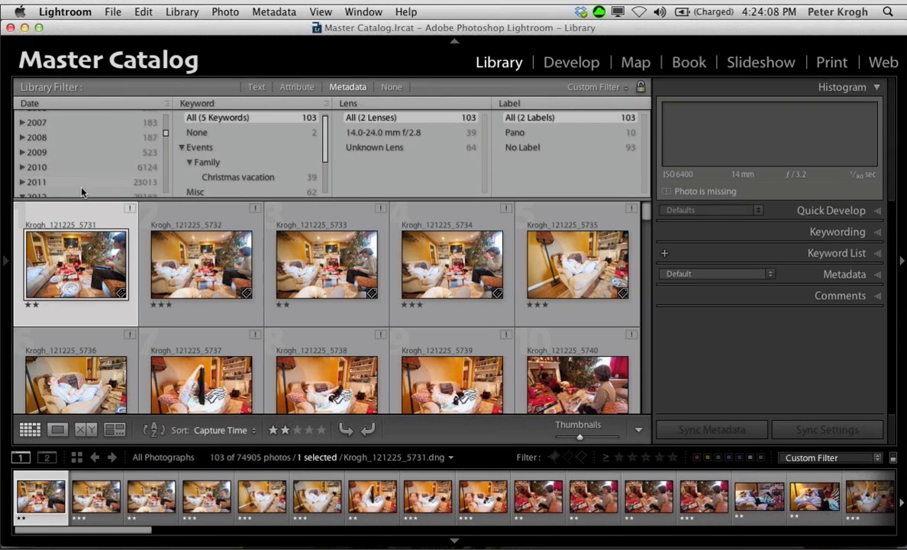
{"action": "scroll", "coordinate": [82, 174], "scroll_direction": "down", "scroll_amount": 5}
{"action": "scroll", "coordinate": [81, 174], "scroll_direction": "up", "scroll_amount": 10}
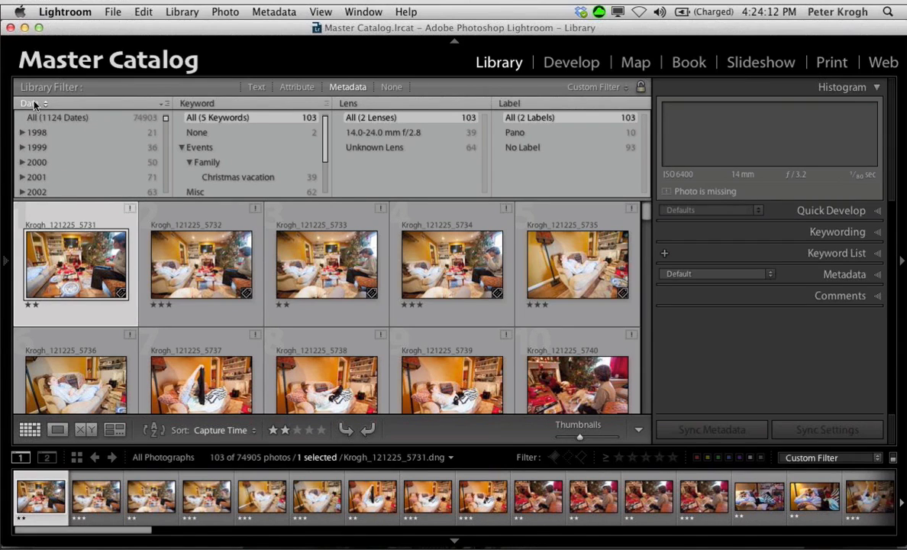
{"action": "left_click", "coordinate": [201, 103]}
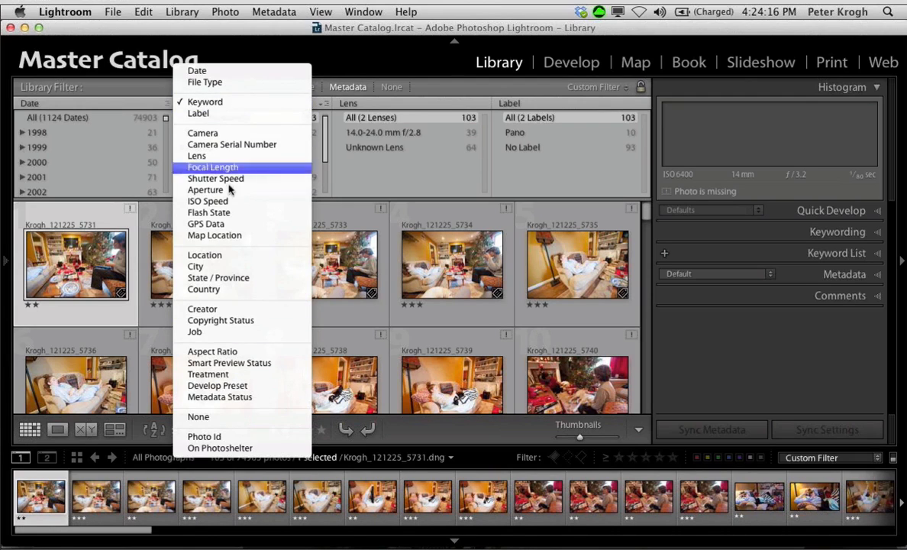
{"action": "left_click", "coordinate": [208, 255]}
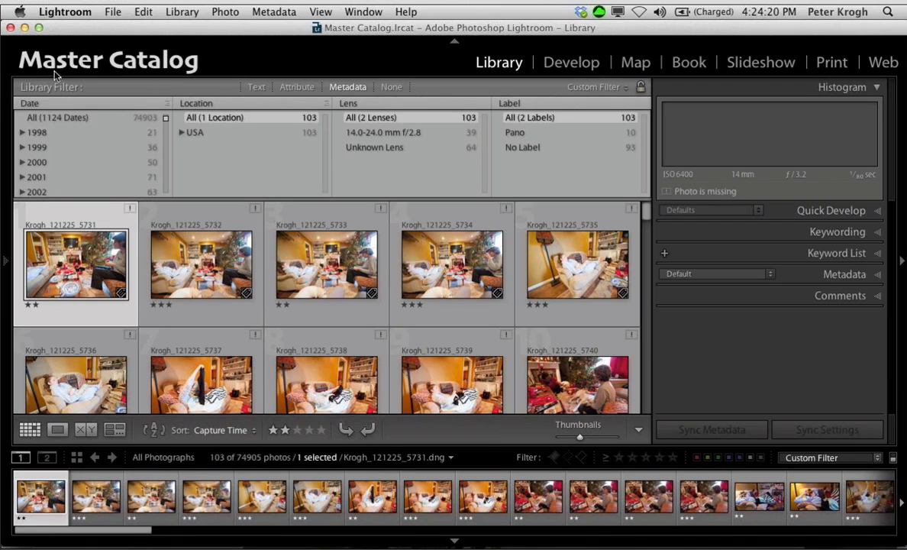
Step: Reset the Date column to all dates and look through the countries in the Location column
{"action": "left_click", "coordinate": [52, 118]}
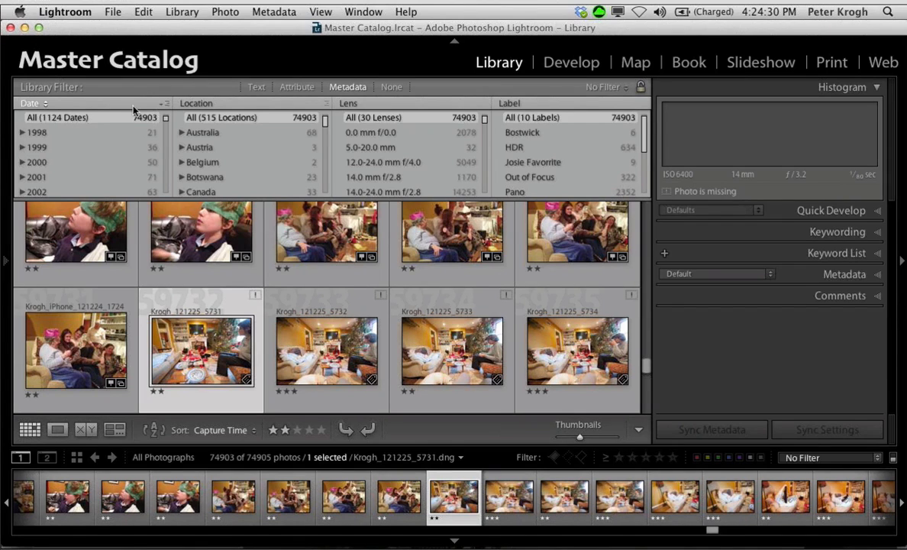
{"action": "scroll", "coordinate": [210, 130], "scroll_direction": "down", "scroll_amount": 5}
{"action": "scroll", "coordinate": [227, 139], "scroll_direction": "down", "scroll_amount": 1}
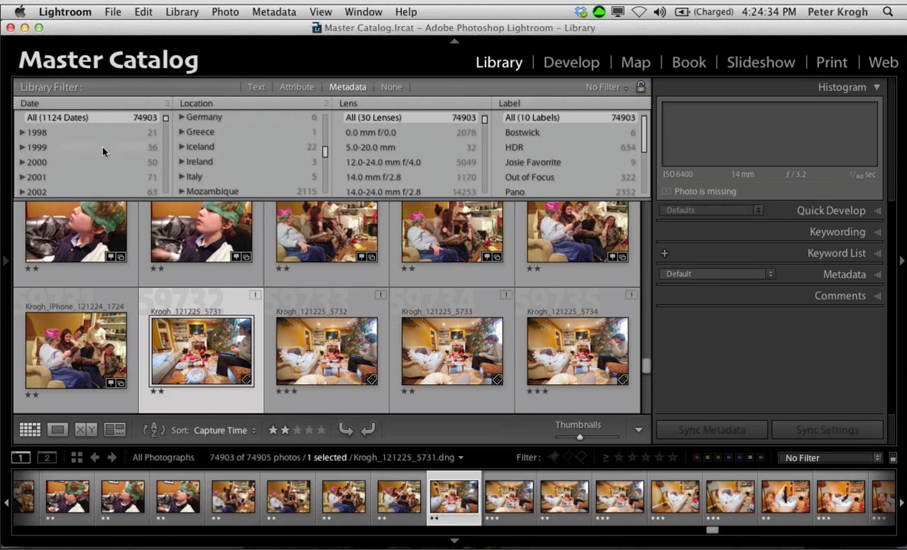
{"action": "scroll", "coordinate": [256, 126], "scroll_direction": "down", "scroll_amount": 5}
{"action": "scroll", "coordinate": [256, 125], "scroll_direction": "up", "scroll_amount": 15}
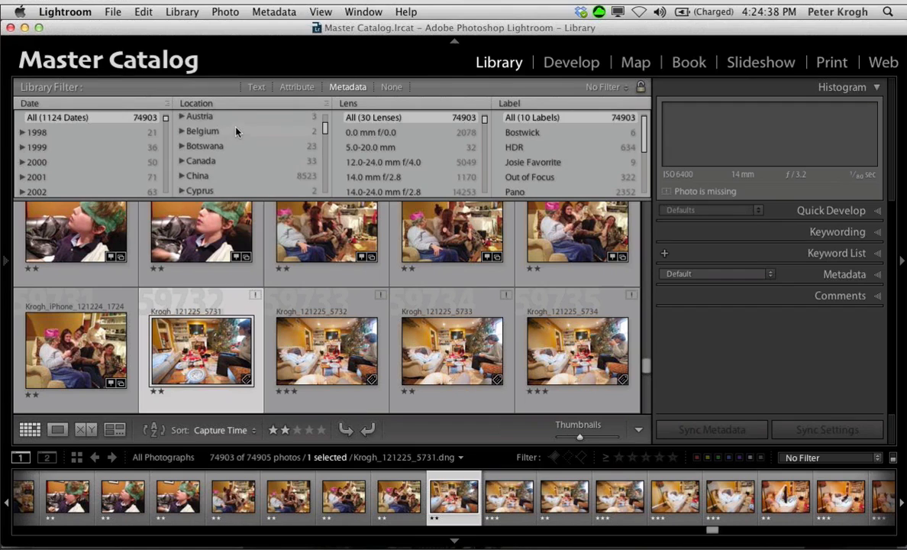
{"action": "scroll", "coordinate": [236, 132], "scroll_direction": "up", "scroll_amount": 2}
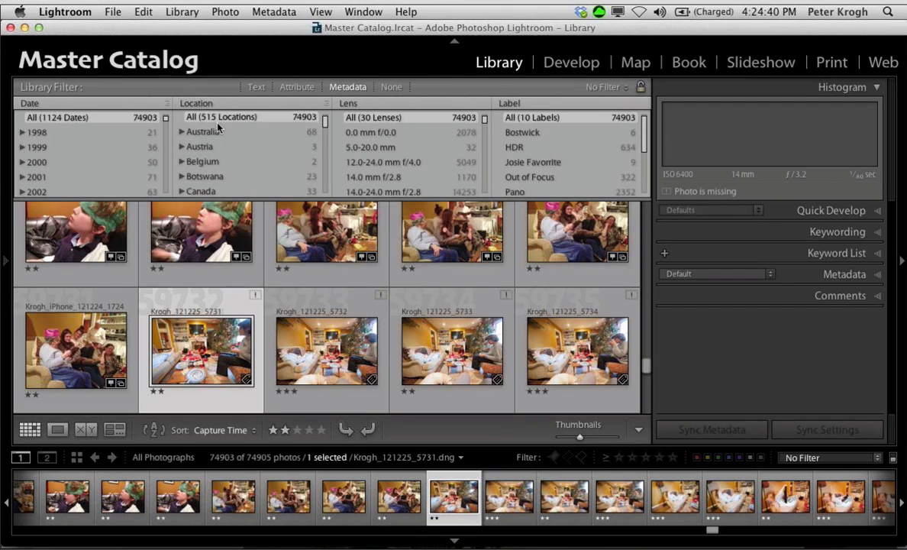
{"action": "scroll", "coordinate": [217, 130], "scroll_direction": "down", "scroll_amount": 3}
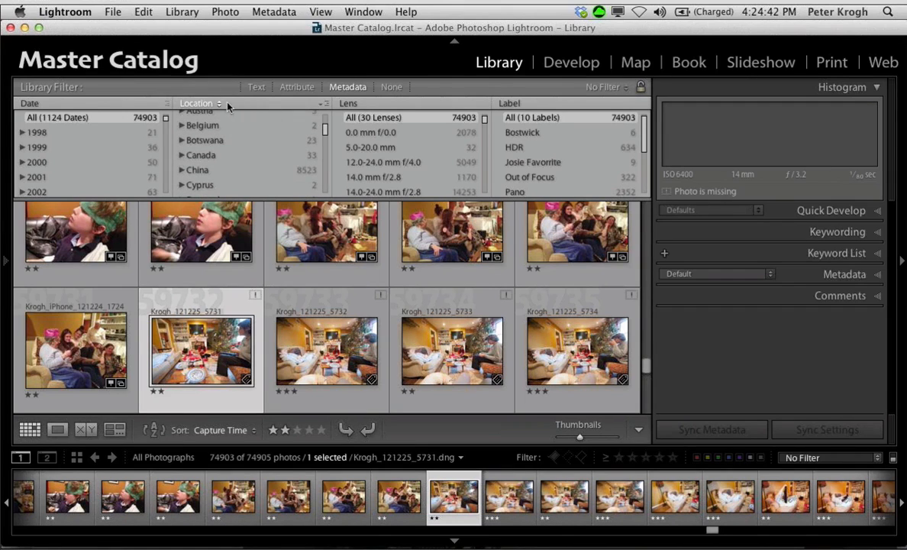
Step: Check the Location column's available metadata fields and its Hierarchical and Flat view options
{"action": "left_click", "coordinate": [200, 102]}
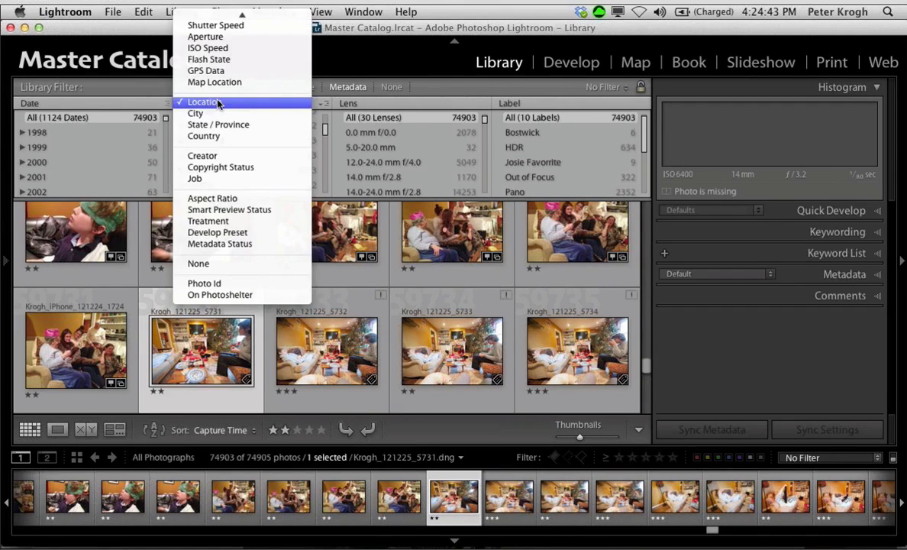
{"action": "left_click", "coordinate": [321, 104]}
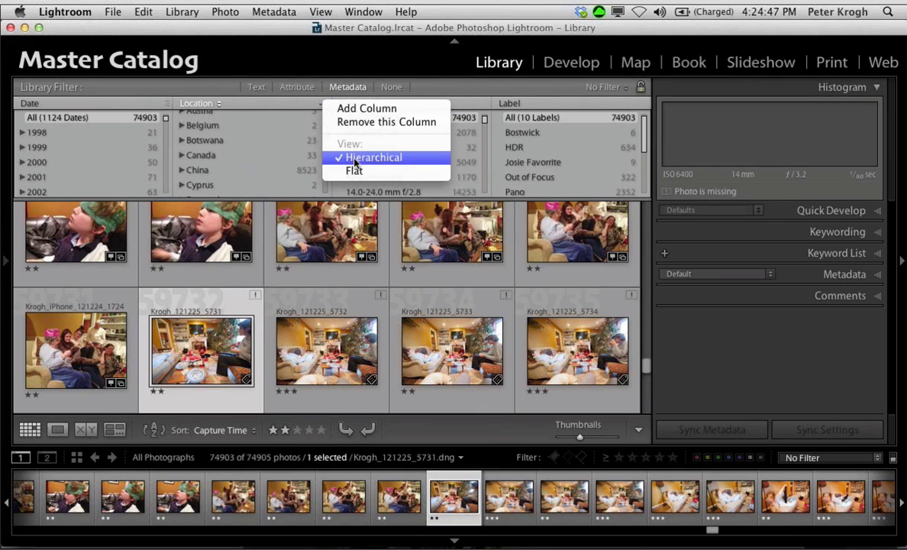
{"action": "left_click", "coordinate": [258, 146]}
Step: Expand USA in the Location column and expand MD beneath it to list its cities
{"action": "scroll", "coordinate": [257, 146], "scroll_direction": "down", "scroll_amount": 5}
{"action": "scroll", "coordinate": [257, 146], "scroll_direction": "down", "scroll_amount": 6}
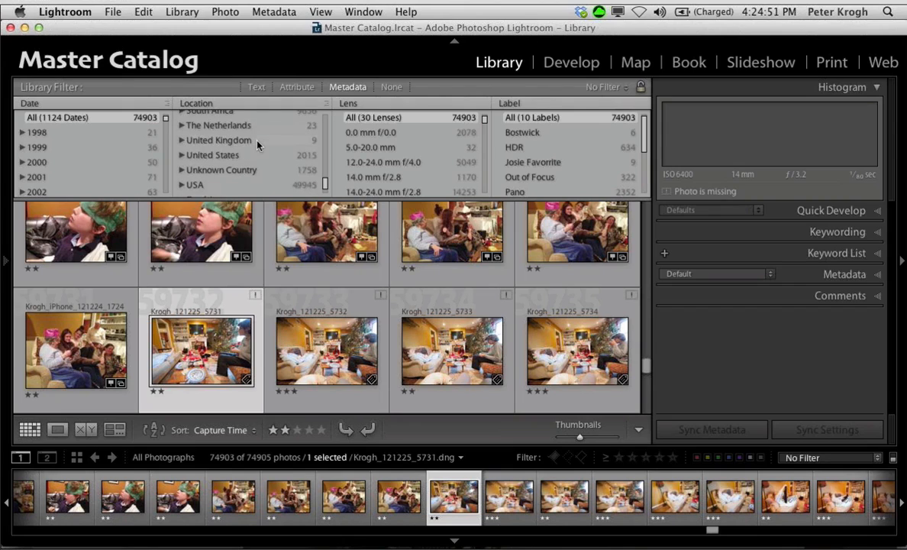
{"action": "left_click", "coordinate": [181, 175]}
{"action": "scroll", "coordinate": [239, 157], "scroll_direction": "down", "scroll_amount": 5}
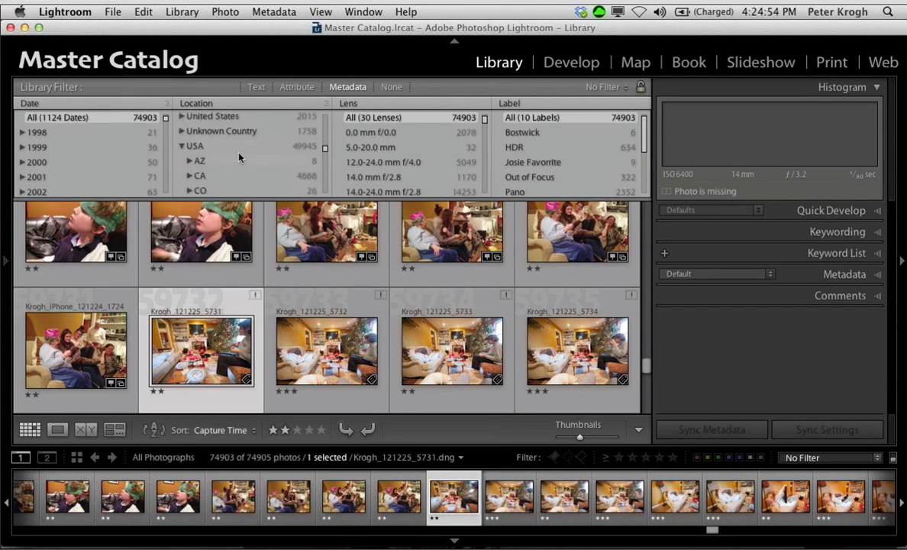
{"action": "scroll", "coordinate": [239, 157], "scroll_direction": "down", "scroll_amount": 4}
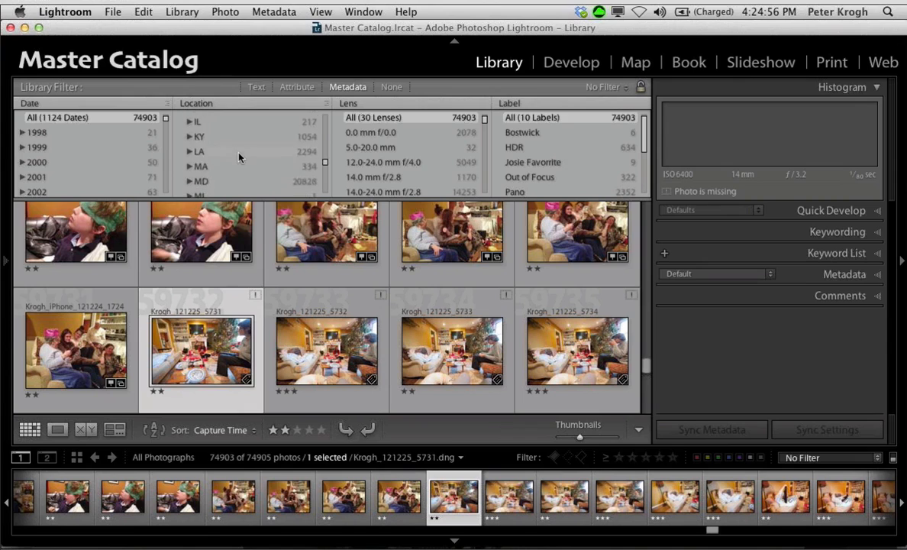
{"action": "left_click", "coordinate": [189, 153]}
{"action": "scroll", "coordinate": [271, 151], "scroll_direction": "down", "scroll_amount": 4}
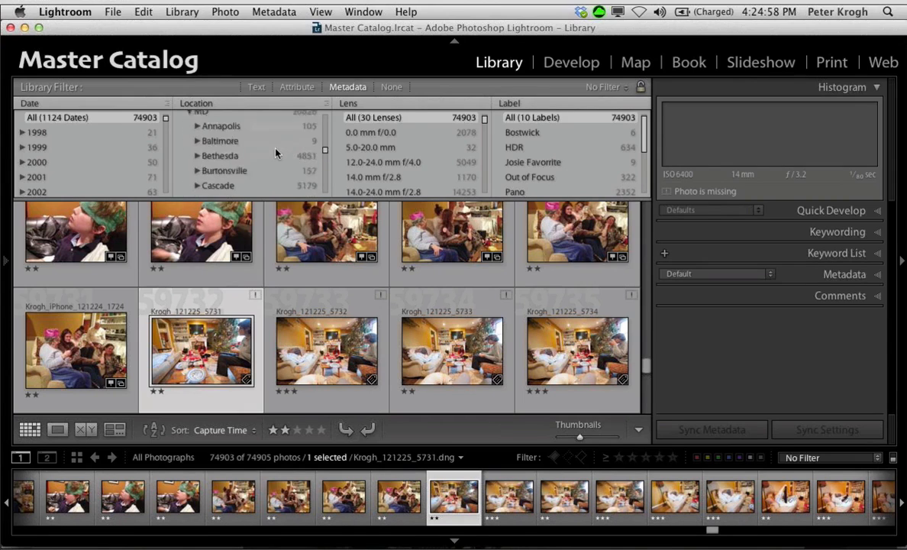
Step: Expand Kensington under MD, filter the photos to the street address beneath it, and browse the matching thumbnails
{"action": "scroll", "coordinate": [276, 153], "scroll_direction": "up", "scroll_amount": 1}
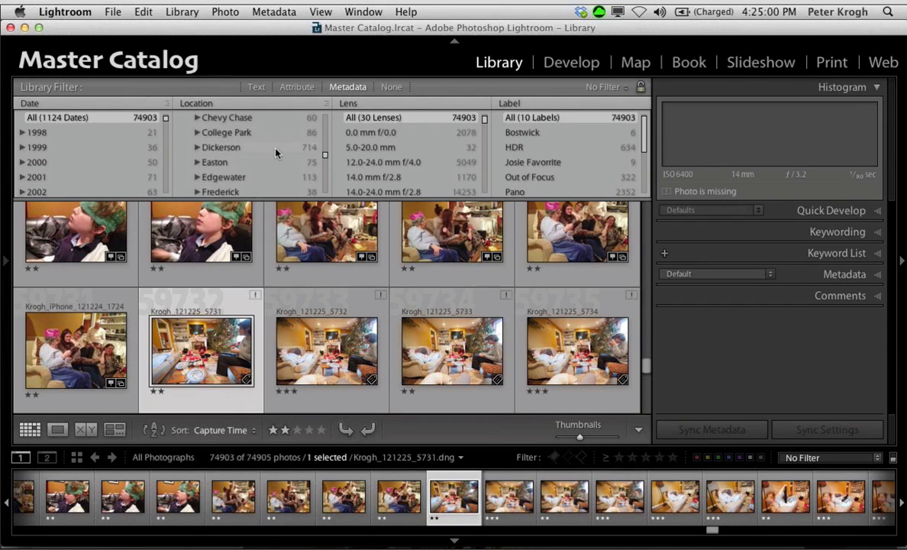
{"action": "scroll", "coordinate": [276, 153], "scroll_direction": "down", "scroll_amount": 2}
{"action": "scroll", "coordinate": [276, 153], "scroll_direction": "down", "scroll_amount": 3}
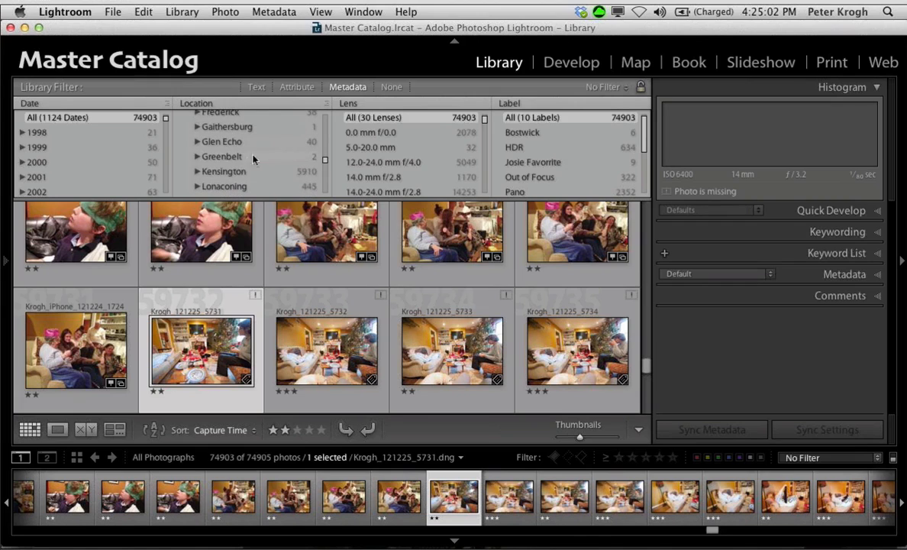
{"action": "left_click", "coordinate": [197, 171]}
{"action": "scroll", "coordinate": [288, 142], "scroll_direction": "down", "scroll_amount": 4}
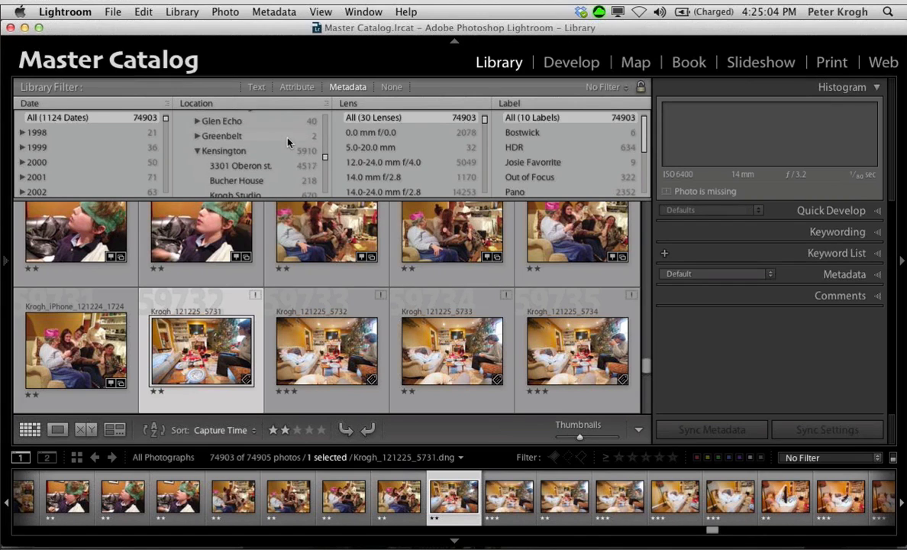
{"action": "scroll", "coordinate": [288, 143], "scroll_direction": "up", "scroll_amount": 3}
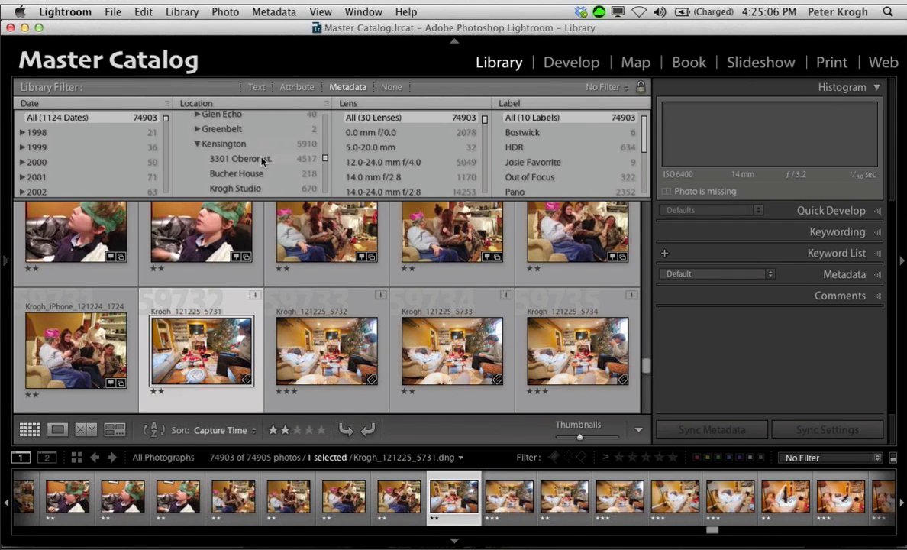
{"action": "left_click", "coordinate": [260, 158]}
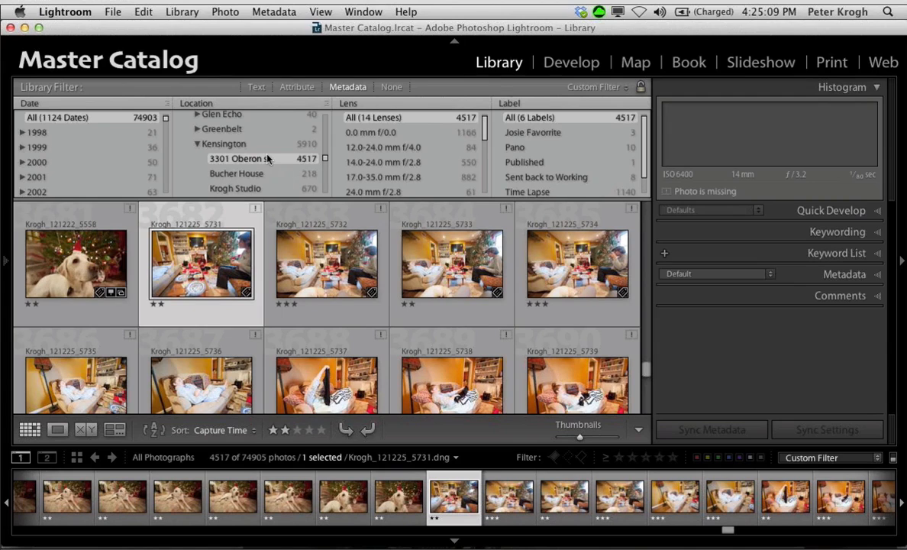
{"action": "scroll", "coordinate": [349, 337], "scroll_direction": "down", "scroll_amount": 15}
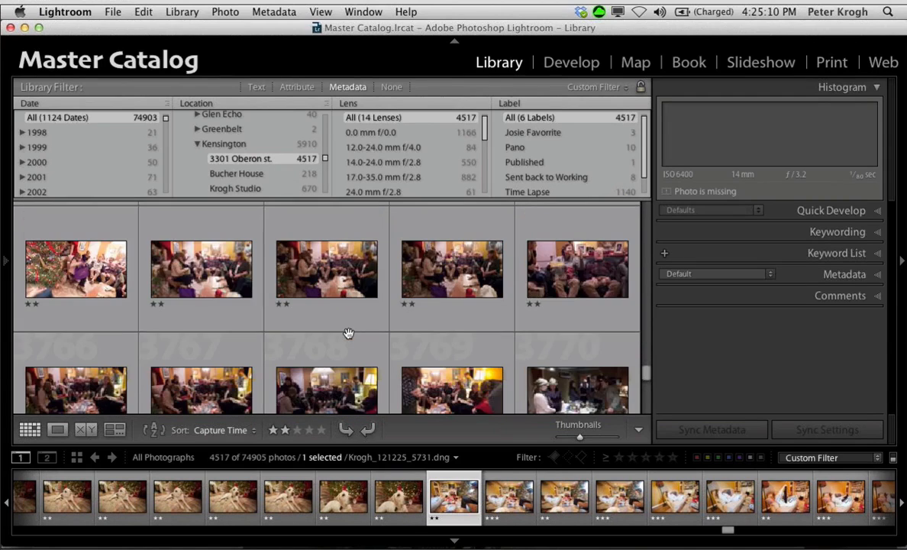
{"action": "scroll", "coordinate": [348, 337], "scroll_direction": "up", "scroll_amount": 12}
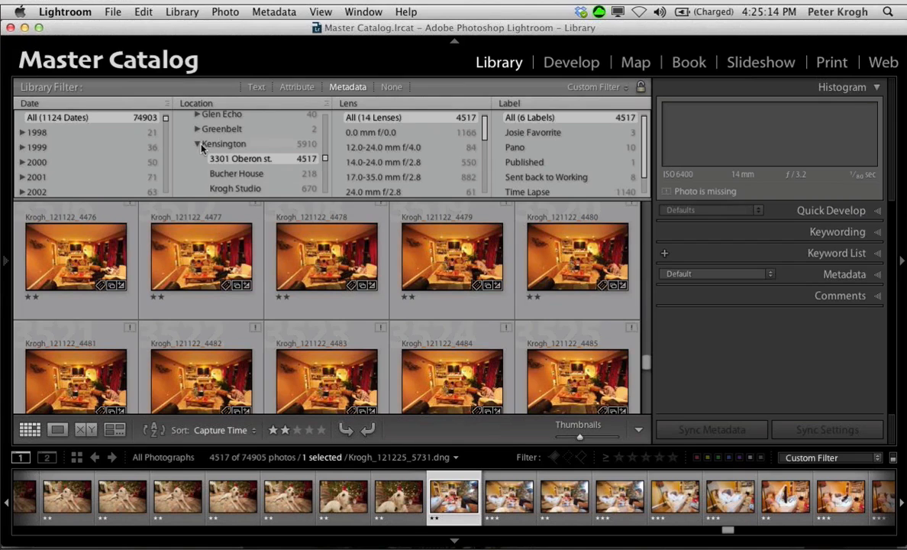
Step: Collapse Kensington in the Location column and filter the photos to the whole city
{"action": "left_click", "coordinate": [197, 145]}
{"action": "left_click", "coordinate": [243, 145]}
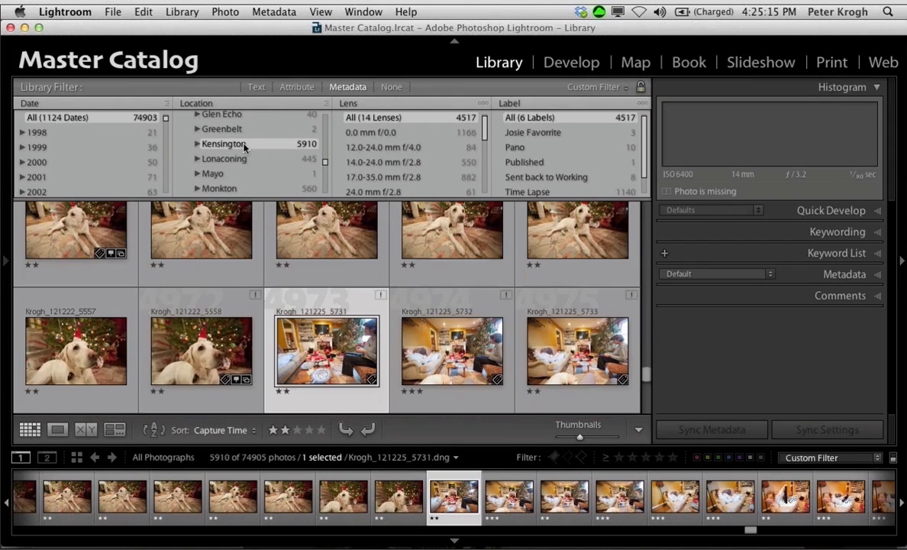
{"action": "scroll", "coordinate": [235, 129], "scroll_direction": "up", "scroll_amount": 3}
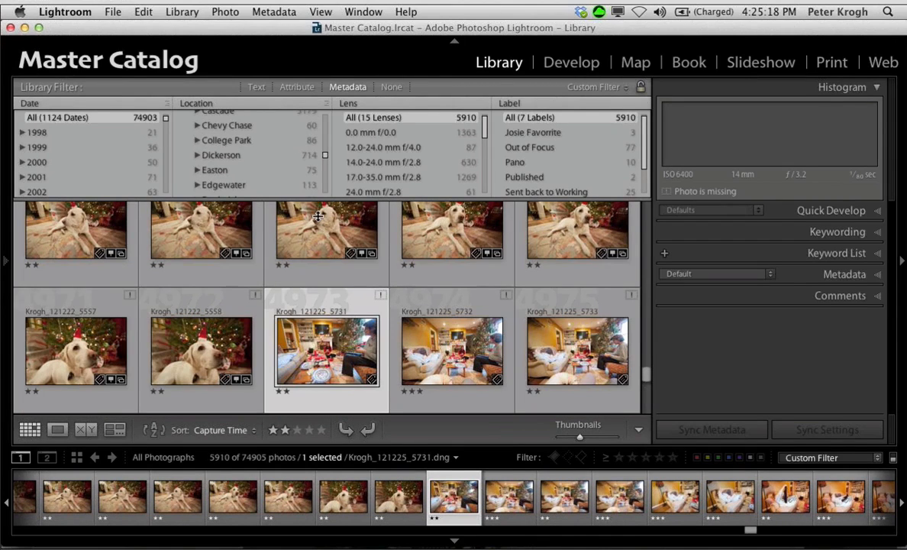
Step: Increase the height of the Metadata filter columns and go back to the start of the Location list
{"action": "left_click_drag", "start_coordinate": [319, 221], "coordinate": [325, 317]}
{"action": "scroll", "coordinate": [260, 186], "scroll_direction": "up", "scroll_amount": 6}
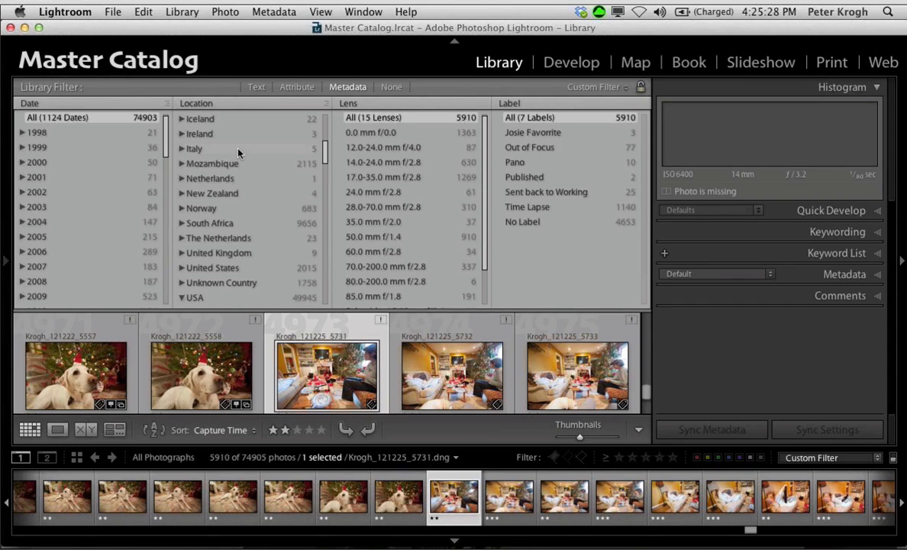
{"action": "scroll", "coordinate": [238, 152], "scroll_direction": "up", "scroll_amount": 1}
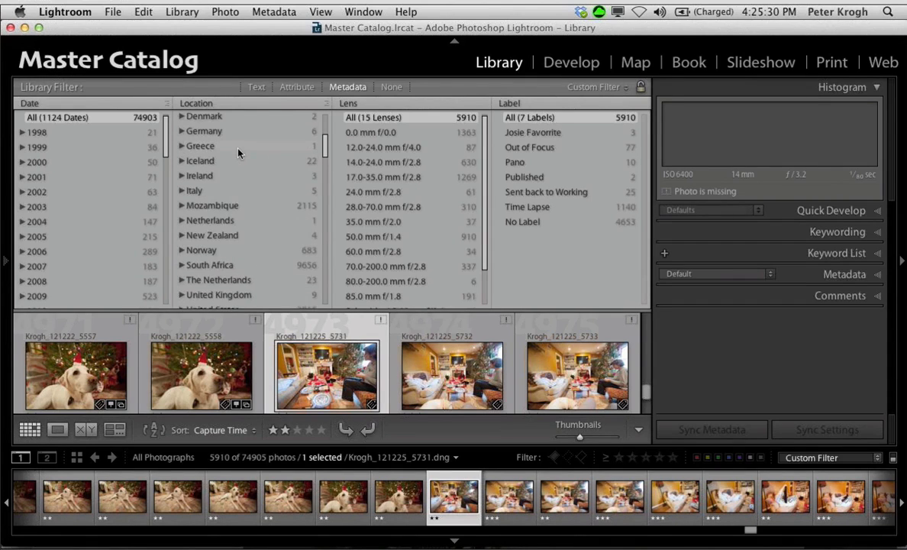
{"action": "scroll", "coordinate": [237, 153], "scroll_direction": "up", "scroll_amount": 3}
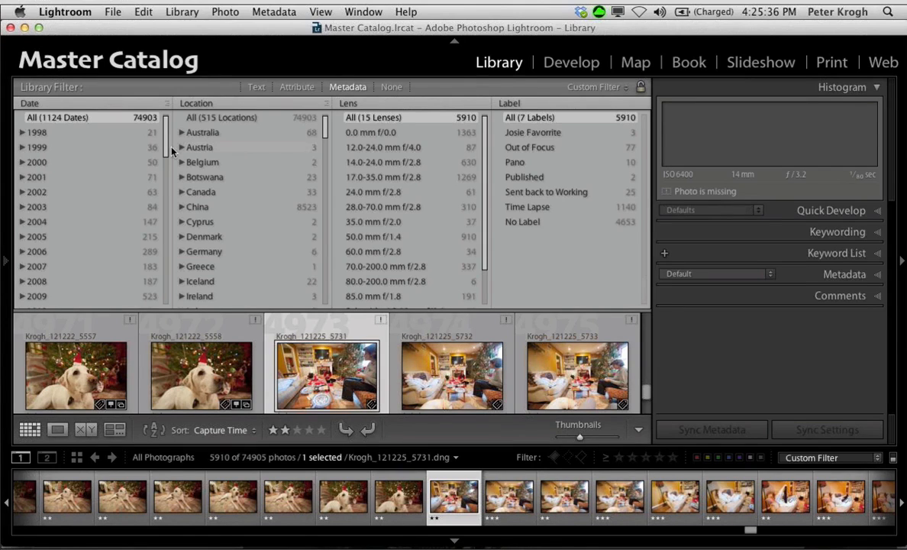
Step: Filter the photos to 2012 in the Date column and collapse USA in the Location column
{"action": "scroll", "coordinate": [66, 271], "scroll_direction": "down", "scroll_amount": 3}
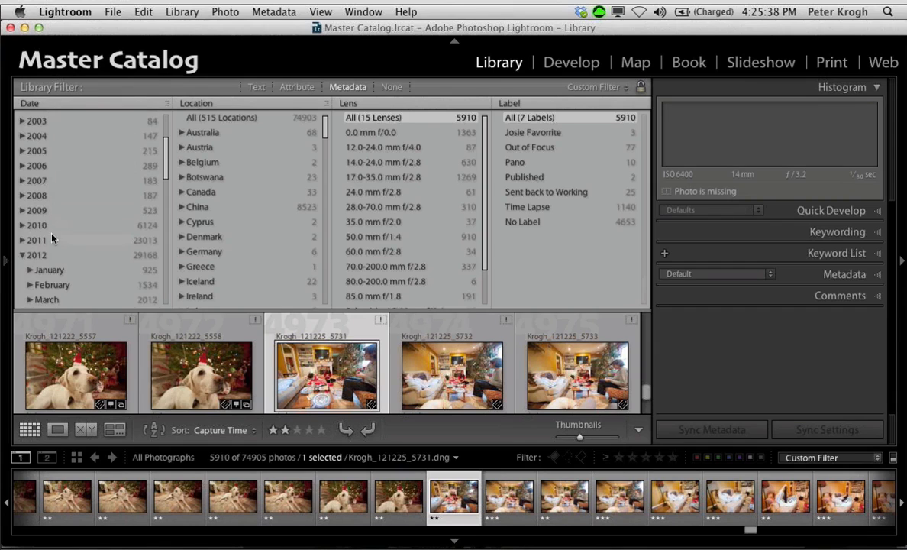
{"action": "left_click", "coordinate": [52, 256]}
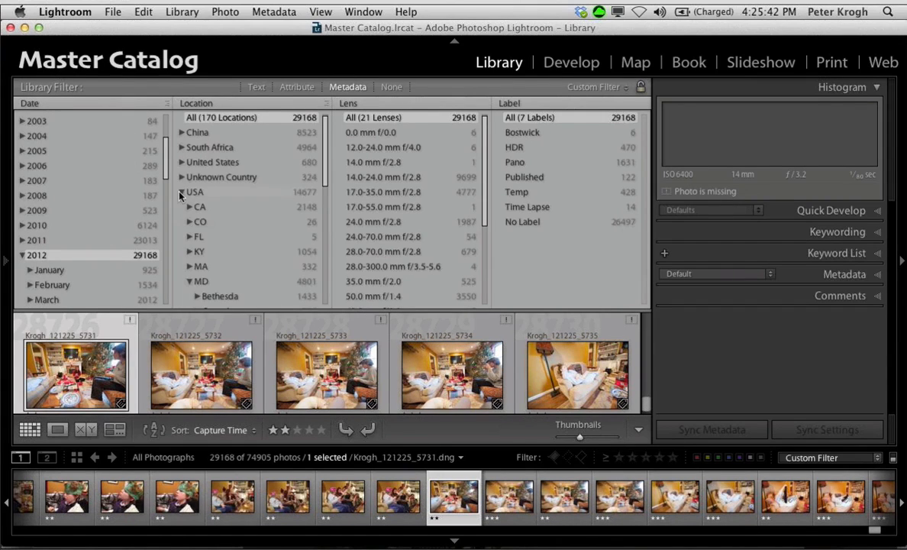
{"action": "left_click", "coordinate": [181, 193]}
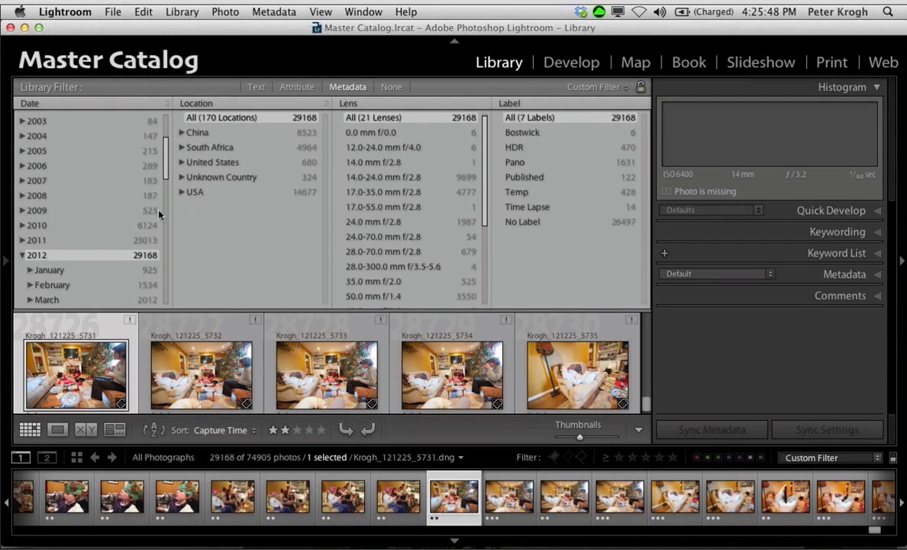
Step: Filter the photos to 2011 and then to 2010 to compare the locations listed for each year
{"action": "left_click", "coordinate": [92, 243]}
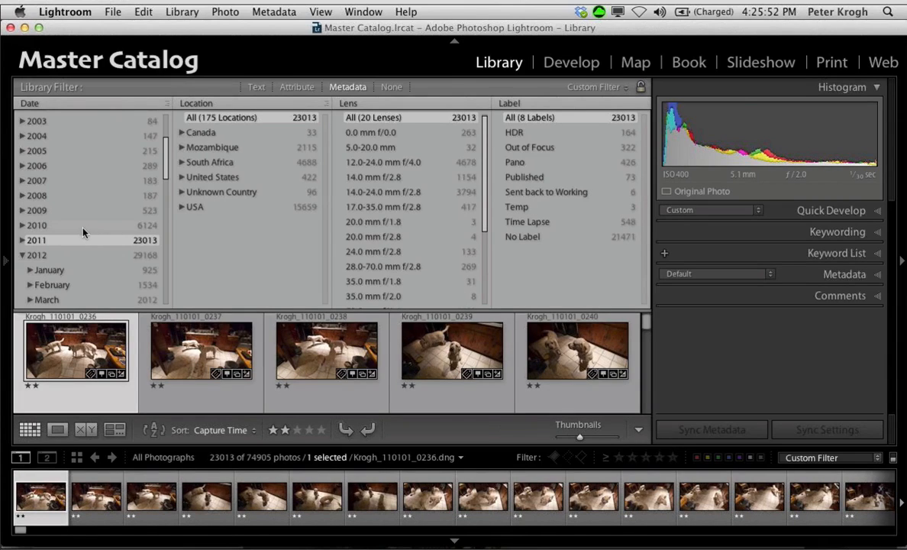
{"action": "left_click", "coordinate": [81, 228]}
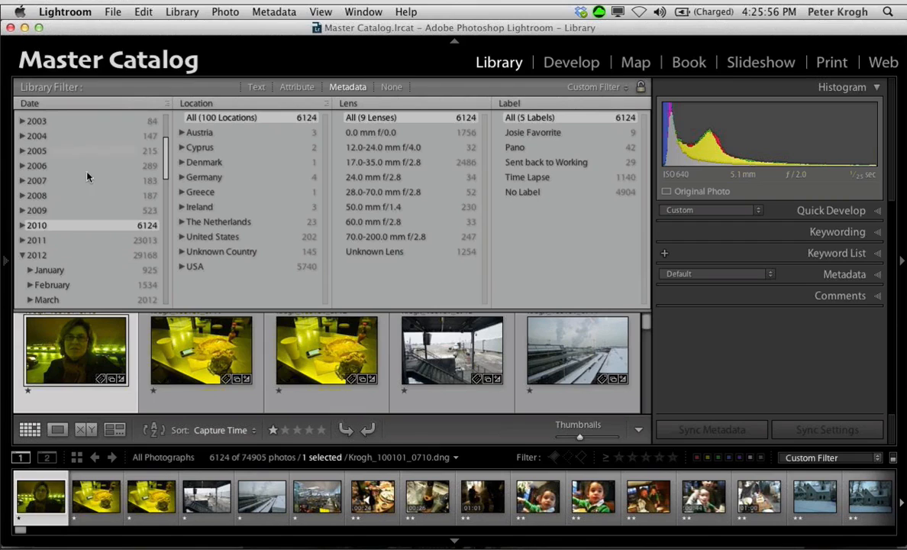
Step: Swap the first two Metadata filter columns so that Location comes first and Date second
{"action": "left_click", "coordinate": [40, 104]}
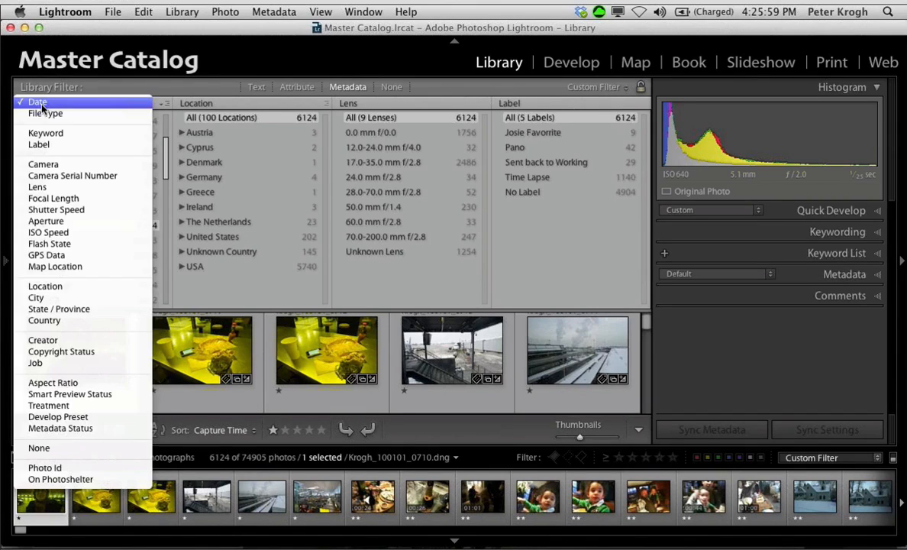
{"action": "left_click", "coordinate": [46, 286]}
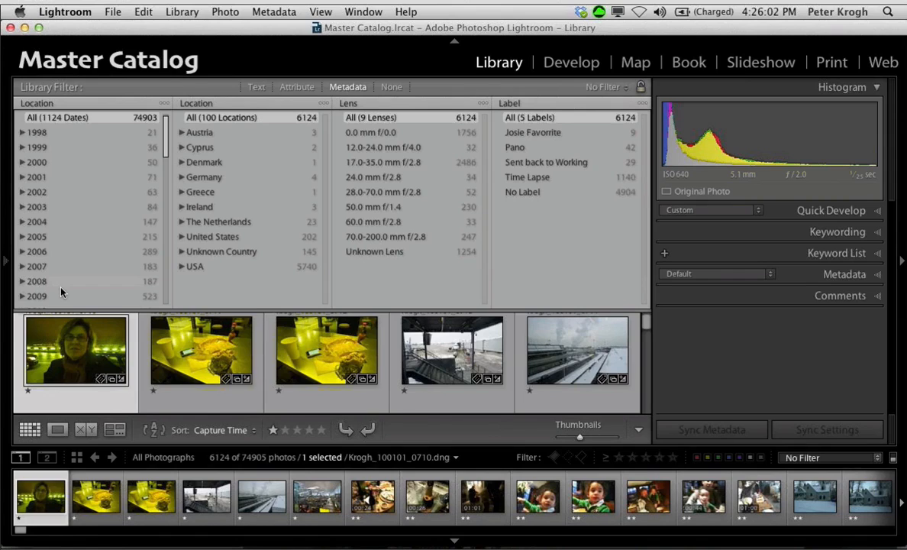
{"action": "left_click", "coordinate": [196, 103]}
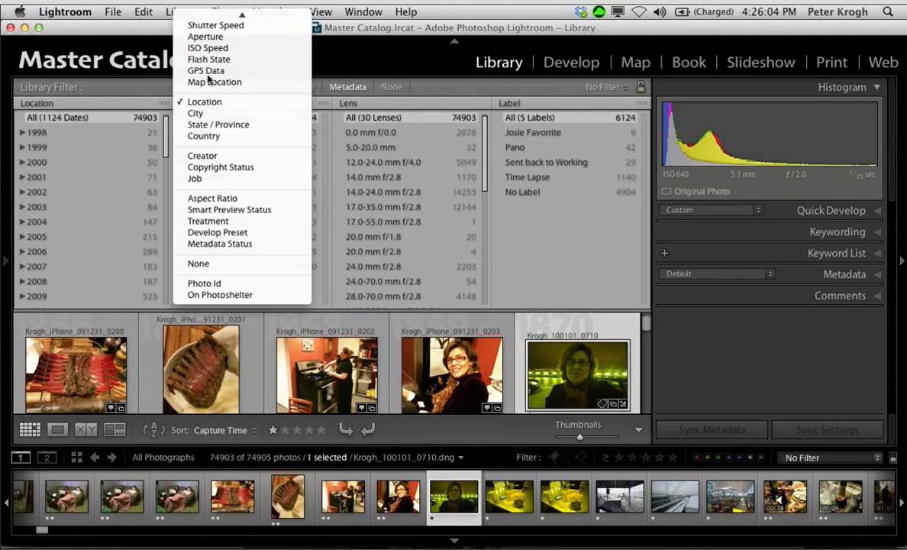
{"action": "left_click", "coordinate": [215, 17]}
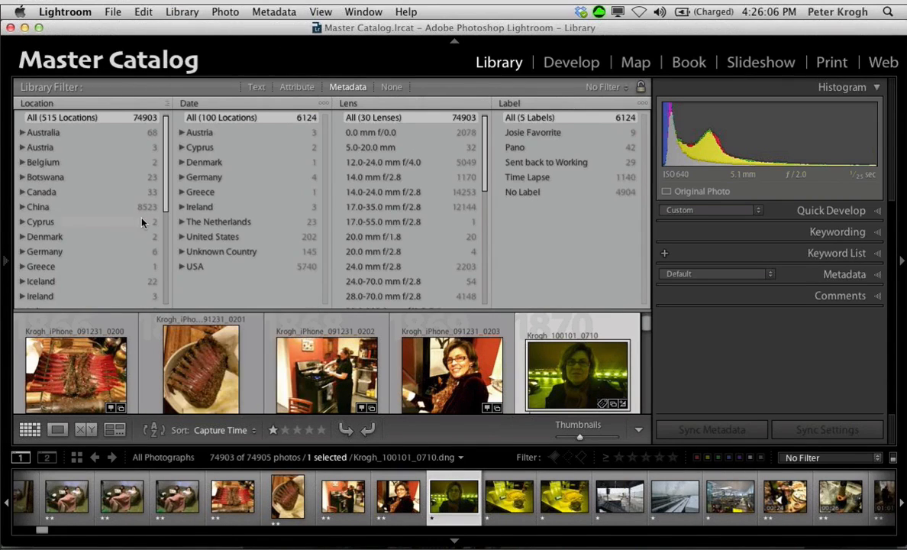
Step: Filter the photos to Mozambique in the Location column and expand 2011 in the Date column
{"action": "scroll", "coordinate": [142, 222], "scroll_direction": "down", "scroll_amount": 3}
{"action": "scroll", "coordinate": [141, 222], "scroll_direction": "down", "scroll_amount": 2}
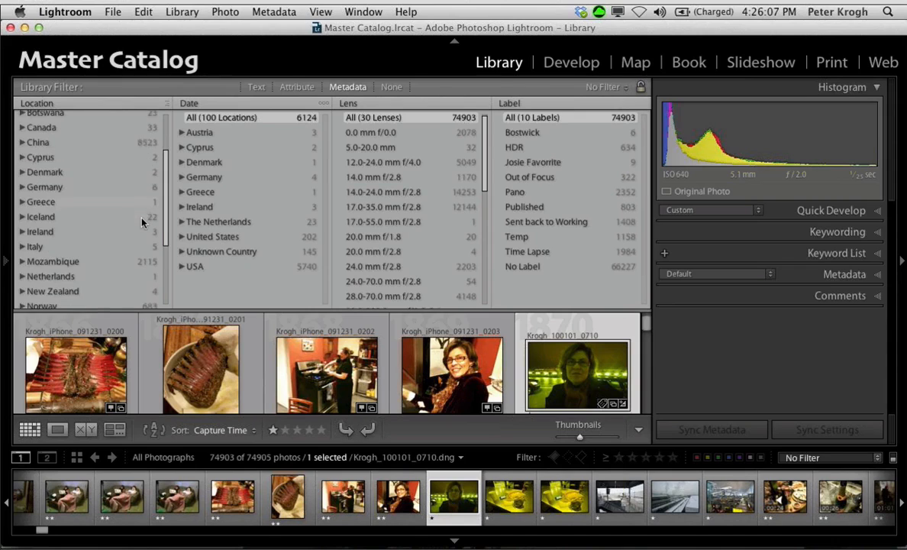
{"action": "left_click", "coordinate": [74, 252]}
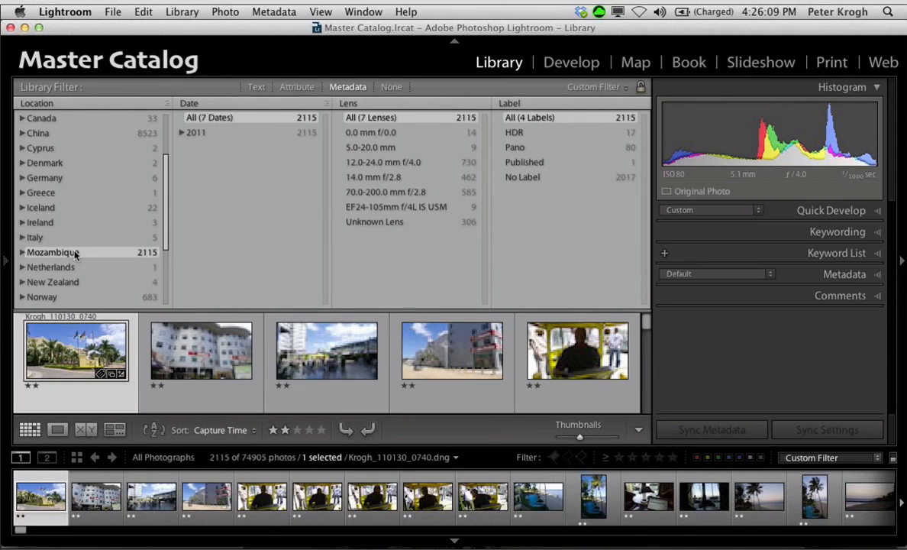
{"action": "left_click", "coordinate": [181, 133]}
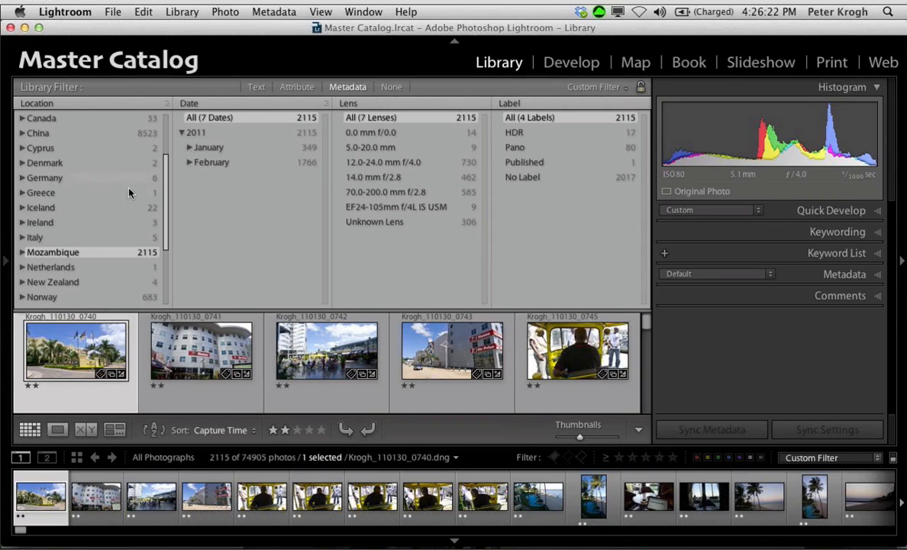
Step: Set the first Metadata filter column back to Date and the second one back to Location
{"action": "left_click", "coordinate": [57, 108]}
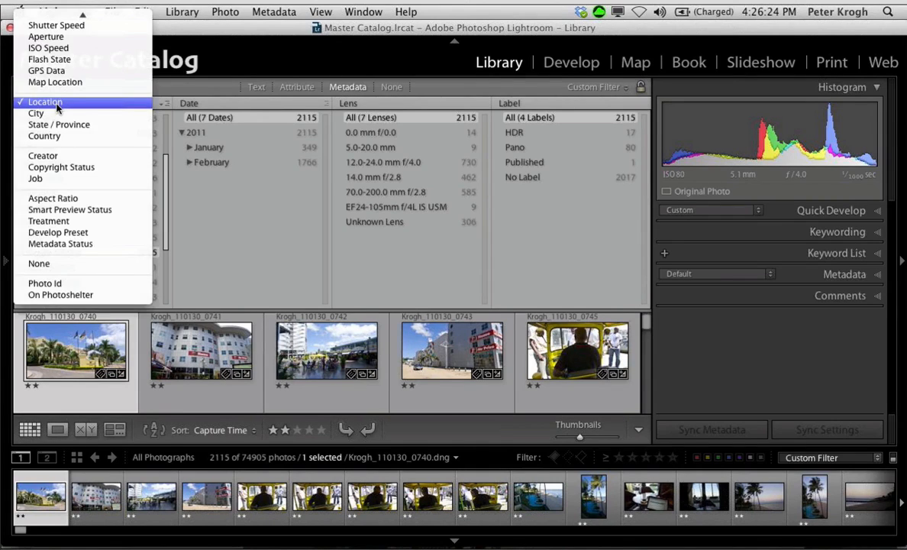
{"action": "left_click", "coordinate": [54, 12]}
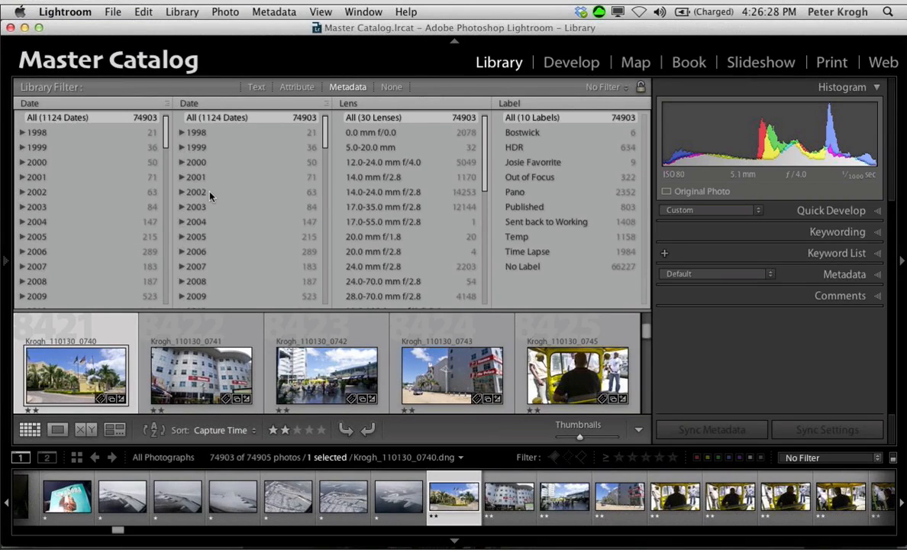
{"action": "left_click", "coordinate": [194, 105]}
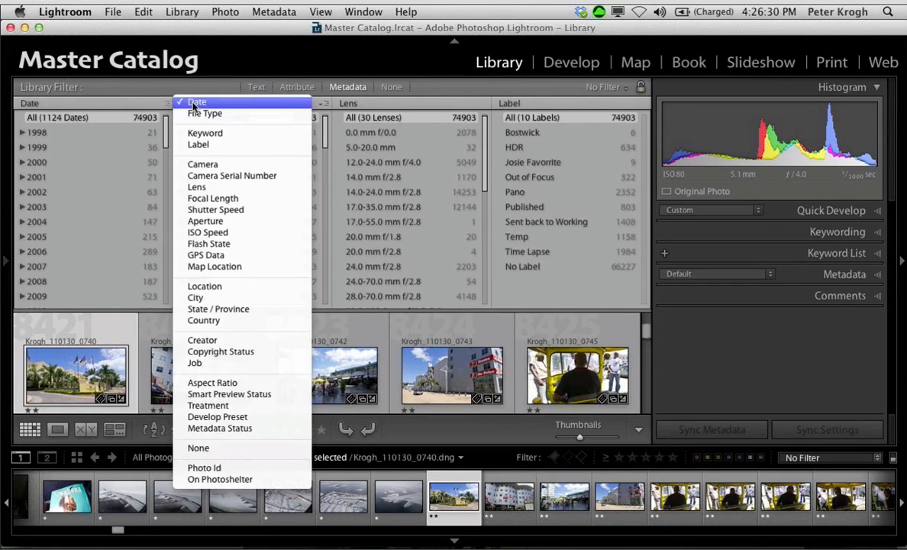
{"action": "left_click", "coordinate": [207, 286]}
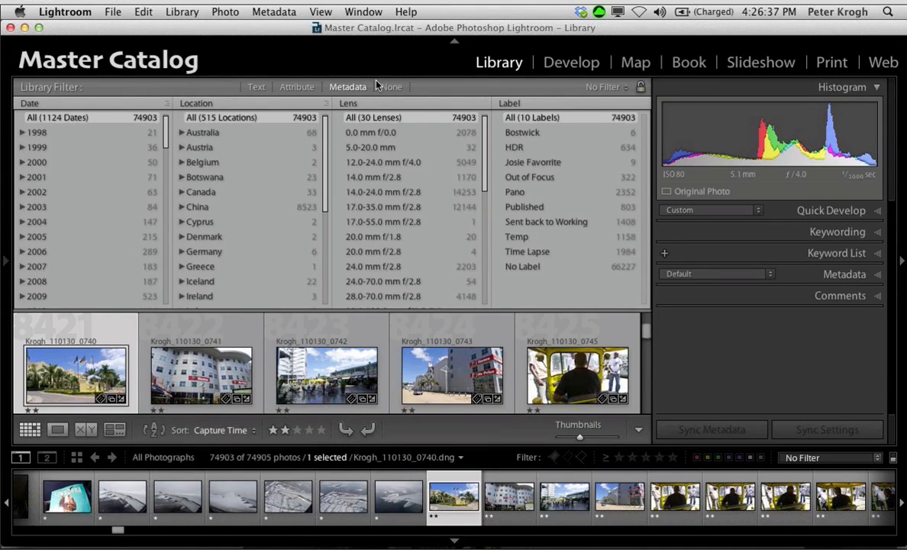
{"action": "left_click", "coordinate": [362, 105]}
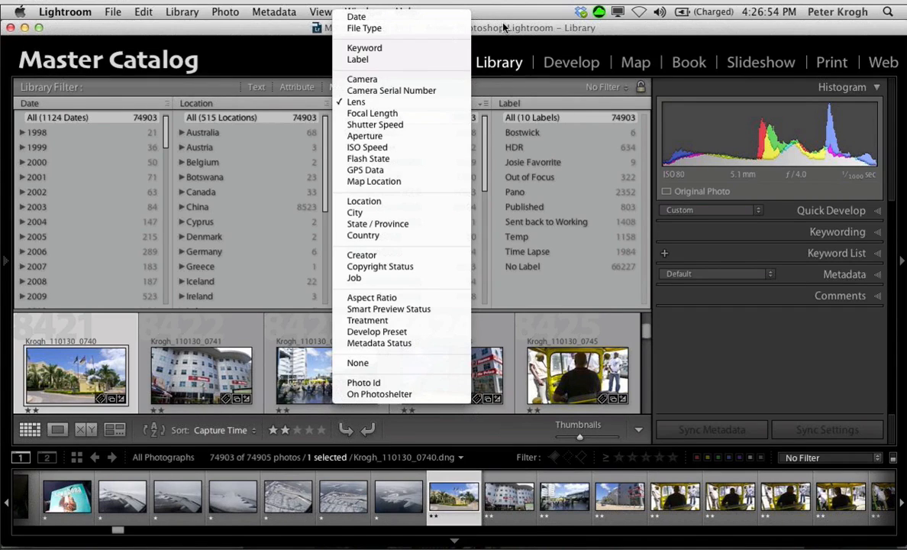
{"action": "left_click", "coordinate": [363, 79]}
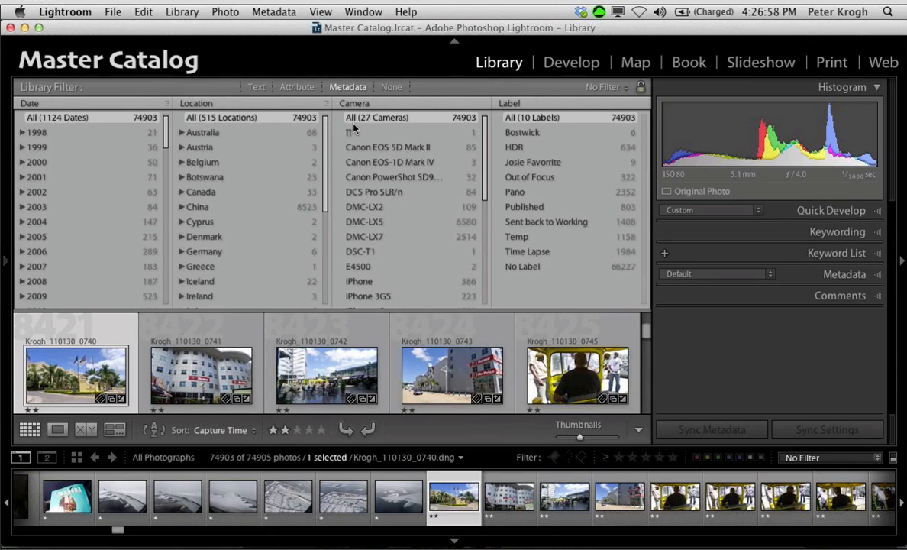
{"action": "left_click", "coordinate": [355, 104]}
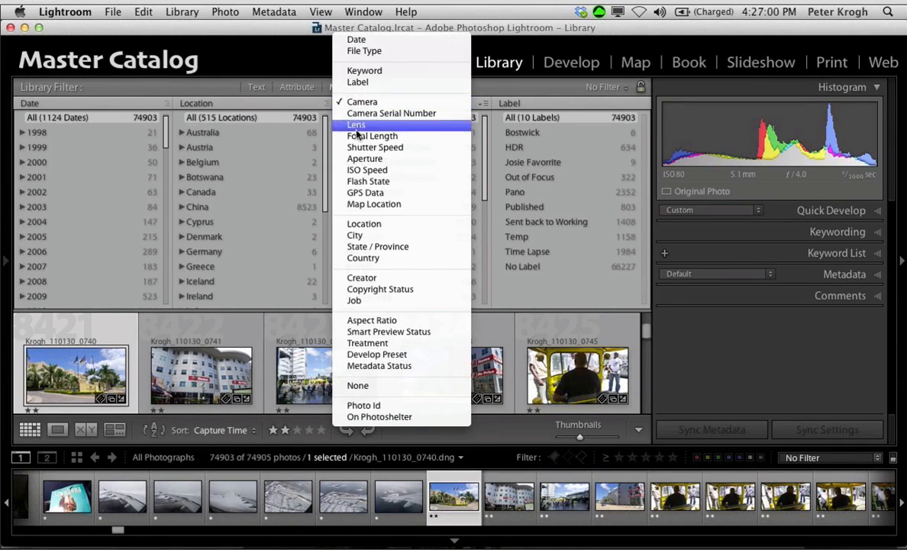
{"action": "left_click", "coordinate": [359, 126]}
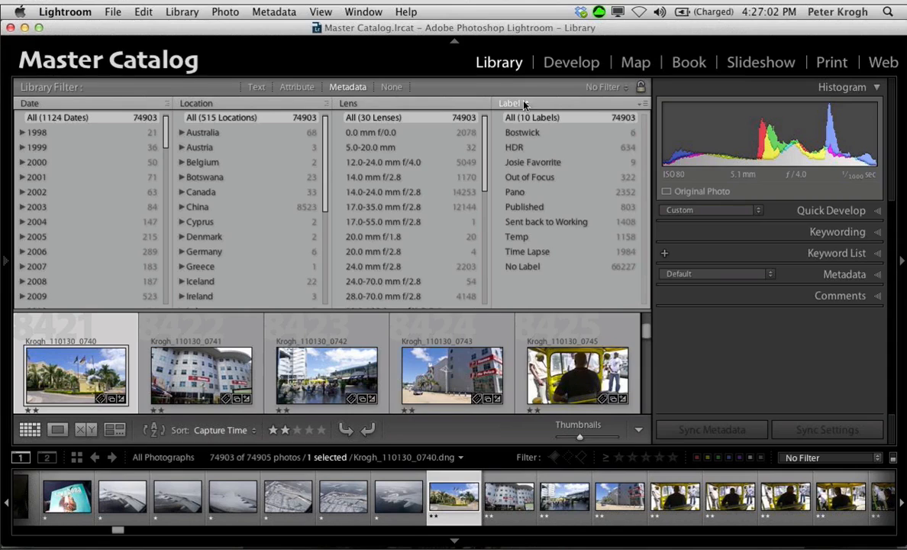
Step: Replace the Label filter column with Camera and filter the photos to the 50.0 mm f/1.4 lens
{"action": "left_click", "coordinate": [524, 103]}
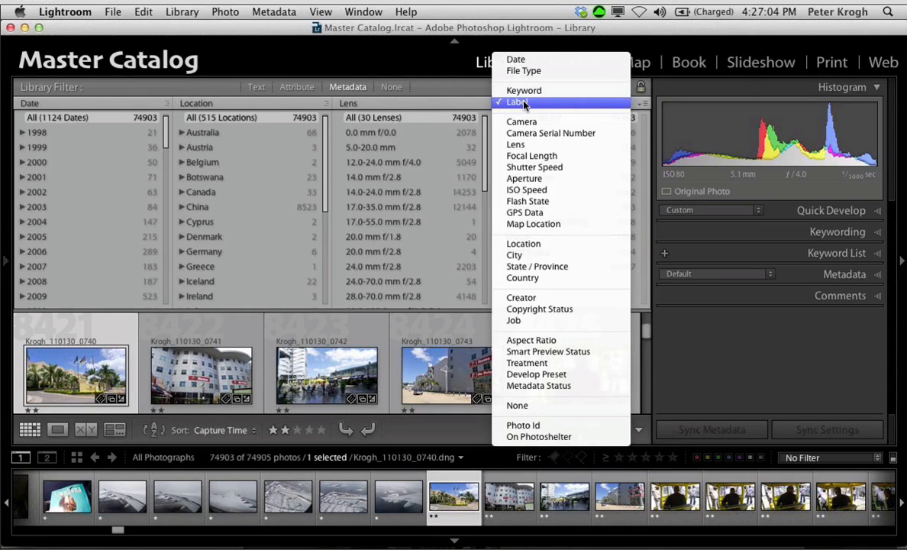
{"action": "left_click", "coordinate": [521, 122]}
{"action": "scroll", "coordinate": [368, 277], "scroll_direction": "down", "scroll_amount": 5}
{"action": "scroll", "coordinate": [366, 276], "scroll_direction": "down", "scroll_amount": 3}
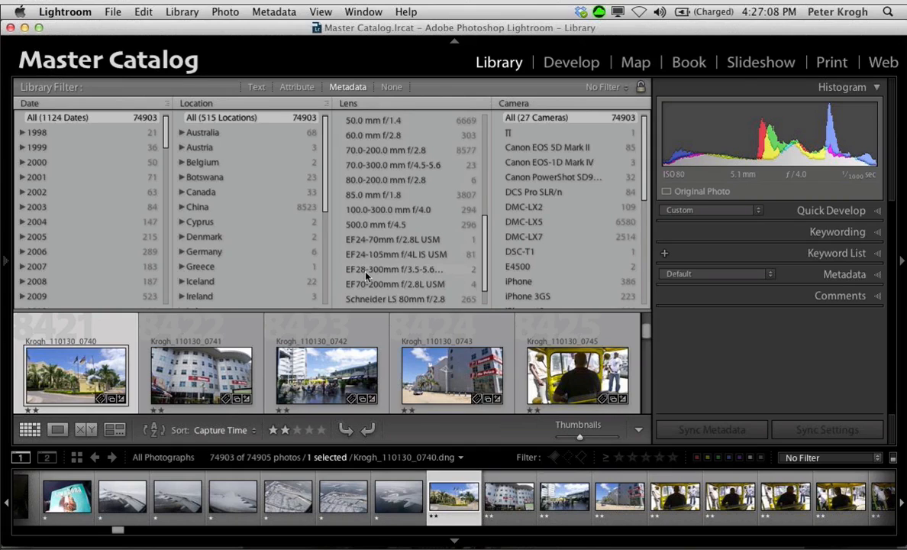
{"action": "scroll", "coordinate": [366, 276], "scroll_direction": "up", "scroll_amount": 1}
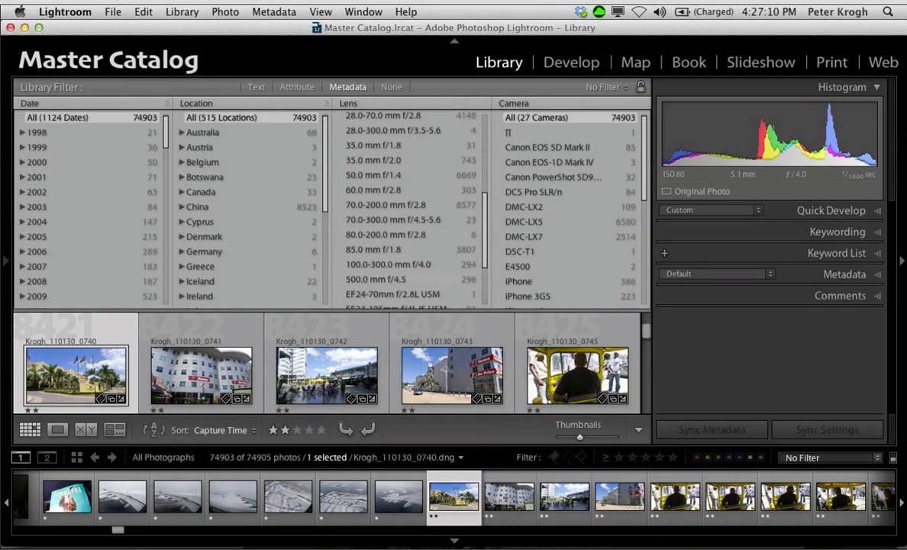
{"action": "left_click", "coordinate": [371, 175]}
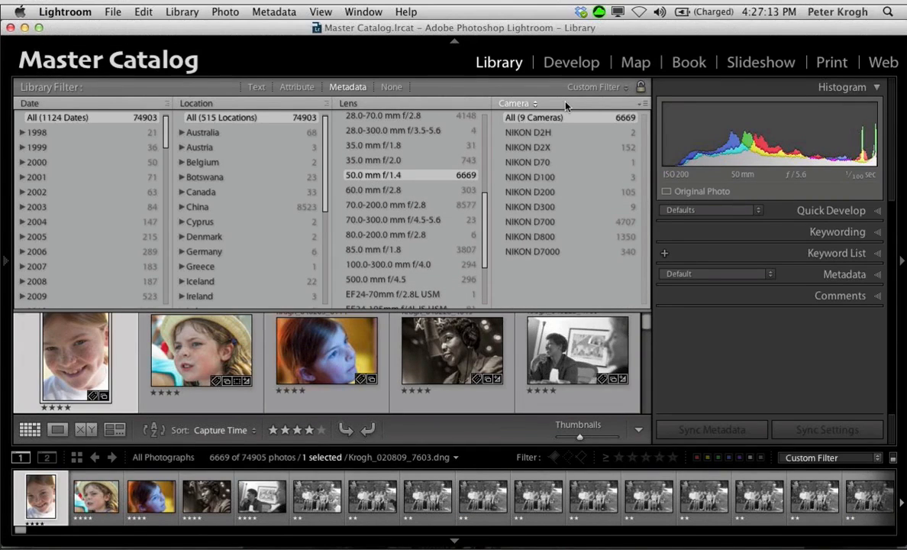
Step: Filter the 50 mm lens photos alternately by NIKON D800 and NIKON D700 to compare them, ending on the D700 photos
{"action": "left_click", "coordinate": [541, 239]}
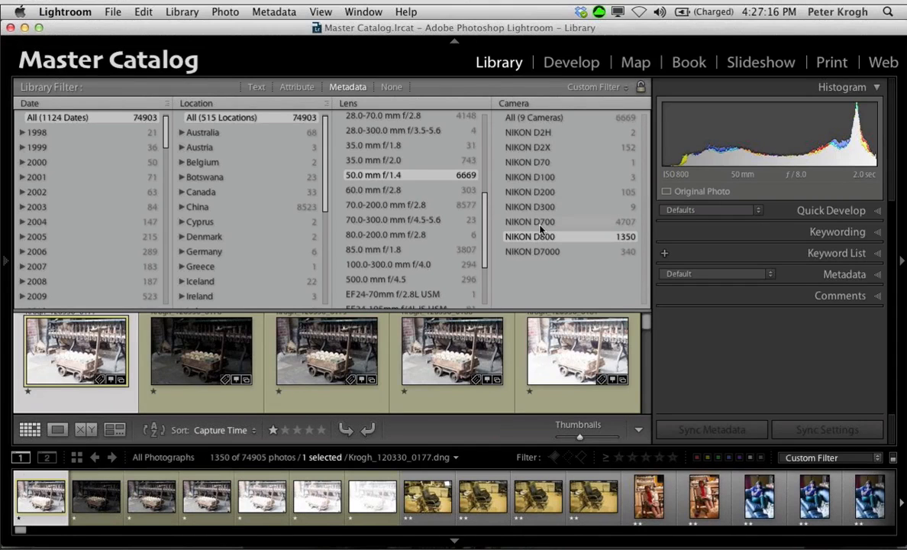
{"action": "left_click", "coordinate": [540, 222]}
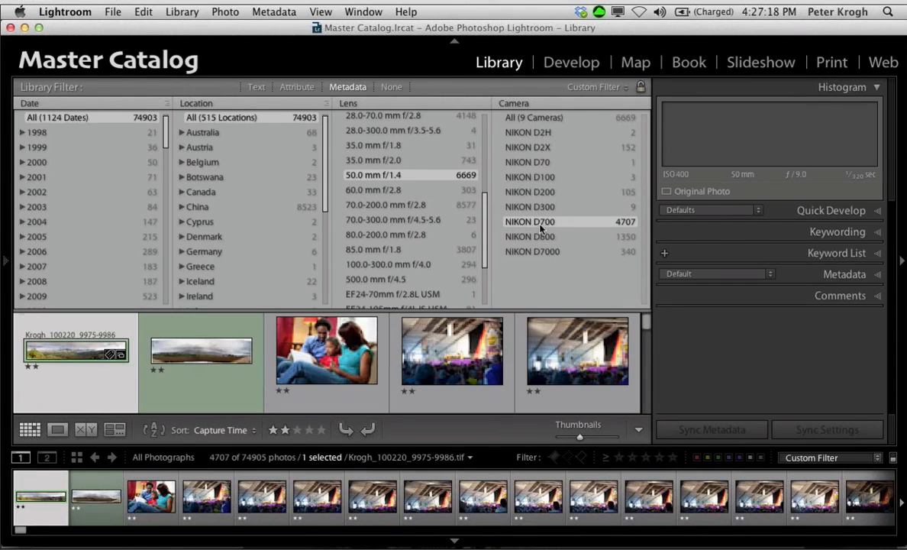
{"action": "left_click", "coordinate": [541, 238]}
{"action": "left_click", "coordinate": [541, 223]}
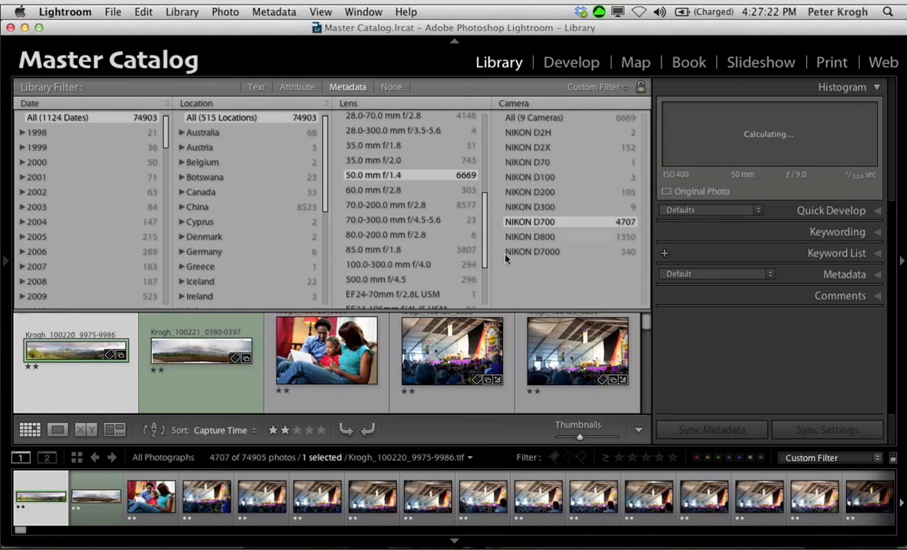
{"action": "scroll", "coordinate": [424, 368], "scroll_direction": "down", "scroll_amount": 1}
{"action": "scroll", "coordinate": [423, 369], "scroll_direction": "down", "scroll_amount": 3}
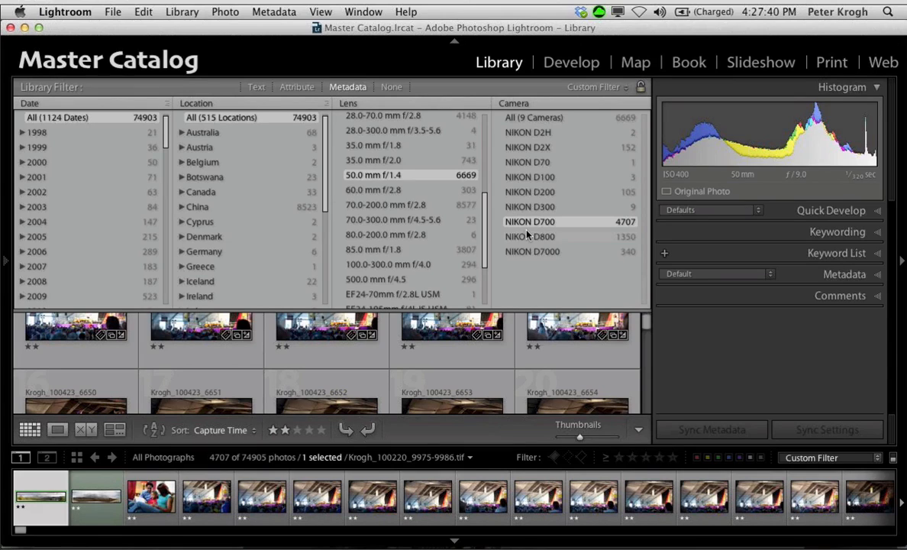
Step: Replace the Camera filter column with ISO Speed and filter the 50 mm lens photos to ISO 25600
{"action": "scroll", "coordinate": [514, 193], "scroll_direction": "up", "scroll_amount": 1}
{"action": "scroll", "coordinate": [394, 135], "scroll_direction": "up", "scroll_amount": 5}
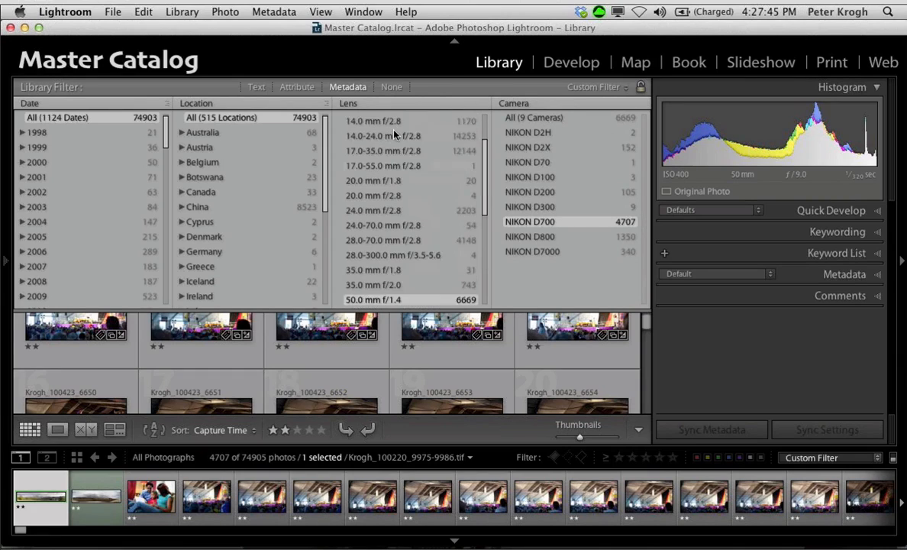
{"action": "left_click", "coordinate": [523, 104]}
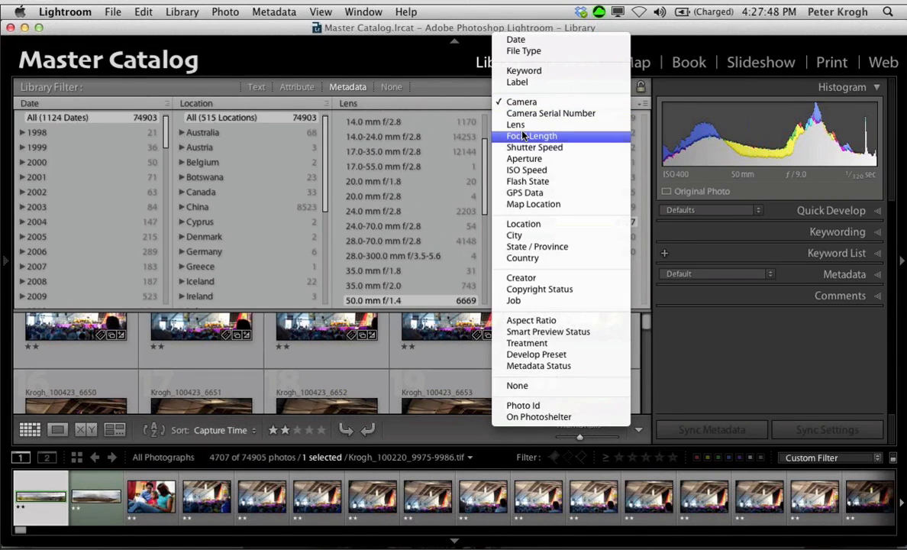
{"action": "left_click", "coordinate": [523, 170]}
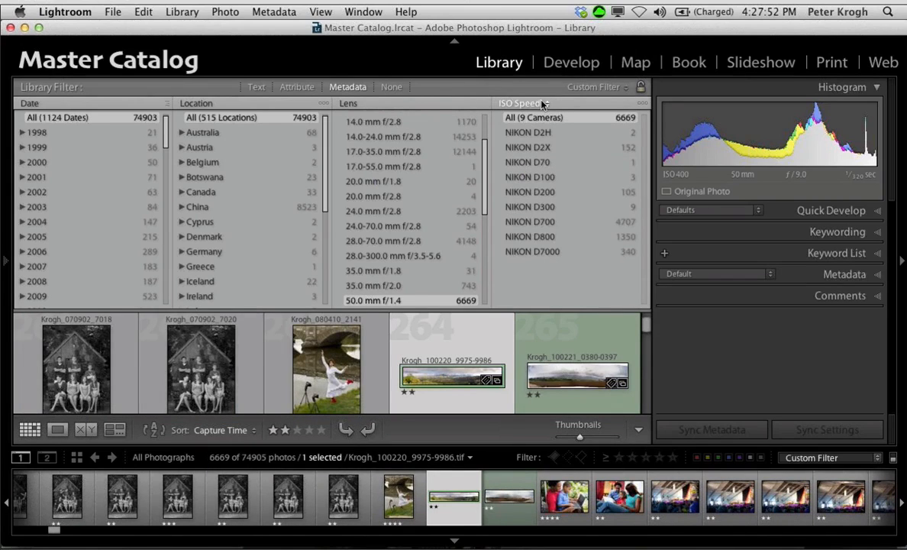
{"action": "scroll", "coordinate": [395, 196], "scroll_direction": "up", "scroll_amount": 3}
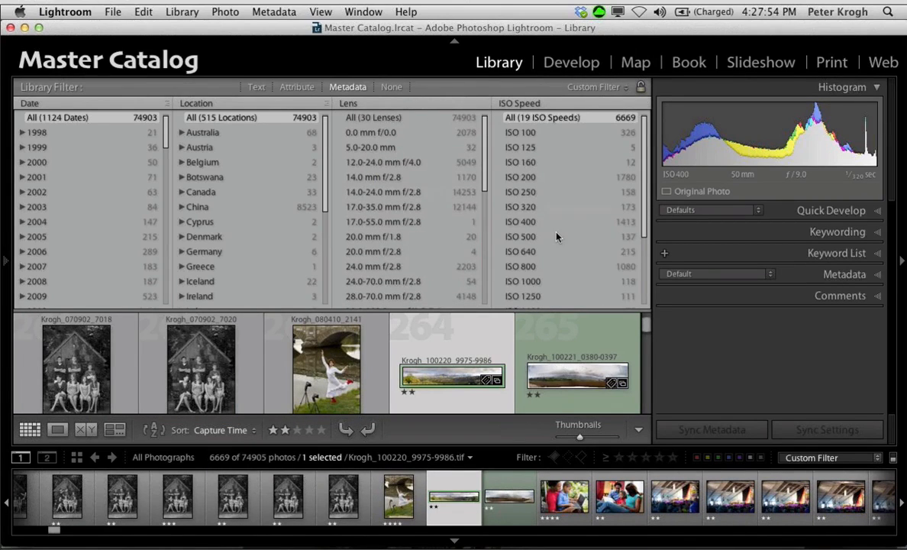
{"action": "scroll", "coordinate": [517, 215], "scroll_direction": "down", "scroll_amount": 5}
{"action": "scroll", "coordinate": [558, 237], "scroll_direction": "up", "scroll_amount": 1}
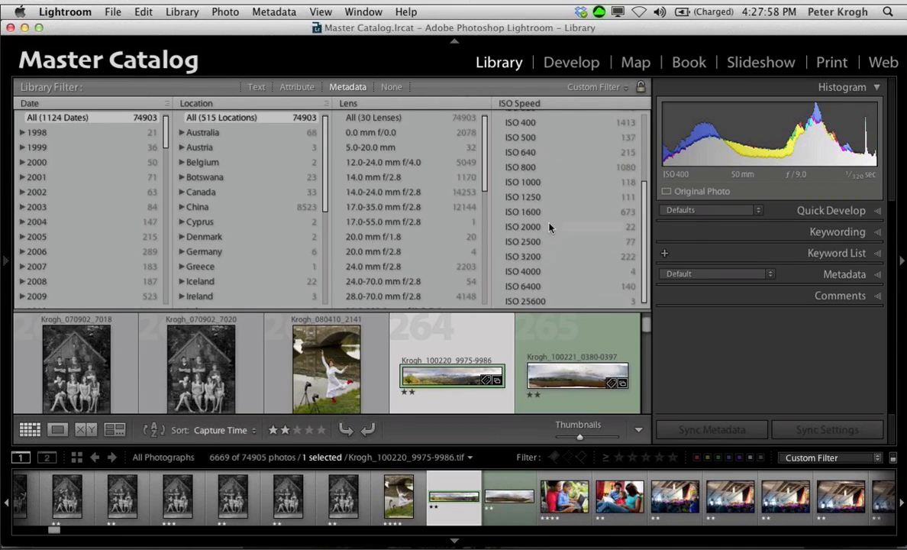
{"action": "left_click", "coordinate": [552, 303]}
Step: Open the third ISO 25600 photo in Loupe view and examine the noise on the faces up close
{"action": "mouse_move", "coordinate": [21, 371]}
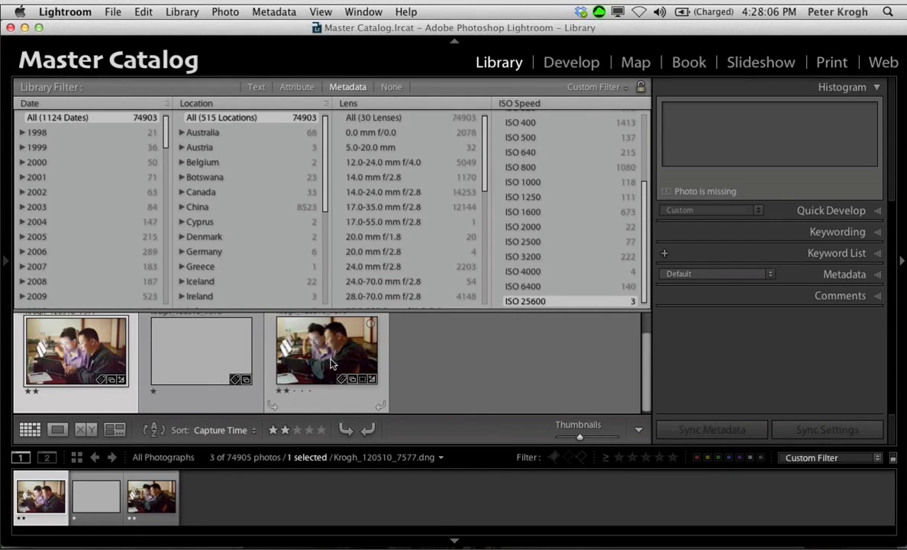
{"action": "left_click", "coordinate": [332, 364]}
{"action": "double_click", "coordinate": [331, 362]}
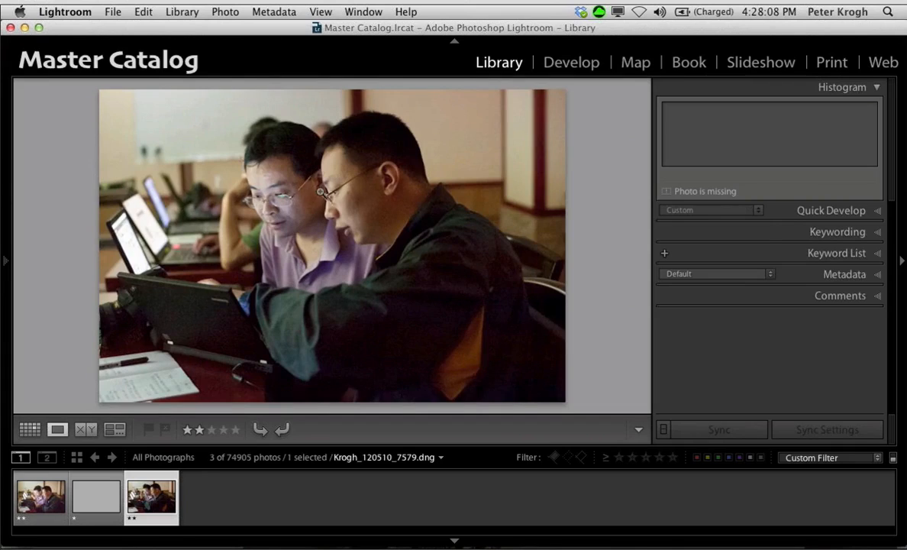
{"action": "left_click", "coordinate": [299, 180]}
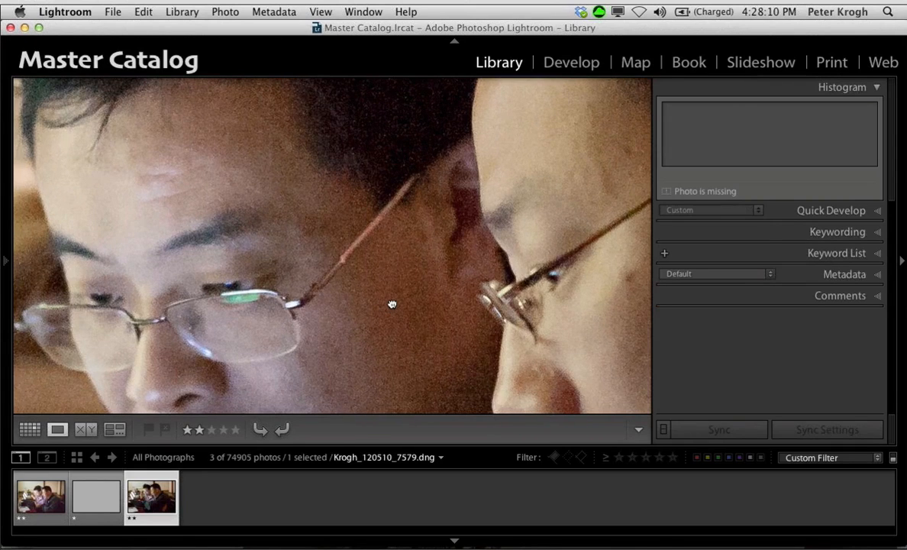
{"action": "left_click_drag", "start_coordinate": [391, 305], "coordinate": [395, 249]}
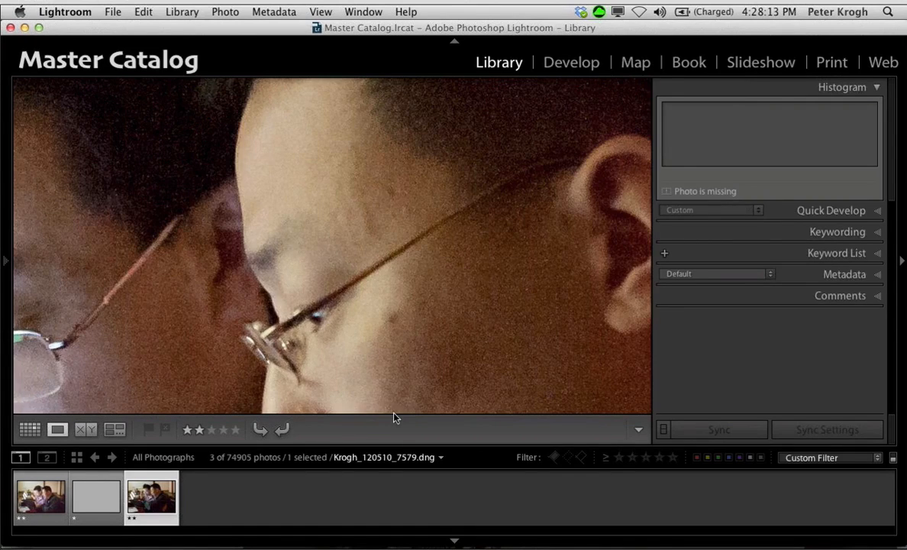
{"action": "left_click", "coordinate": [381, 316]}
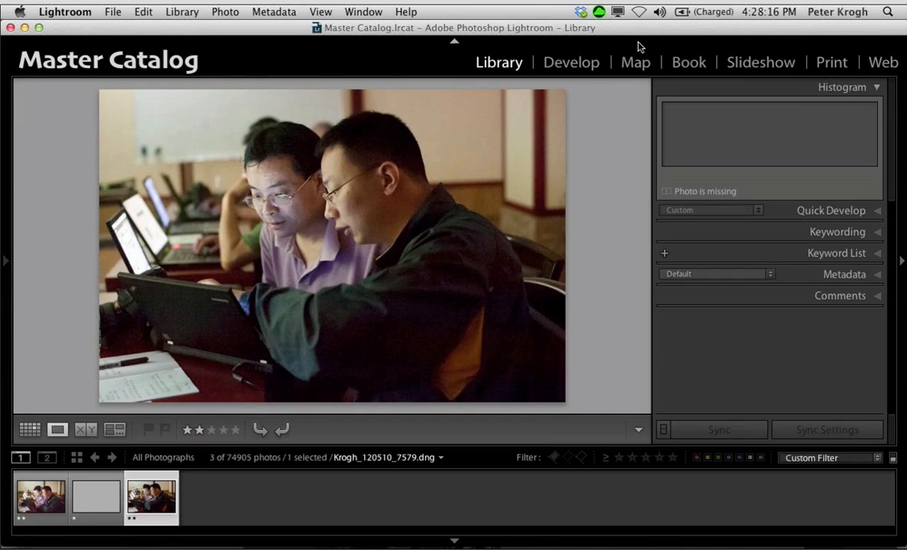
Step: Return to the thumbnail grid and reduce the height of the Metadata filter columns, keeping ISO 25600 in view
{"action": "key", "text": "g"}
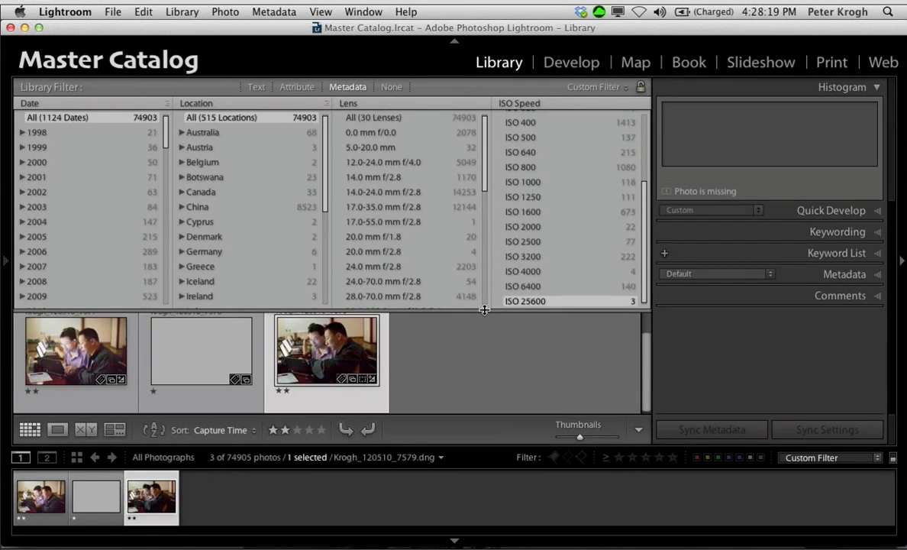
{"action": "left_click_drag", "start_coordinate": [484, 311], "coordinate": [485, 237]}
{"action": "scroll", "coordinate": [544, 146], "scroll_direction": "down", "scroll_amount": 4}
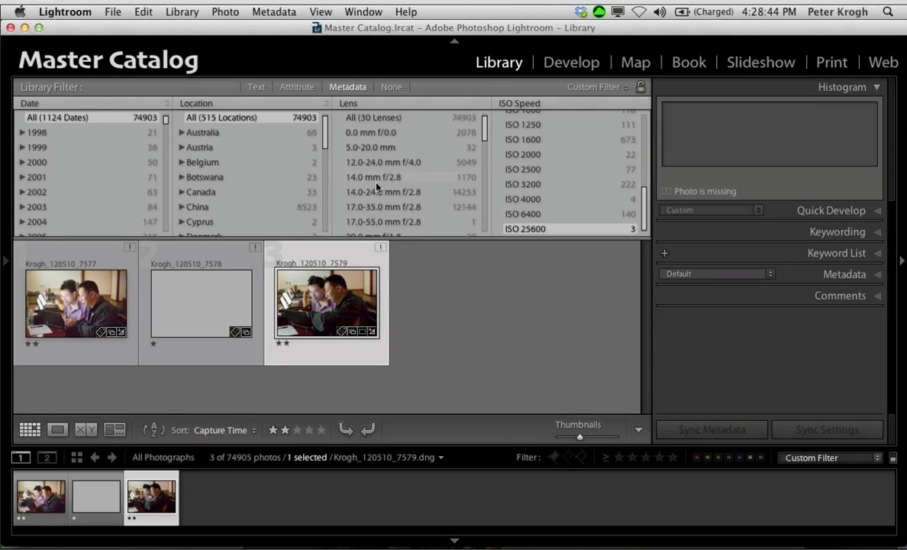
{"action": "left_click", "coordinate": [361, 104]}
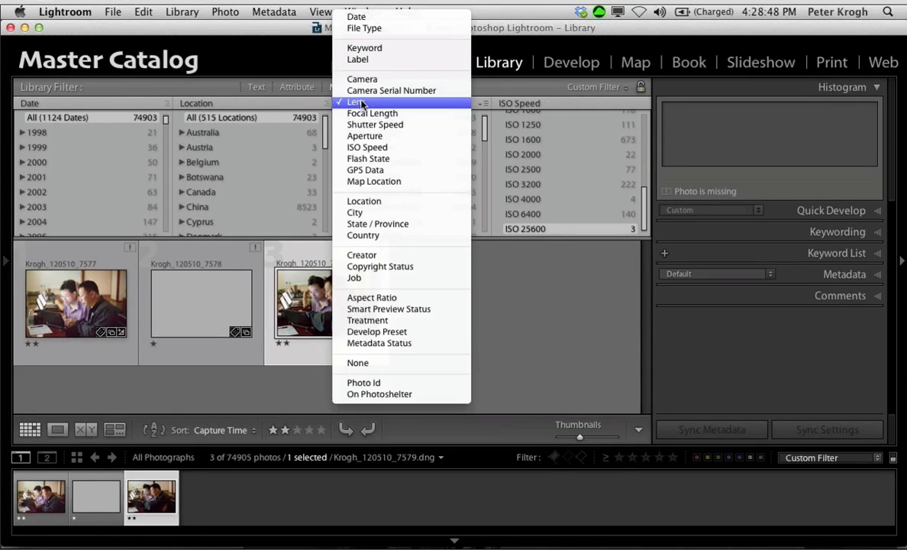
{"action": "left_click", "coordinate": [359, 94]}
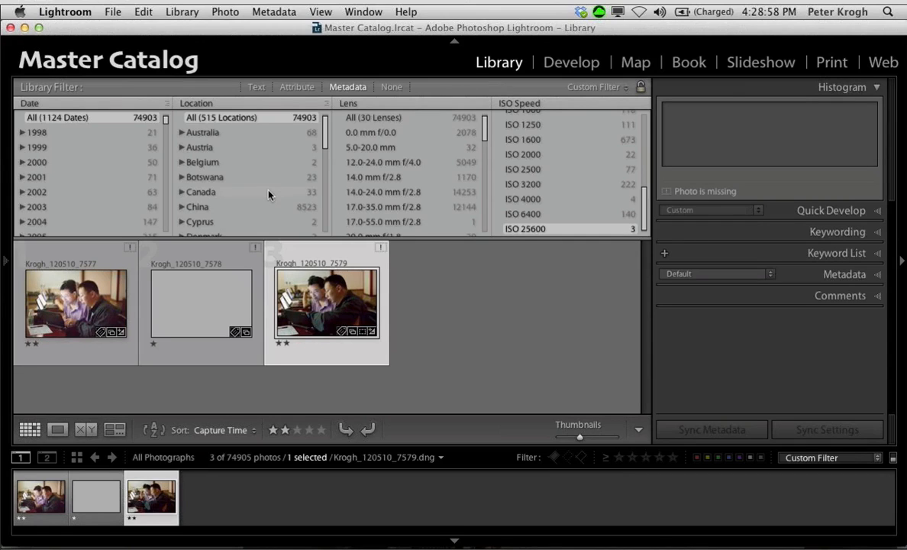
Step: Expand USA and its state MD in the Location filter column
{"action": "scroll", "coordinate": [268, 194], "scroll_direction": "down", "scroll_amount": 3}
{"action": "scroll", "coordinate": [268, 195], "scroll_direction": "down", "scroll_amount": 5}
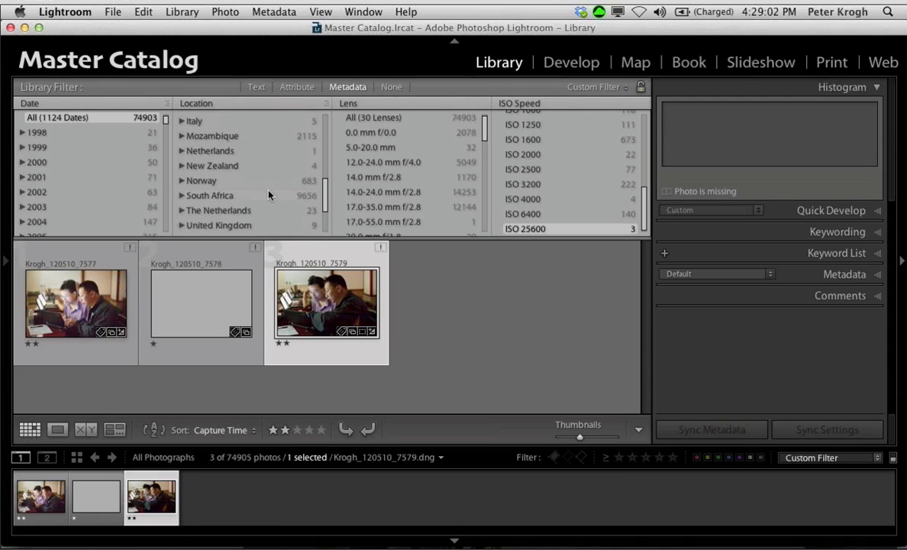
{"action": "scroll", "coordinate": [268, 194], "scroll_direction": "down", "scroll_amount": 3}
{"action": "left_click", "coordinate": [182, 214]}
{"action": "scroll", "coordinate": [277, 187], "scroll_direction": "down", "scroll_amount": 4}
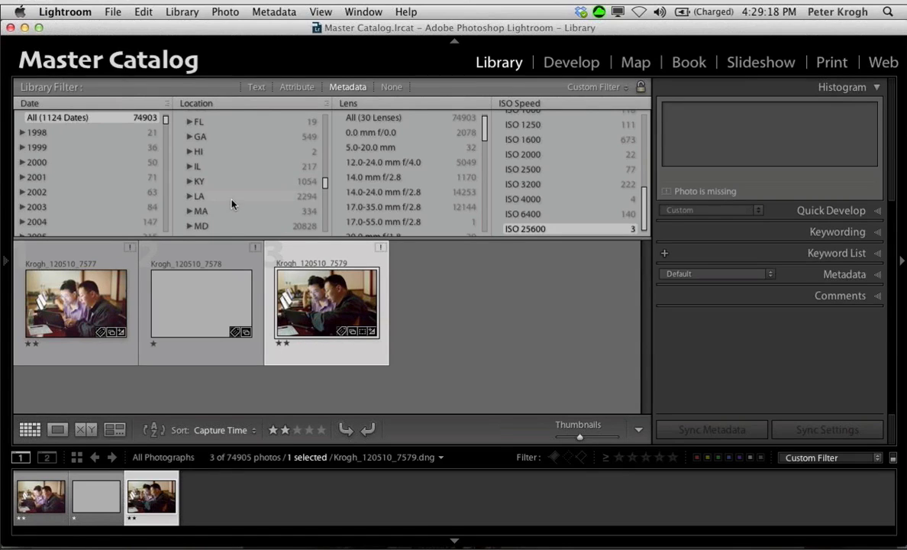
{"action": "scroll", "coordinate": [233, 204], "scroll_direction": "down", "scroll_amount": 1}
{"action": "left_click", "coordinate": [189, 207]}
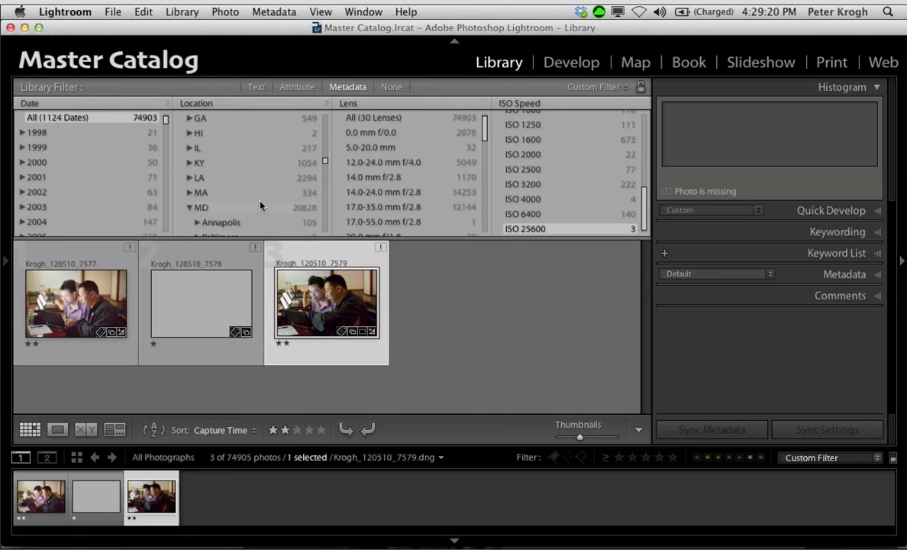
Step: Expand Bethesda under MD in the Location column and filter the catalog to the Bostwick House photos
{"action": "scroll", "coordinate": [252, 200], "scroll_direction": "down", "scroll_amount": 7}
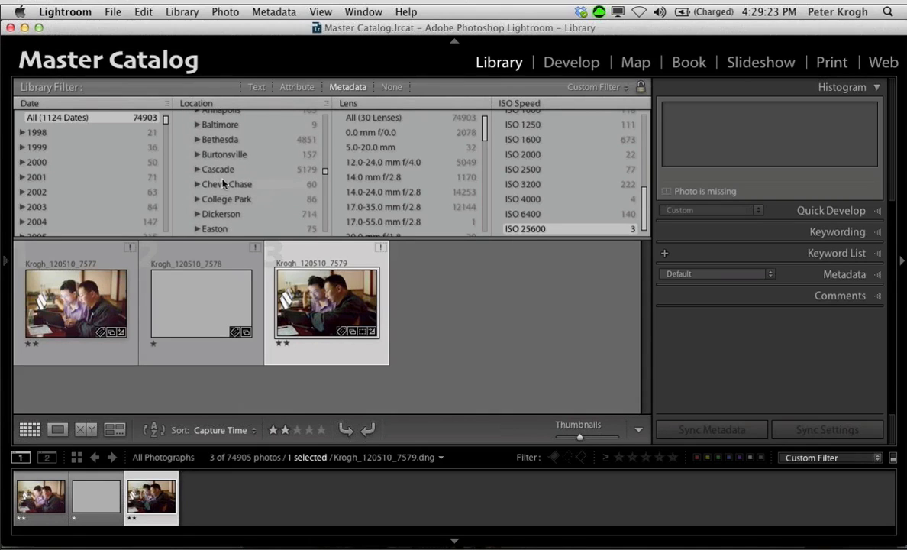
{"action": "left_click", "coordinate": [196, 140]}
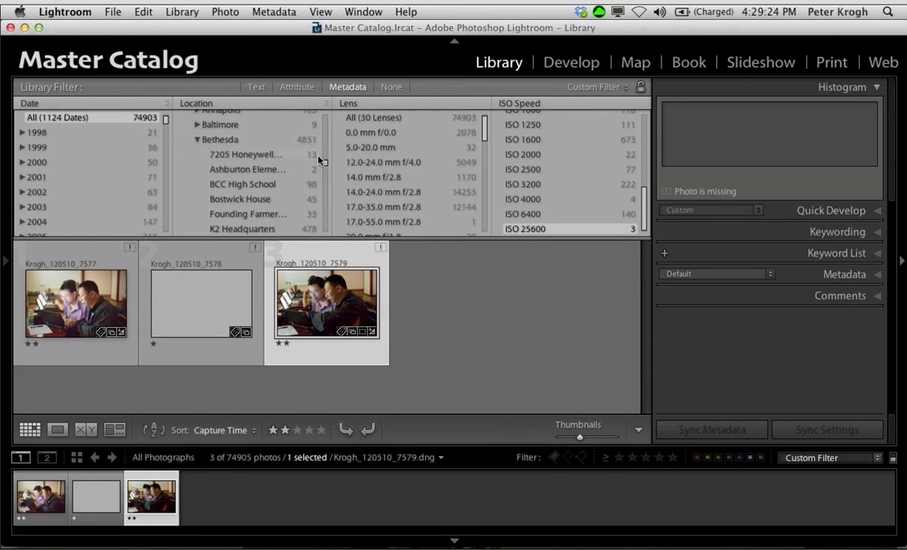
{"action": "scroll", "coordinate": [268, 143], "scroll_direction": "down", "scroll_amount": 3}
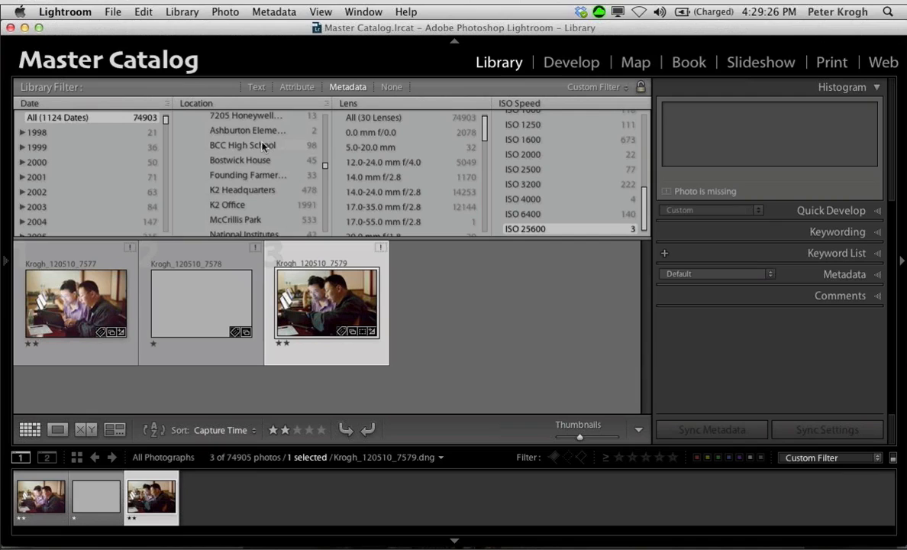
{"action": "left_click", "coordinate": [261, 161]}
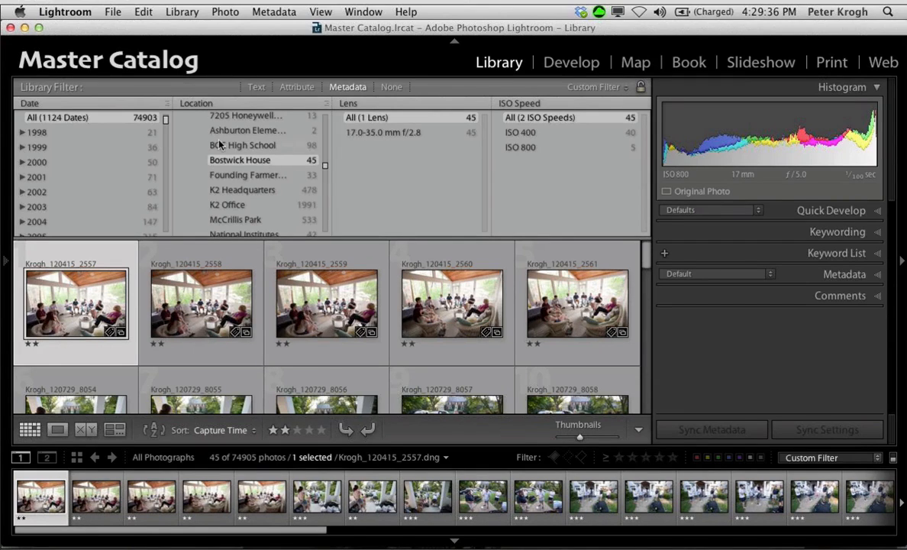
{"action": "scroll", "coordinate": [260, 161], "scroll_direction": "up", "scroll_amount": 4}
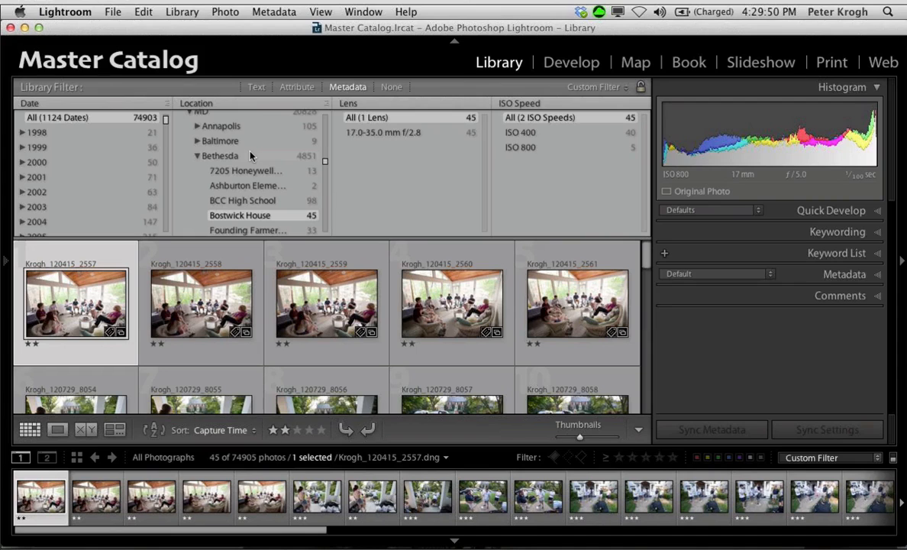
Step: Start a photo and video import and open the metadata preset editor from its Apply During Import settings
{"action": "left_click", "coordinate": [80, 11]}
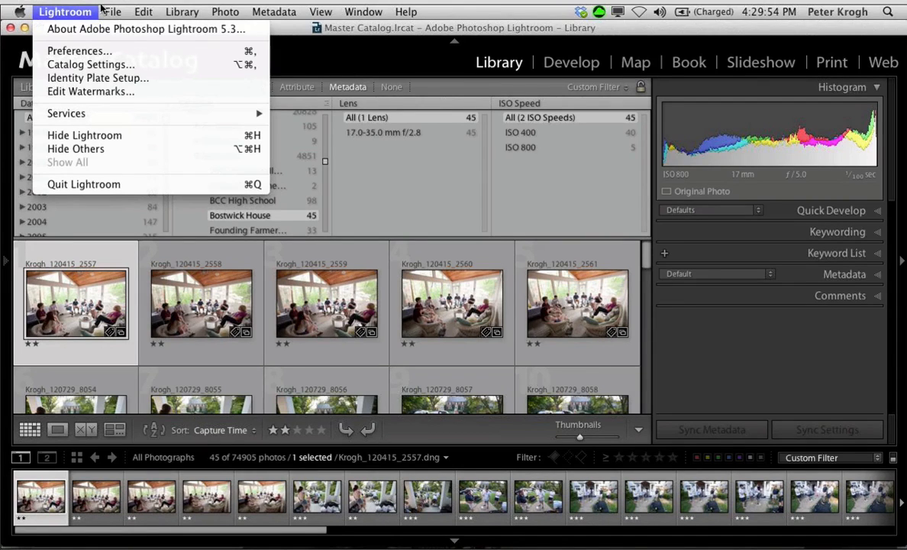
{"action": "mouse_move", "coordinate": [112, 11]}
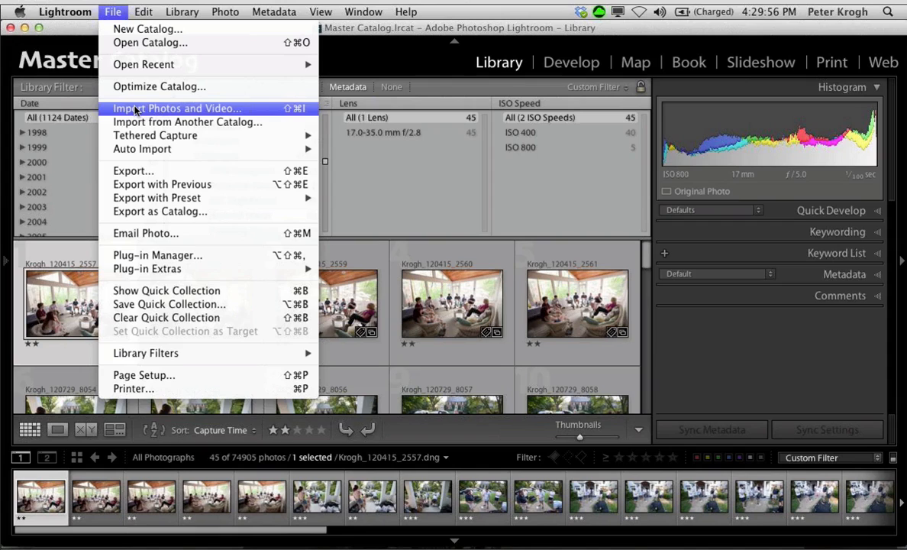
{"action": "left_click", "coordinate": [135, 110]}
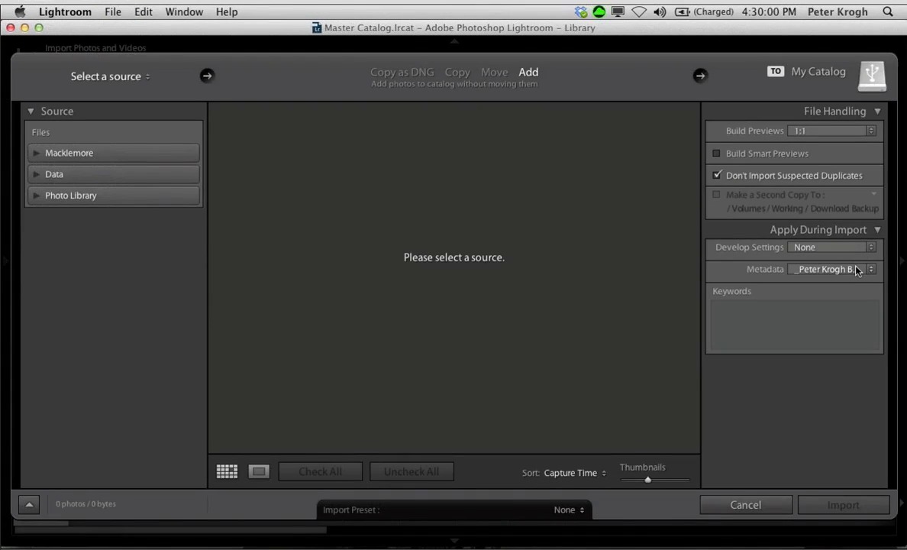
{"action": "left_click", "coordinate": [857, 270]}
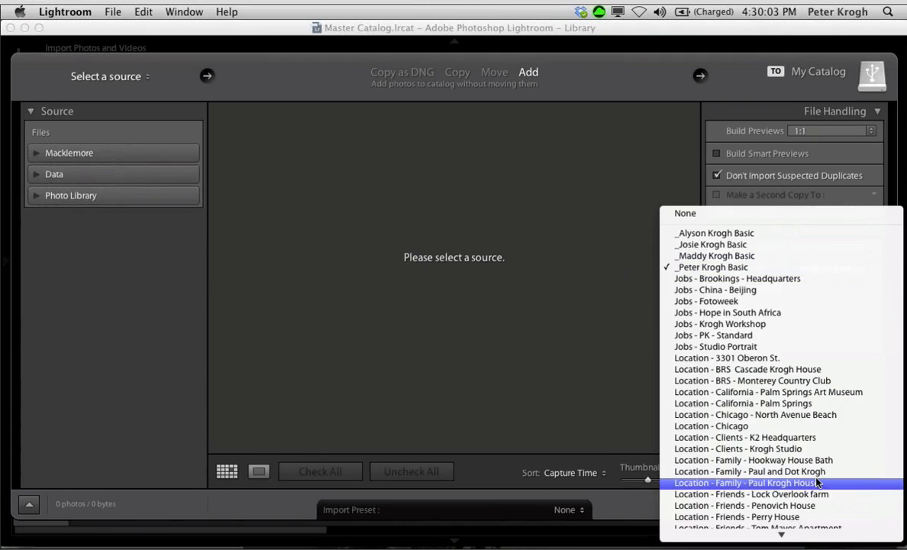
{"action": "scroll", "coordinate": [817, 481], "scroll_direction": "down", "scroll_amount": 1}
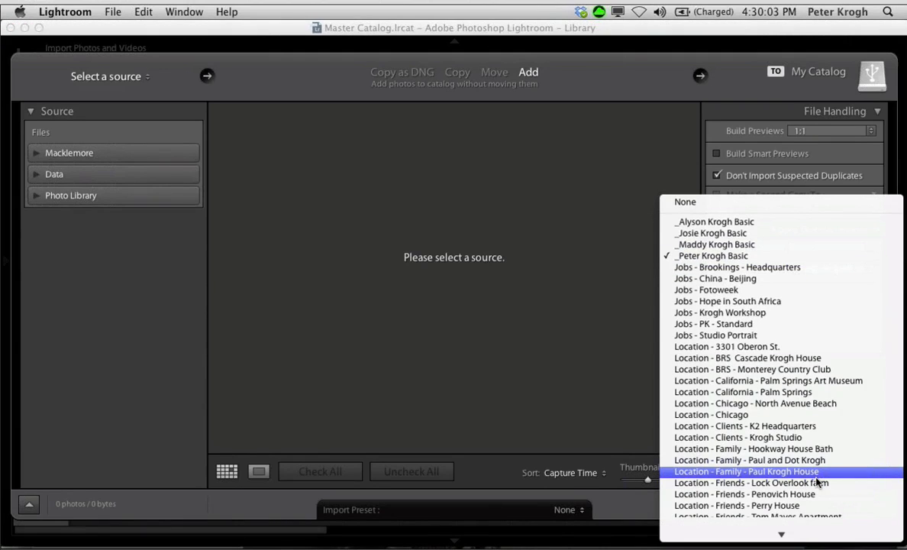
{"action": "scroll", "coordinate": [817, 481], "scroll_direction": "down", "scroll_amount": 5}
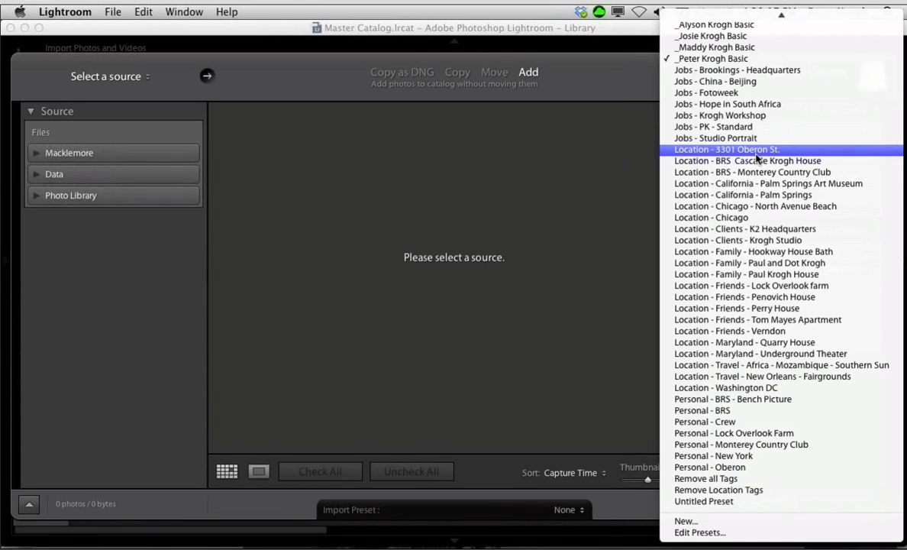
{"action": "left_click", "coordinate": [690, 533]}
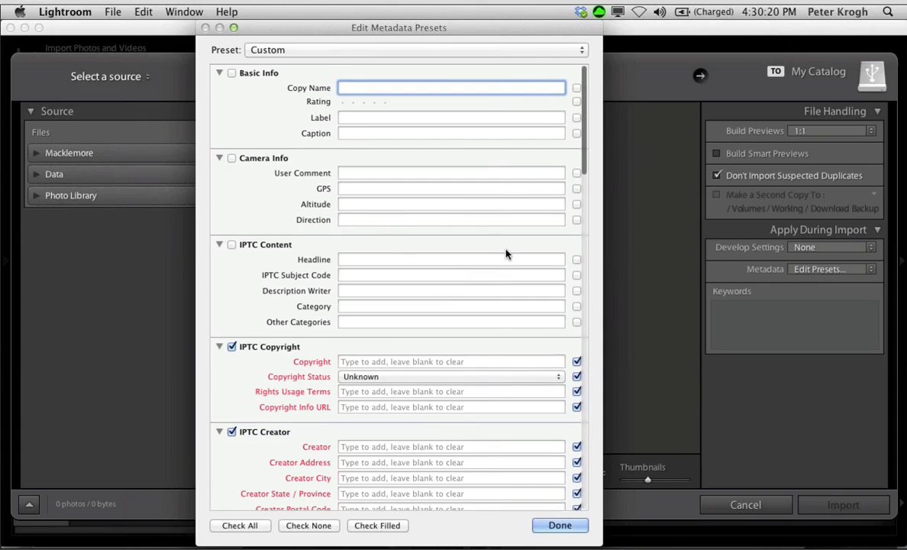
Step: Load the Personal - BRS preset in the metadata preset editor
{"action": "scroll", "coordinate": [505, 254], "scroll_direction": "down", "scroll_amount": 10}
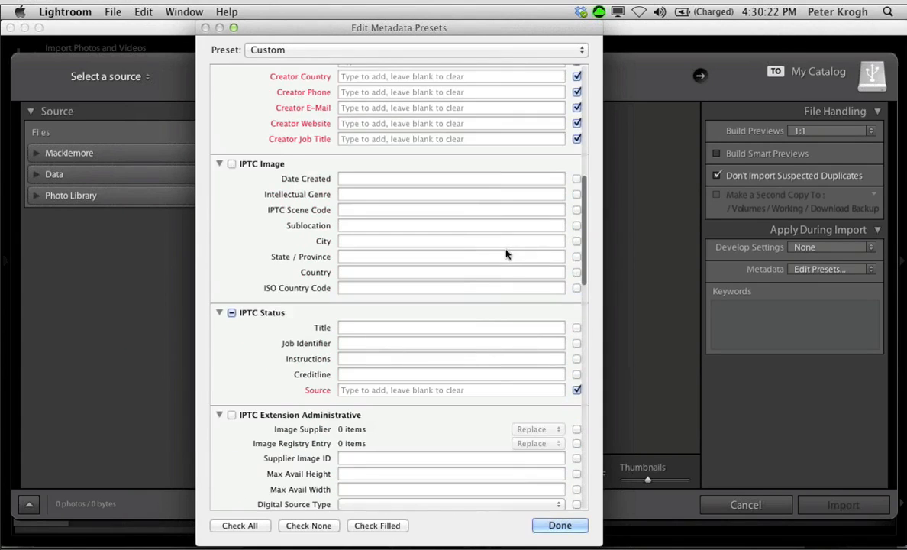
{"action": "scroll", "coordinate": [506, 255], "scroll_direction": "up", "scroll_amount": 10}
{"action": "left_click", "coordinate": [425, 52]}
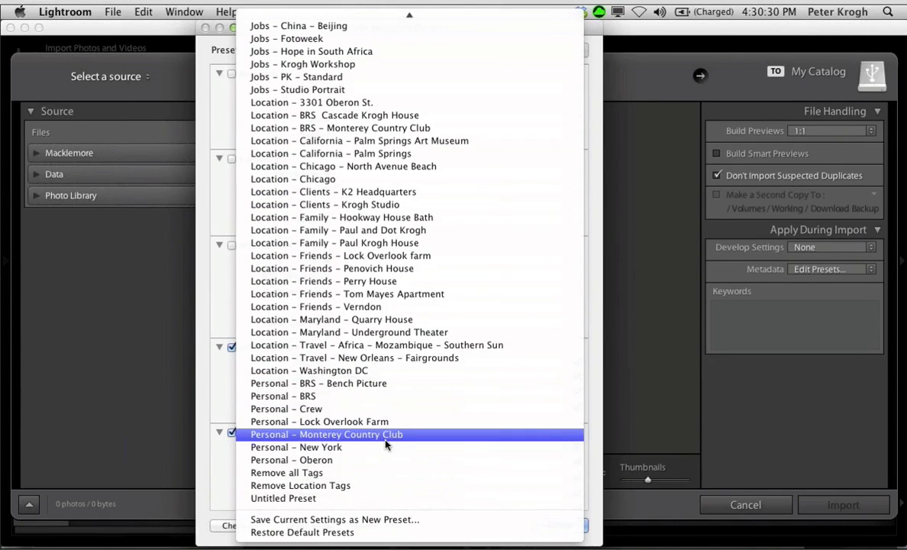
{"action": "left_click", "coordinate": [390, 397]}
Step: Examine the preset's IPTC copyright, creator, image location and extension fields, closing the editor and cancelling the import when finished
{"action": "scroll", "coordinate": [472, 301], "scroll_direction": "down", "scroll_amount": 5}
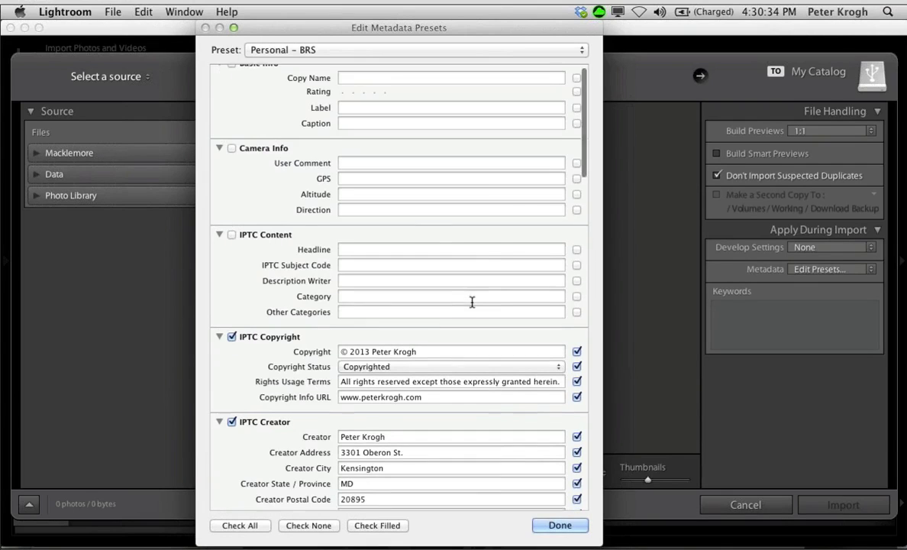
{"action": "scroll", "coordinate": [472, 306], "scroll_direction": "down", "scroll_amount": 5}
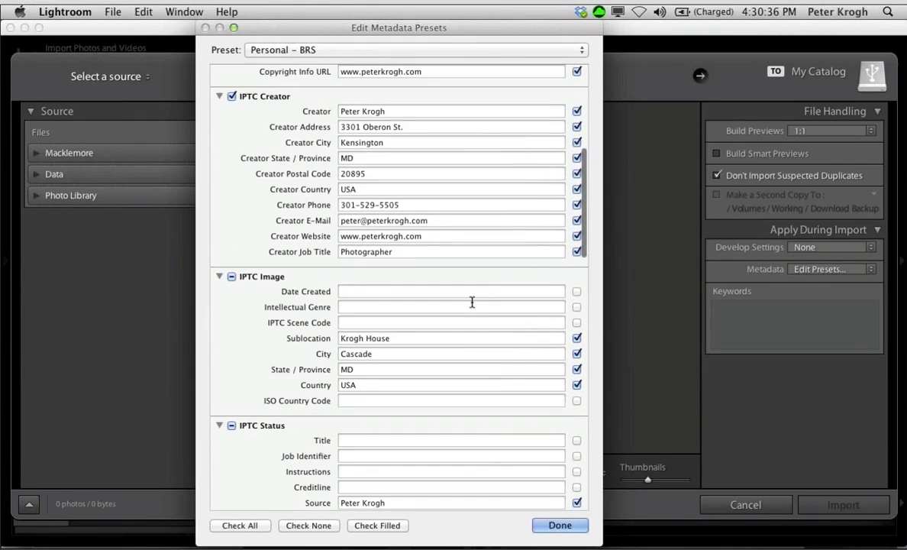
{"action": "scroll", "coordinate": [472, 231], "scroll_direction": "up", "scroll_amount": 10}
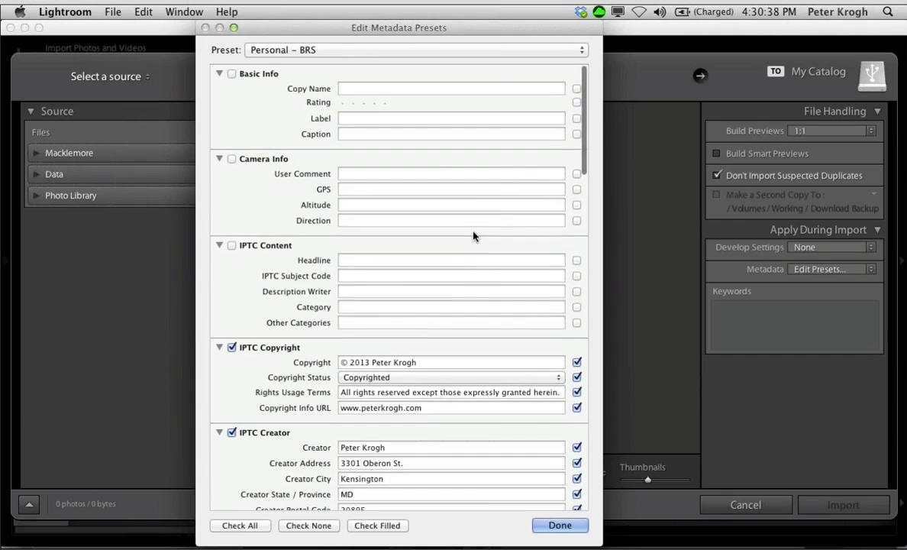
{"action": "scroll", "coordinate": [473, 236], "scroll_direction": "down", "scroll_amount": 15}
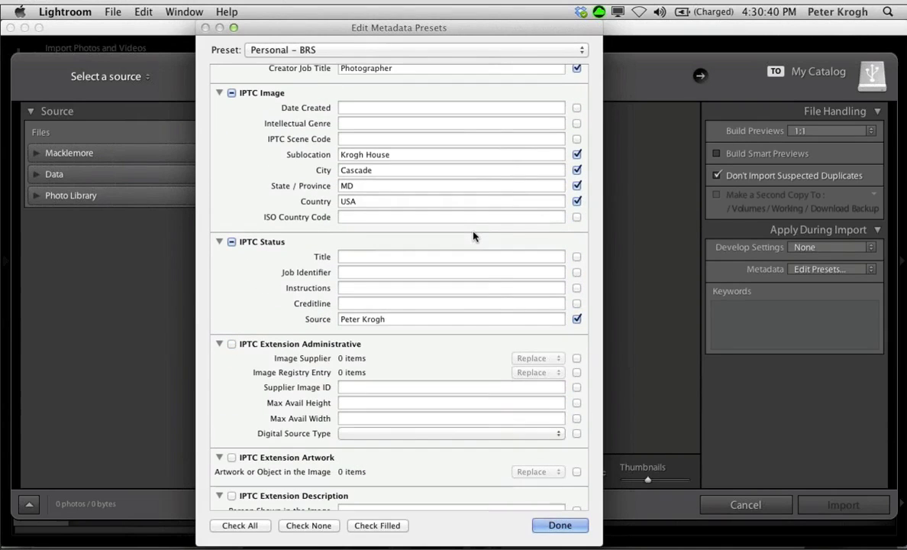
{"action": "scroll", "coordinate": [473, 236], "scroll_direction": "down", "scroll_amount": 10}
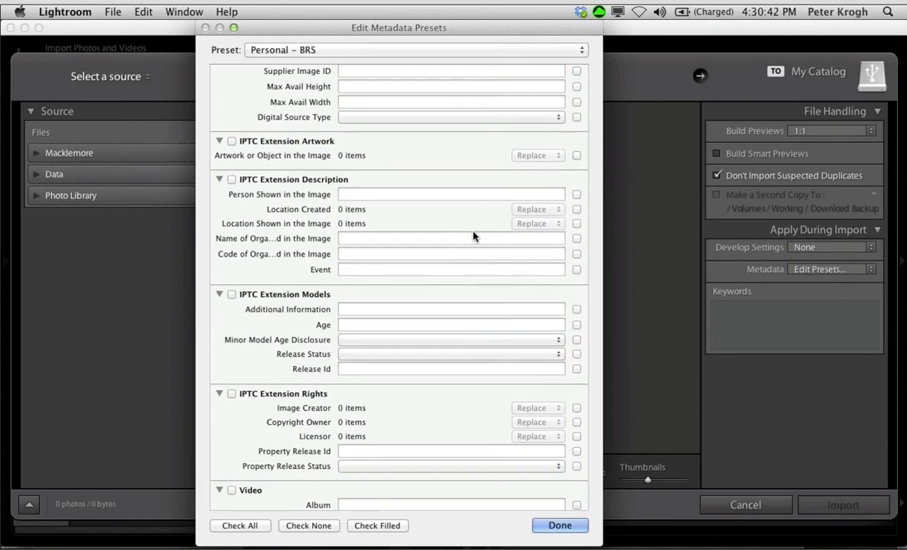
{"action": "scroll", "coordinate": [473, 236], "scroll_direction": "down", "scroll_amount": 7}
{"action": "scroll", "coordinate": [472, 236], "scroll_direction": "up", "scroll_amount": 9}
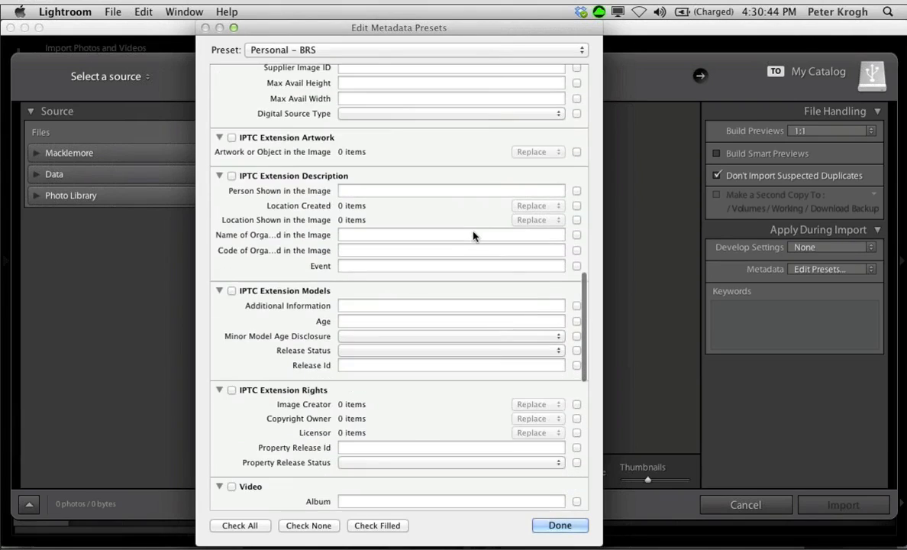
{"action": "scroll", "coordinate": [473, 236], "scroll_direction": "up", "scroll_amount": 9}
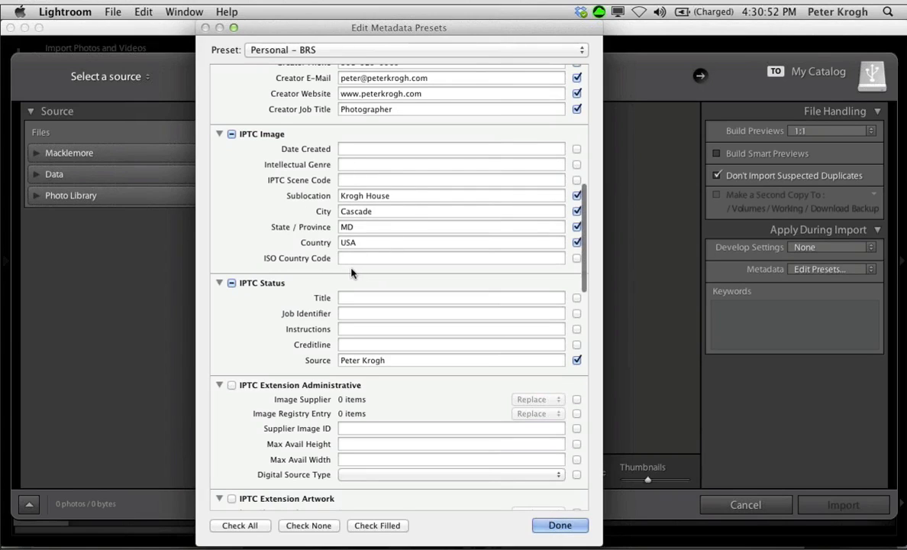
{"action": "scroll", "coordinate": [351, 273], "scroll_direction": "up", "scroll_amount": 2}
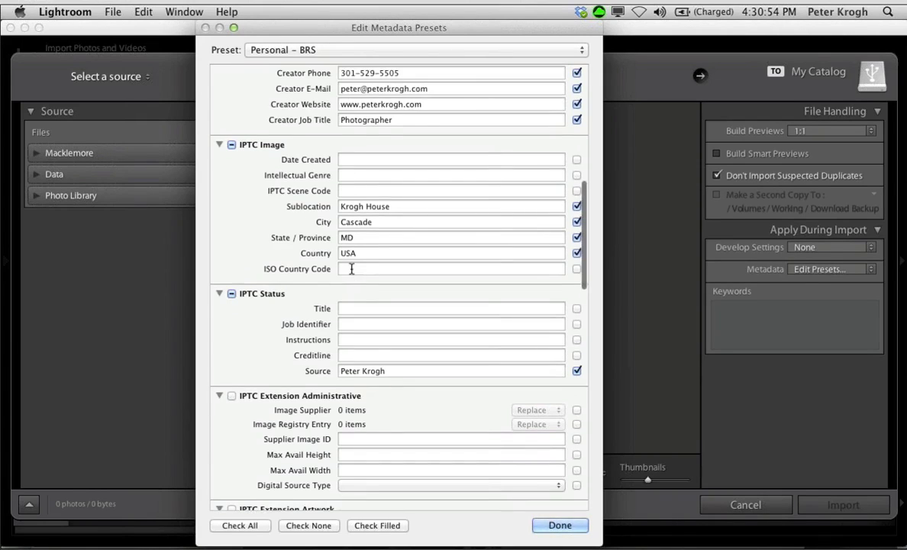
{"action": "scroll", "coordinate": [348, 267], "scroll_direction": "up", "scroll_amount": 10}
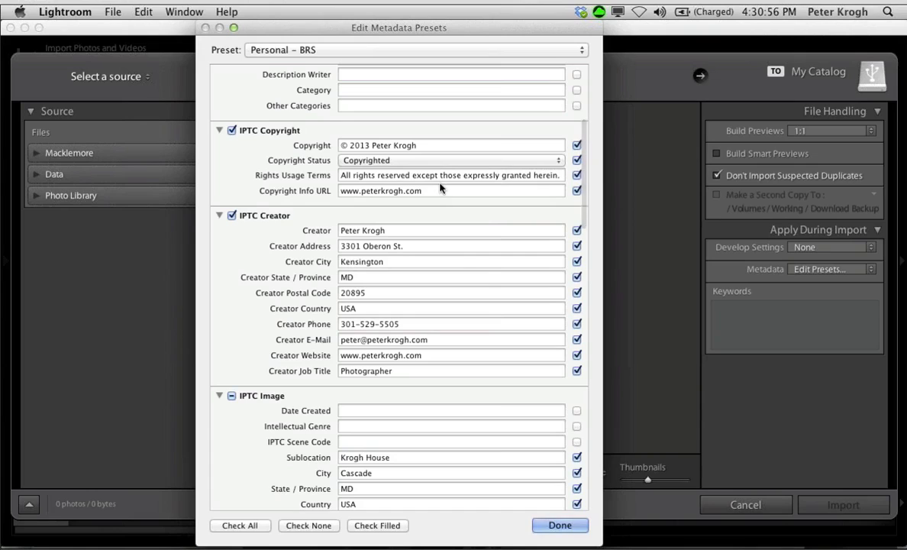
{"action": "left_click", "coordinate": [572, 524]}
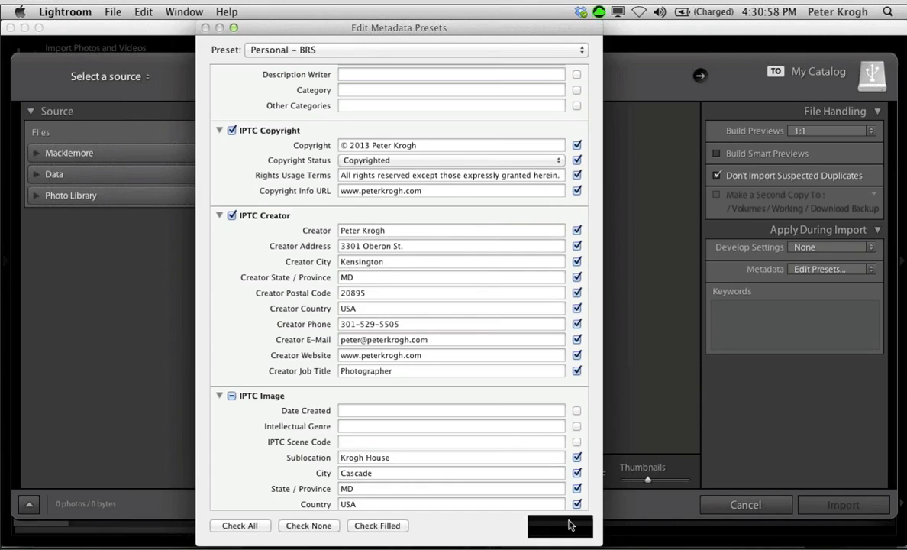
{"action": "left_click", "coordinate": [716, 507]}
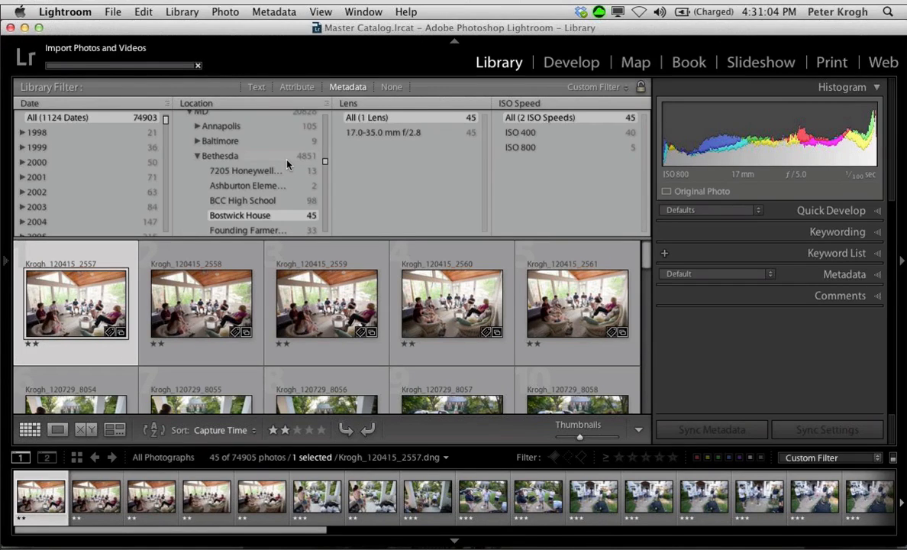
Step: Expand Unknown Country and its Unknown State entry in the Location filter column
{"action": "scroll", "coordinate": [287, 164], "scroll_direction": "down", "scroll_amount": 10}
{"action": "scroll", "coordinate": [288, 164], "scroll_direction": "up", "scroll_amount": 10}
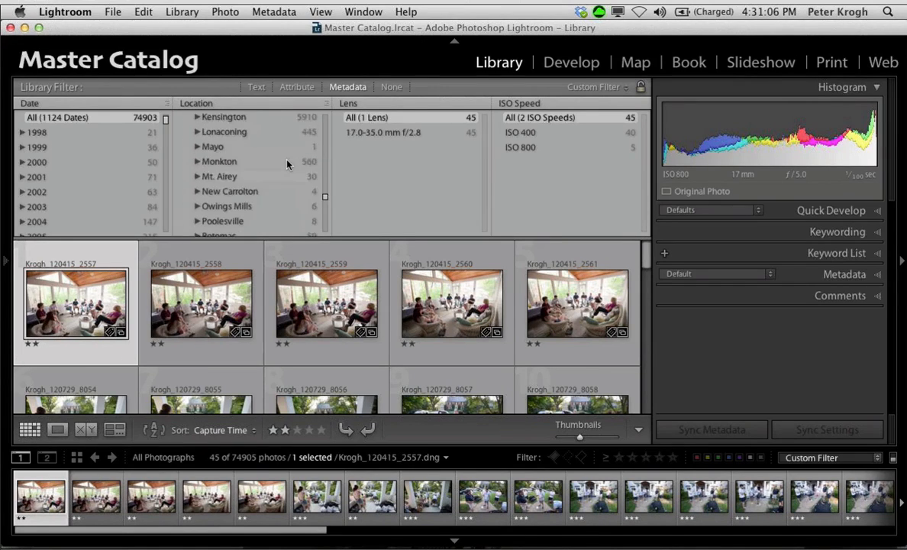
{"action": "scroll", "coordinate": [281, 164], "scroll_direction": "up", "scroll_amount": 10}
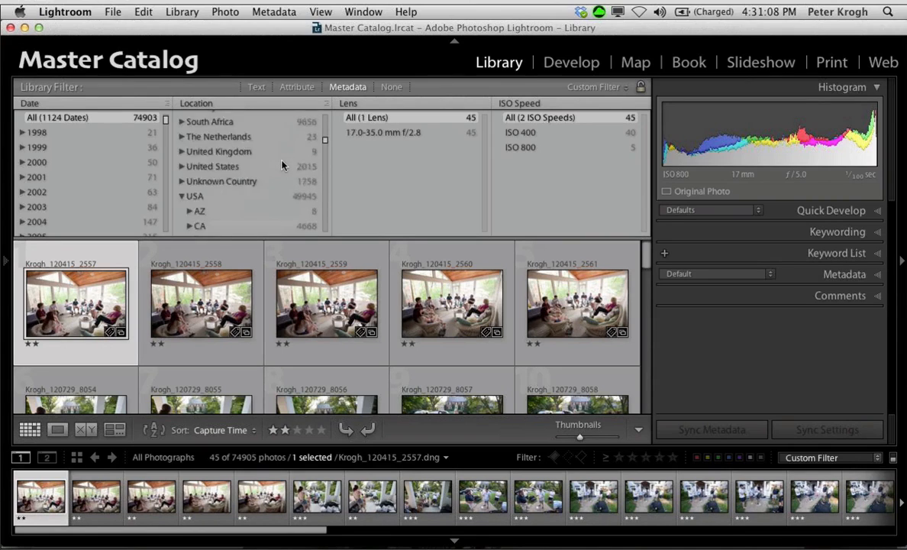
{"action": "scroll", "coordinate": [282, 164], "scroll_direction": "down", "scroll_amount": 1}
{"action": "scroll", "coordinate": [281, 164], "scroll_direction": "down", "scroll_amount": 6}
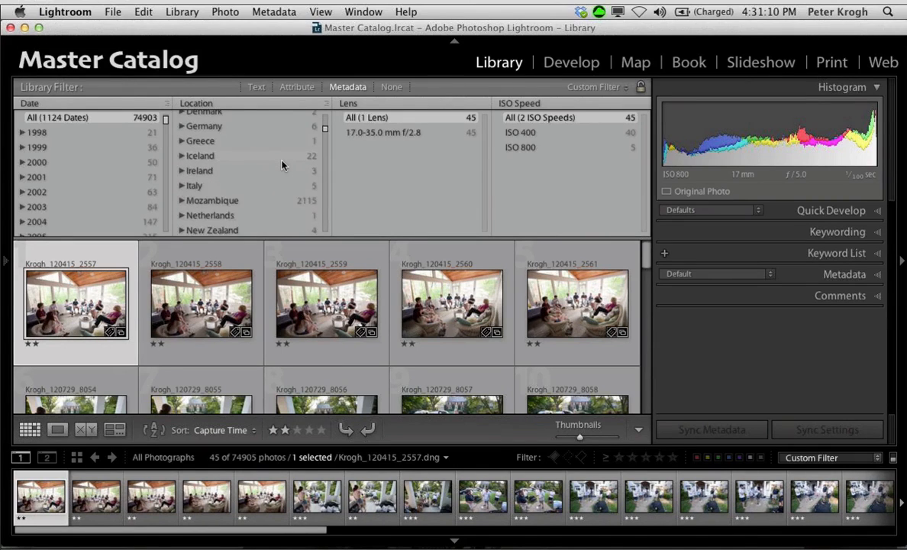
{"action": "scroll", "coordinate": [282, 164], "scroll_direction": "down", "scroll_amount": 1}
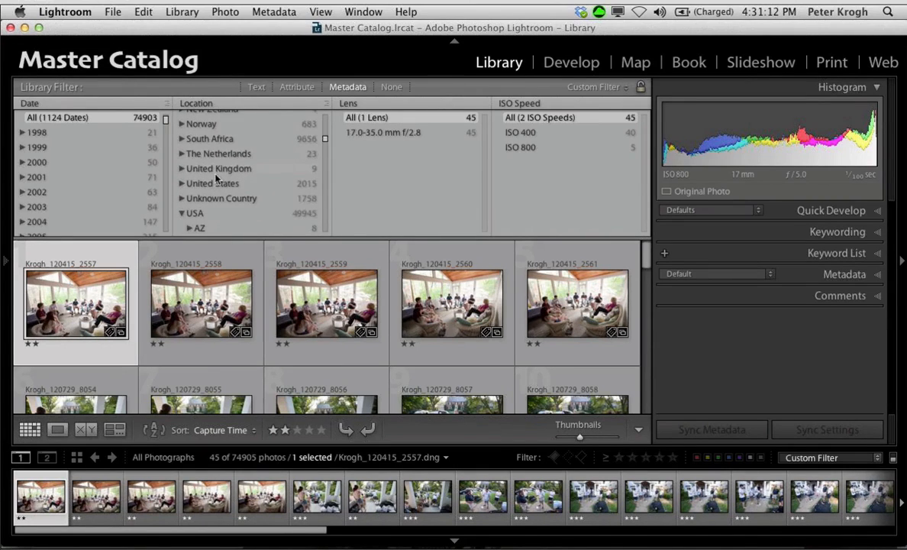
{"action": "left_click", "coordinate": [181, 199]}
{"action": "left_click", "coordinate": [189, 213]}
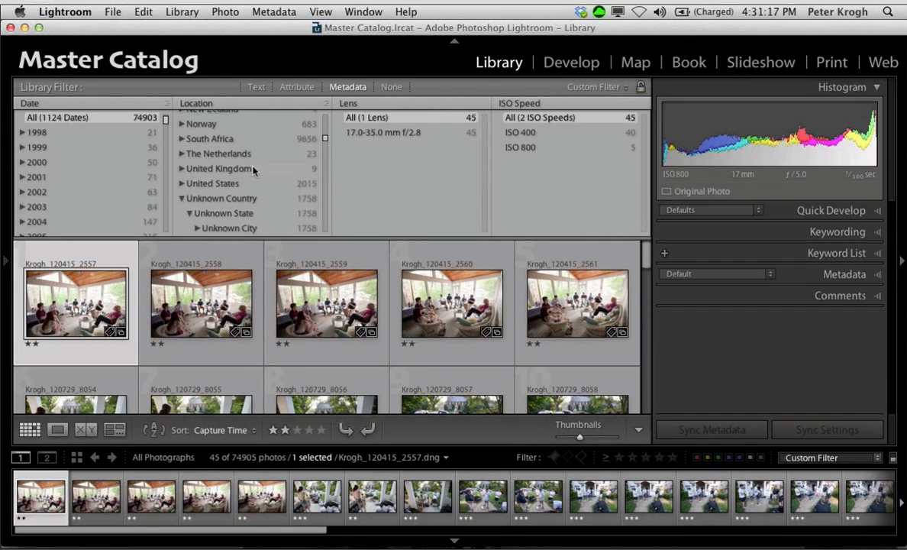
Step: Filter the catalog to Unknown Location under Unknown City and apply the location preset named after a street address to the selected photo
{"action": "scroll", "coordinate": [254, 170], "scroll_direction": "down", "scroll_amount": 3}
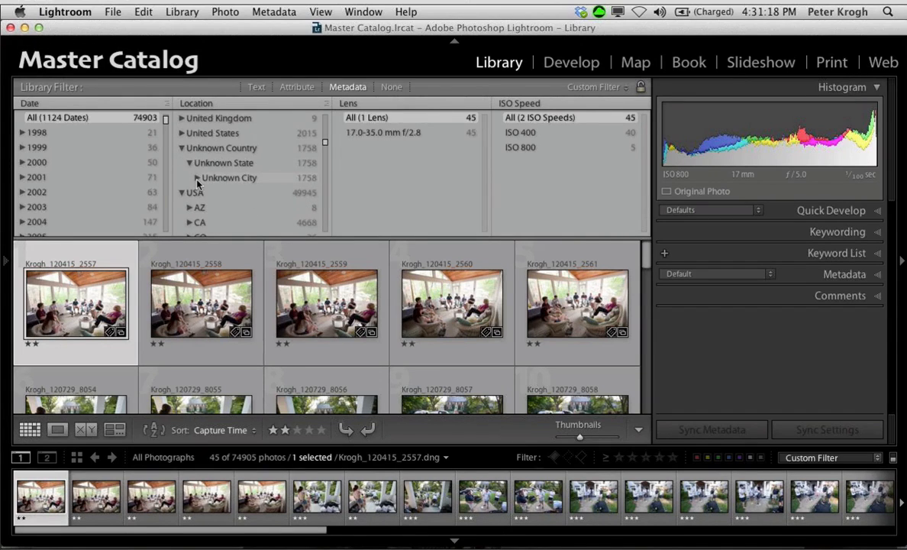
{"action": "left_click", "coordinate": [197, 180]}
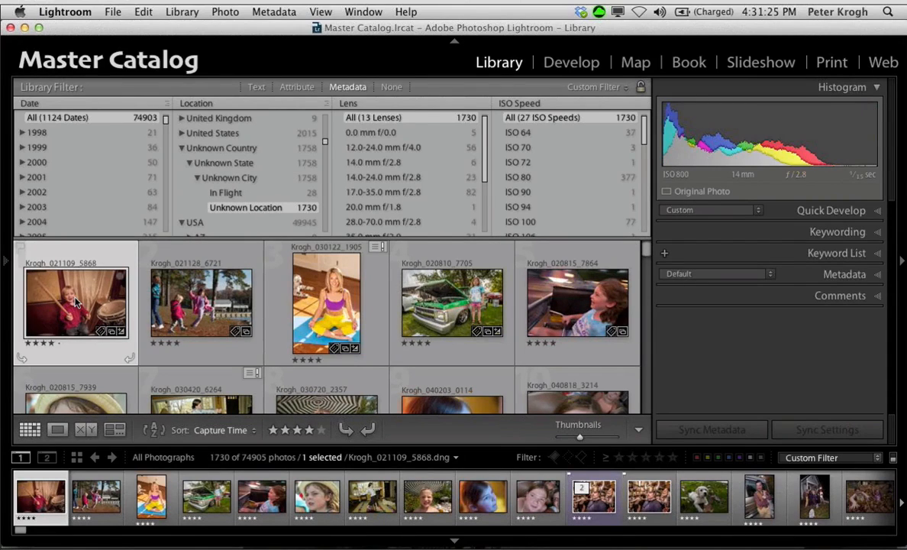
{"action": "left_click", "coordinate": [878, 281]}
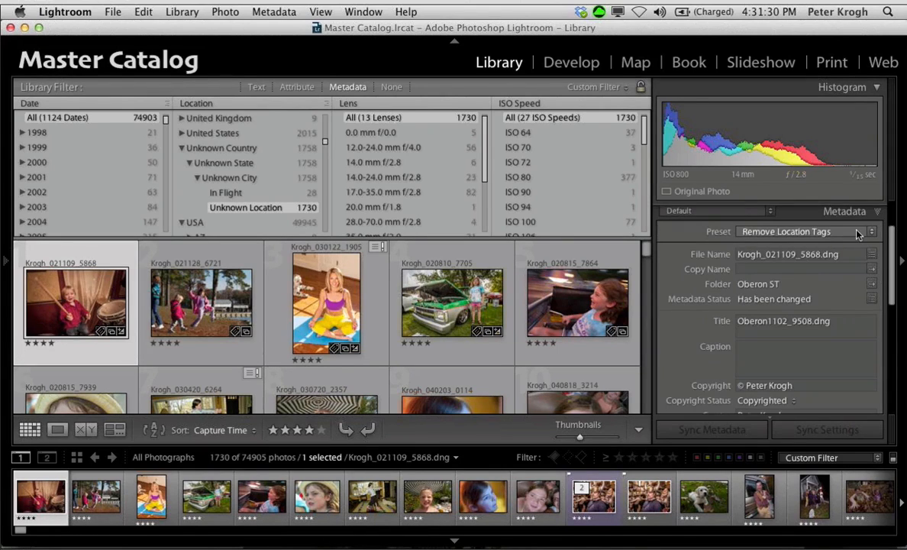
{"action": "left_click", "coordinate": [857, 234]}
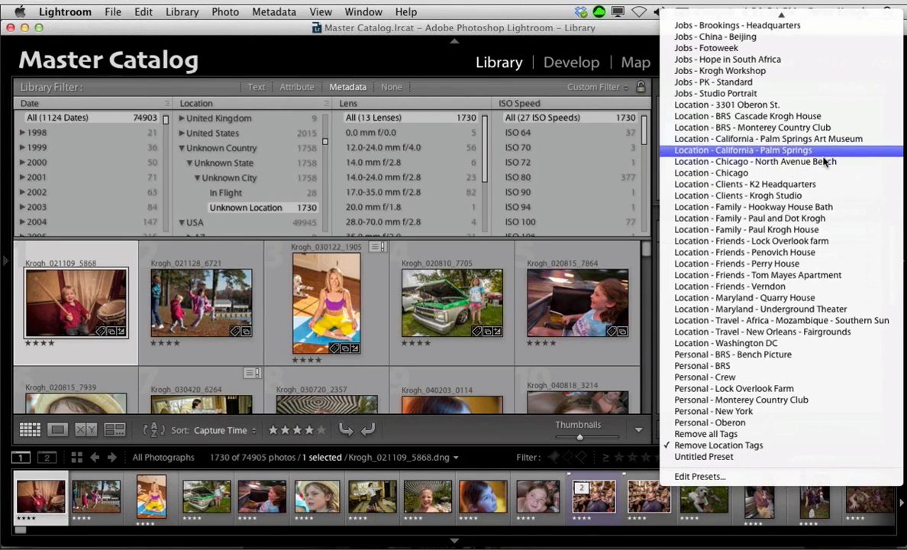
{"action": "left_click", "coordinate": [818, 107]}
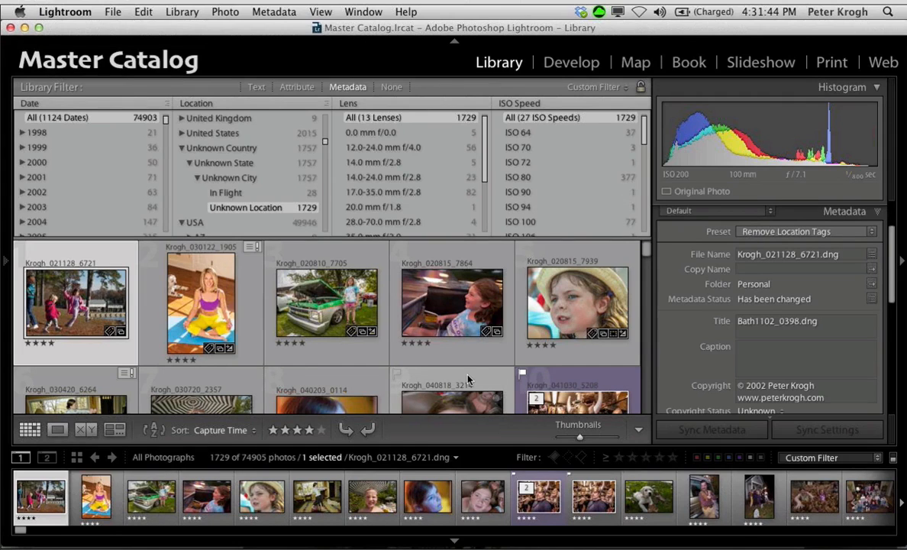
{"action": "scroll", "coordinate": [467, 380], "scroll_direction": "down", "scroll_amount": 2}
{"action": "scroll", "coordinate": [467, 380], "scroll_direction": "down", "scroll_amount": 1}
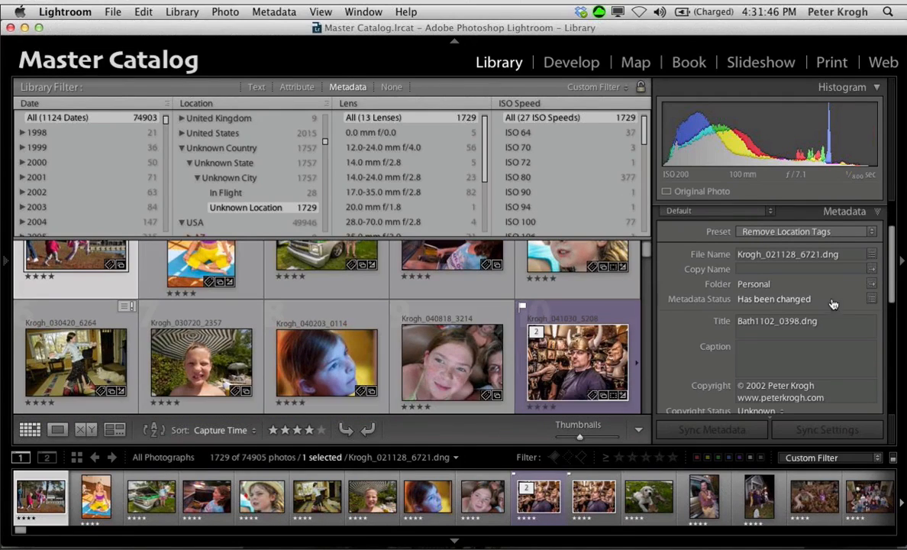
{"action": "left_click", "coordinate": [872, 234]}
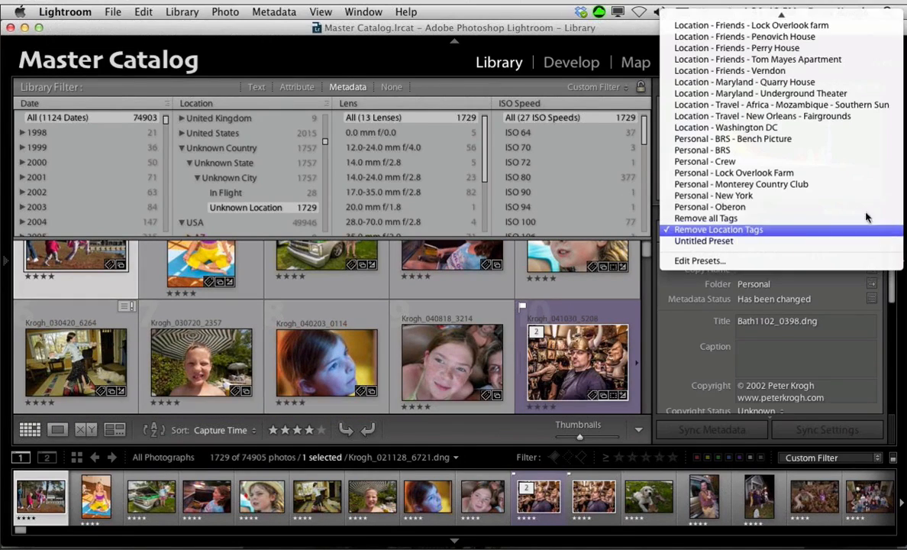
{"action": "left_click", "coordinate": [675, 340]}
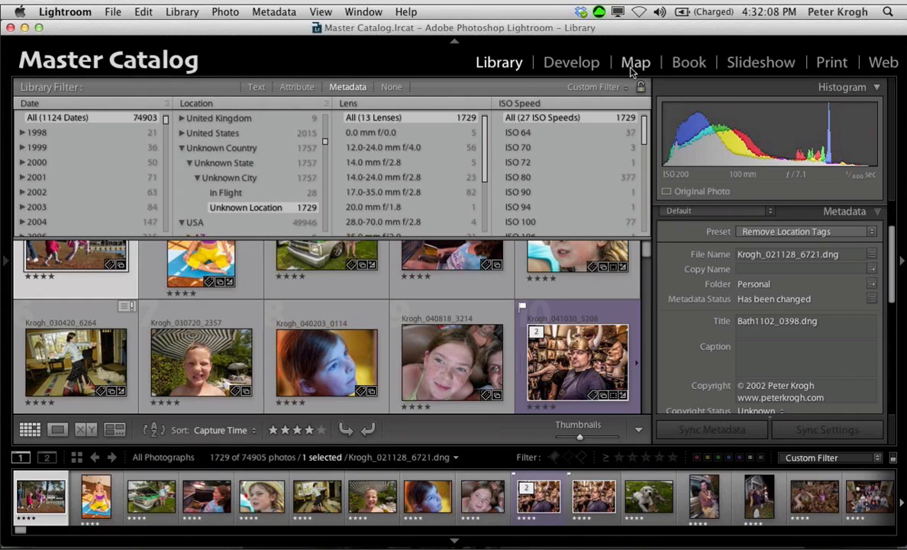
Step: Change the ISO Speed filter column to Map Location
{"action": "left_click", "coordinate": [529, 104]}
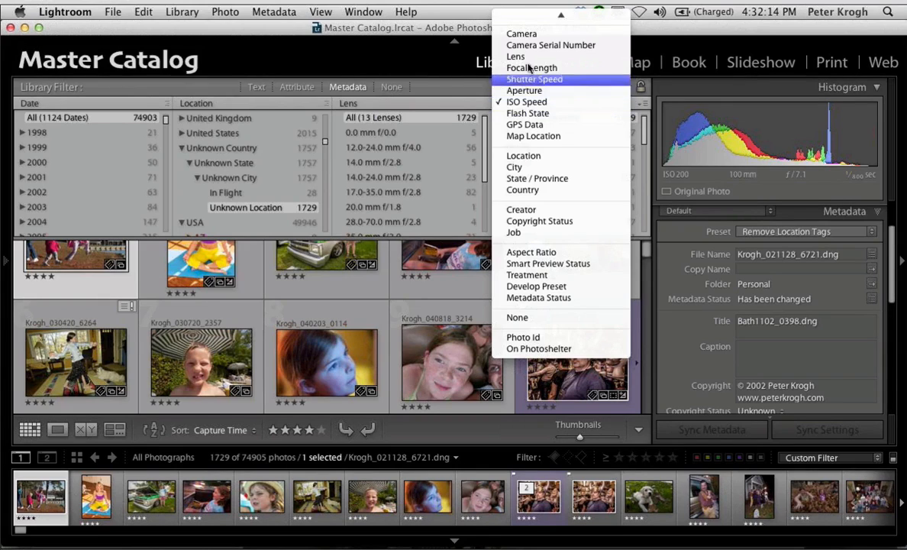
{"action": "mouse_move", "coordinate": [530, 12]}
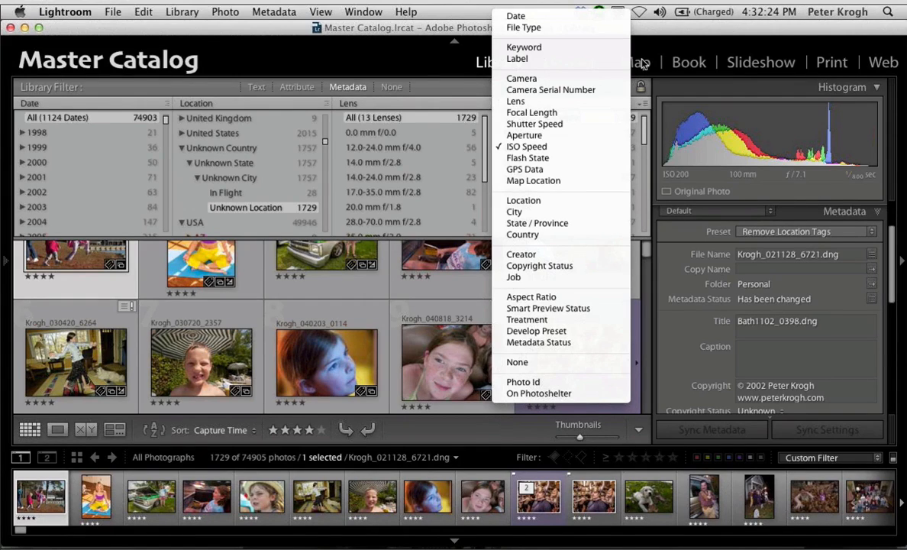
{"action": "left_click", "coordinate": [545, 182]}
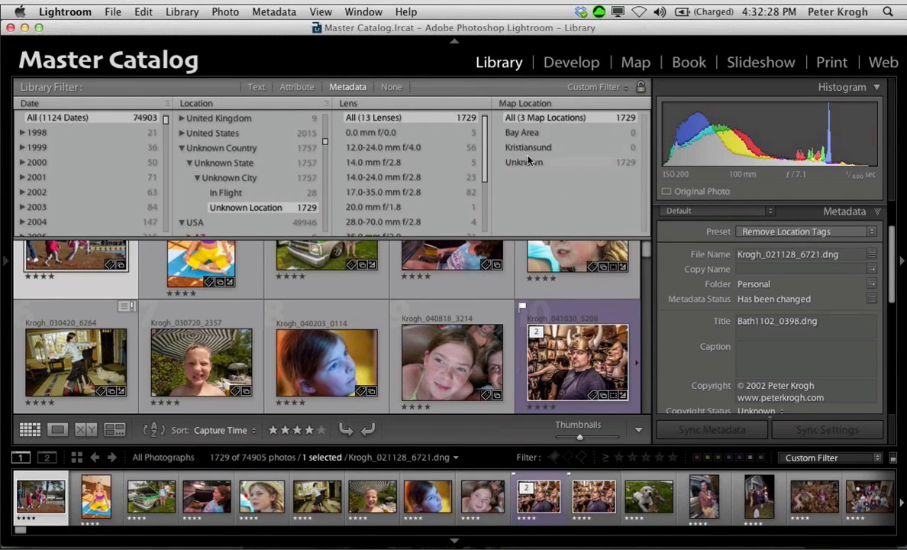
Step: Reset the Location filter column so that photos from all locations are included
{"action": "scroll", "coordinate": [275, 201], "scroll_direction": "up", "scroll_amount": 5}
{"action": "scroll", "coordinate": [275, 201], "scroll_direction": "up", "scroll_amount": 3}
{"action": "left_click", "coordinate": [215, 128]}
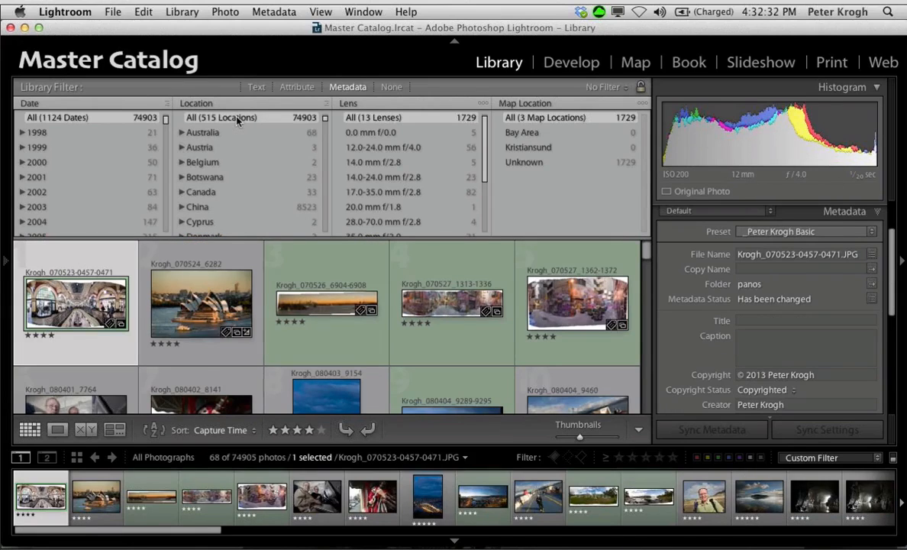
{"action": "left_click", "coordinate": [238, 120]}
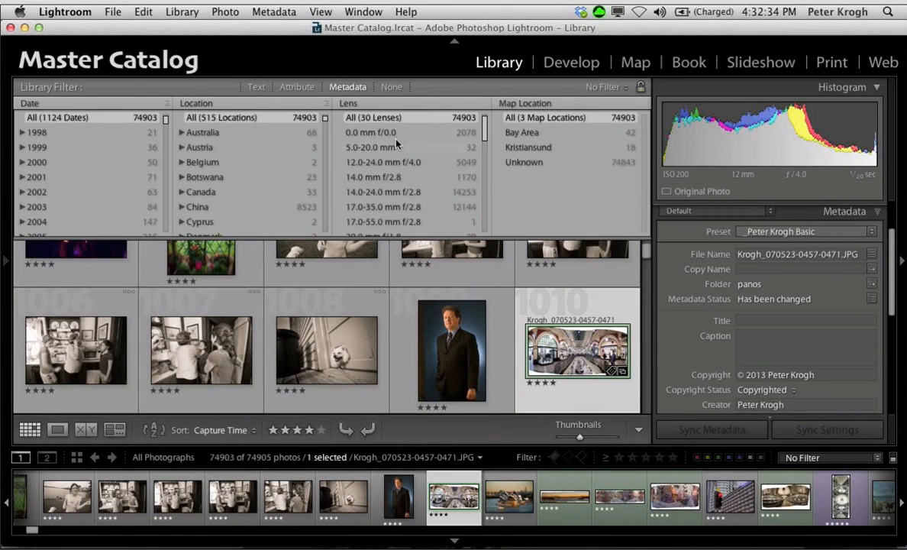
Step: Change the Lens filter column to Camera and filter the catalog to iPhone 4S photos
{"action": "left_click", "coordinate": [359, 103]}
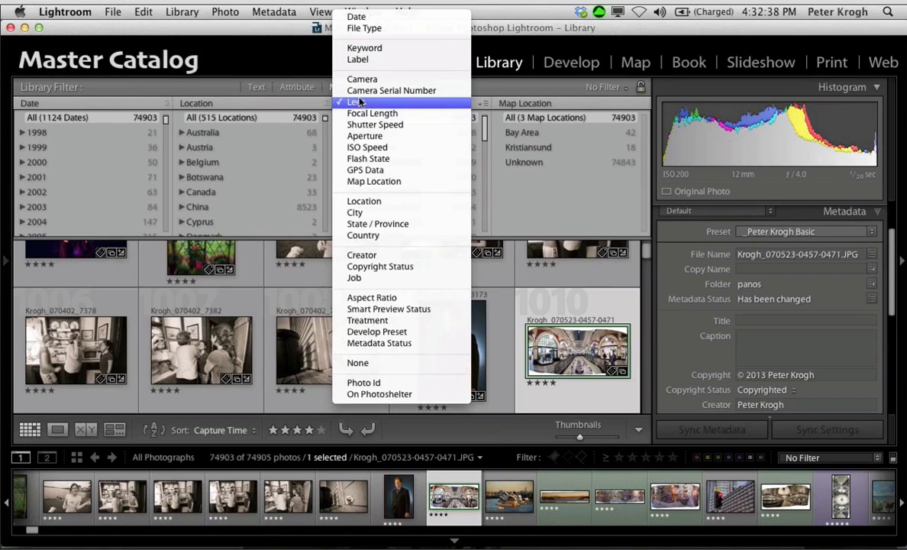
{"action": "left_click", "coordinate": [362, 80]}
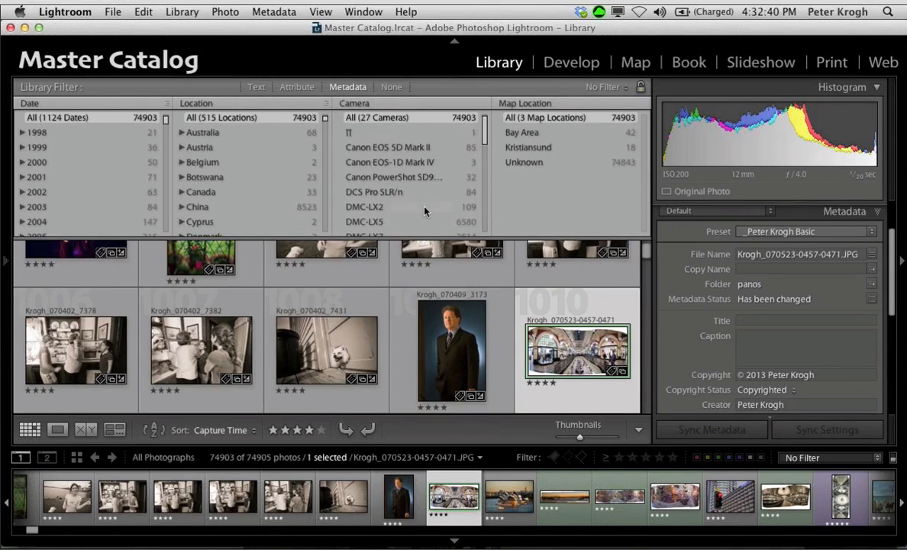
{"action": "scroll", "coordinate": [422, 206], "scroll_direction": "down", "scroll_amount": 3}
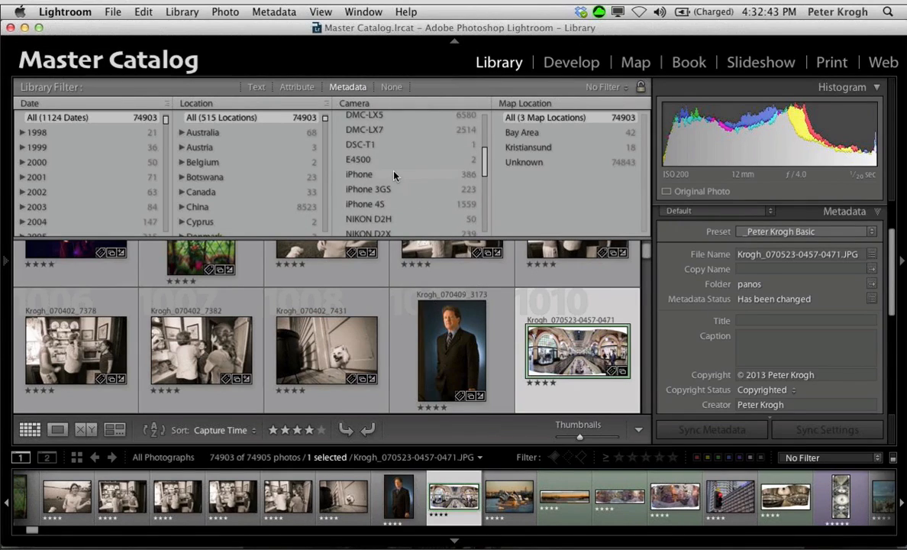
{"action": "left_click", "coordinate": [388, 206]}
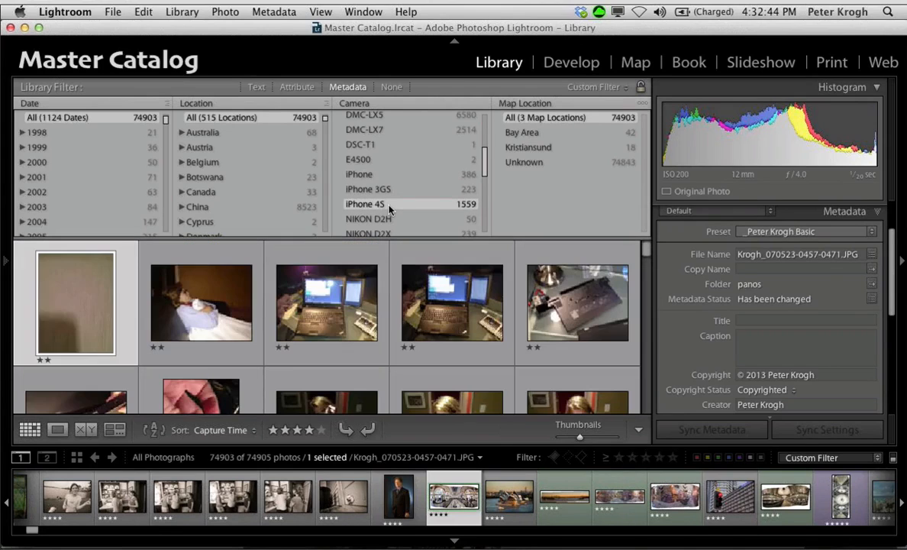
Step: Change the Map Location filter column to GPS Data and show only photos with Coordinates
{"action": "left_click", "coordinate": [527, 102]}
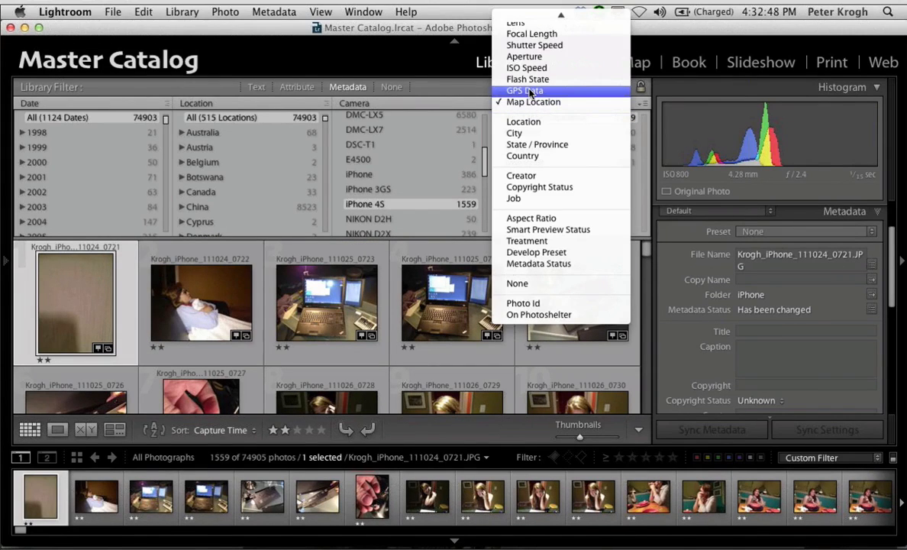
{"action": "left_click", "coordinate": [530, 92]}
{"action": "left_click", "coordinate": [550, 135]}
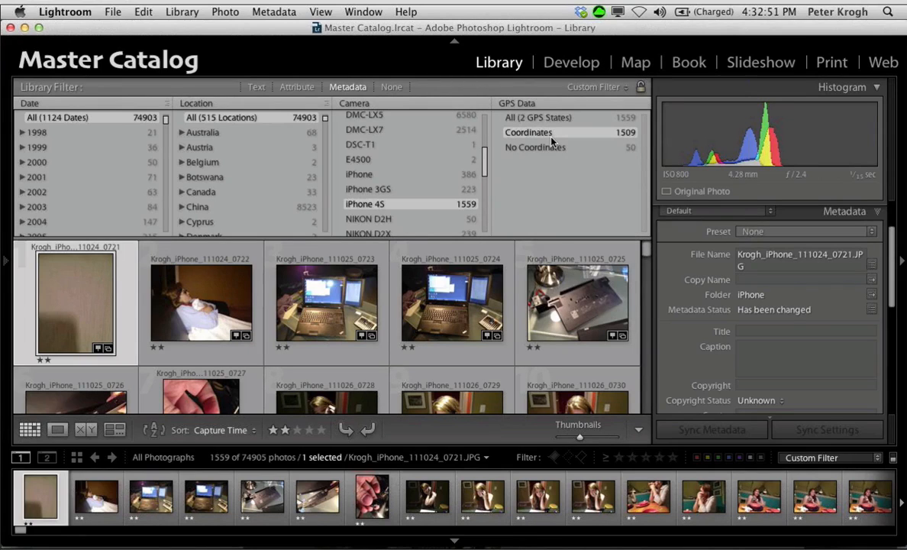
Step: Select the first photo of the white house with a stone base and show it in the Map module
{"action": "scroll", "coordinate": [535, 344], "scroll_direction": "down", "scroll_amount": 5}
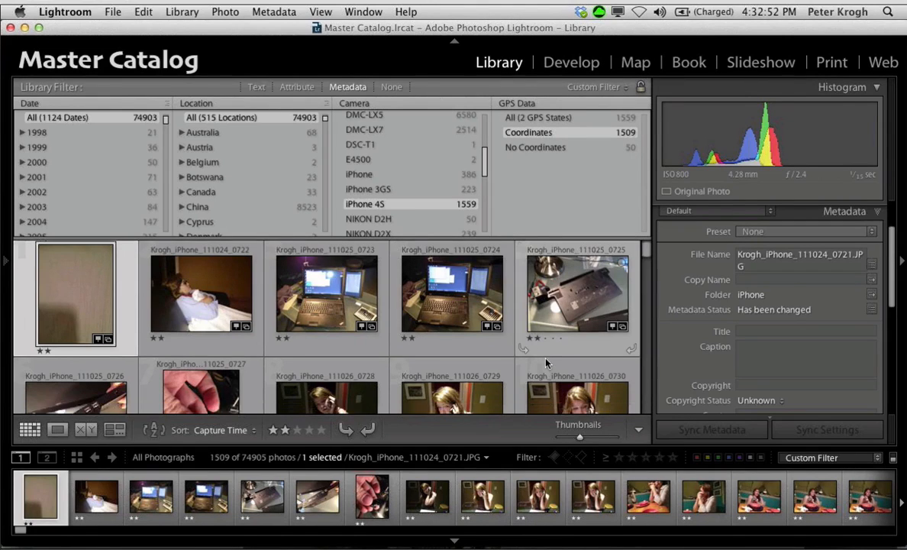
{"action": "scroll", "coordinate": [546, 363], "scroll_direction": "down", "scroll_amount": 8}
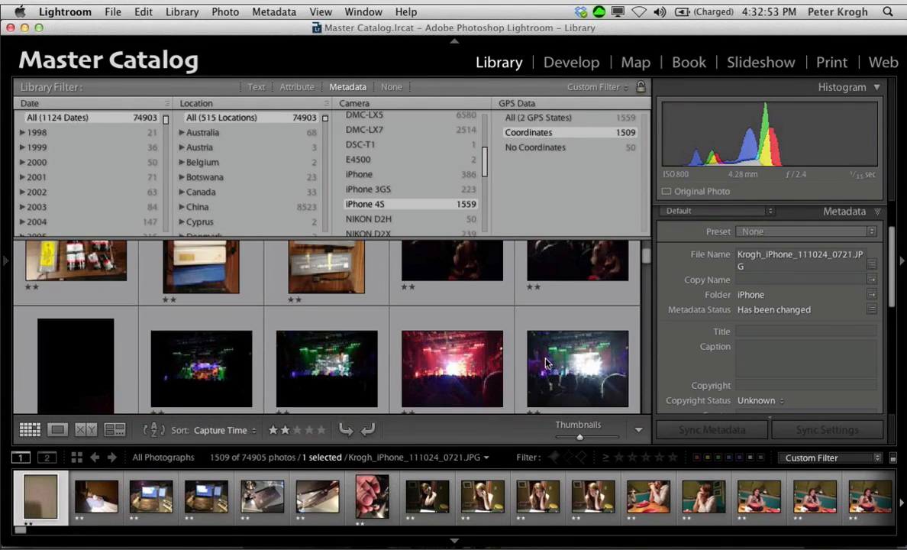
{"action": "scroll", "coordinate": [546, 363], "scroll_direction": "down", "scroll_amount": 5}
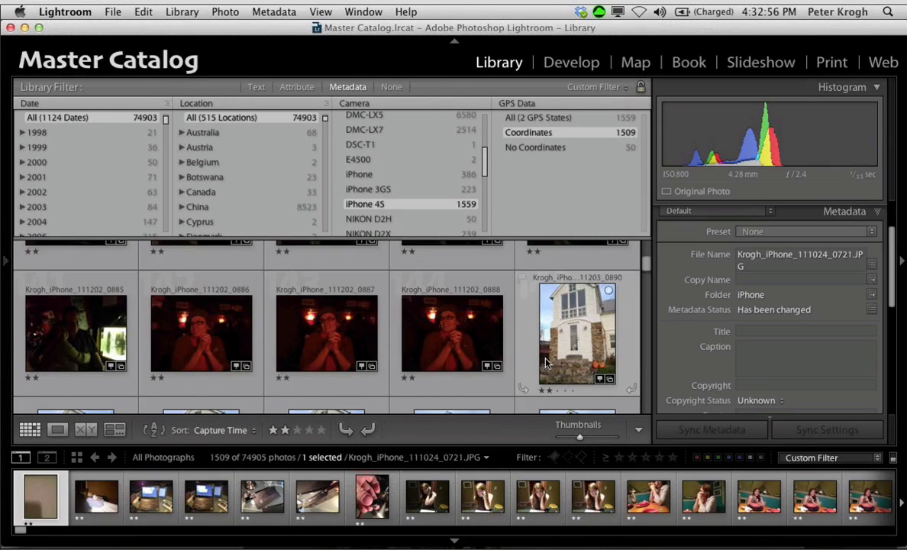
{"action": "left_click", "coordinate": [549, 359]}
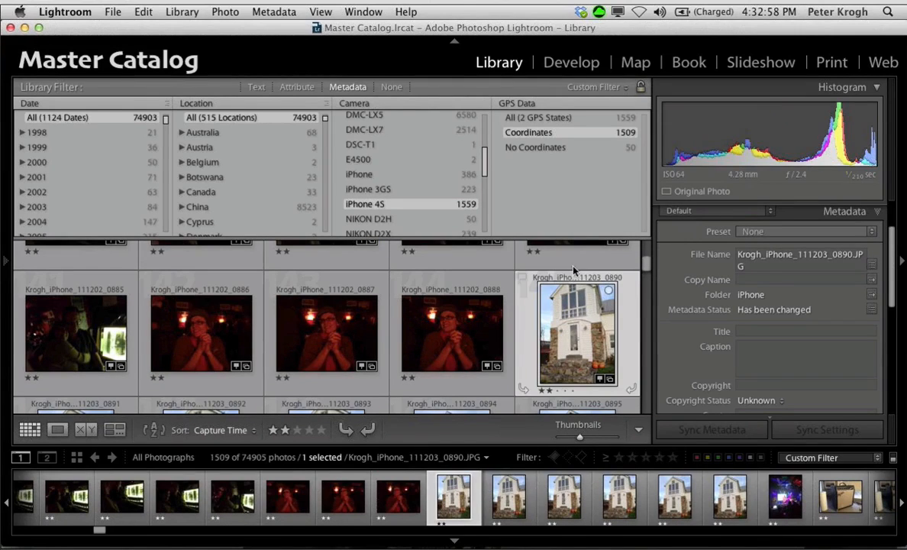
{"action": "left_click", "coordinate": [638, 62]}
Step: Preview the photos grouped under the 10-photo marker near Martinsburg Rd, closing the preview when finished
{"action": "mouse_move", "coordinate": [380, 539]}
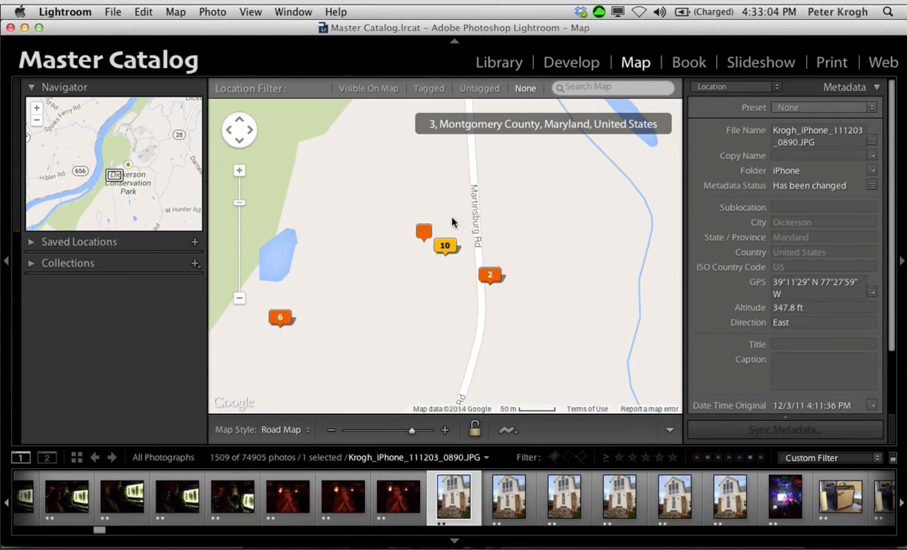
{"action": "mouse_move", "coordinate": [446, 250]}
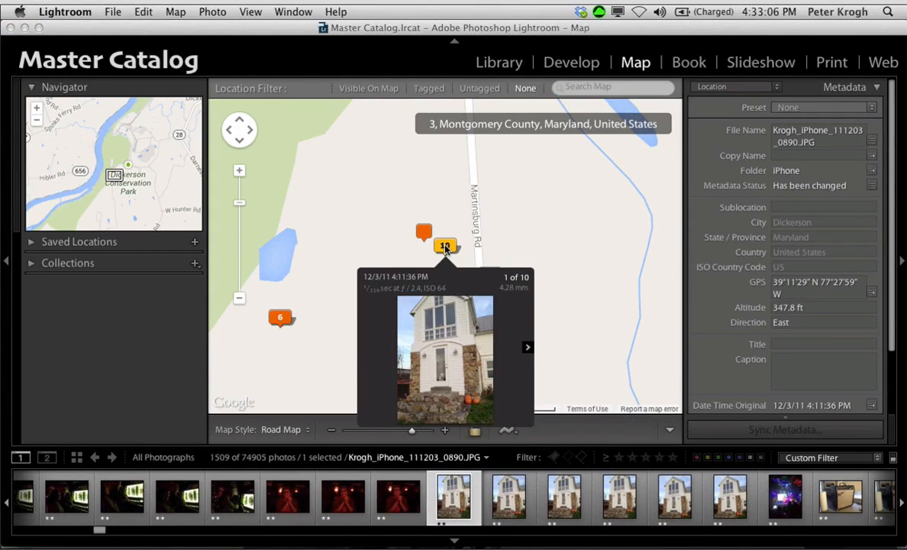
{"action": "left_click", "coordinate": [526, 347]}
{"action": "left_click", "coordinate": [526, 347]}
{"action": "left_click", "coordinate": [526, 347]}
{"action": "left_click", "coordinate": [526, 347]}
{"action": "left_click", "coordinate": [526, 347]}
{"action": "left_click", "coordinate": [526, 347]}
{"action": "left_click", "coordinate": [526, 347]}
{"action": "left_click", "coordinate": [527, 347]}
{"action": "left_click", "coordinate": [526, 347]}
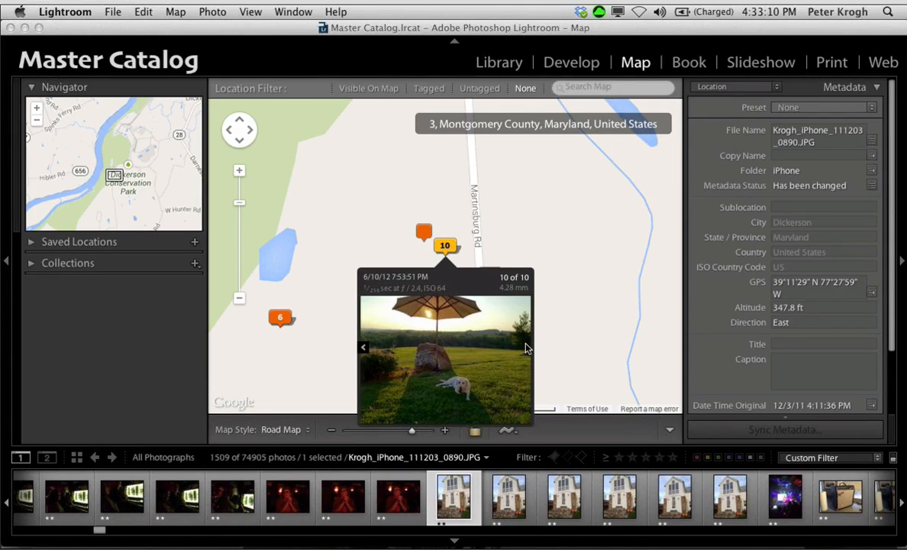
{"action": "left_click", "coordinate": [554, 192]}
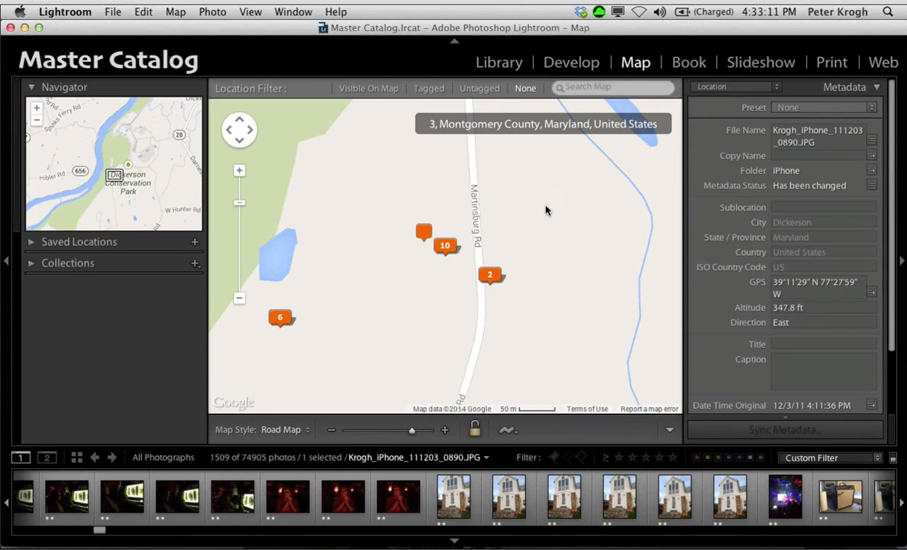
Step: Examine the photo markers across the area around Dickerson and Leesburg at a wider map scale
{"action": "left_click", "coordinate": [239, 299]}
{"action": "left_click", "coordinate": [240, 299]}
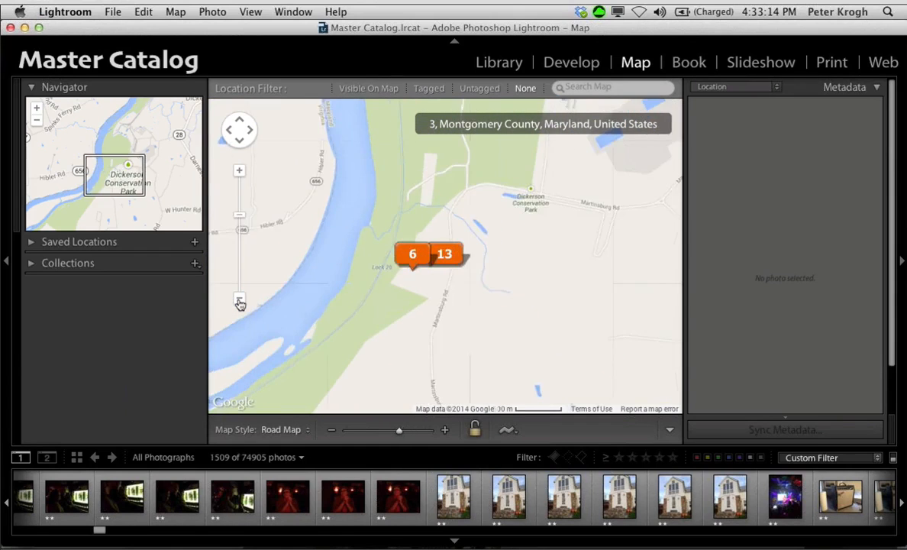
{"action": "left_click", "coordinate": [240, 300]}
{"action": "left_click", "coordinate": [240, 299]}
{"action": "left_click", "coordinate": [240, 299]}
{"action": "left_click", "coordinate": [240, 299]}
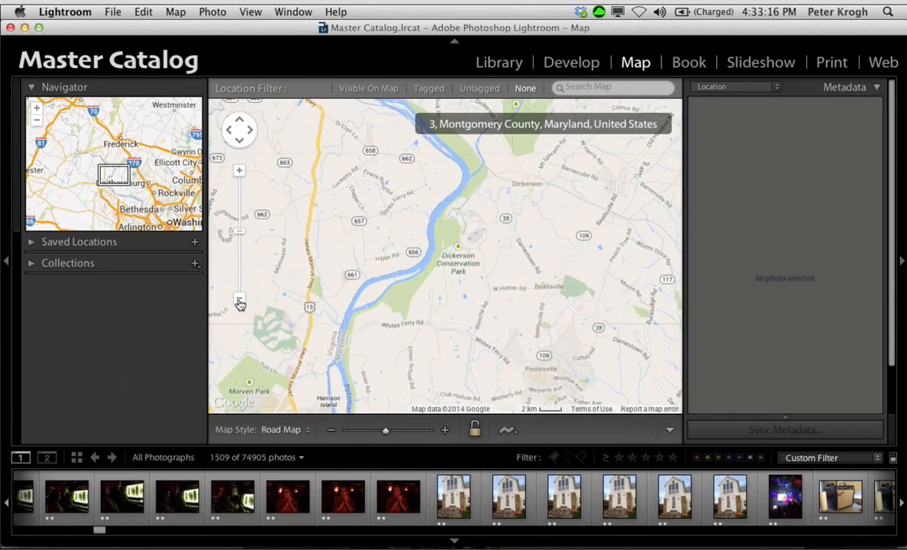
{"action": "left_click", "coordinate": [240, 301]}
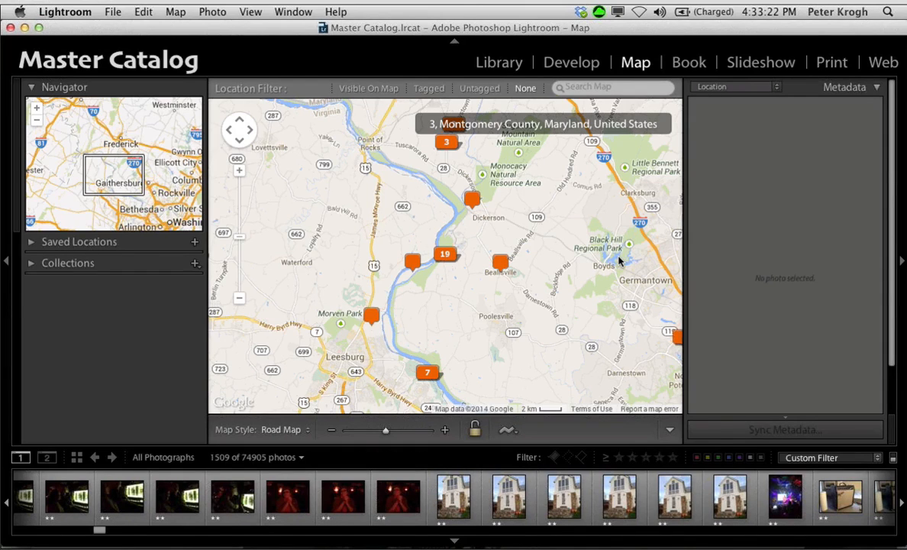
Step: Return to the Library module and show the Location set of metadata fields for the first iPhone photo
{"action": "left_click", "coordinate": [502, 66]}
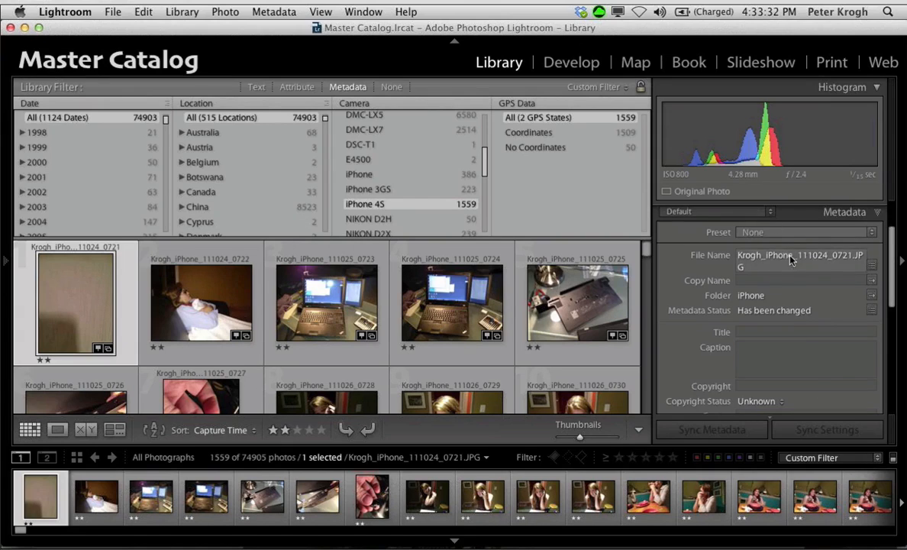
{"action": "scroll", "coordinate": [791, 260], "scroll_direction": "up", "scroll_amount": 3}
{"action": "left_click", "coordinate": [771, 276]}
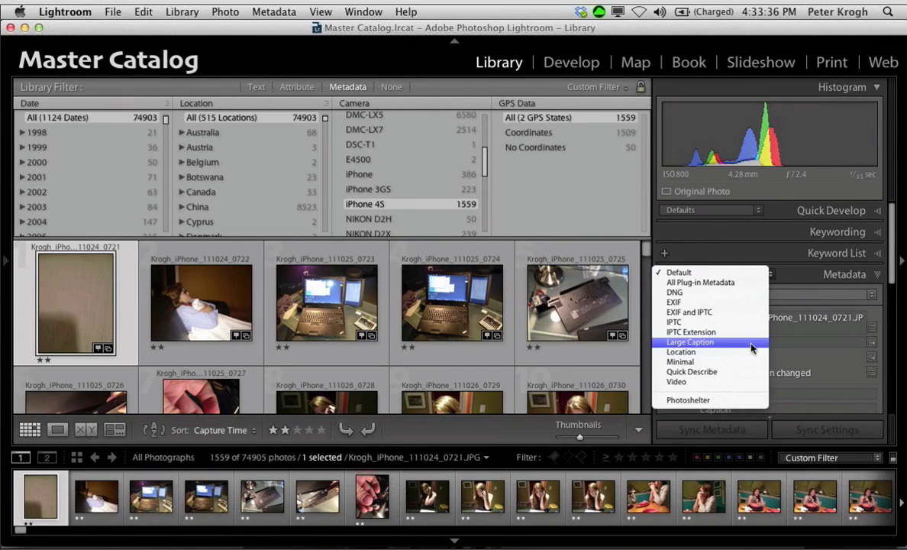
{"action": "left_click", "coordinate": [699, 351]}
{"action": "scroll", "coordinate": [748, 358], "scroll_direction": "down", "scroll_amount": 5}
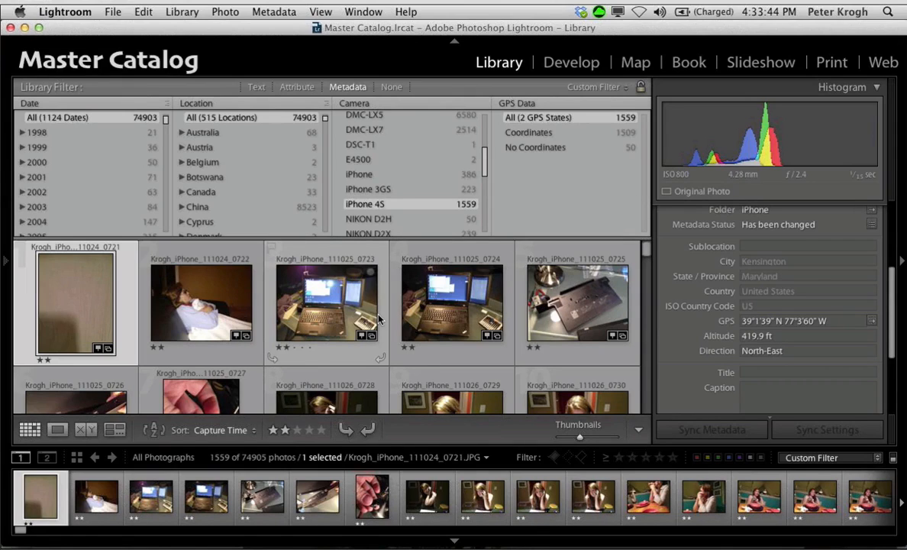
Step: Filter the catalog by location to the photos listed under Unknown City
{"action": "scroll", "coordinate": [378, 319], "scroll_direction": "down", "scroll_amount": 5}
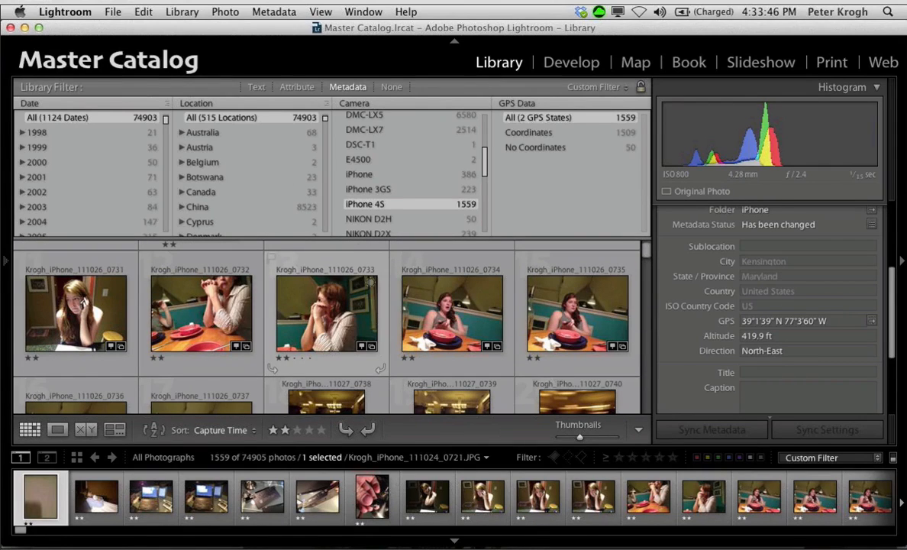
{"action": "scroll", "coordinate": [273, 177], "scroll_direction": "down", "scroll_amount": 10}
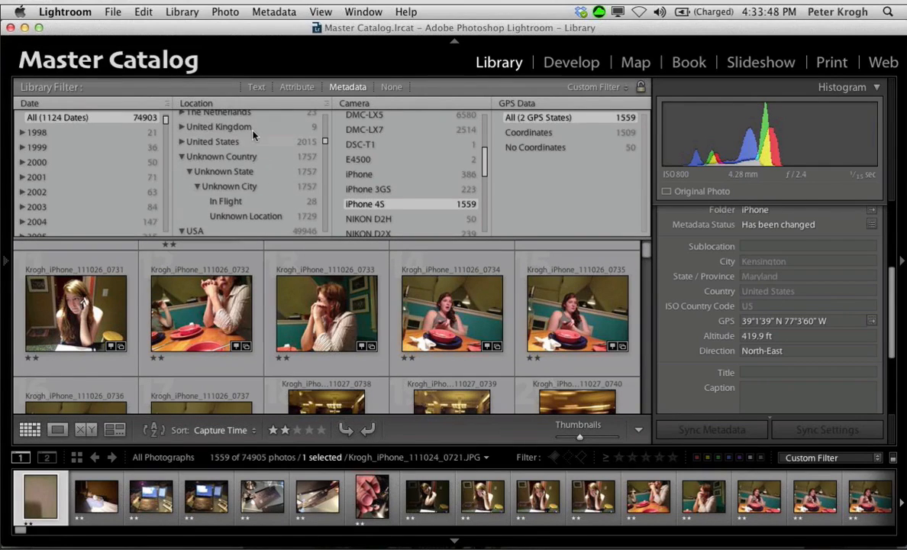
{"action": "left_click", "coordinate": [240, 188]}
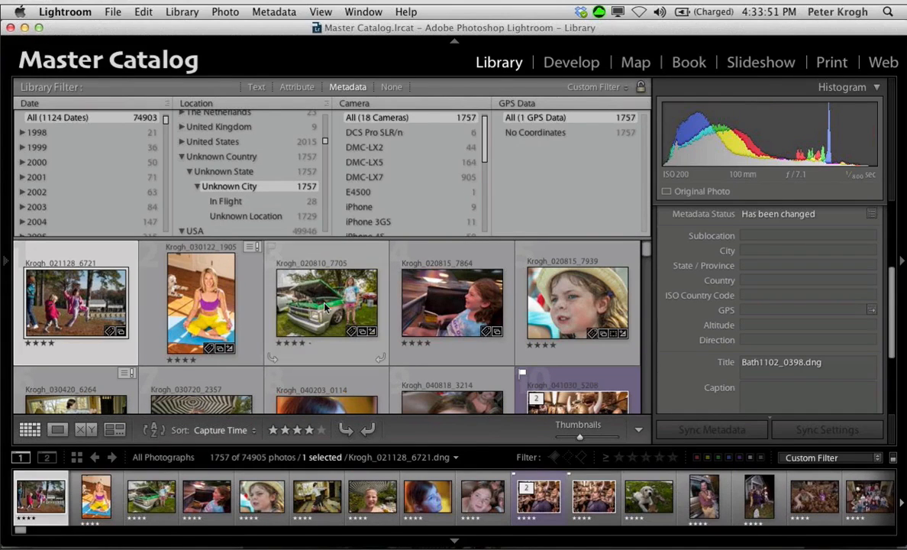
Step: Apply the BRS Cascade house location preset to the first photo in the Unknown City results
{"action": "scroll", "coordinate": [806, 238], "scroll_direction": "up", "scroll_amount": 4}
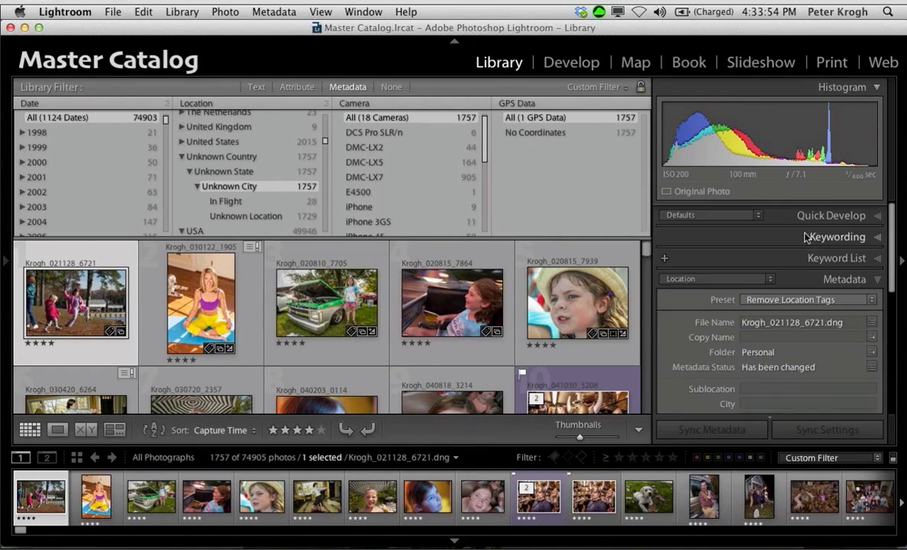
{"action": "scroll", "coordinate": [825, 294], "scroll_direction": "down", "scroll_amount": 1}
{"action": "left_click", "coordinate": [827, 295]}
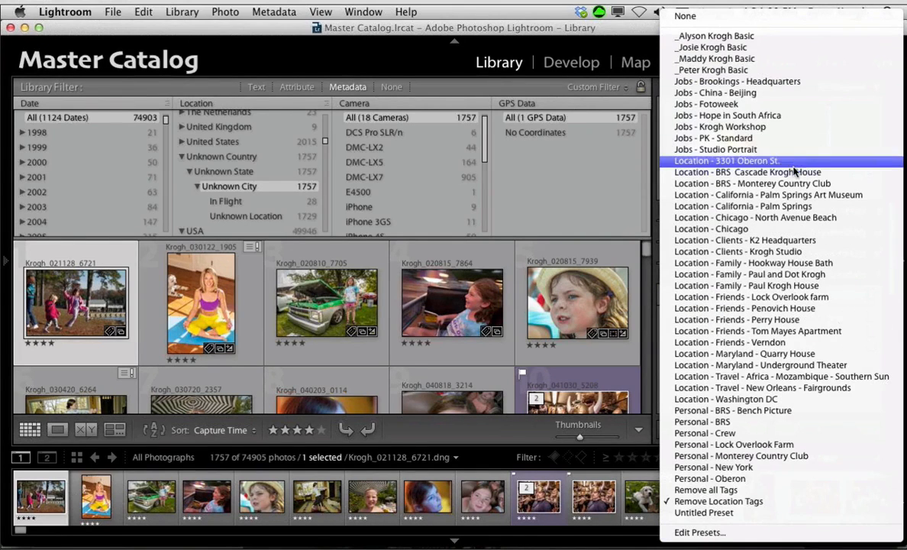
{"action": "left_click", "coordinate": [794, 175]}
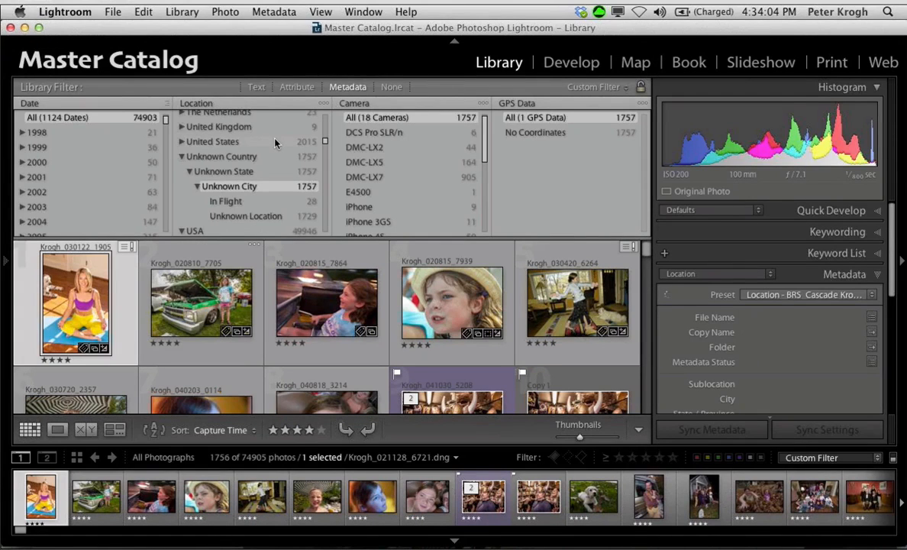
Step: Undo the applied location preset and, with the Catalog list shown, narrow the location filter to Unknown Location
{"action": "left_click", "coordinate": [6, 260]}
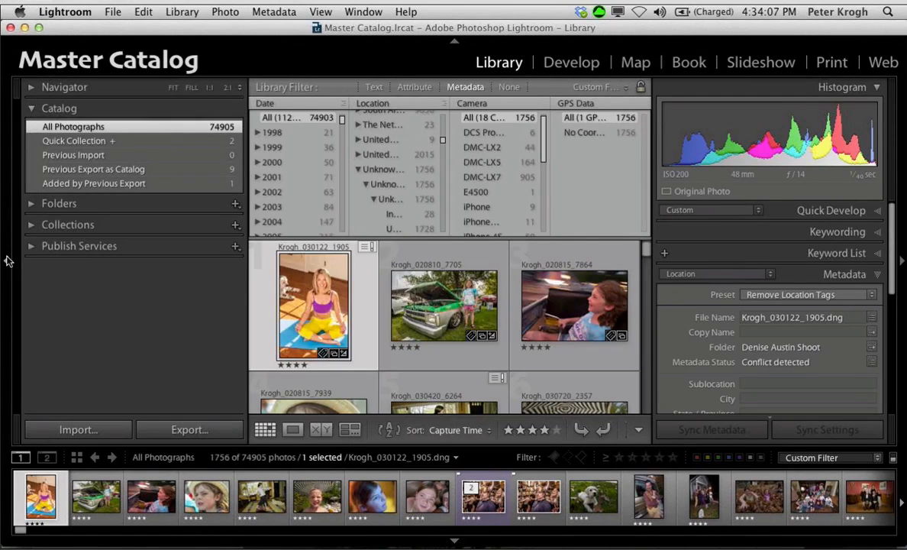
{"action": "key", "text": "super+z"}
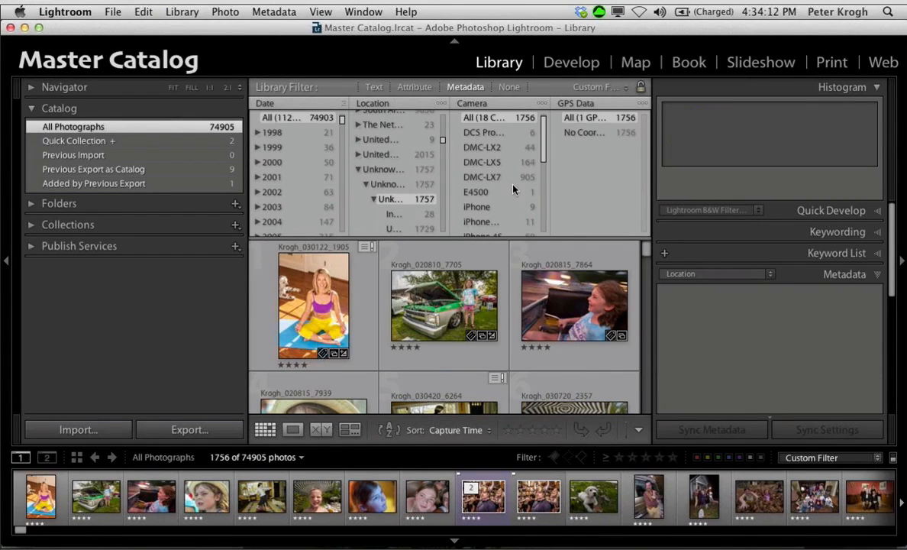
{"action": "left_click", "coordinate": [584, 133]}
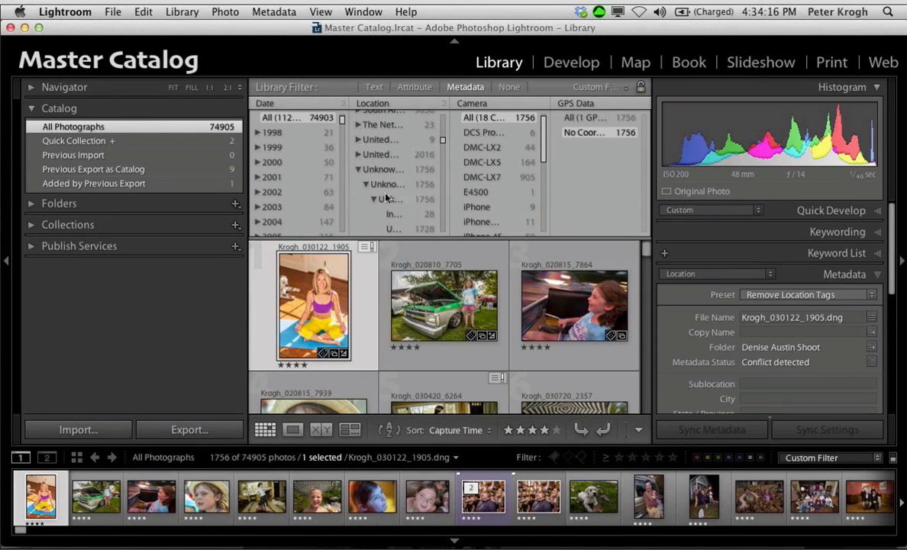
{"action": "left_click", "coordinate": [395, 228]}
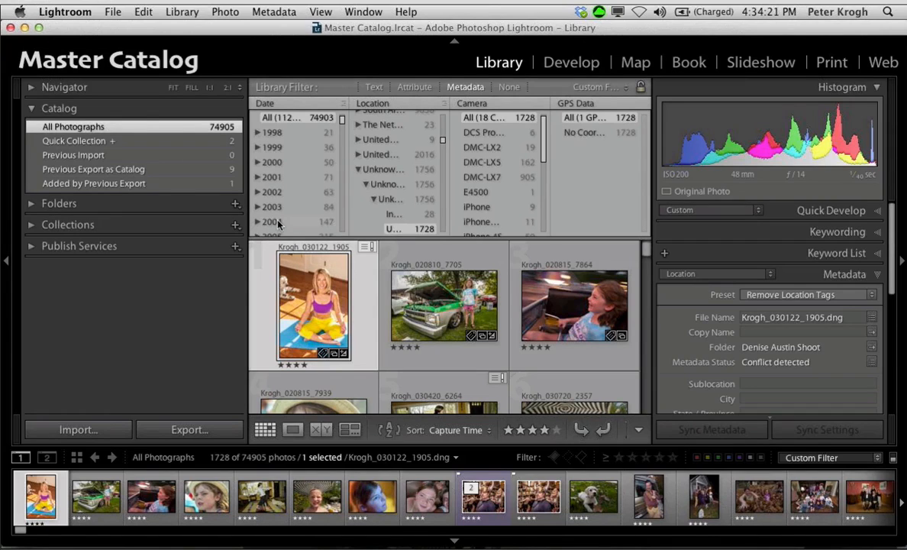
Step: View the Added by Previous Export set and return to All Photographs with the Metadata filter shown
{"action": "left_click", "coordinate": [162, 184]}
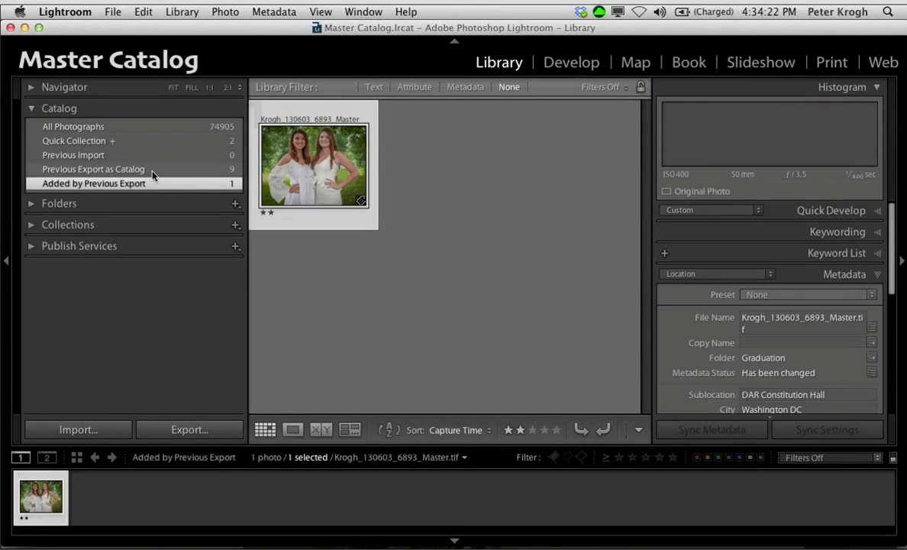
{"action": "left_click", "coordinate": [125, 128]}
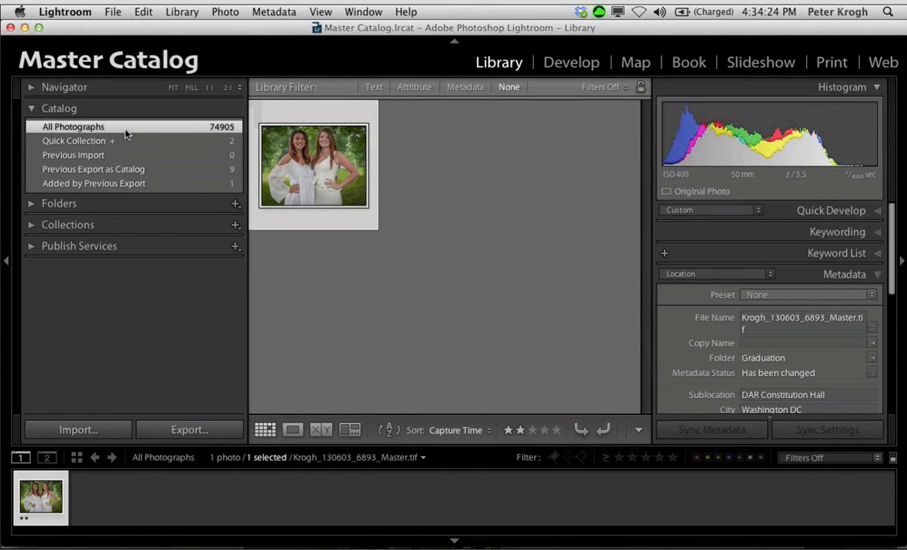
{"action": "left_click", "coordinate": [467, 89]}
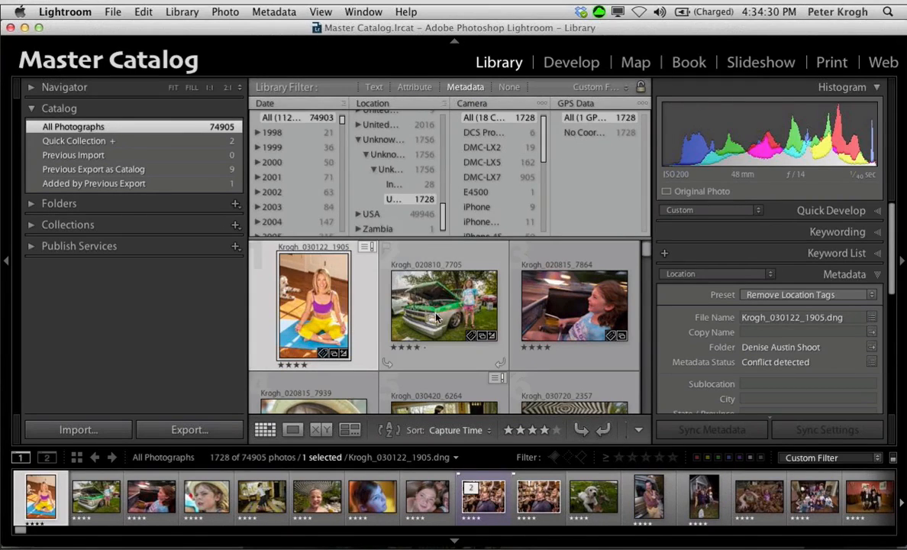
Step: Select the photo of the girl beside the green truck and open the metadata preset editor
{"action": "left_click", "coordinate": [407, 298]}
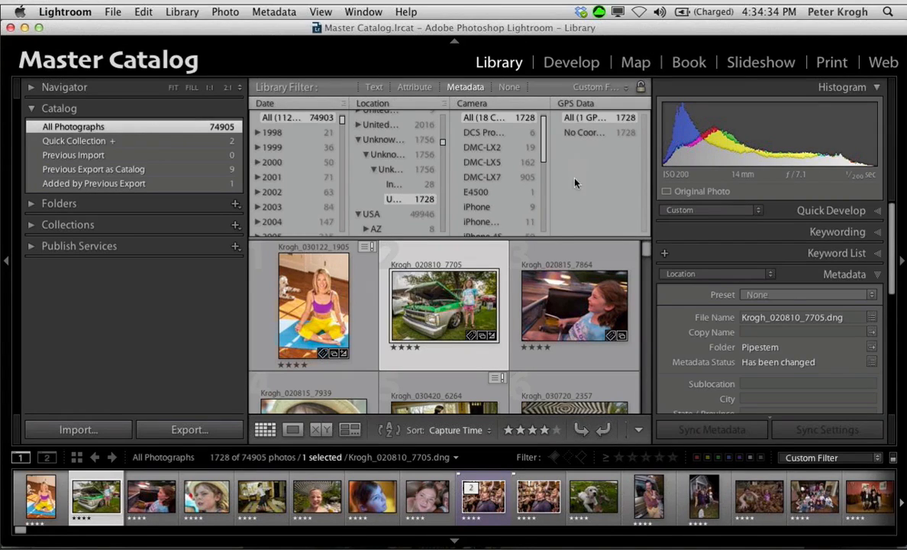
{"action": "left_click", "coordinate": [834, 298]}
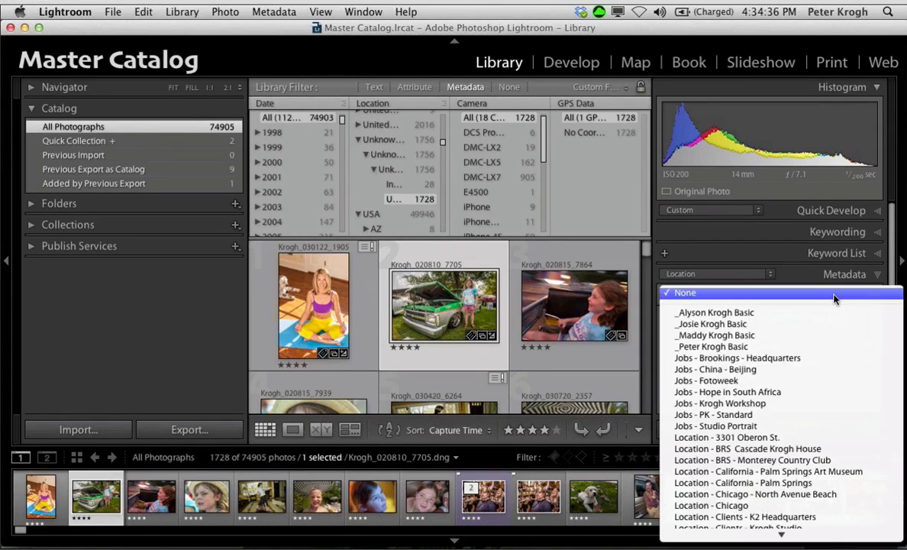
{"action": "mouse_move", "coordinate": [801, 546]}
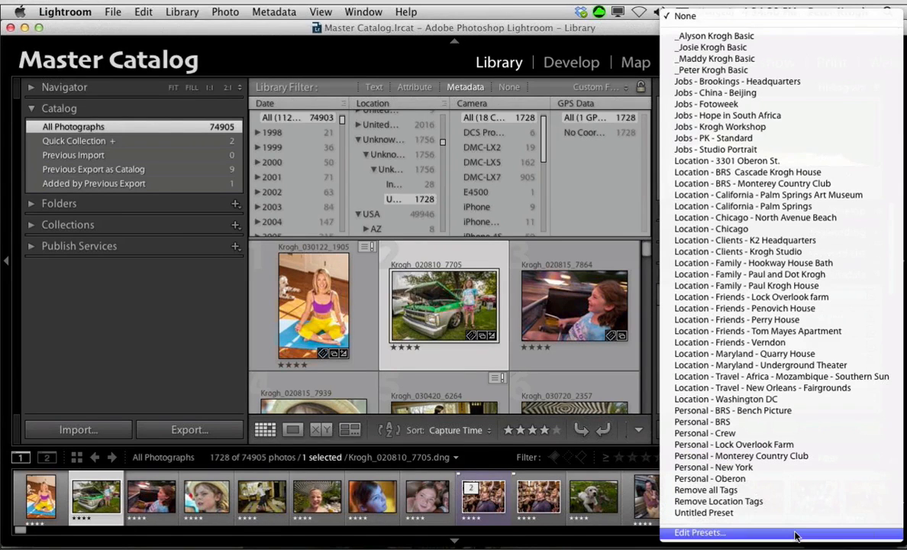
{"action": "left_click", "coordinate": [796, 532]}
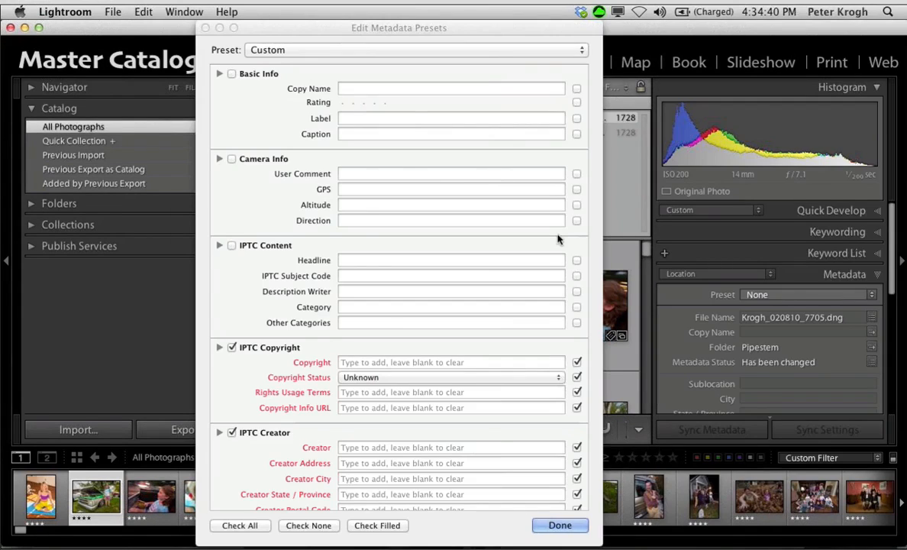
Step: Review the GPS and IPTC Image location fields of the BRS Cascade house preset, closing the editor when finished
{"action": "left_click", "coordinate": [333, 52]}
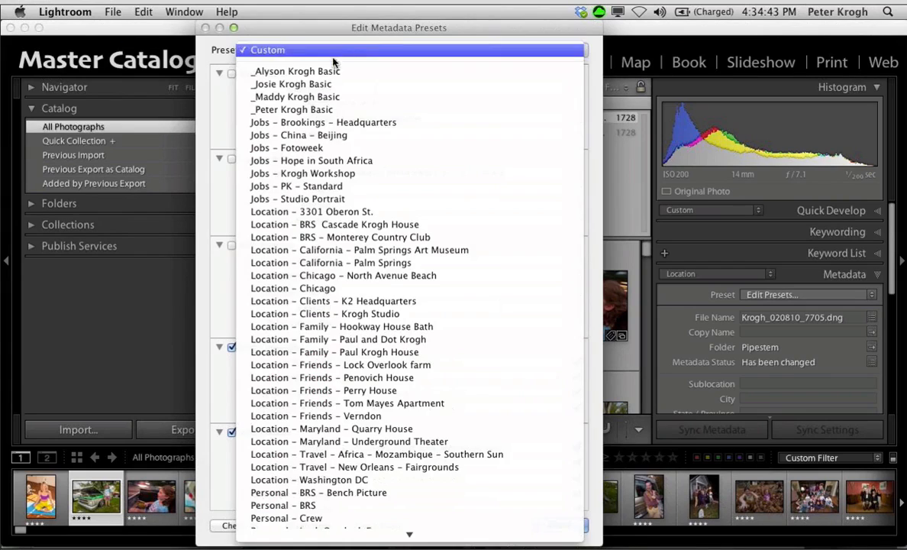
{"action": "left_click", "coordinate": [328, 225]}
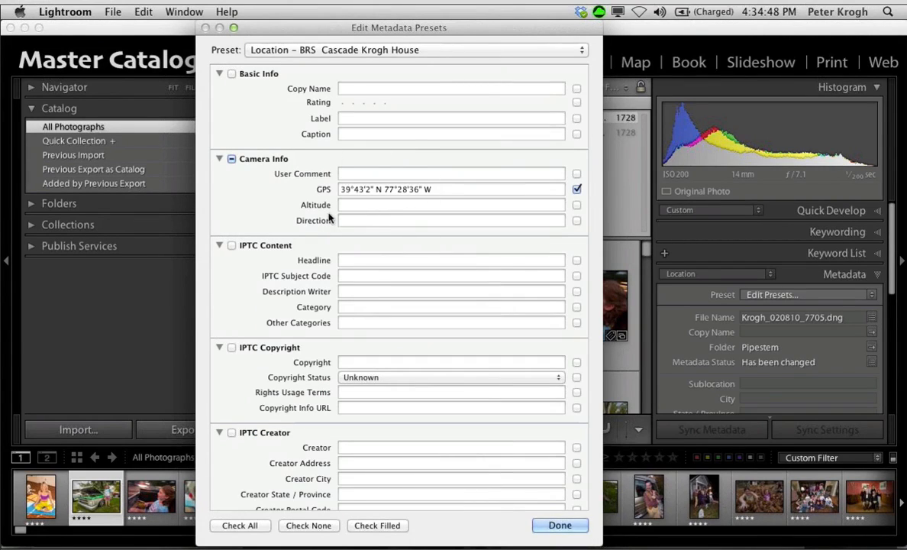
{"action": "scroll", "coordinate": [439, 304], "scroll_direction": "down", "scroll_amount": 10}
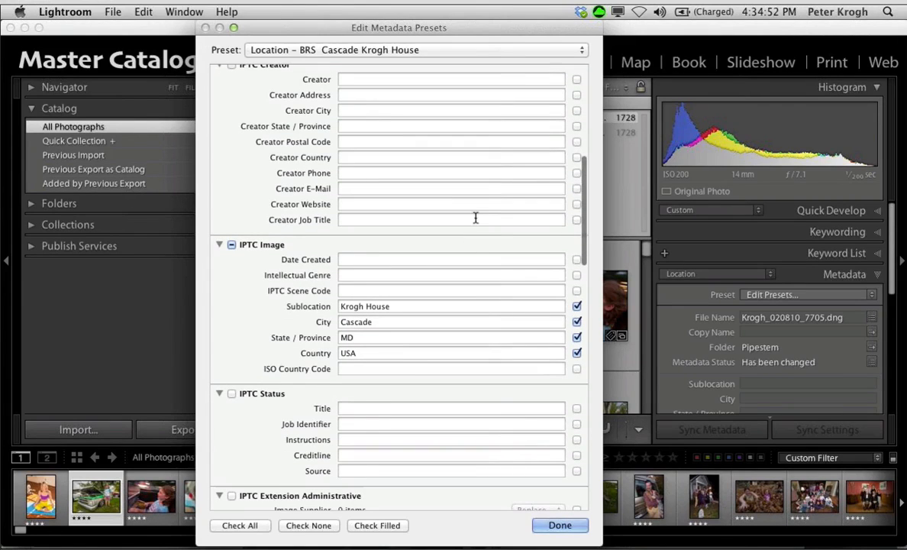
{"action": "scroll", "coordinate": [478, 221], "scroll_direction": "up", "scroll_amount": 10}
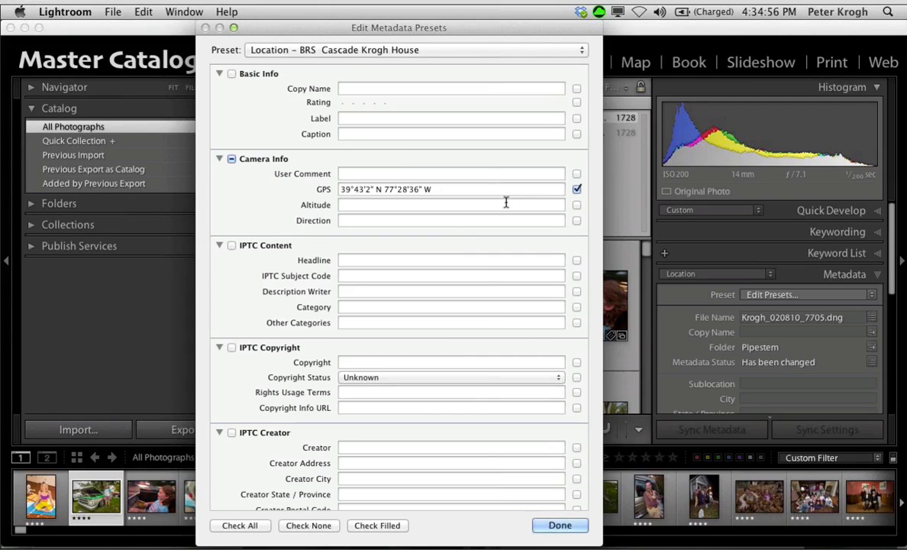
{"action": "left_click", "coordinate": [560, 526]}
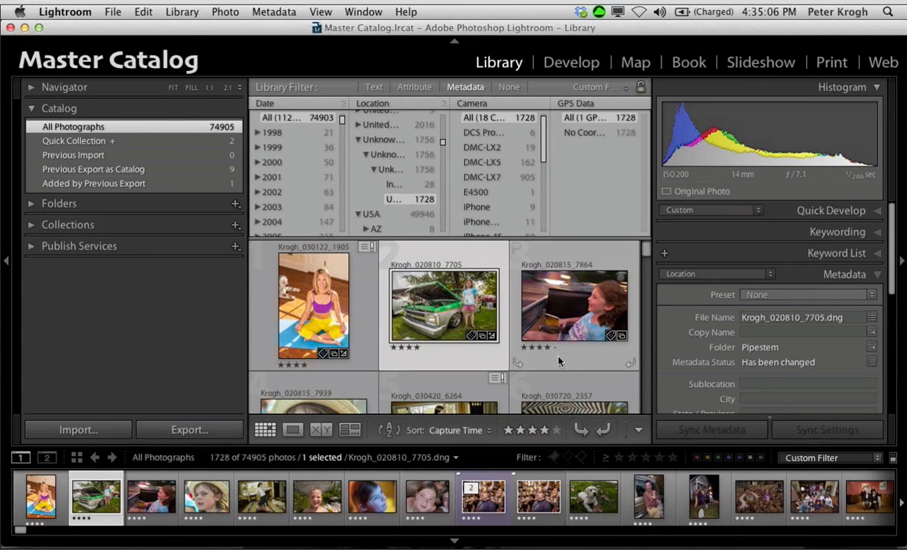
Step: Narrow the Catalog panel to widen the filter columns, and filter the location to the unknown state under Botswana
{"action": "scroll", "coordinate": [558, 352], "scroll_direction": "down", "scroll_amount": 3}
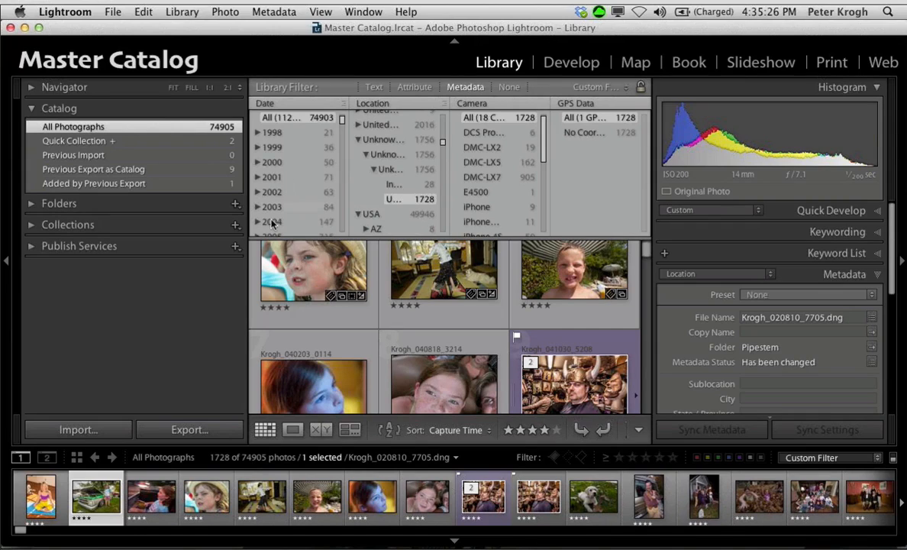
{"action": "left_click_drag", "start_coordinate": [246, 267], "coordinate": [172, 267]}
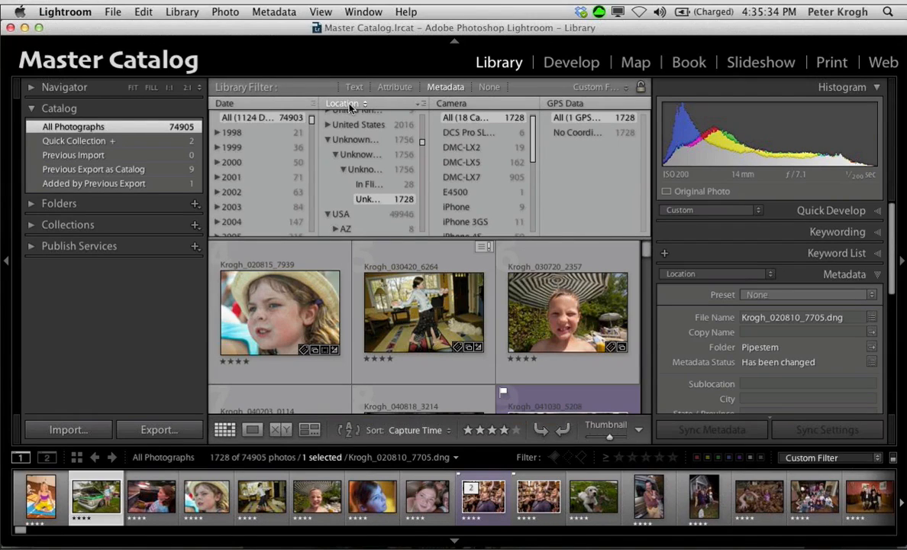
{"action": "scroll", "coordinate": [354, 177], "scroll_direction": "up", "scroll_amount": 5}
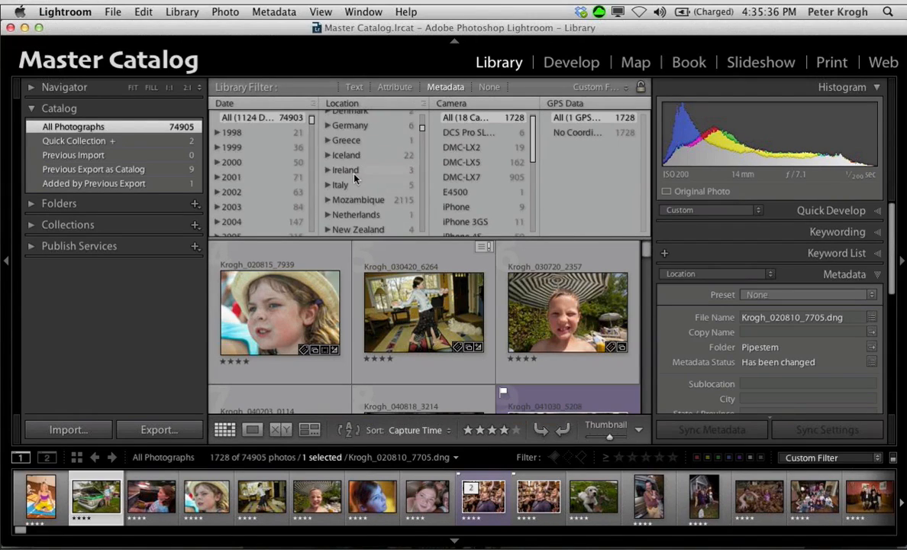
{"action": "scroll", "coordinate": [355, 178], "scroll_direction": "down", "scroll_amount": 3}
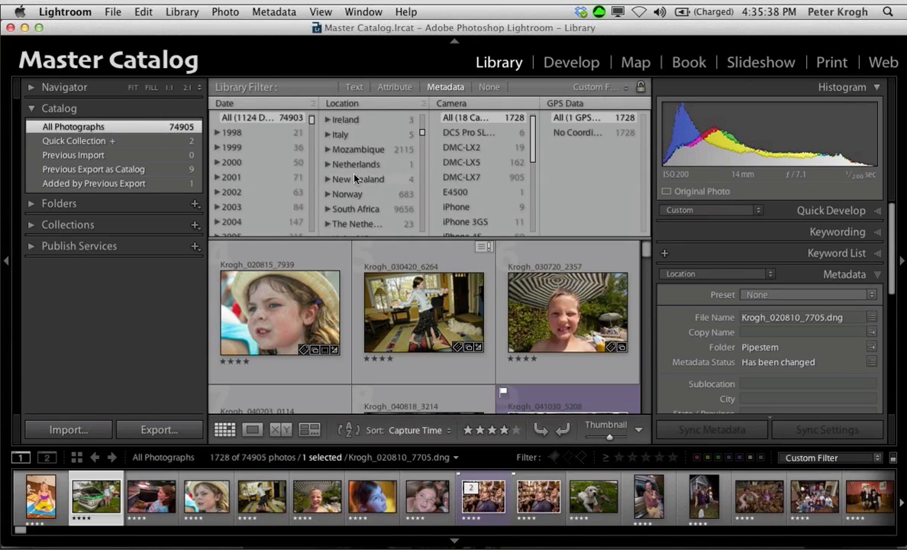
{"action": "scroll", "coordinate": [357, 192], "scroll_direction": "up", "scroll_amount": 5}
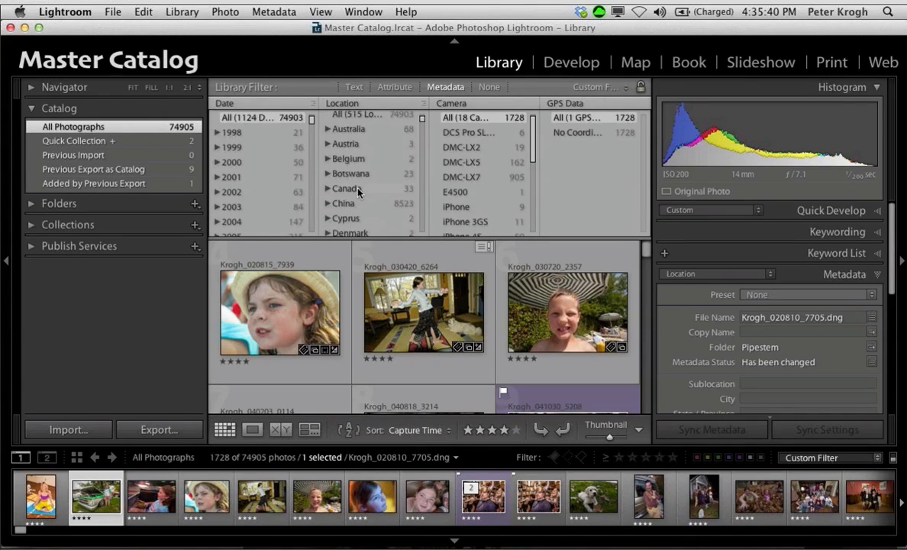
{"action": "left_click", "coordinate": [327, 174]}
{"action": "left_click", "coordinate": [353, 188]}
Step: Select the five-star sunset elephant photo Krogh_080619_4669 and show it in the Map module
{"action": "left_click", "coordinate": [548, 286]}
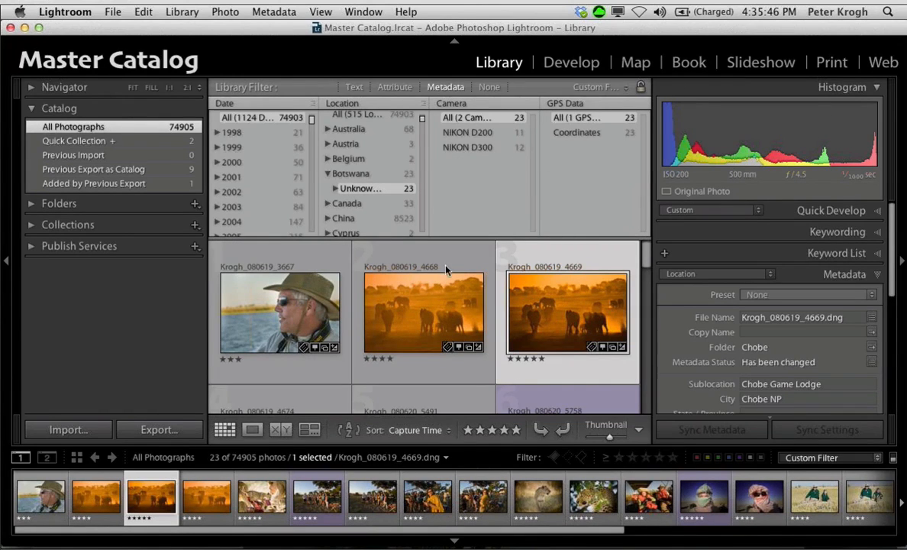
{"action": "left_click", "coordinate": [636, 62]}
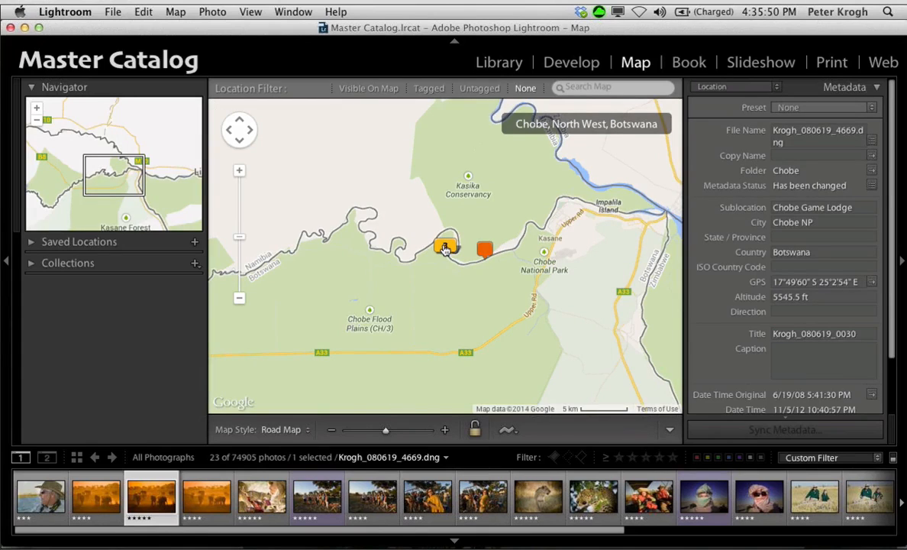
{"action": "mouse_move", "coordinate": [443, 248]}
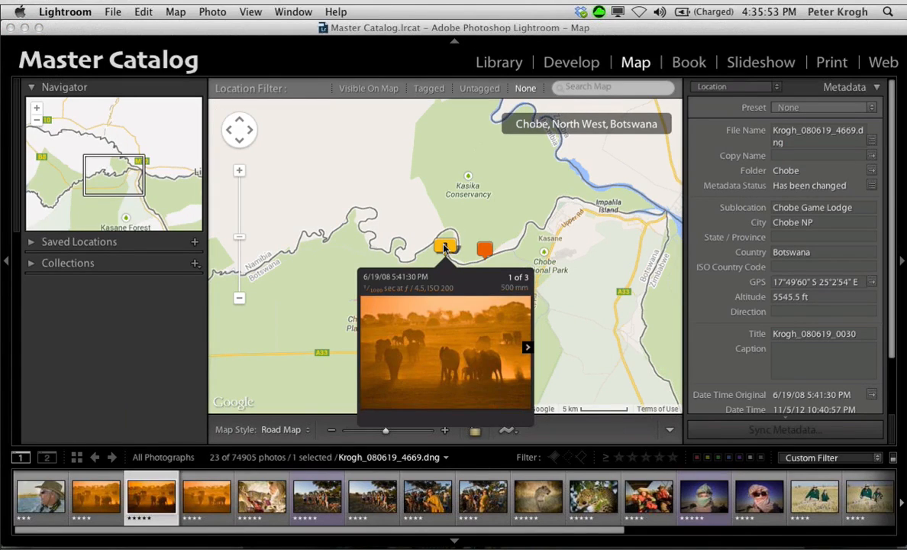
Step: Examine the photo markers across Botswana and the neighbouring countries at a wider map scale
{"action": "left_click", "coordinate": [240, 297]}
{"action": "left_click", "coordinate": [240, 297]}
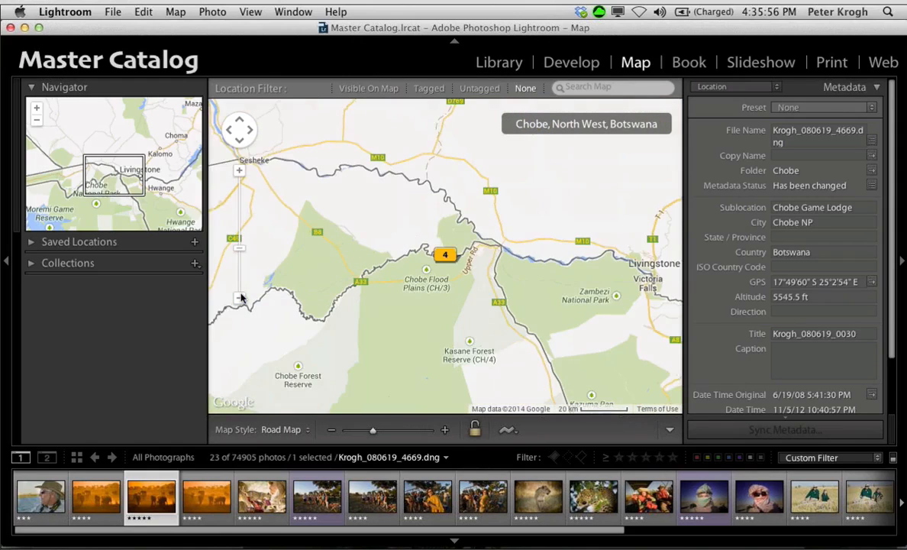
{"action": "left_click", "coordinate": [240, 297]}
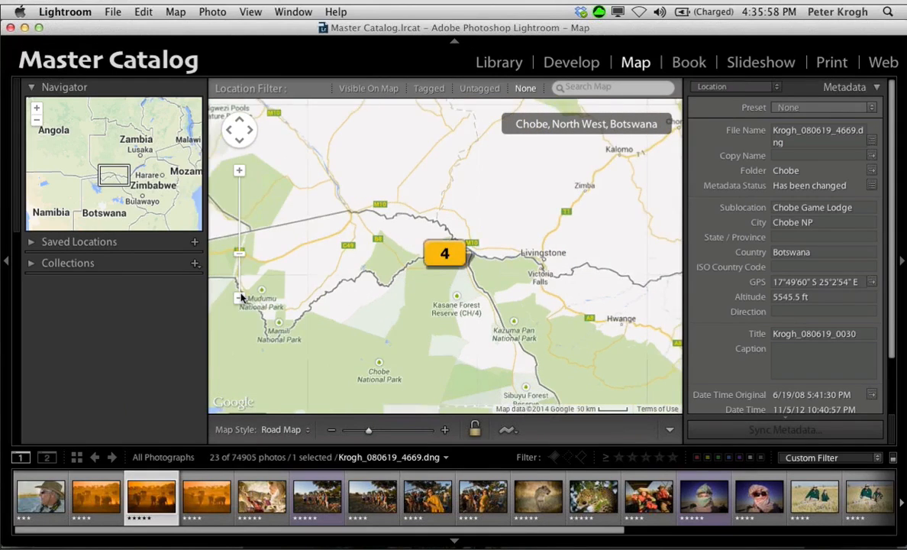
{"action": "left_click", "coordinate": [240, 297]}
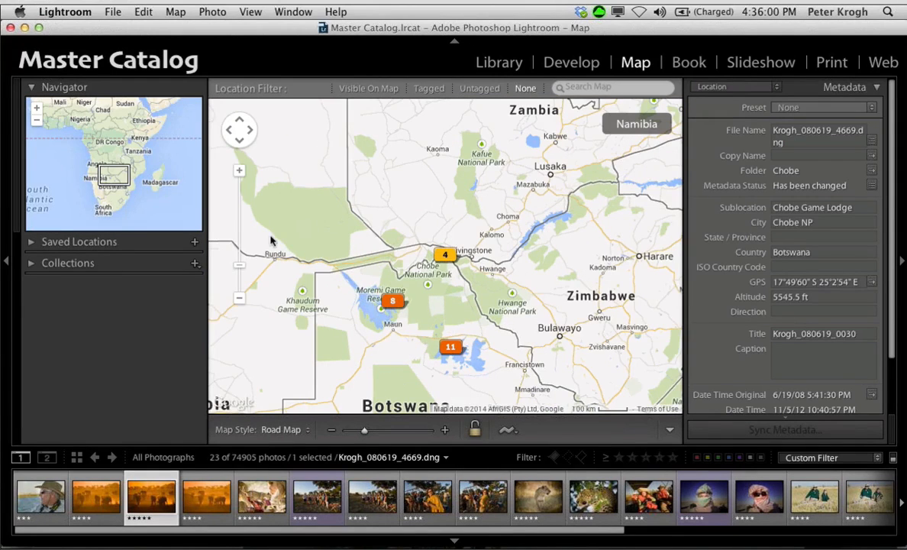
{"action": "left_click", "coordinate": [239, 297]}
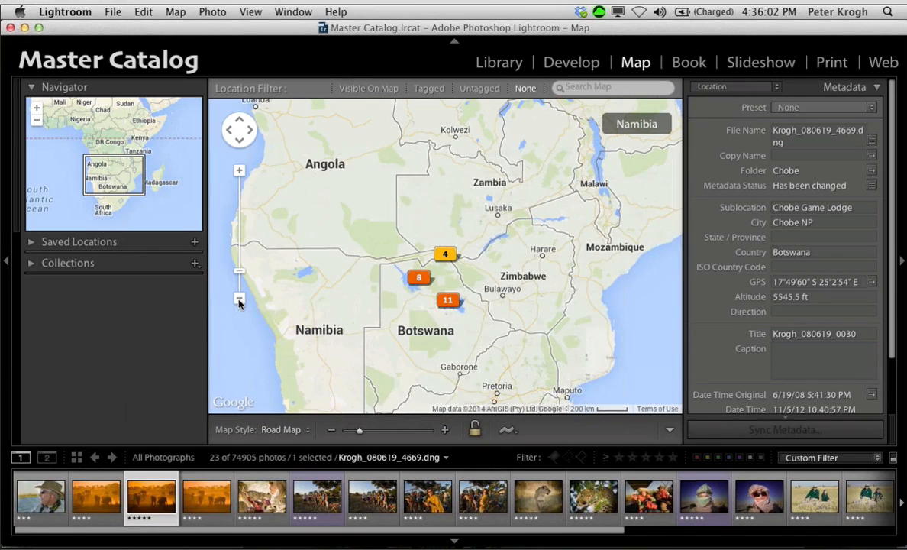
Step: Examine the photo markers around Chobe and the Okavango Delta in northern Botswana at a closer map scale
{"action": "left_click", "coordinate": [239, 171]}
{"action": "left_click", "coordinate": [239, 171]}
{"action": "left_click", "coordinate": [239, 171]}
{"action": "left_click_drag", "start_coordinate": [416, 322], "coordinate": [549, 209]}
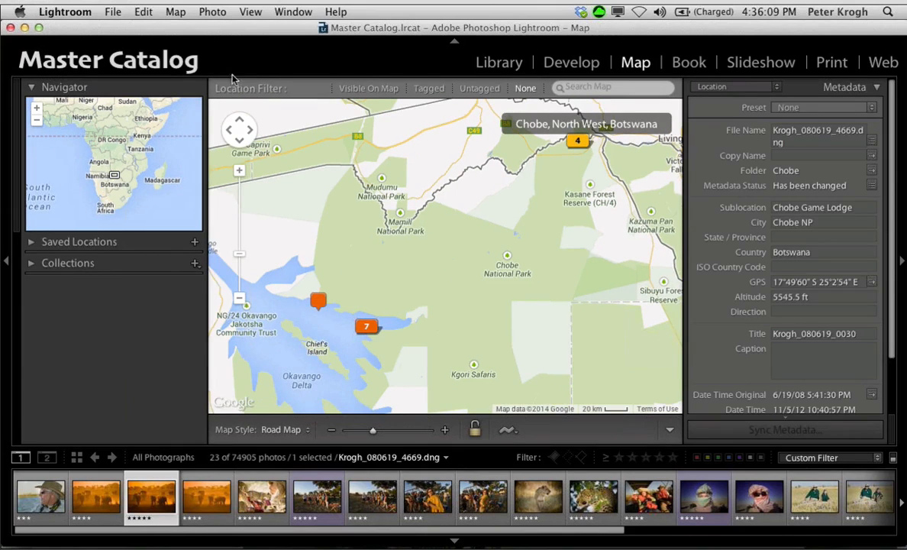
{"action": "left_click", "coordinate": [240, 172]}
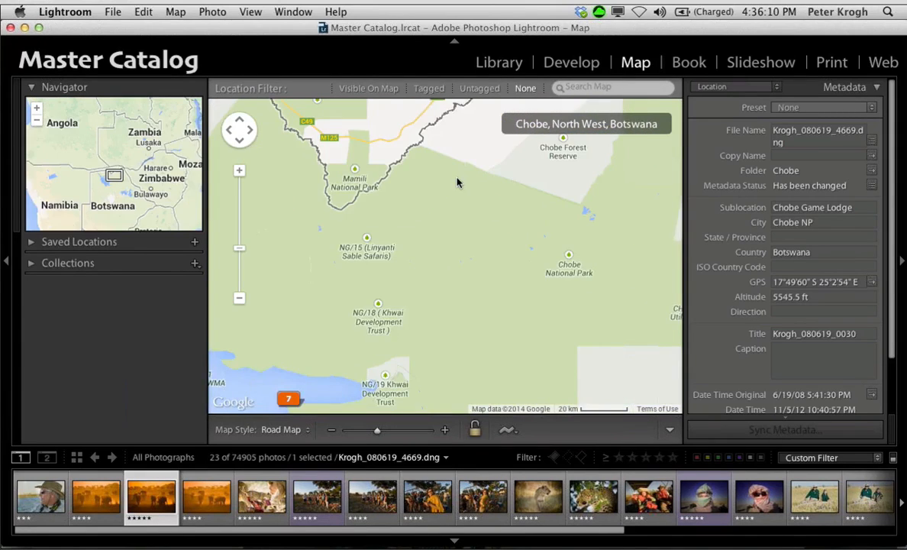
{"action": "left_click_drag", "start_coordinate": [456, 182], "coordinate": [568, 122]}
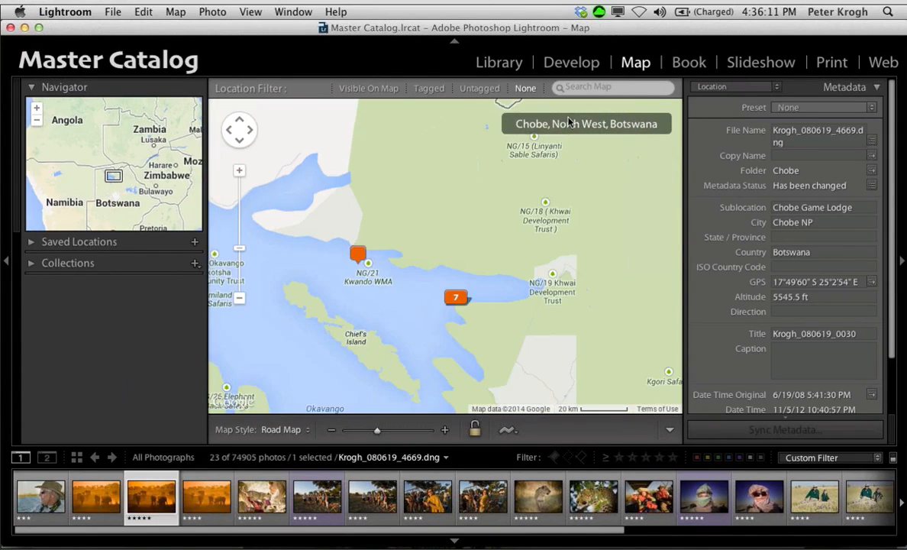
{"action": "left_click", "coordinate": [876, 88]}
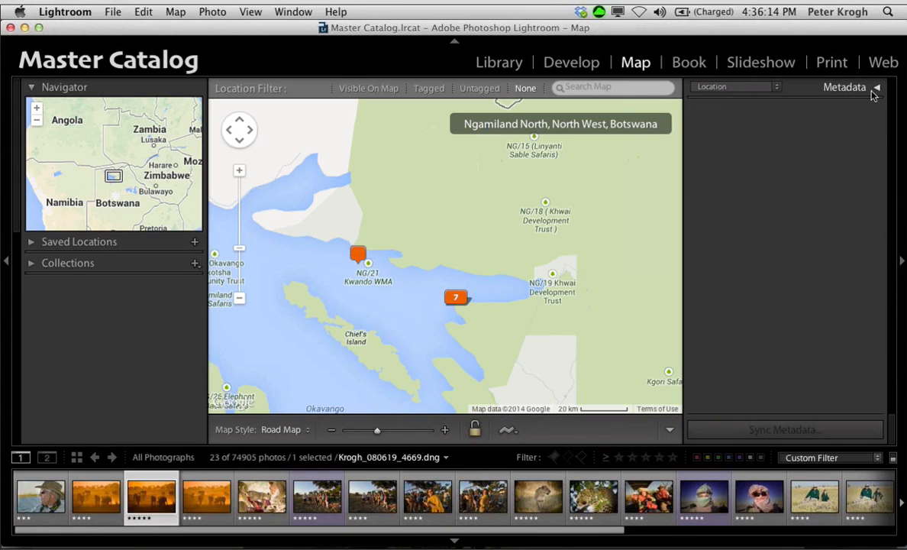
{"action": "left_click", "coordinate": [876, 89]}
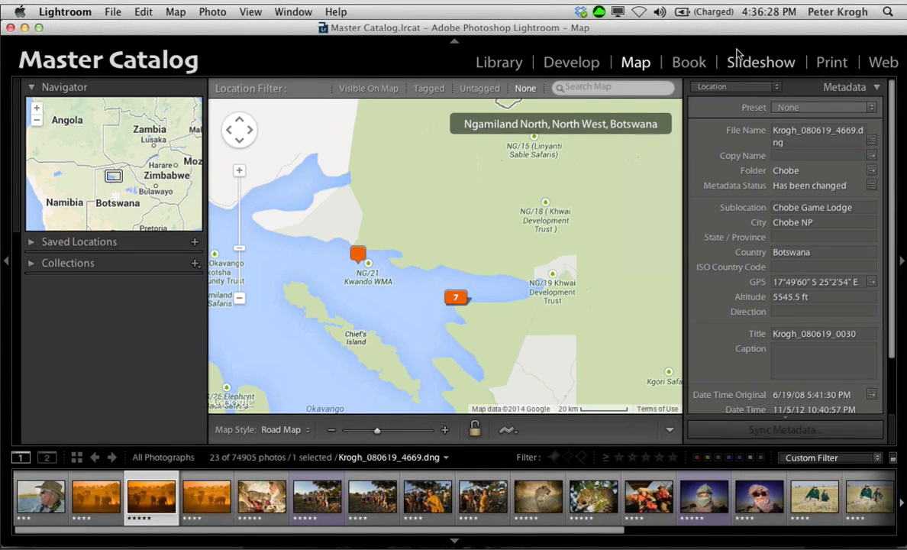
Step: Return to the Library grid and shorten the metadata filter columns to give the thumbnails more room
{"action": "left_click", "coordinate": [498, 64]}
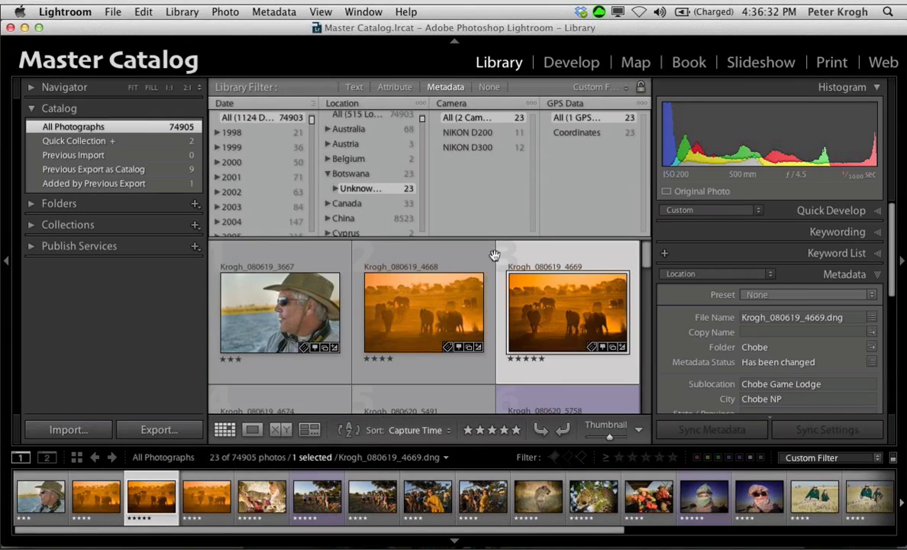
{"action": "left_click_drag", "start_coordinate": [498, 240], "coordinate": [498, 197]}
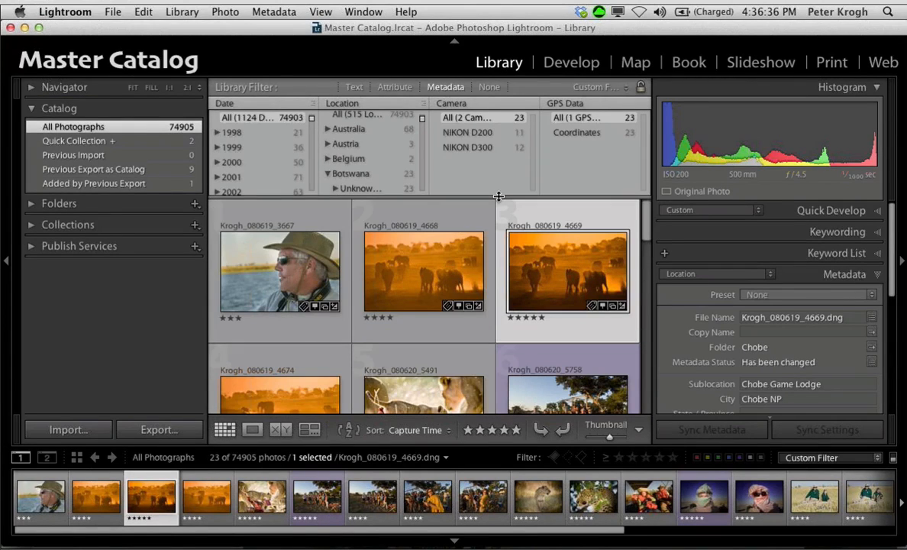
Step: Collapse the Histogram and Metadata sections and expand the Keyword List to show the top-level keywords
{"action": "left_click", "coordinate": [876, 87]}
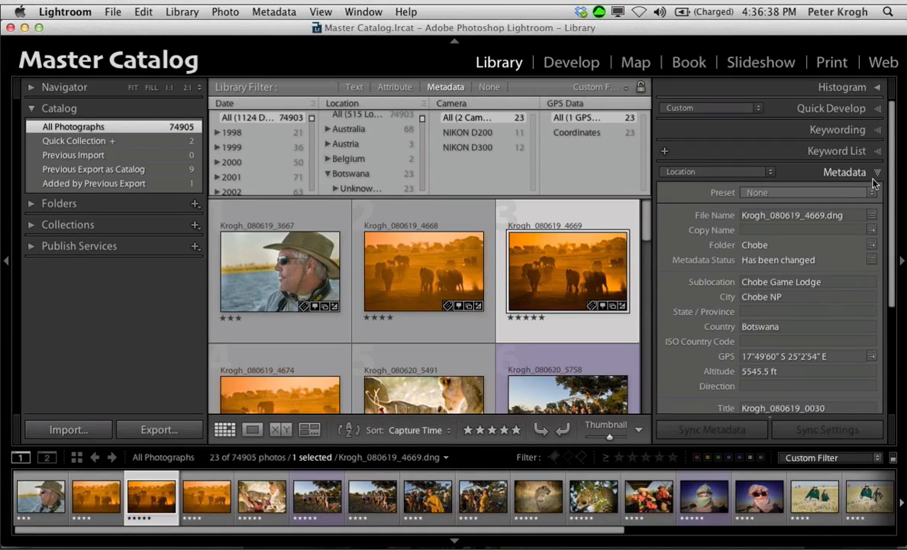
{"action": "left_click", "coordinate": [876, 174]}
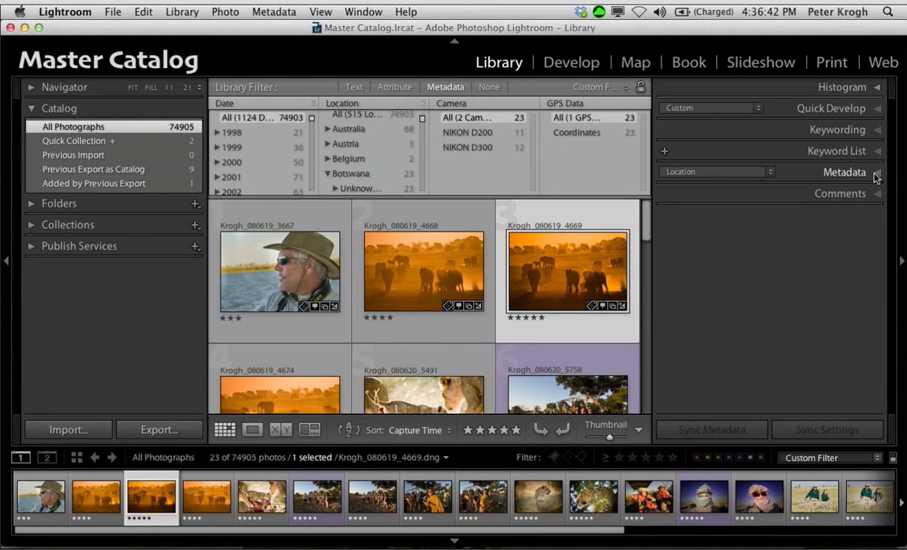
{"action": "left_click", "coordinate": [876, 152]}
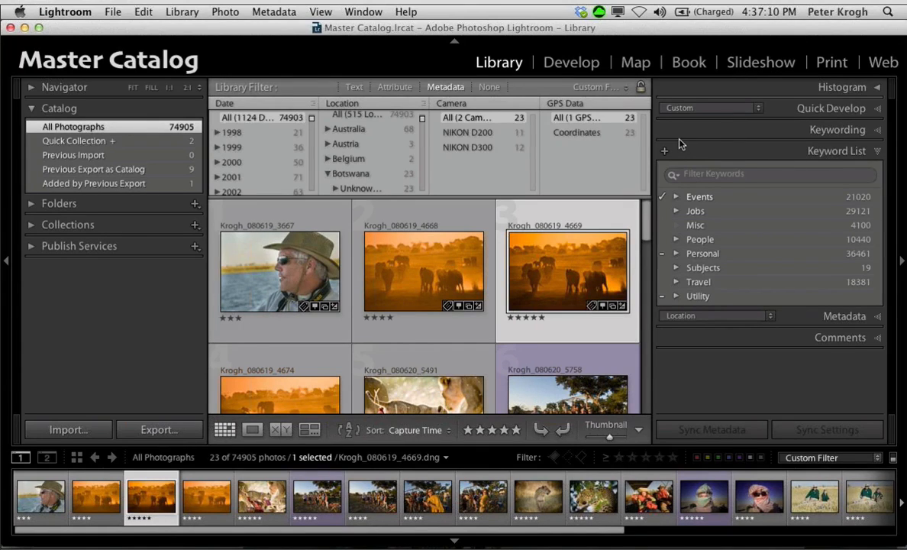
Step: Expand the Jobs keyword and examine its list of client keywords down to PBS
{"action": "left_click", "coordinate": [676, 211]}
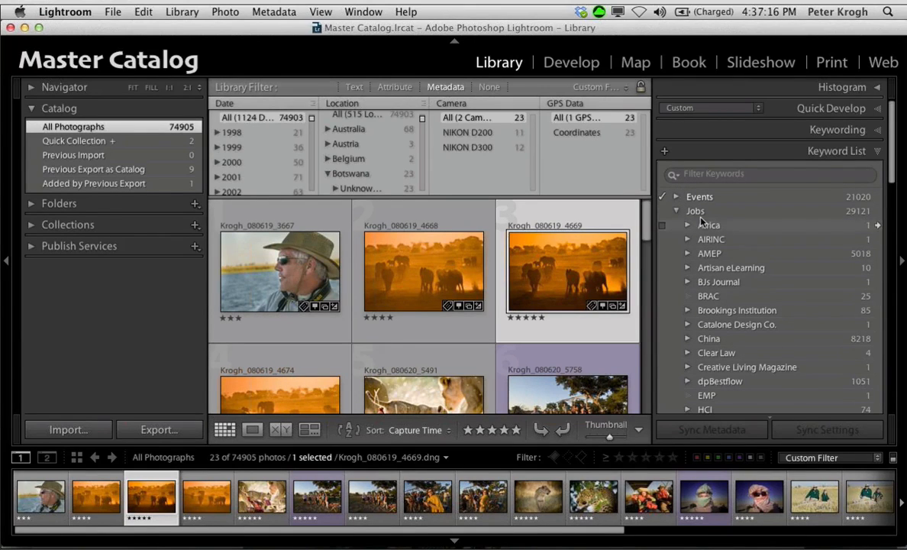
{"action": "left_click", "coordinate": [676, 211]}
{"action": "left_click", "coordinate": [676, 211]}
{"action": "left_click", "coordinate": [675, 210]}
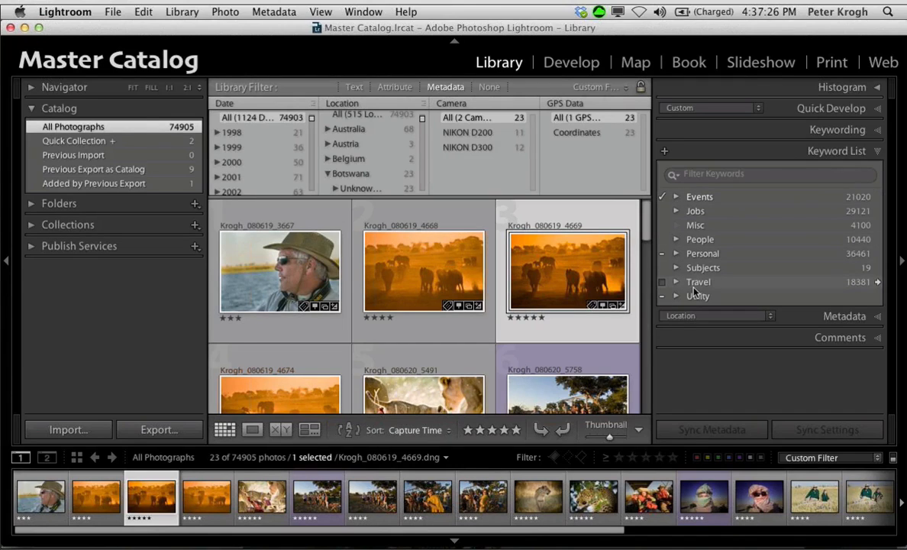
{"action": "left_click", "coordinate": [676, 212]}
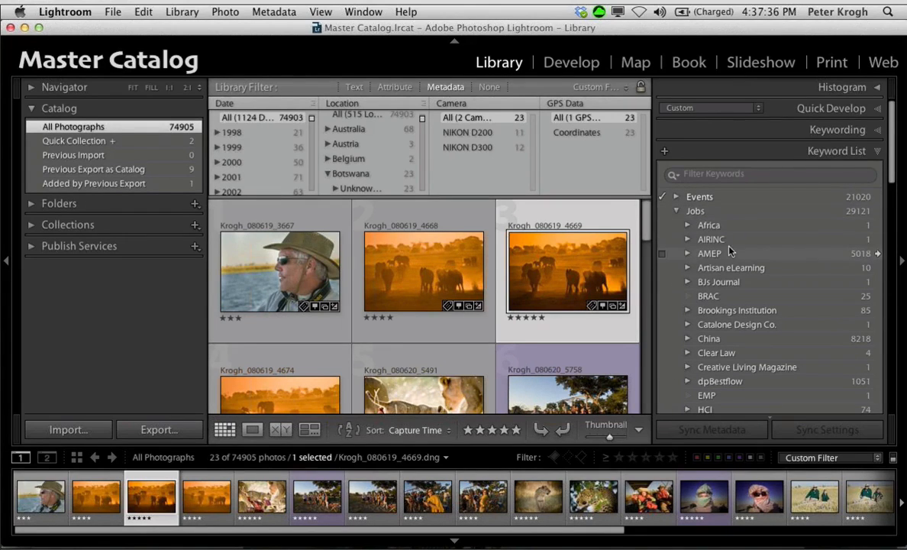
{"action": "scroll", "coordinate": [706, 218], "scroll_direction": "down", "scroll_amount": 1}
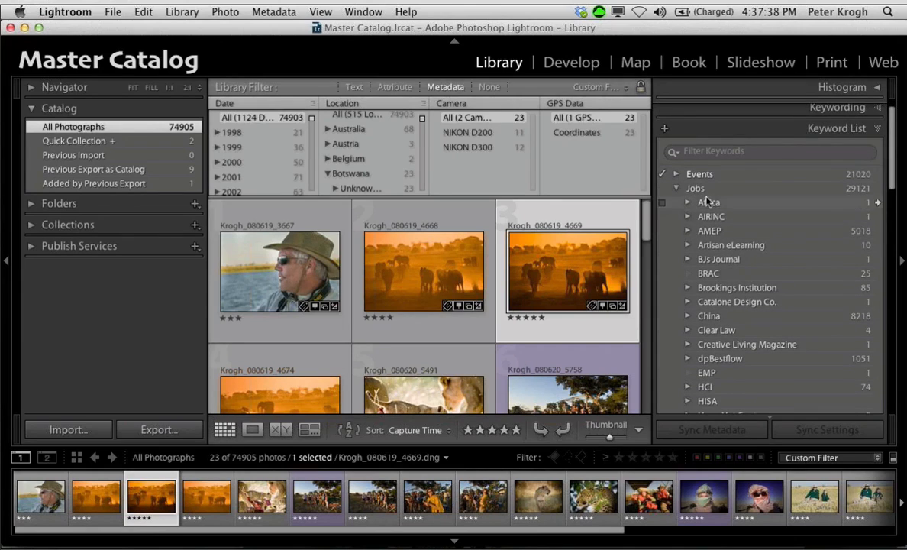
{"action": "scroll", "coordinate": [710, 287], "scroll_direction": "down", "scroll_amount": 3}
{"action": "scroll", "coordinate": [711, 286], "scroll_direction": "down", "scroll_amount": 8}
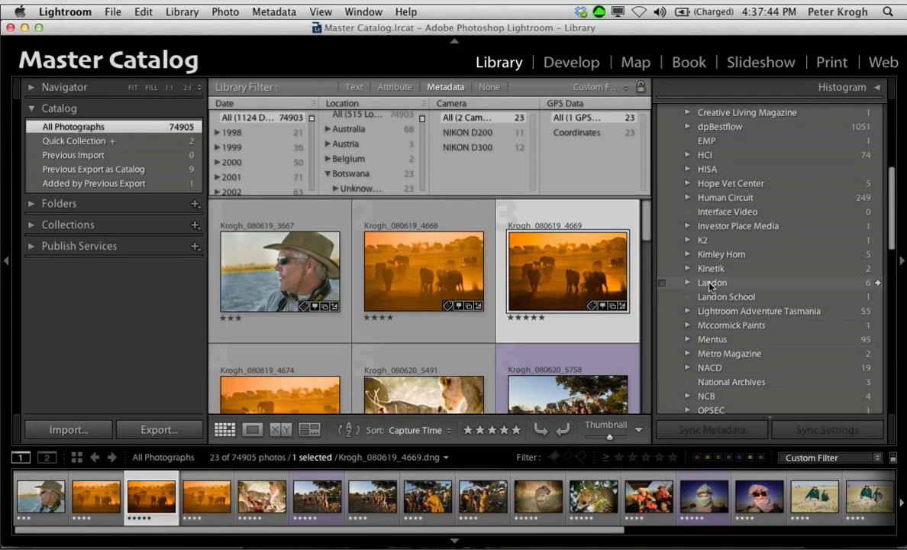
{"action": "scroll", "coordinate": [710, 287], "scroll_direction": "down", "scroll_amount": 1}
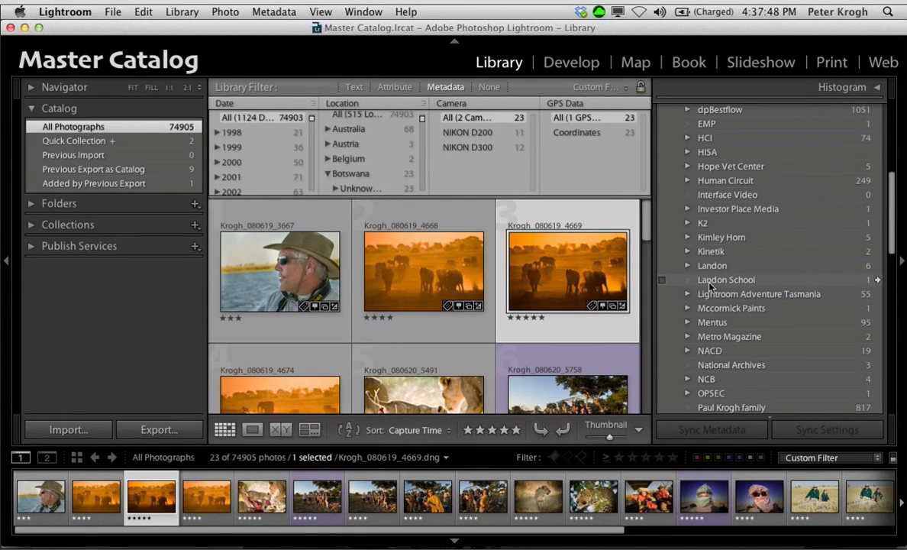
{"action": "scroll", "coordinate": [710, 284], "scroll_direction": "down", "scroll_amount": 10}
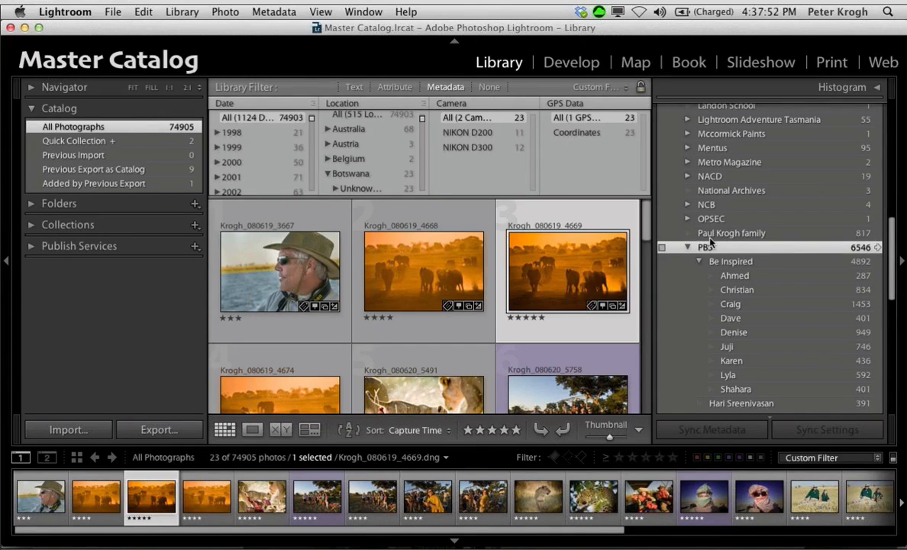
Step: Collapse the Be Inspired keyword to review the other PBS projects, and expand it again to review its person keywords
{"action": "left_click", "coordinate": [700, 261]}
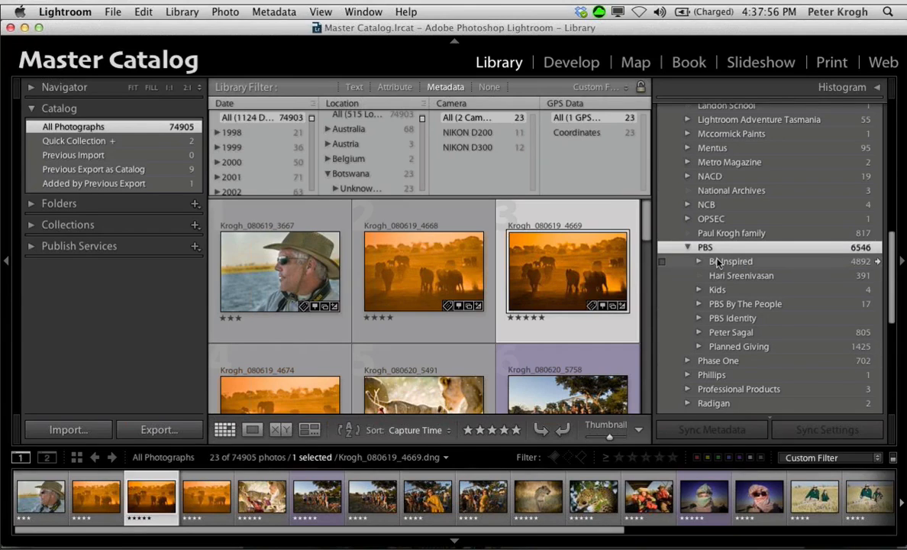
{"action": "left_click", "coordinate": [718, 262]}
{"action": "left_click", "coordinate": [698, 261]}
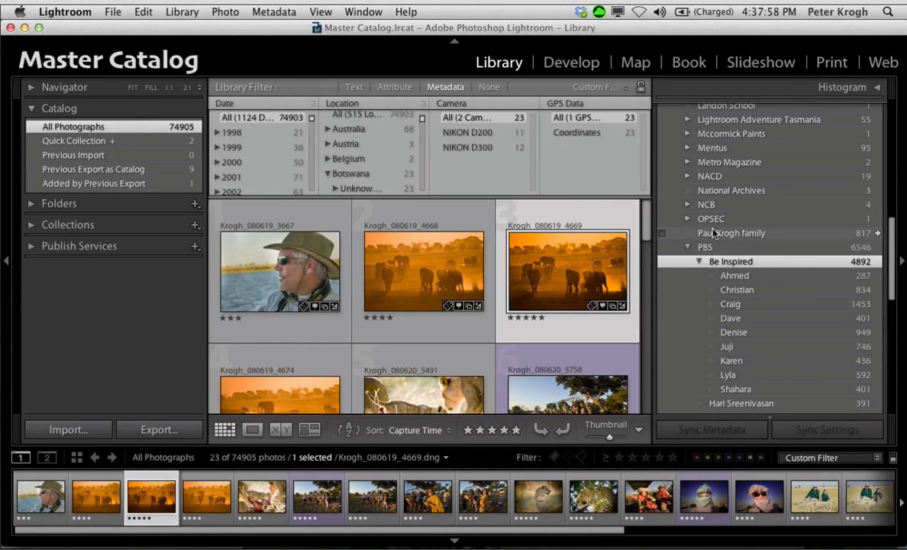
{"action": "scroll", "coordinate": [713, 232], "scroll_direction": "down", "scroll_amount": 1}
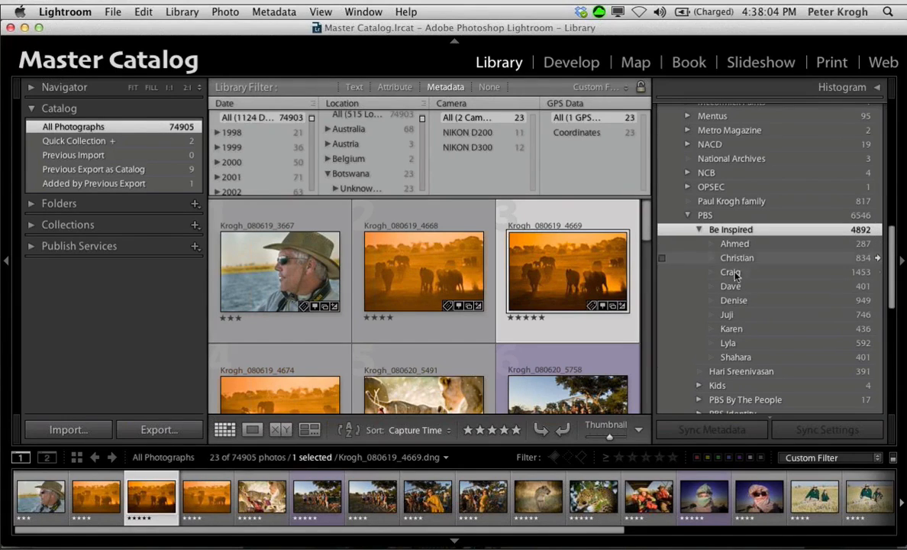
Step: Show only the photos tagged with the second-to-last person keyword under Be Inspired and browse through them
{"action": "left_click", "coordinate": [876, 344]}
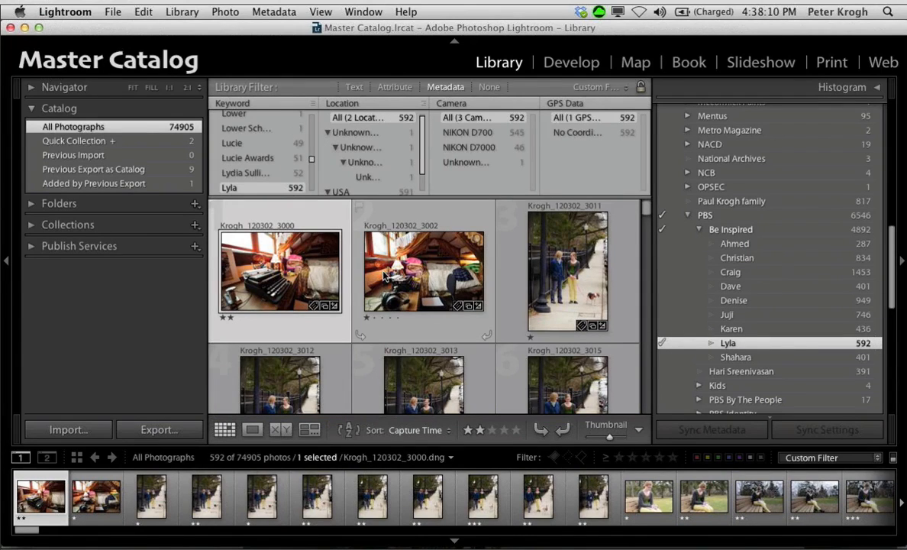
{"action": "scroll", "coordinate": [384, 275], "scroll_direction": "down", "scroll_amount": 10}
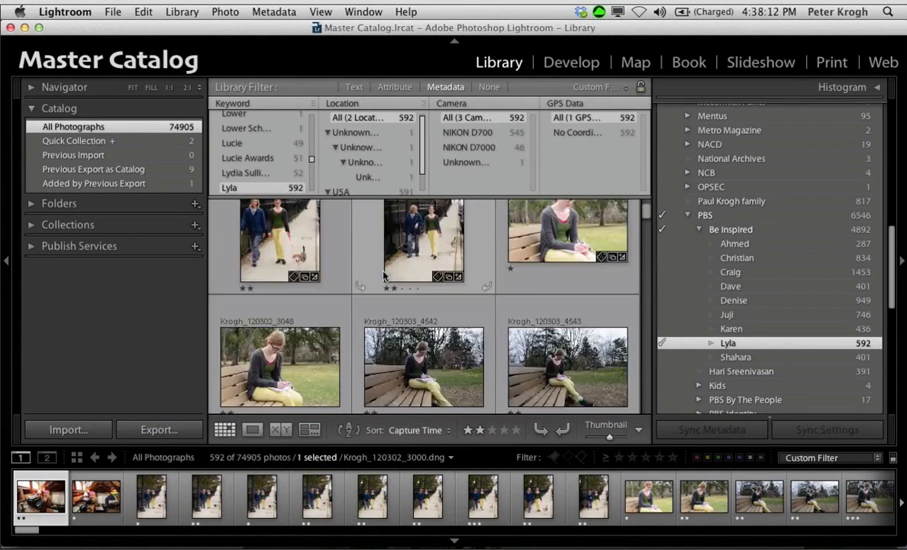
{"action": "scroll", "coordinate": [384, 276], "scroll_direction": "down", "scroll_amount": 10}
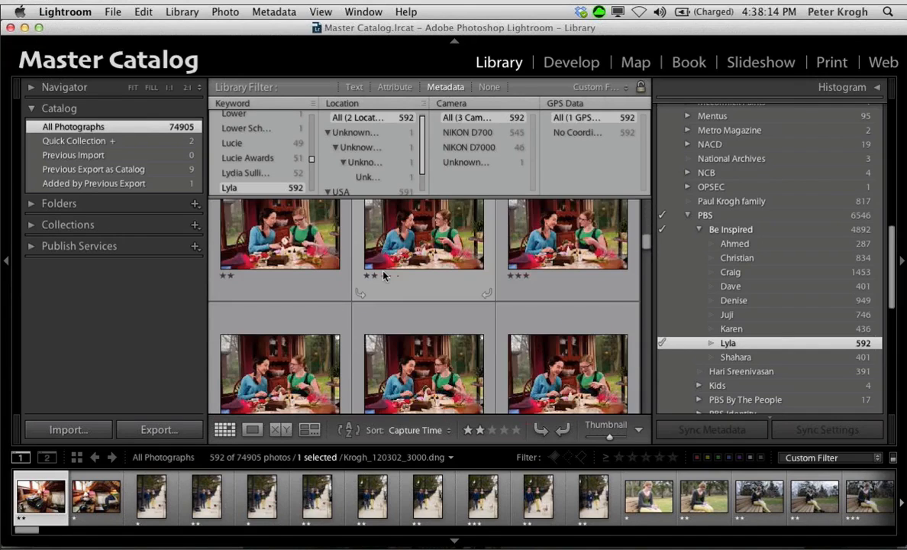
{"action": "key", "text": "j"}
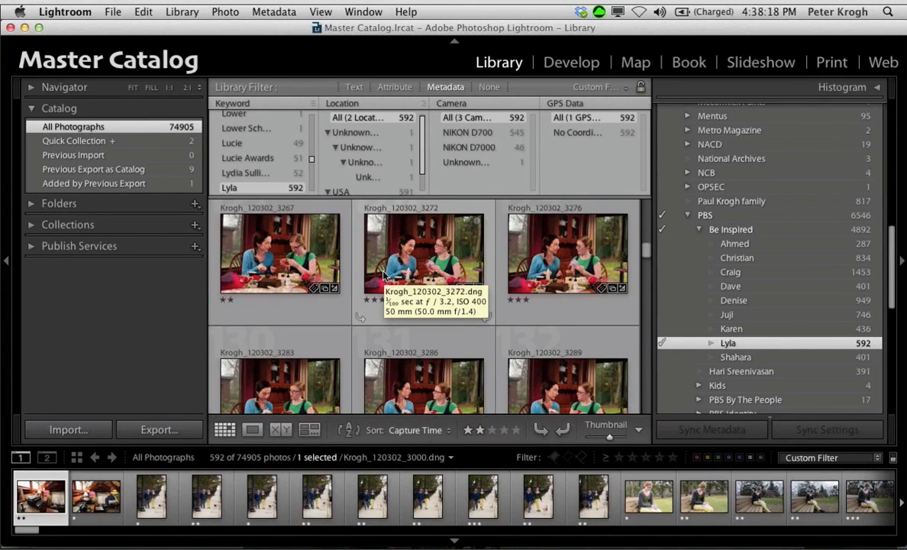
{"action": "scroll", "coordinate": [384, 276], "scroll_direction": "up", "scroll_amount": 20}
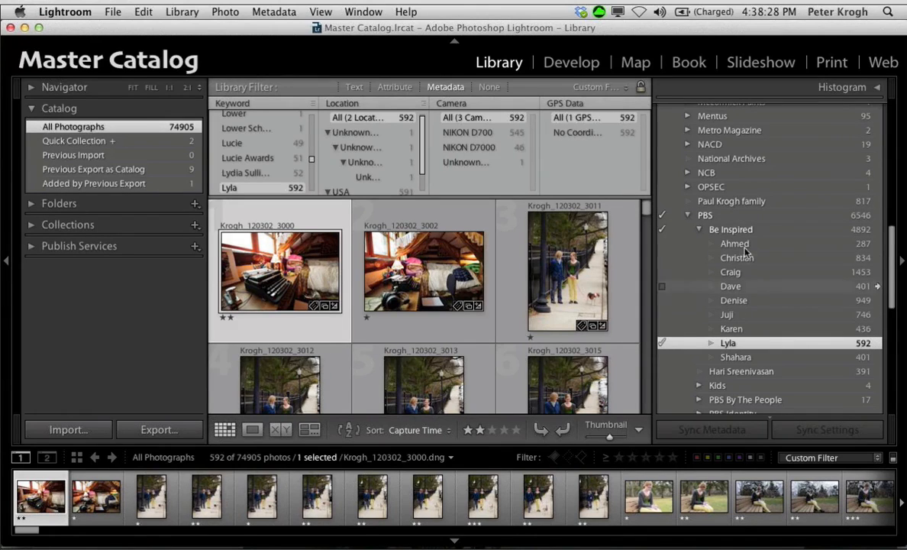
Step: Collapse the Be Inspired keyword and create a new keyword tag named News Hour inside PBS
{"action": "scroll", "coordinate": [703, 132], "scroll_direction": "up", "scroll_amount": 6}
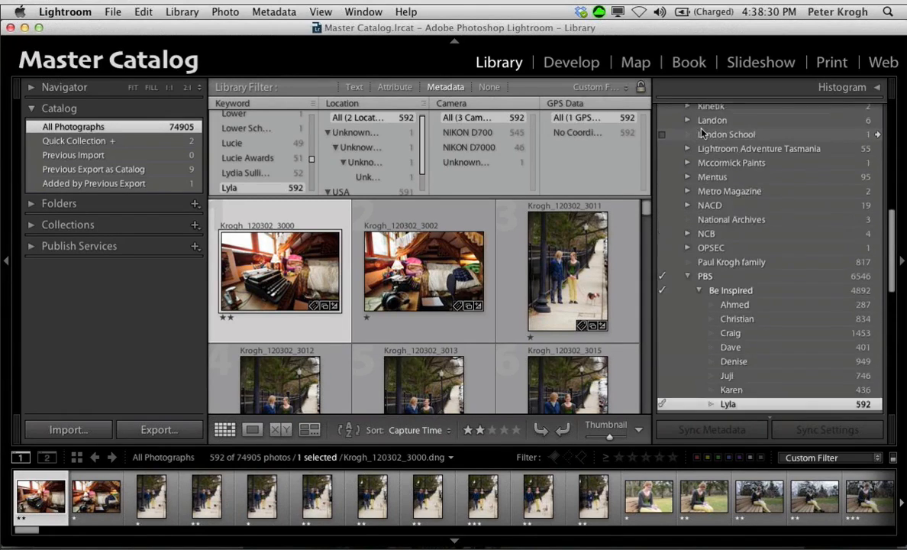
{"action": "scroll", "coordinate": [702, 132], "scroll_direction": "down", "scroll_amount": 2}
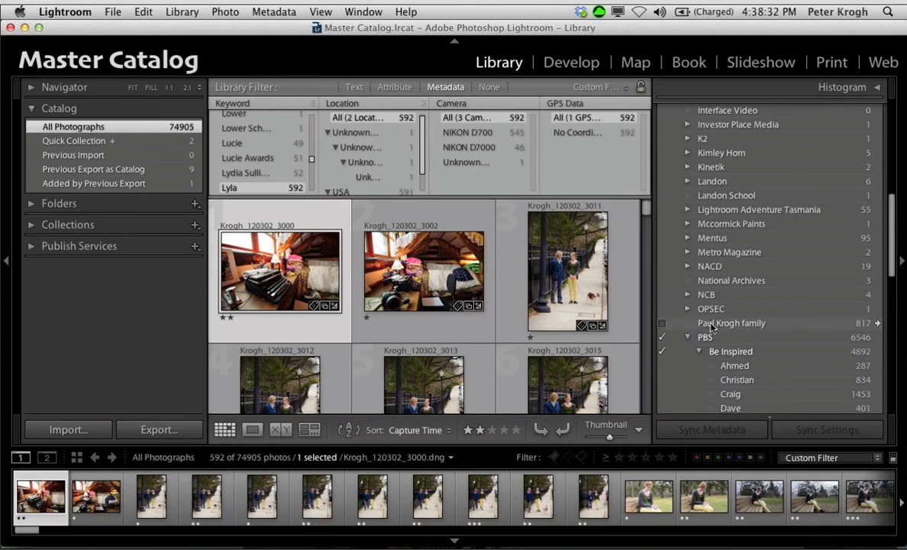
{"action": "left_click", "coordinate": [700, 352]}
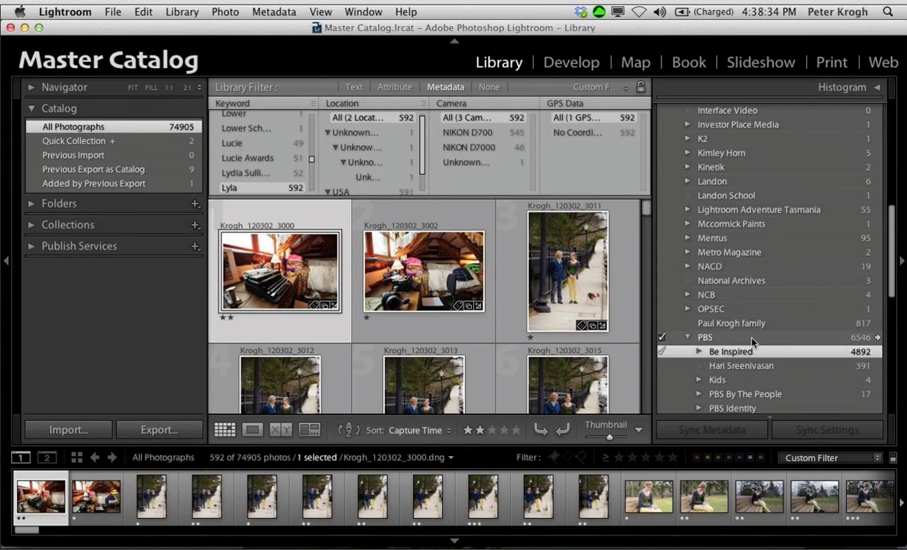
{"action": "scroll", "coordinate": [698, 313], "scroll_direction": "down", "scroll_amount": 2}
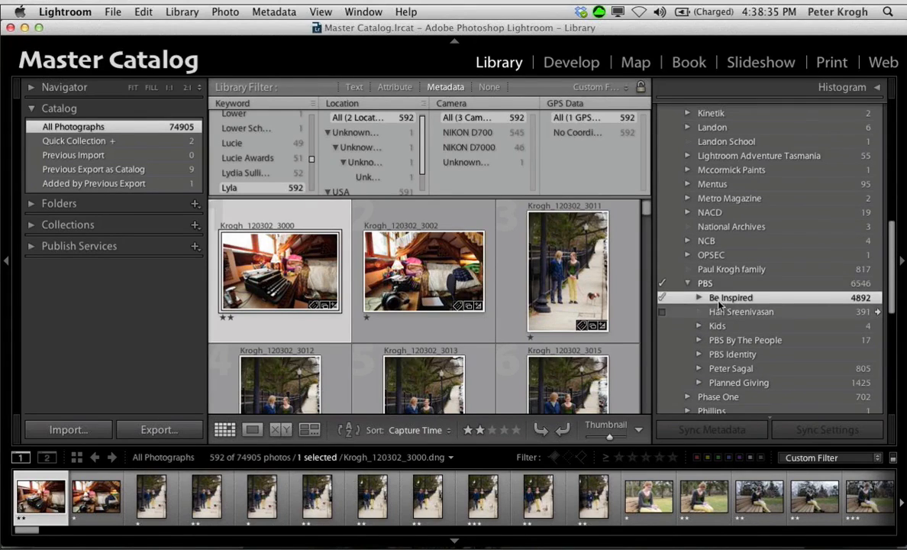
{"action": "right_click", "coordinate": [720, 287]}
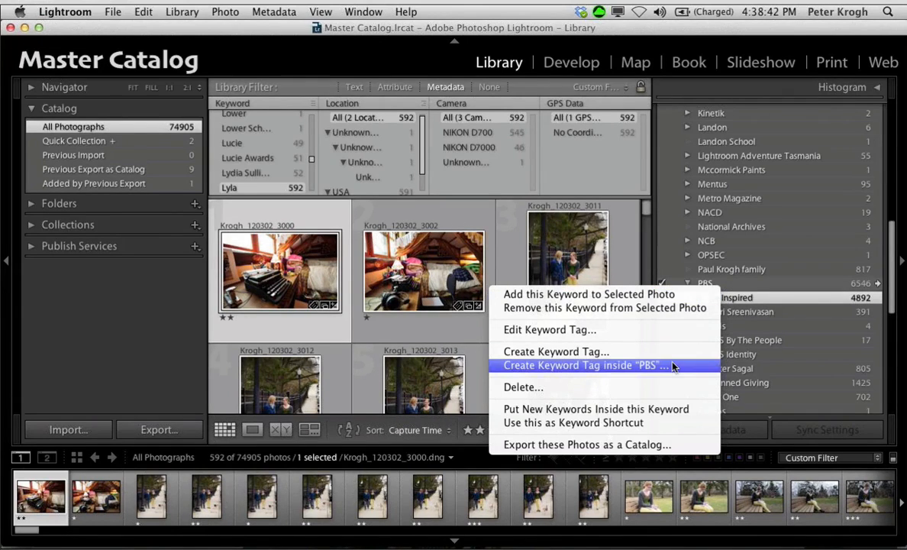
{"action": "left_click", "coordinate": [580, 365]}
{"action": "type", "text": "News Hour"}
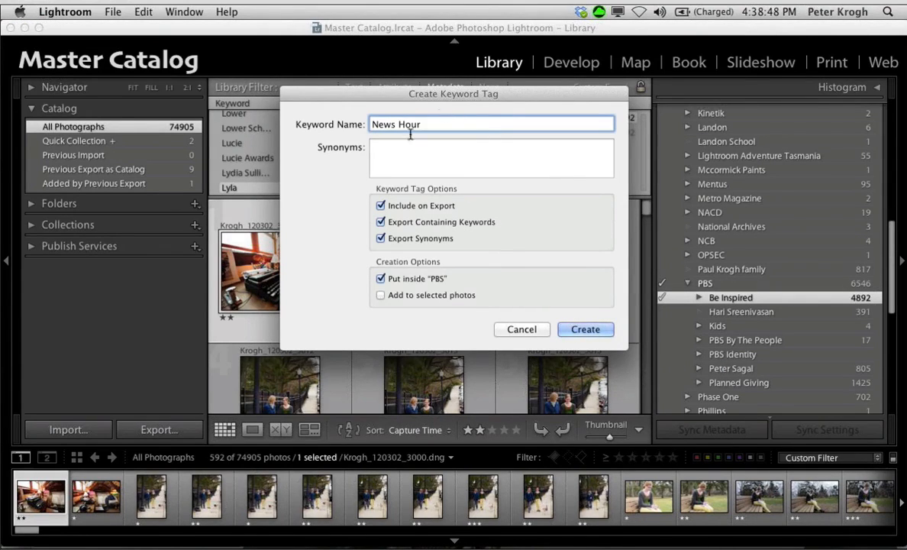
{"action": "left_click", "coordinate": [598, 336]}
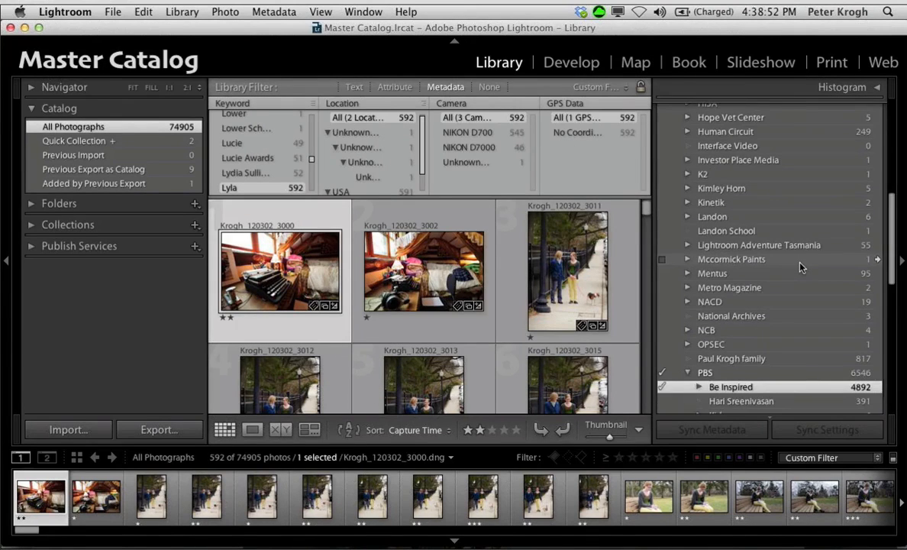
Step: Nest the Hari Sreenivasan keyword inside News Hour, expand News Hour to check it, and collapse the PBS keyword
{"action": "scroll", "coordinate": [800, 265], "scroll_direction": "down", "scroll_amount": 3}
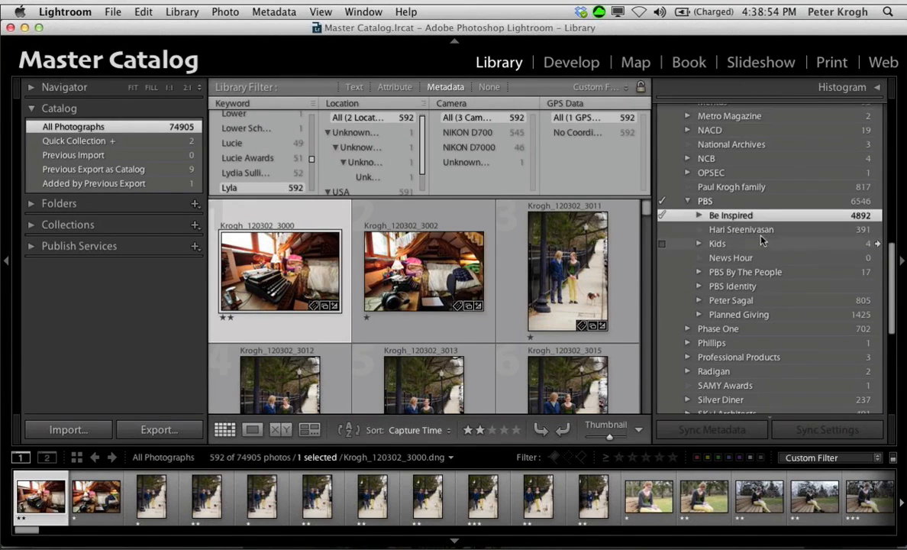
{"action": "left_click_drag", "start_coordinate": [737, 229], "coordinate": [764, 260]}
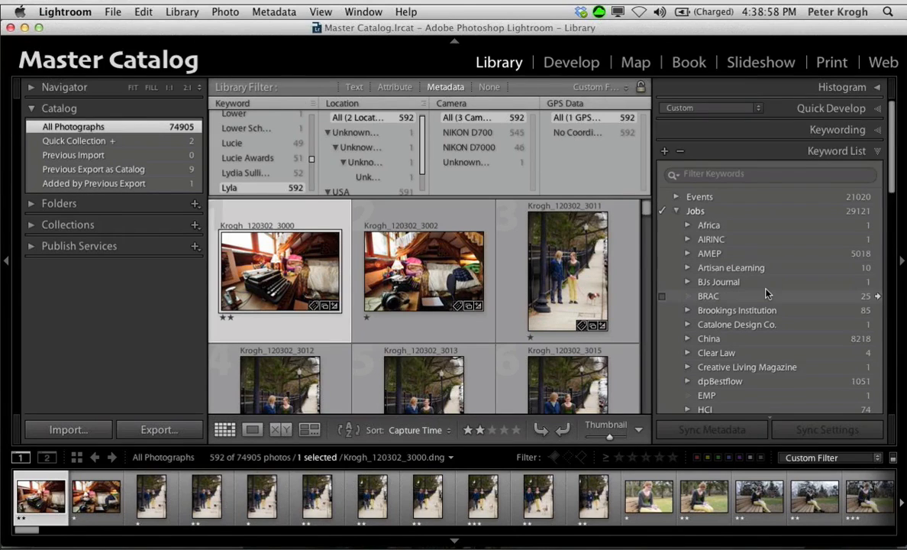
{"action": "scroll", "coordinate": [768, 293], "scroll_direction": "down", "scroll_amount": 5}
{"action": "scroll", "coordinate": [767, 293], "scroll_direction": "down", "scroll_amount": 10}
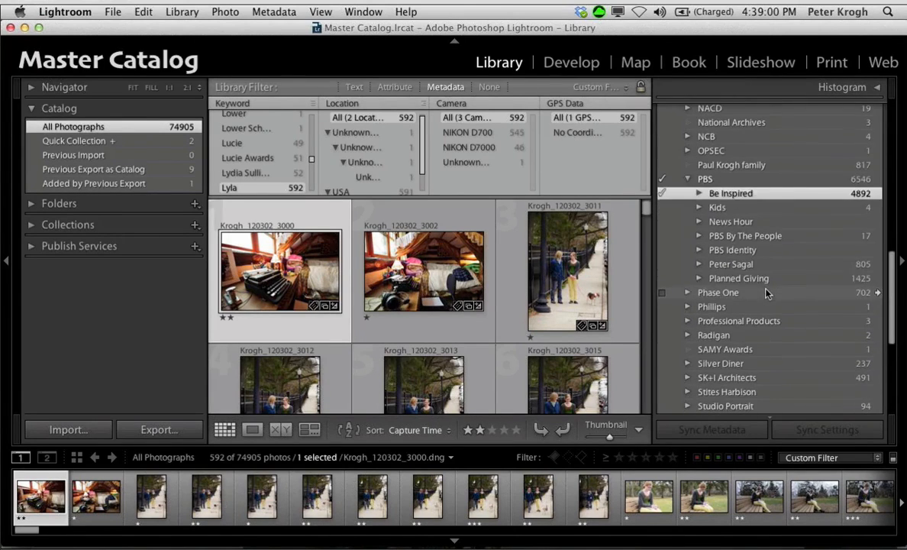
{"action": "left_click", "coordinate": [699, 222]}
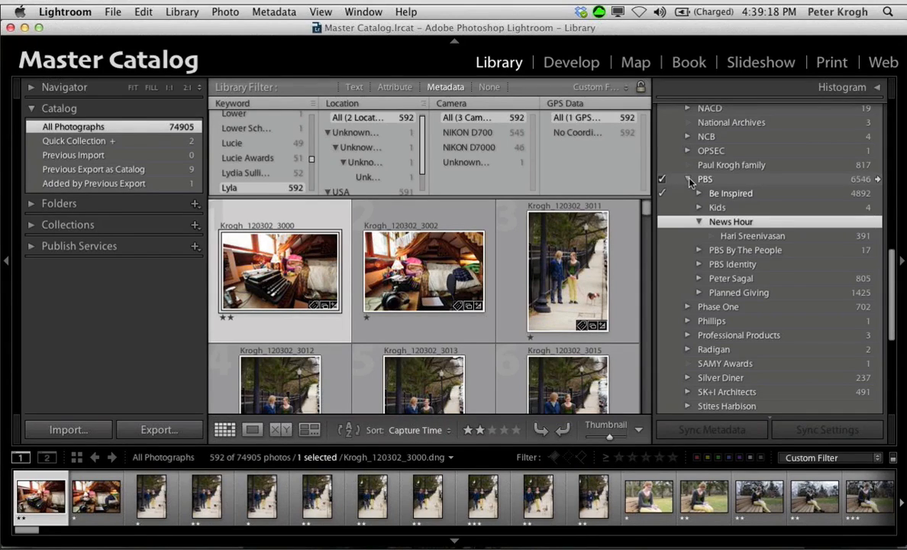
{"action": "left_click", "coordinate": [690, 180]}
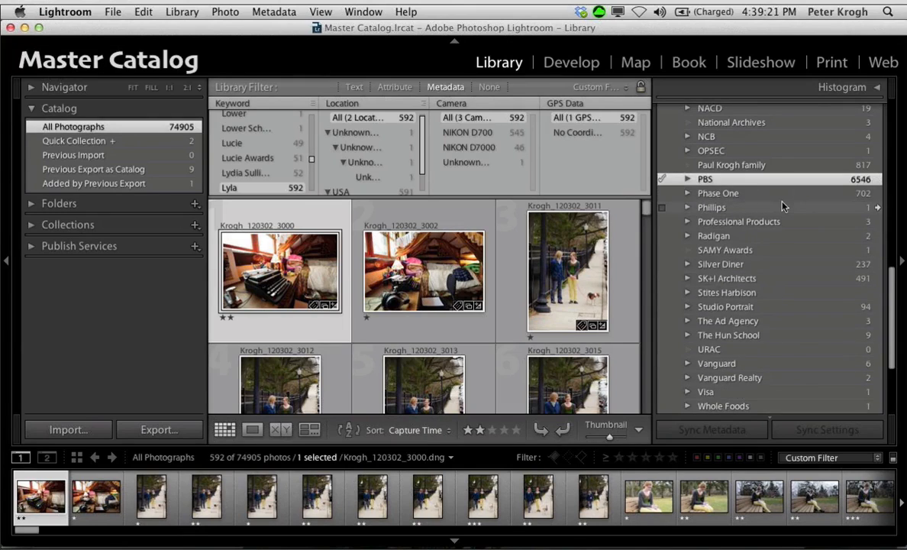
Step: Examine the keywords nested under AMEP, including Team, and collapse AMEP again
{"action": "scroll", "coordinate": [783, 207], "scroll_direction": "up", "scroll_amount": 15}
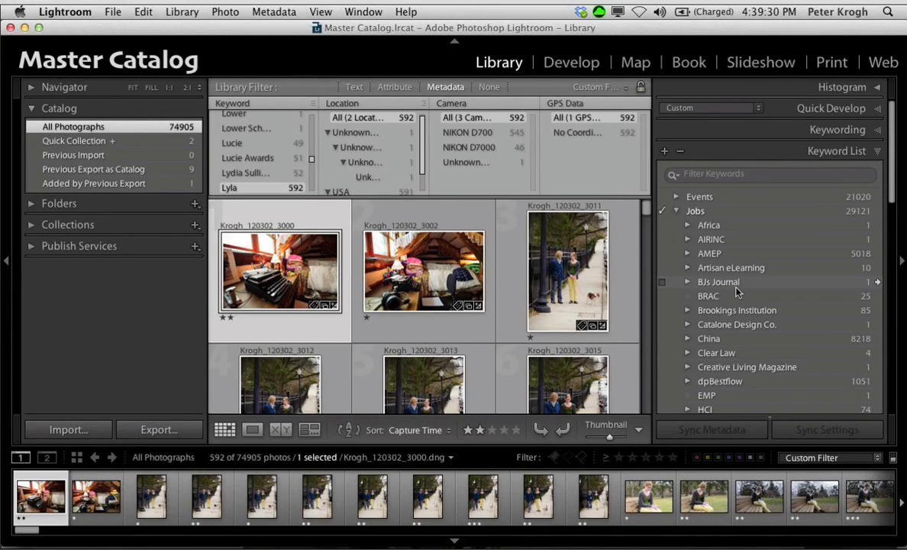
{"action": "left_click", "coordinate": [687, 253]}
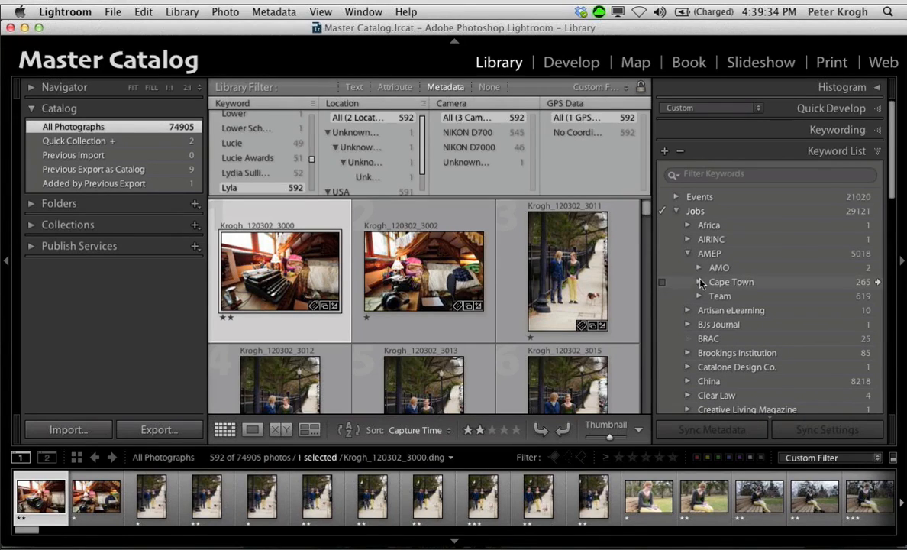
{"action": "left_click", "coordinate": [699, 296]}
{"action": "left_click", "coordinate": [687, 253]}
Step: Expand the HISA job keyword, its HISA 2 project and the Sequence keyword to show the numbered trip stages
{"action": "scroll", "coordinate": [749, 299], "scroll_direction": "down", "scroll_amount": 5}
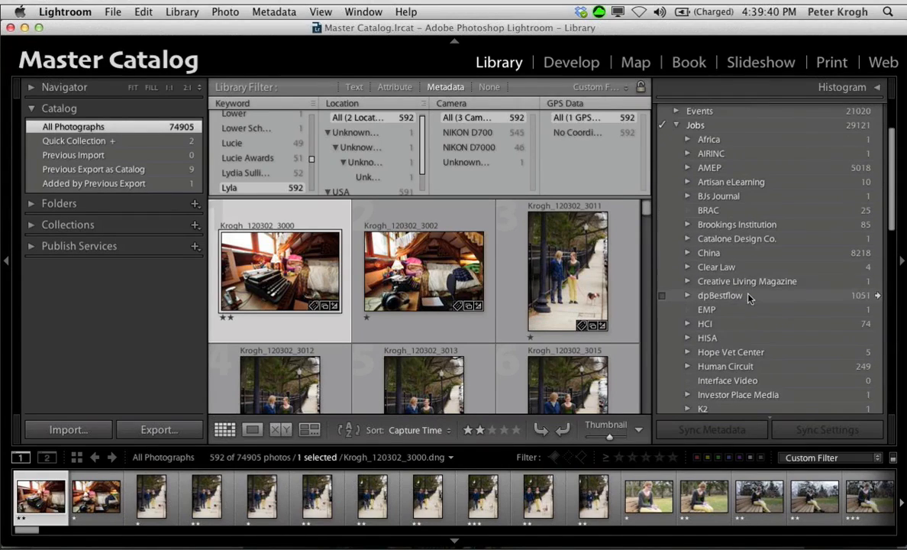
{"action": "left_click", "coordinate": [688, 338]}
{"action": "scroll", "coordinate": [691, 290], "scroll_direction": "down", "scroll_amount": 8}
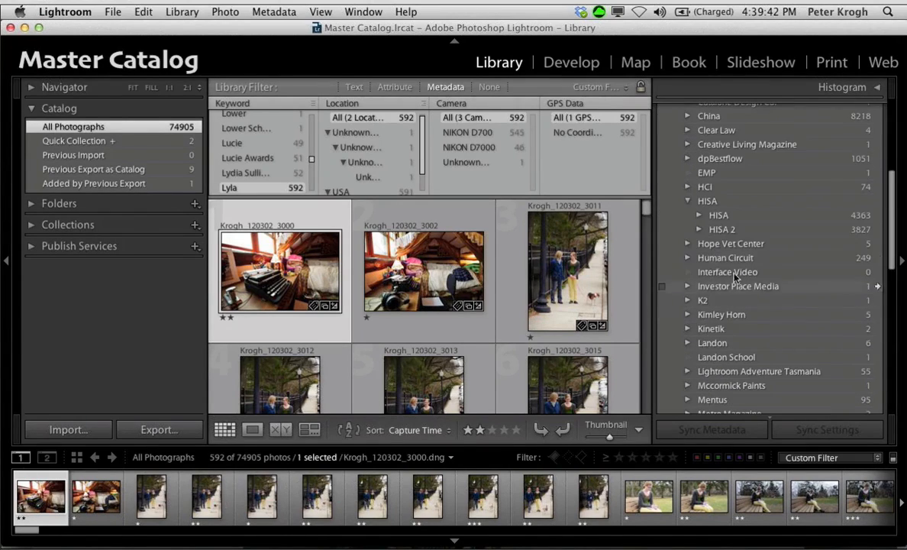
{"action": "left_click", "coordinate": [700, 230]}
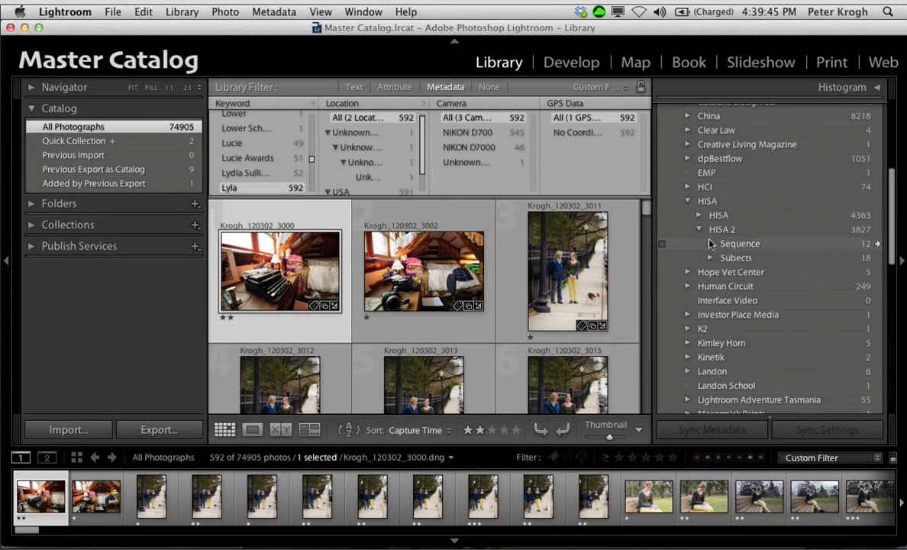
{"action": "left_click", "coordinate": [710, 244]}
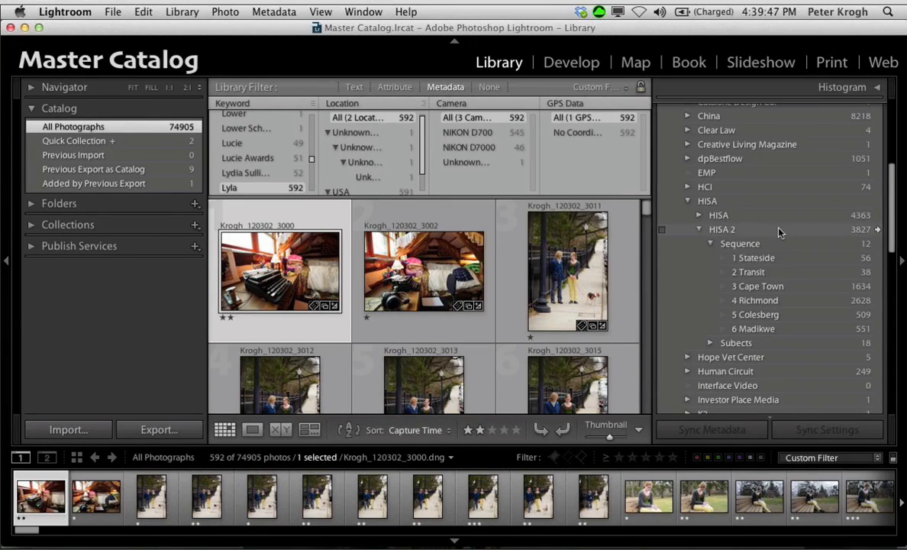
Step: Show the photos tagged 1 Stateside, 2 Transit and 3 Cape Town in turn
{"action": "left_click", "coordinate": [875, 259]}
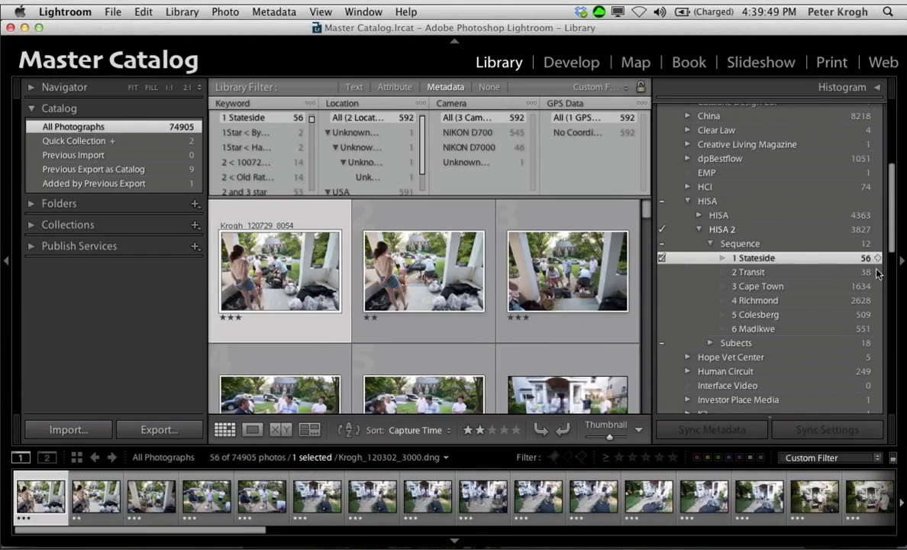
{"action": "left_click", "coordinate": [874, 273]}
{"action": "left_click", "coordinate": [875, 287]}
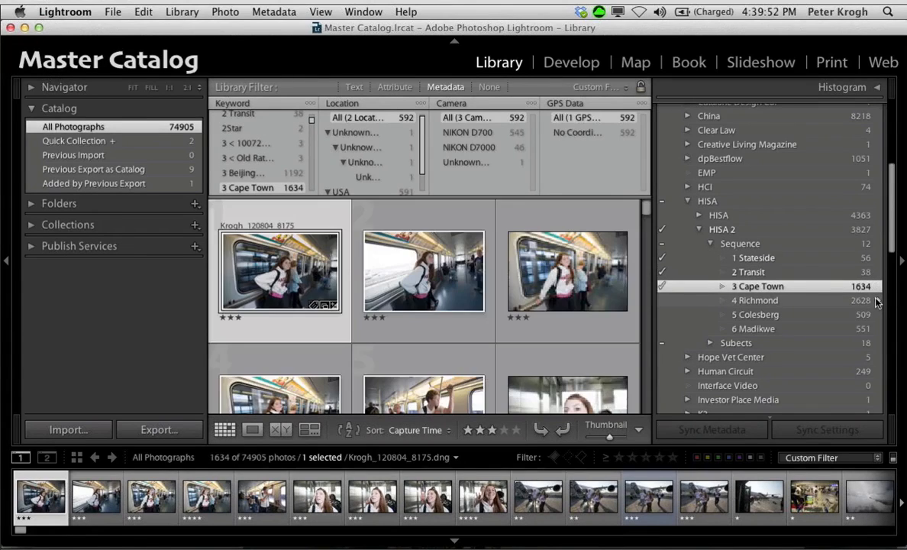
Step: Show the photos tagged 4 Richmond and 5 Colesberg in turn, and collapse the Sequence, HISA 2 and HISA keywords
{"action": "left_click", "coordinate": [876, 300]}
{"action": "left_click", "coordinate": [876, 315]}
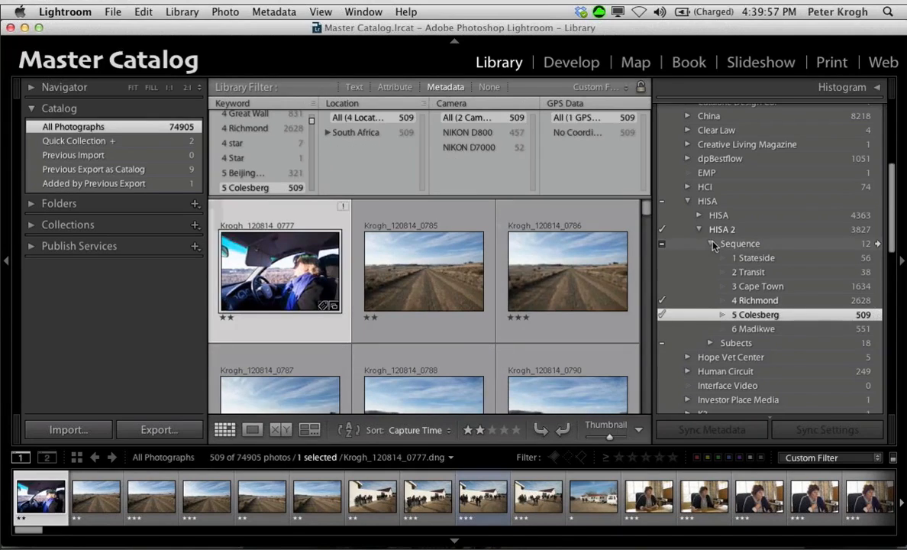
{"action": "left_click", "coordinate": [710, 243]}
{"action": "left_click", "coordinate": [699, 230]}
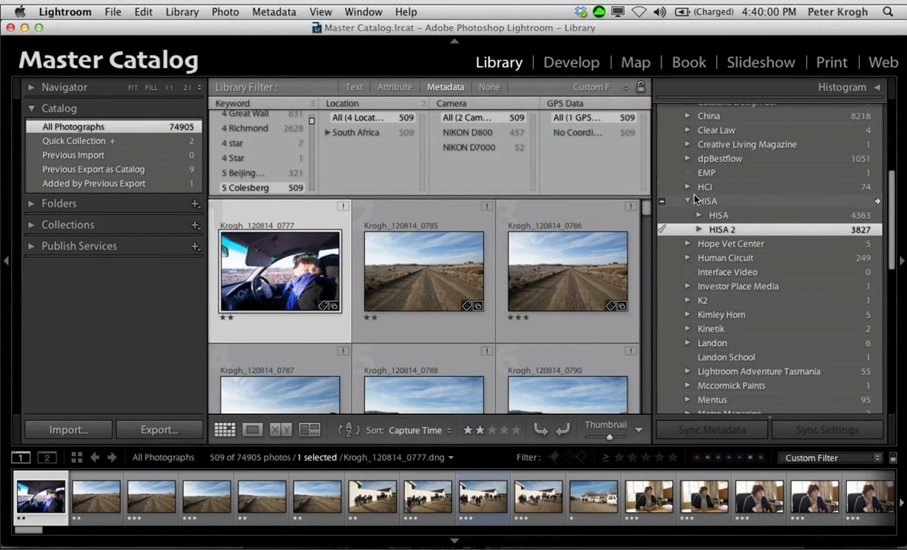
{"action": "left_click", "coordinate": [699, 202]}
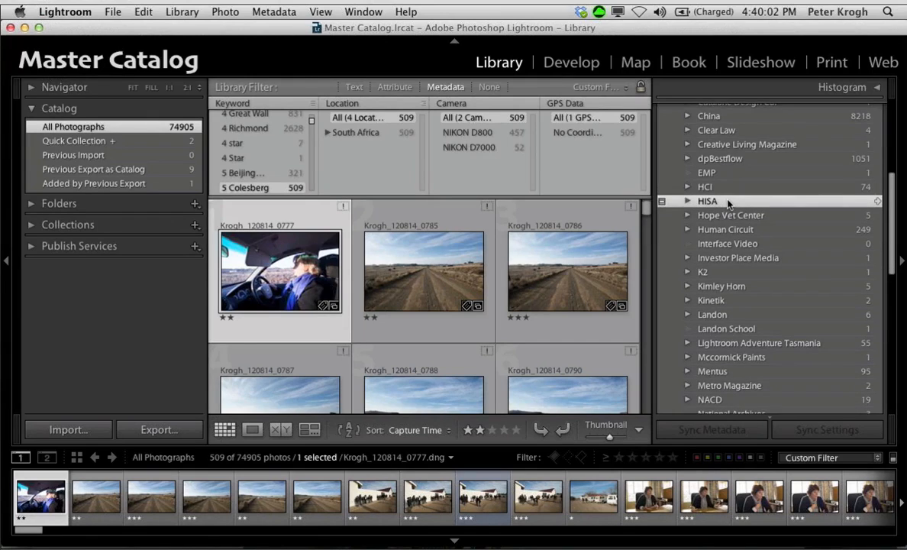
Step: Rename the top-level Jobs keyword as Assignments
{"action": "scroll", "coordinate": [727, 202], "scroll_direction": "up", "scroll_amount": 10}
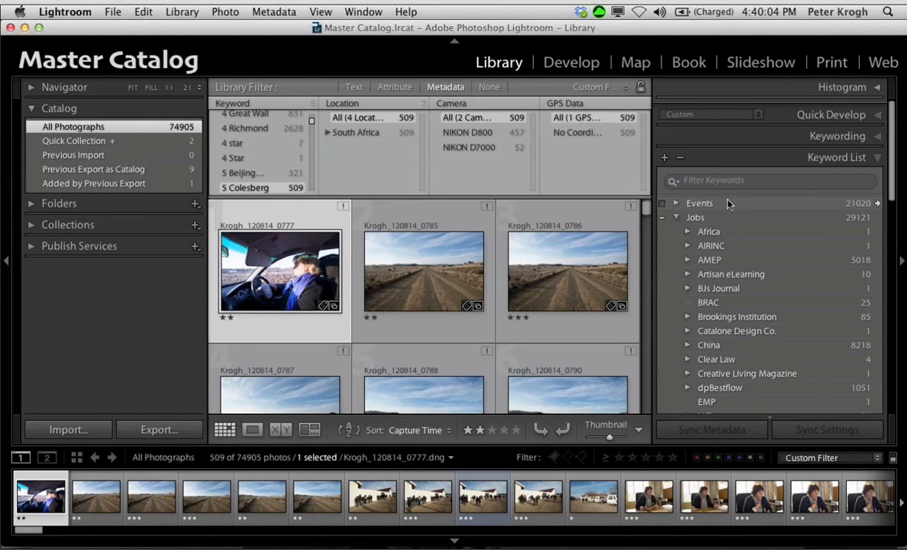
{"action": "scroll", "coordinate": [714, 207], "scroll_direction": "down", "scroll_amount": 1}
{"action": "right_click", "coordinate": [695, 218]}
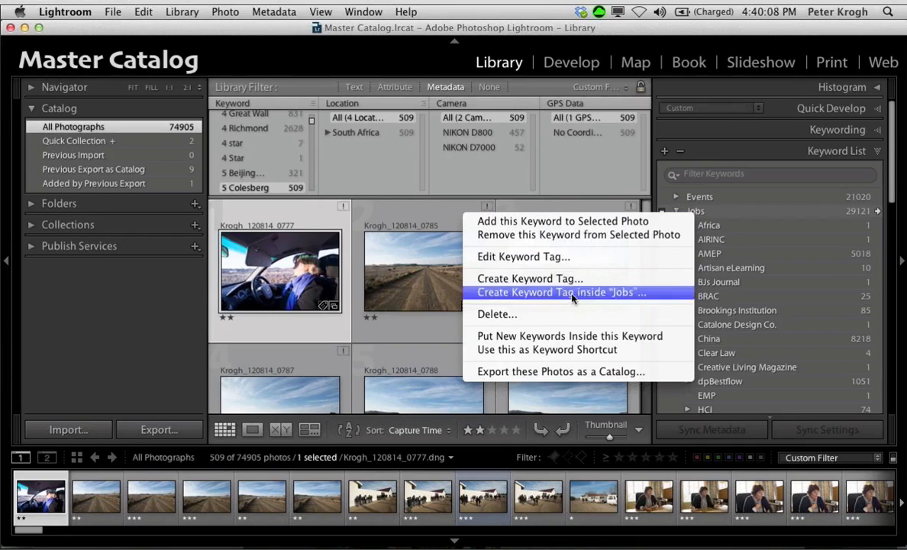
{"action": "left_click", "coordinate": [568, 257]}
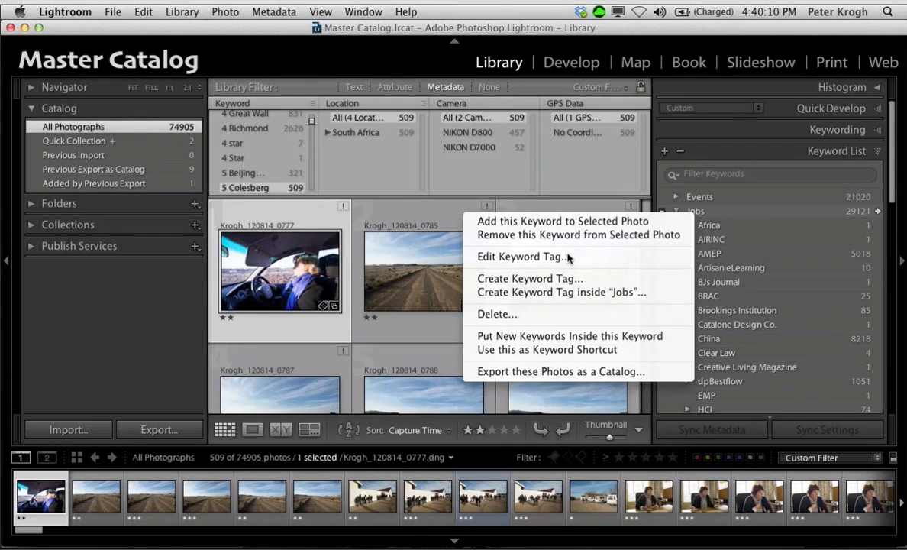
{"action": "type", "text": "Ass"}
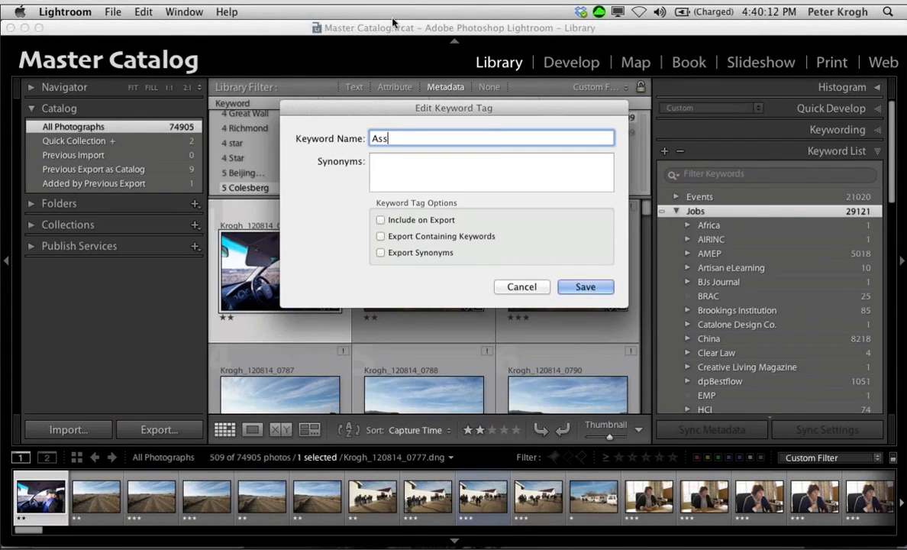
{"action": "type", "text": "ignments"}
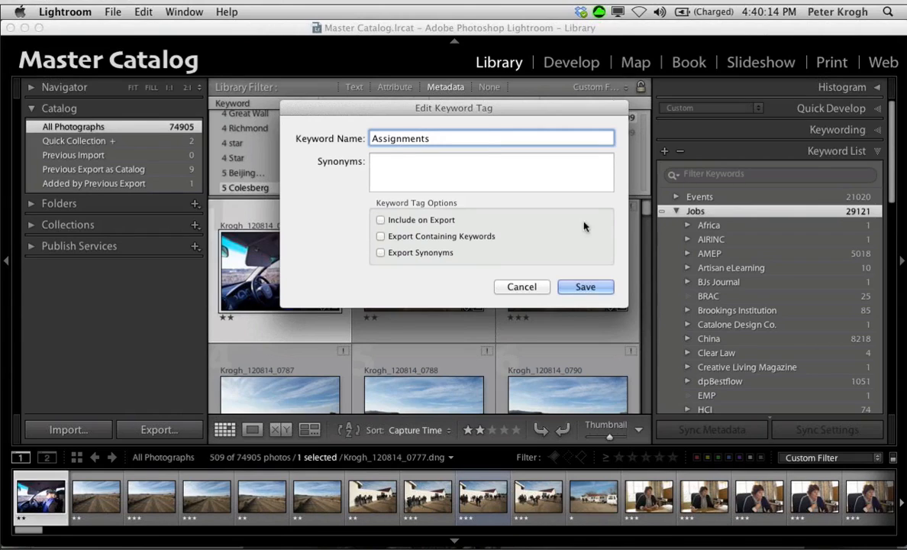
{"action": "key", "text": "Return"}
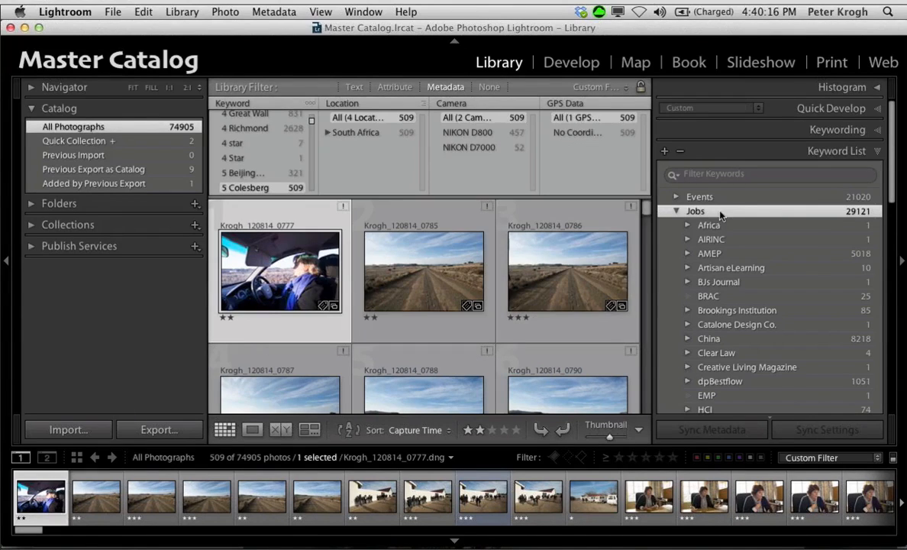
Step: Collapse the Assignments keyword and expand Events and its Family keyword to examine the nested family events
{"action": "left_click", "coordinate": [677, 211]}
{"action": "left_click", "coordinate": [676, 211]}
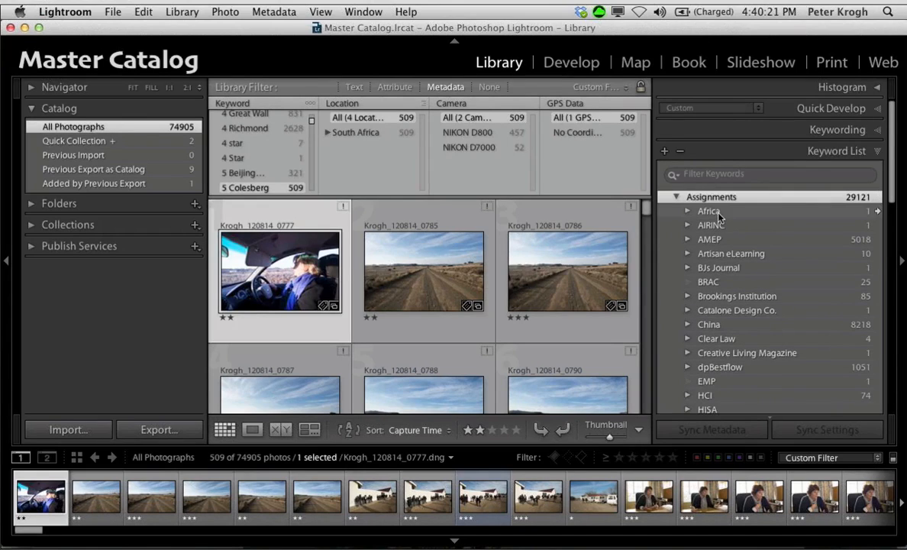
{"action": "left_click", "coordinate": [676, 197]}
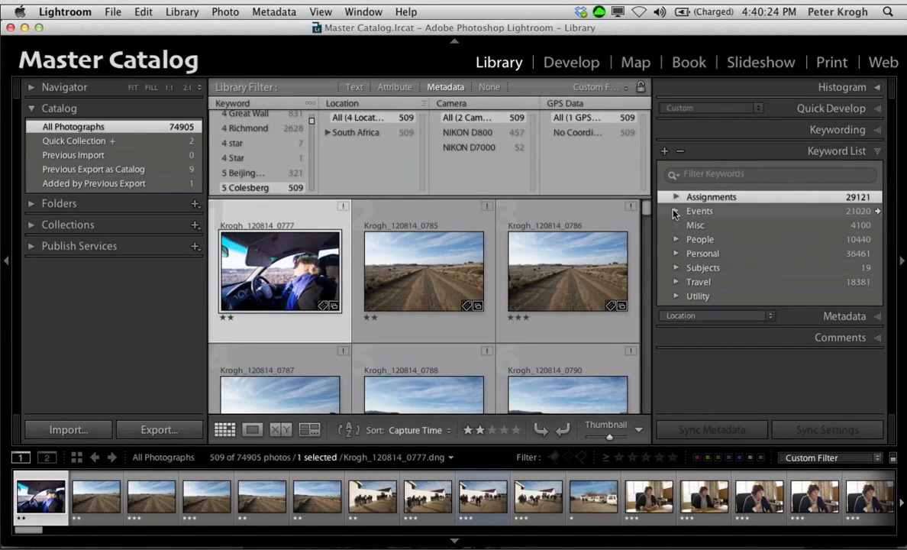
{"action": "left_click", "coordinate": [676, 211]}
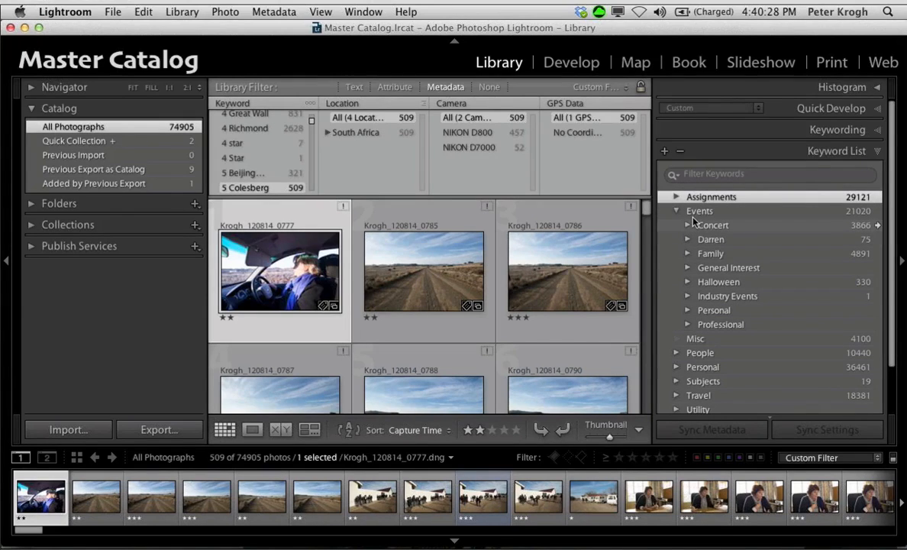
{"action": "left_click", "coordinate": [688, 253]}
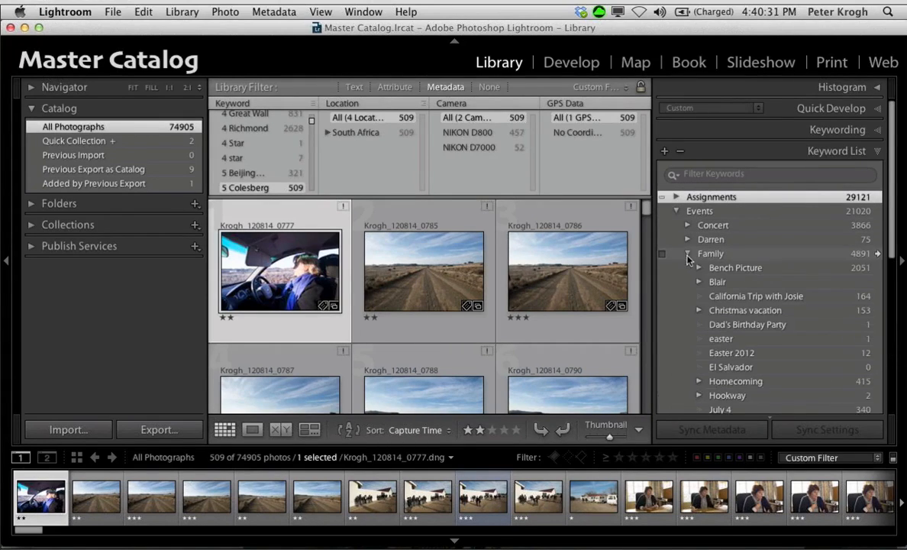
{"action": "scroll", "coordinate": [714, 200], "scroll_direction": "down", "scroll_amount": 3}
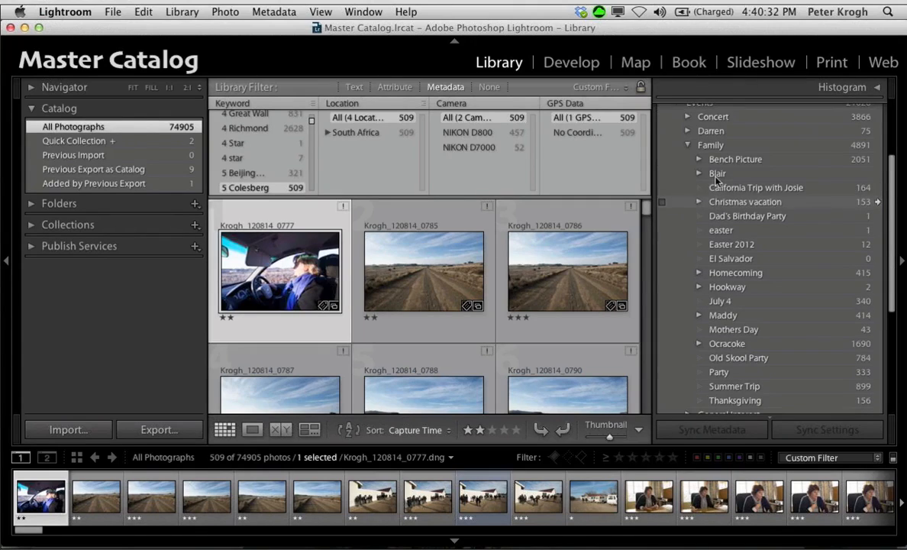
Step: Show the photos tagged with the California trip keyword under Family and browse through them
{"action": "left_click", "coordinate": [879, 188]}
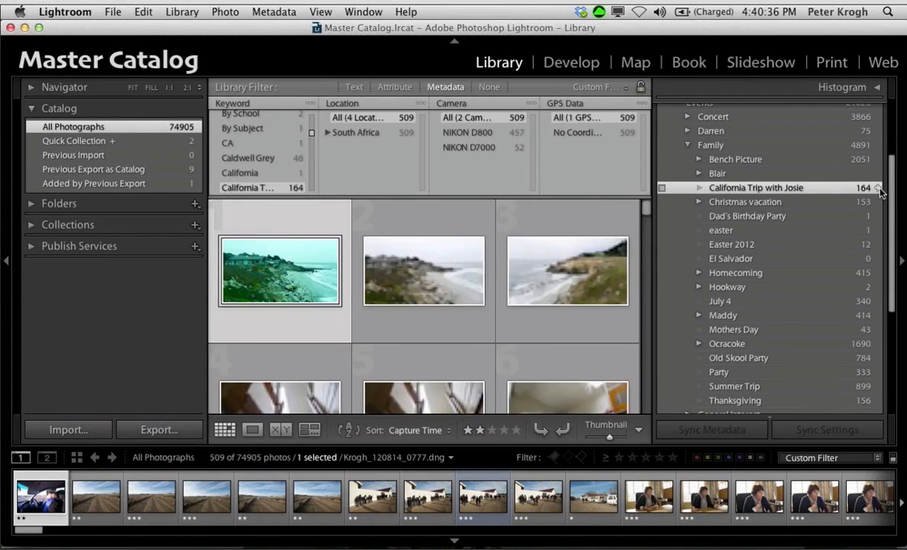
{"action": "scroll", "coordinate": [259, 237], "scroll_direction": "down", "scroll_amount": 15}
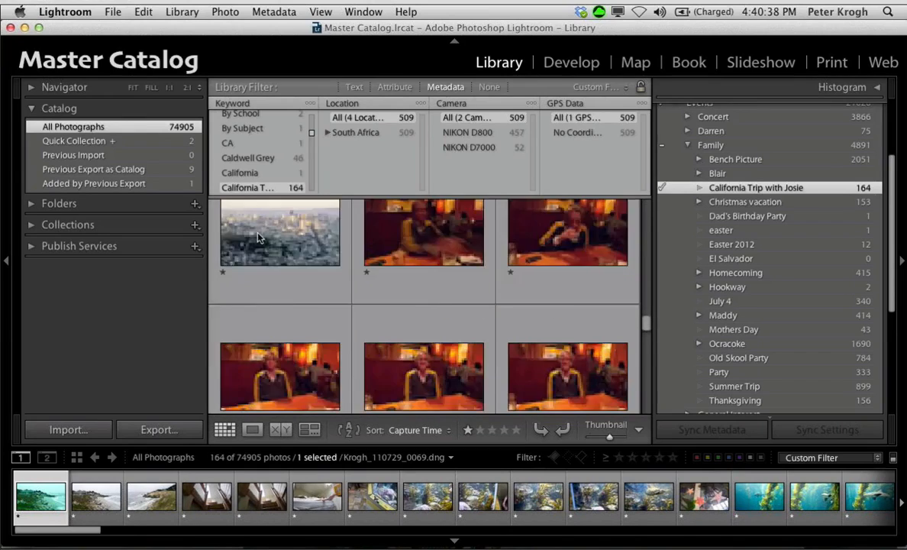
{"action": "scroll", "coordinate": [758, 283], "scroll_direction": "up", "scroll_amount": 1}
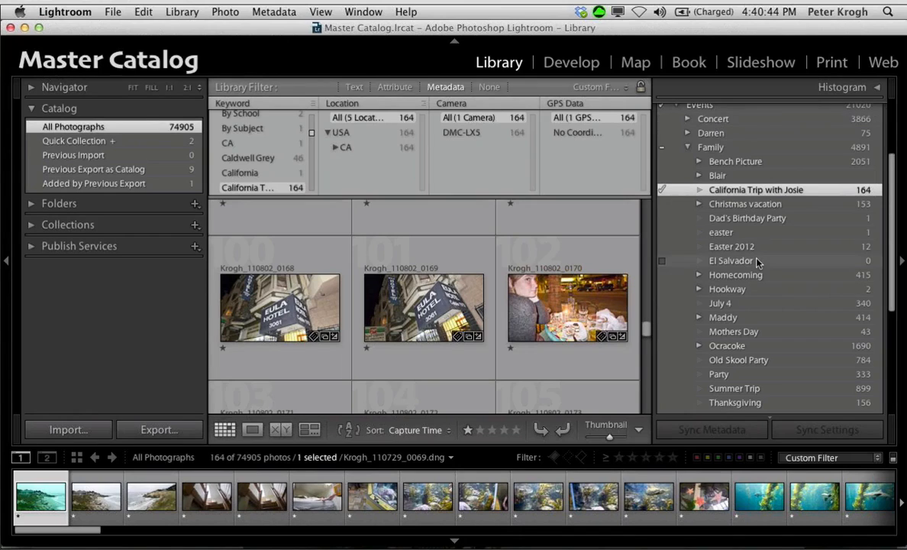
{"action": "scroll", "coordinate": [756, 305], "scroll_direction": "up", "scroll_amount": 5}
{"action": "scroll", "coordinate": [757, 262], "scroll_direction": "up", "scroll_amount": 3}
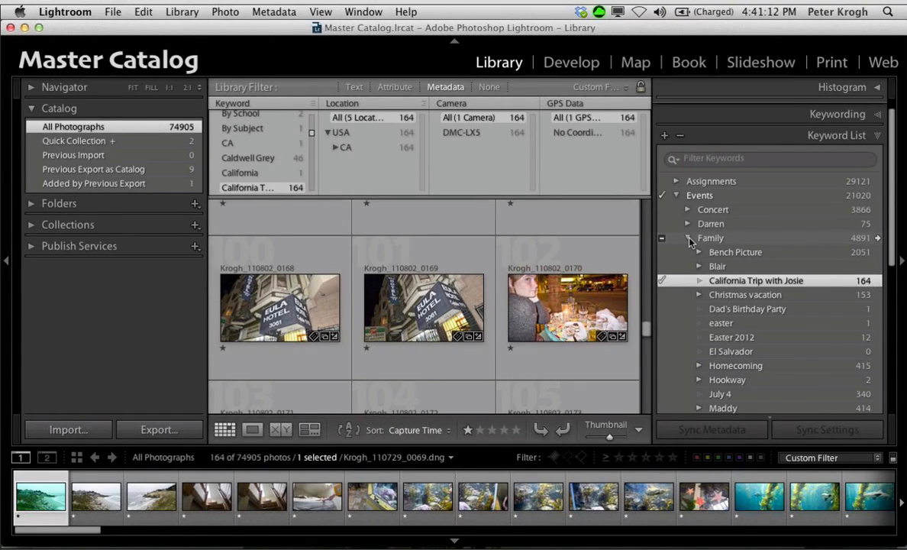
{"action": "left_click", "coordinate": [677, 182]}
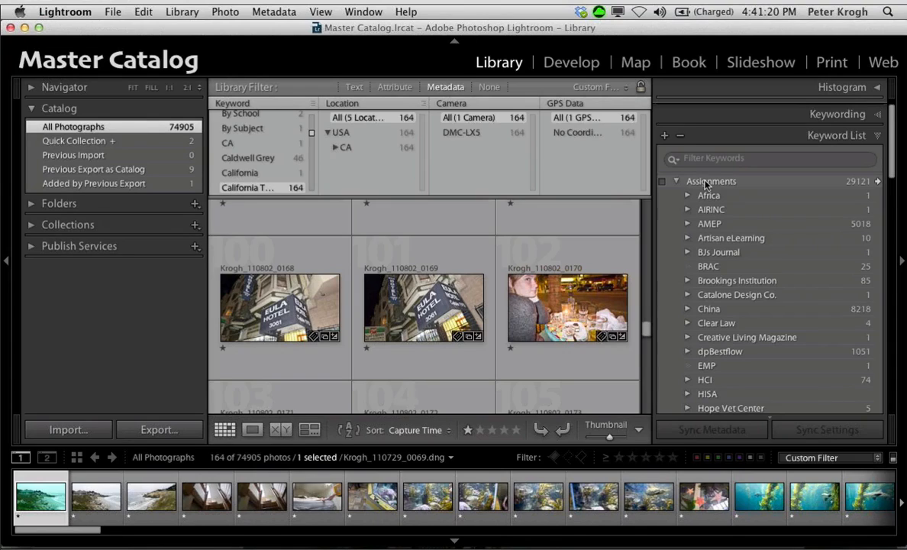
{"action": "right_click", "coordinate": [705, 183]}
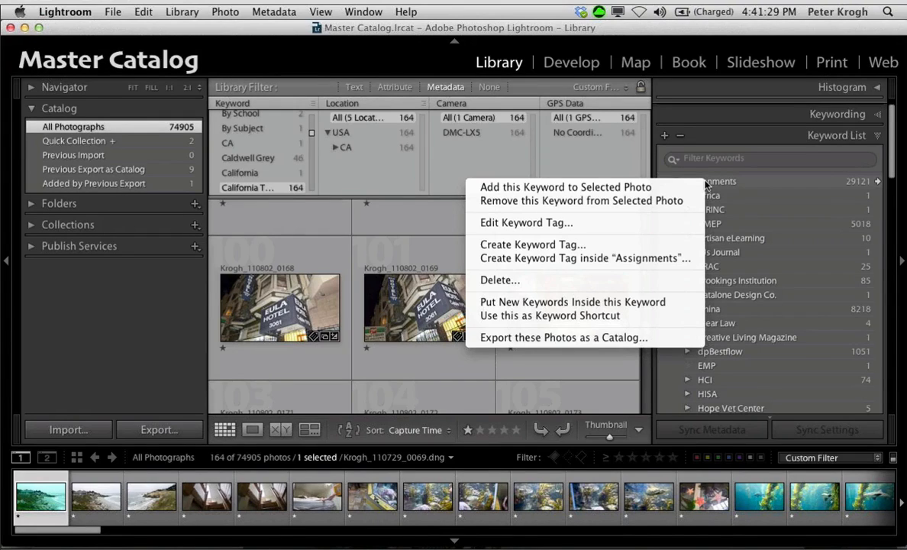
{"action": "left_click", "coordinate": [647, 257]}
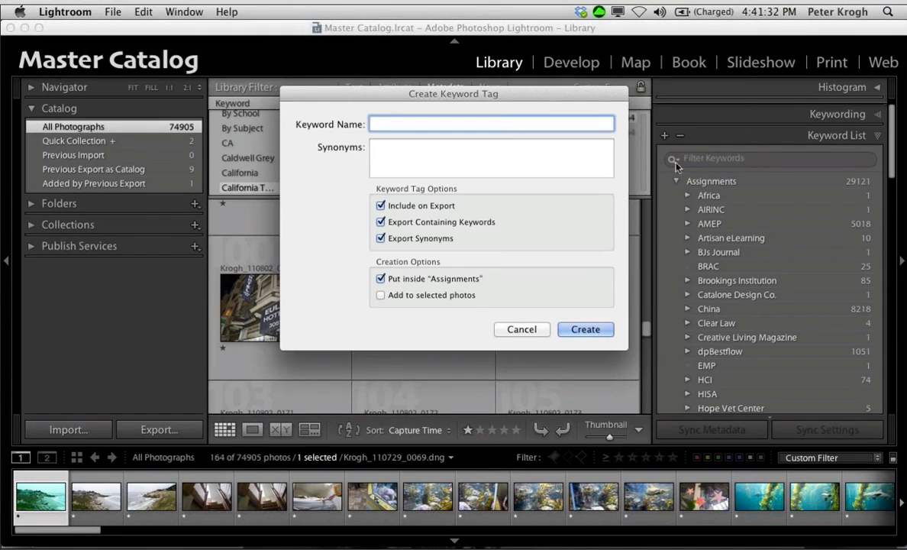
{"action": "left_click", "coordinate": [523, 329]}
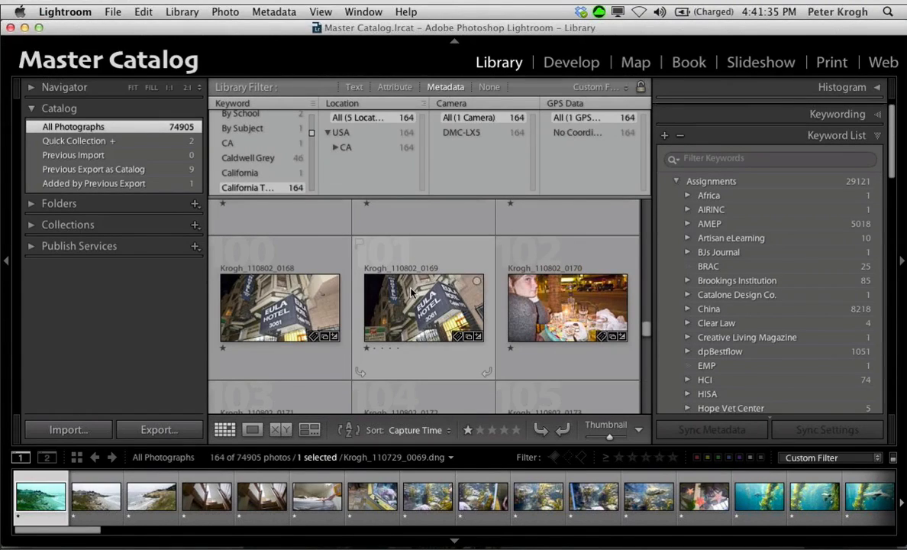
{"action": "scroll", "coordinate": [412, 292], "scroll_direction": "down", "scroll_amount": 3}
{"action": "scroll", "coordinate": [687, 320], "scroll_direction": "down", "scroll_amount": 10}
{"action": "scroll", "coordinate": [730, 336], "scroll_direction": "up", "scroll_amount": 9}
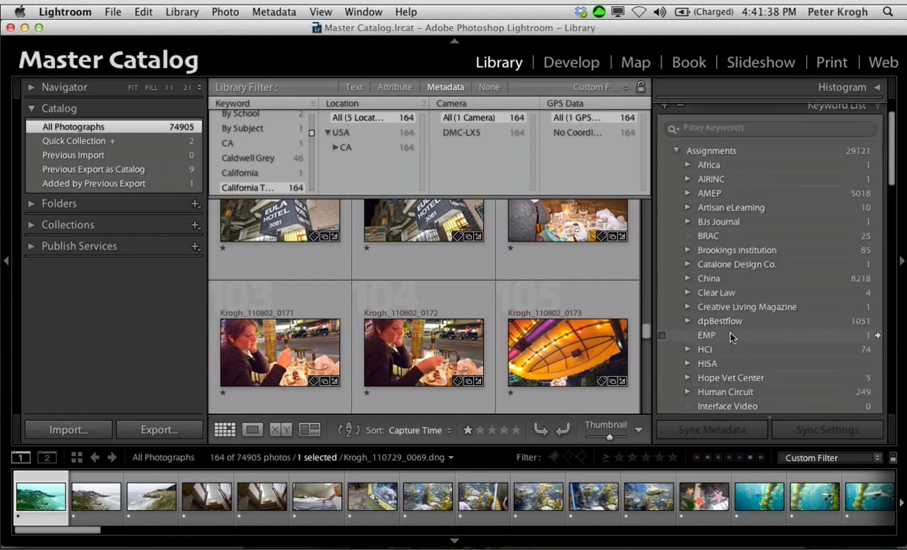
{"action": "scroll", "coordinate": [731, 337], "scroll_direction": "up", "scroll_amount": 1}
{"action": "left_click", "coordinate": [676, 166]}
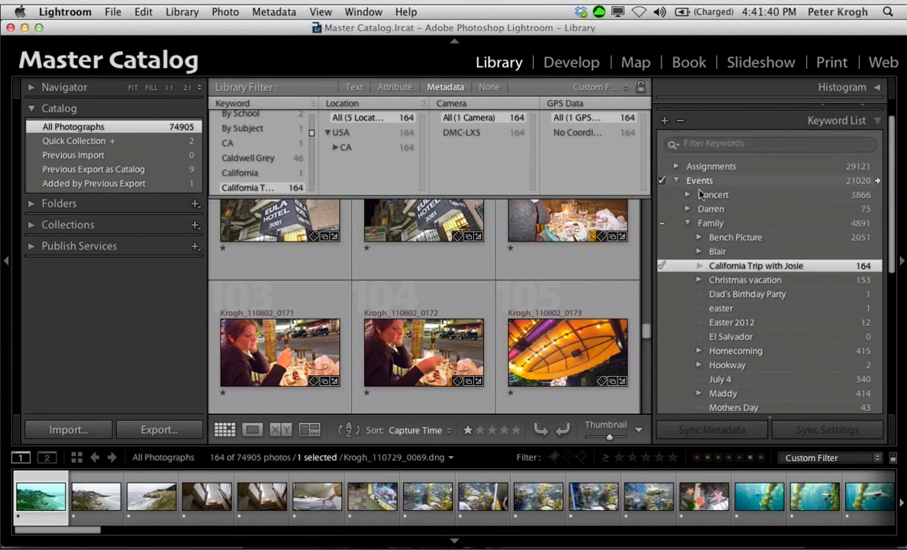
Step: Create a Restaurants keyword inside the California trip keyword and expand the trip to show it
{"action": "right_click", "coordinate": [745, 266]}
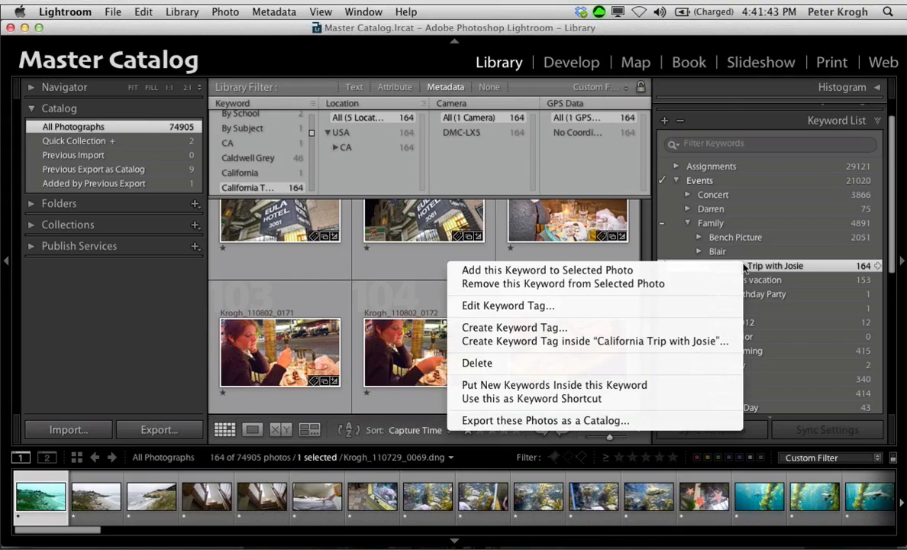
{"action": "left_click", "coordinate": [653, 344]}
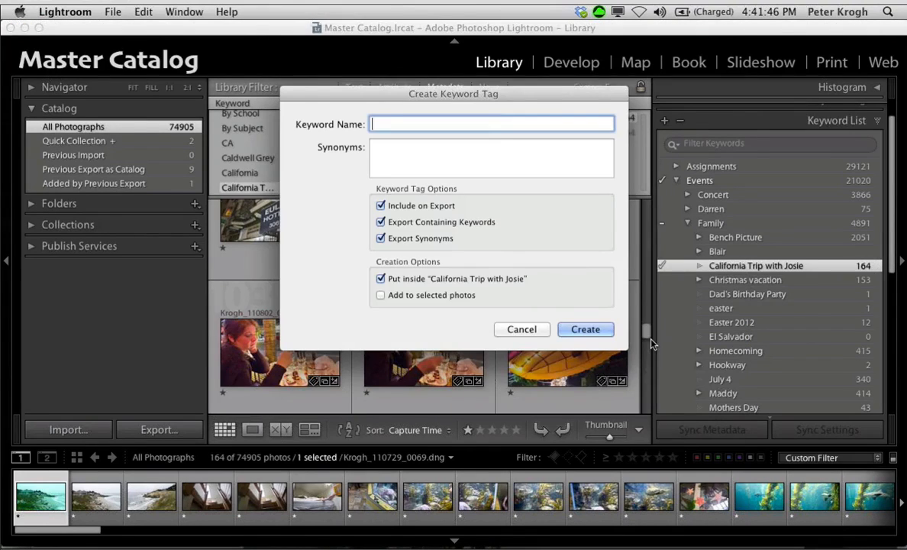
{"action": "type", "text": "Res"}
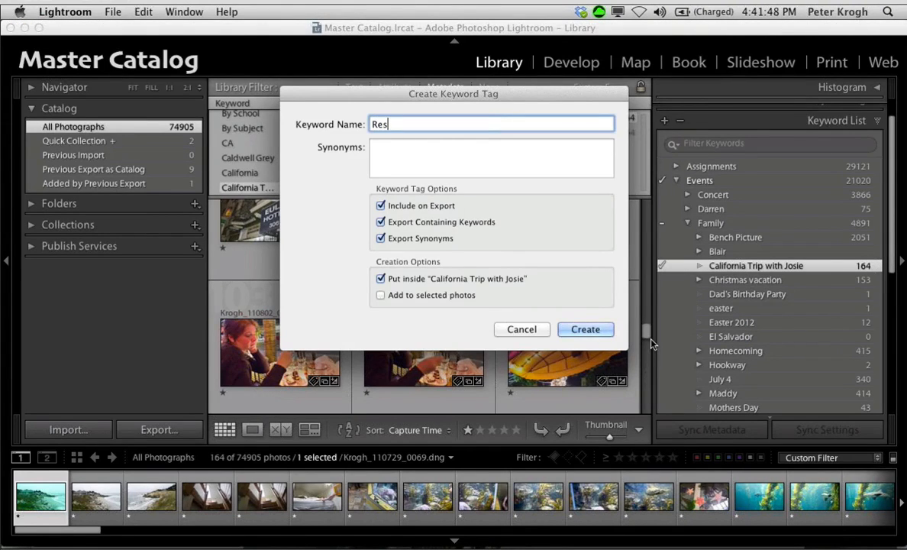
{"action": "type", "text": "taurants"}
{"action": "left_click", "coordinate": [578, 331]}
{"action": "left_click", "coordinate": [698, 296]}
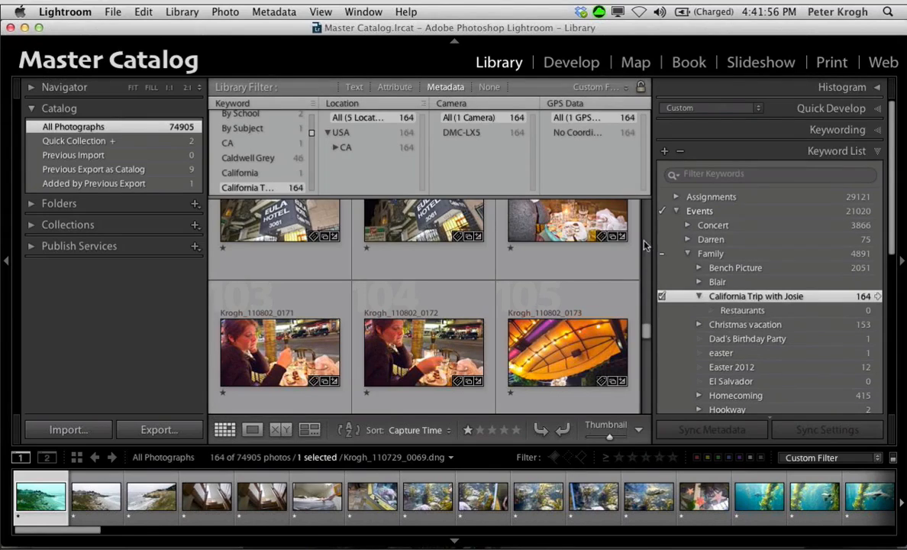
Step: Assign the Restaurants keyword to the three outdoor dinner photos ending in 0170 to 0172, and show the photos tagged with it
{"action": "left_click", "coordinate": [558, 218]}
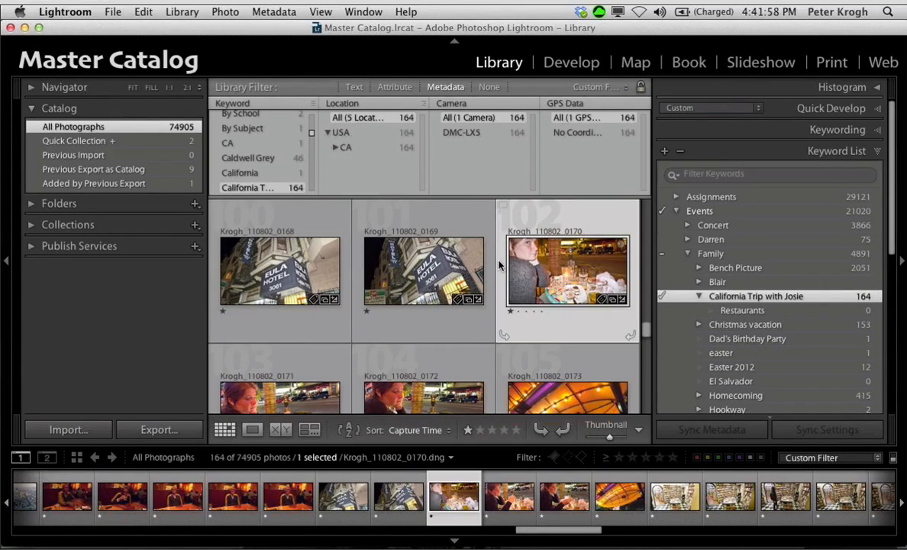
{"action": "left_click", "coordinate": [328, 309]}
{"action": "left_click", "coordinate": [525, 303]}
{"action": "scroll", "coordinate": [526, 306], "scroll_direction": "down", "scroll_amount": 3}
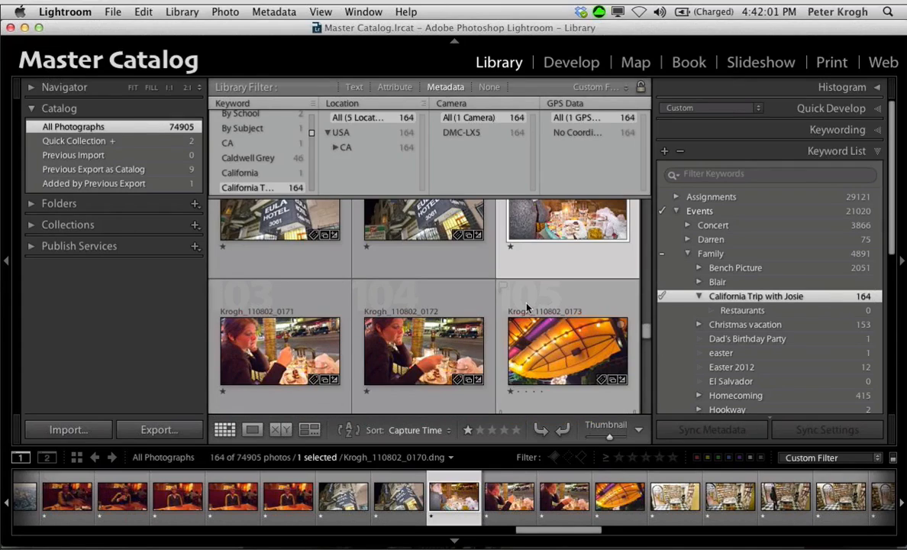
{"action": "left_click", "coordinate": [448, 321], "text": "shift"}
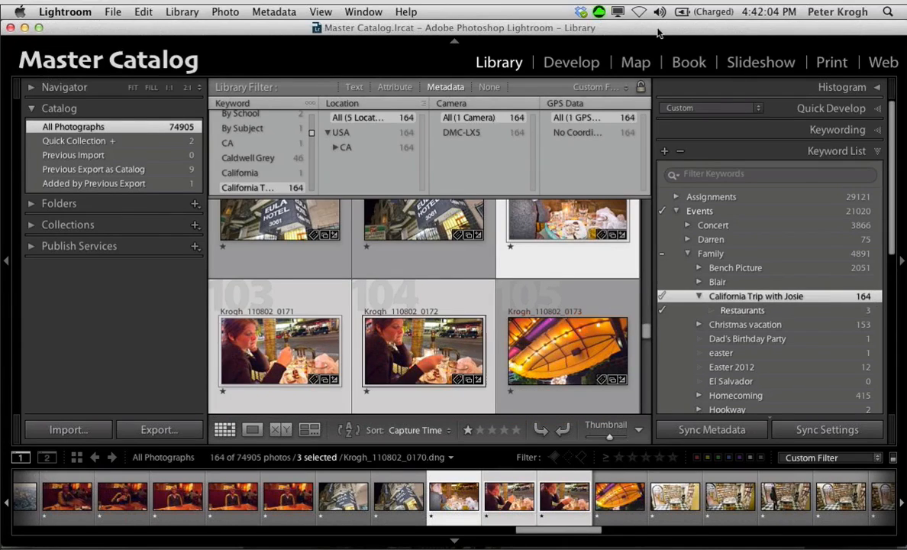
{"action": "left_click", "coordinate": [878, 311]}
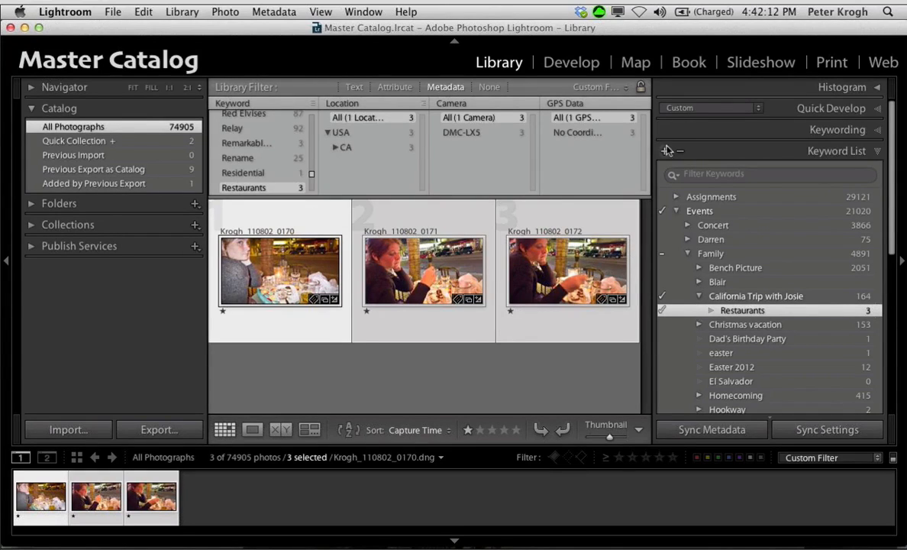
Step: Filter the keyword list by the family member's first name and show the photos tagged with the studio keyword under Phase One
{"action": "left_click", "coordinate": [695, 176]}
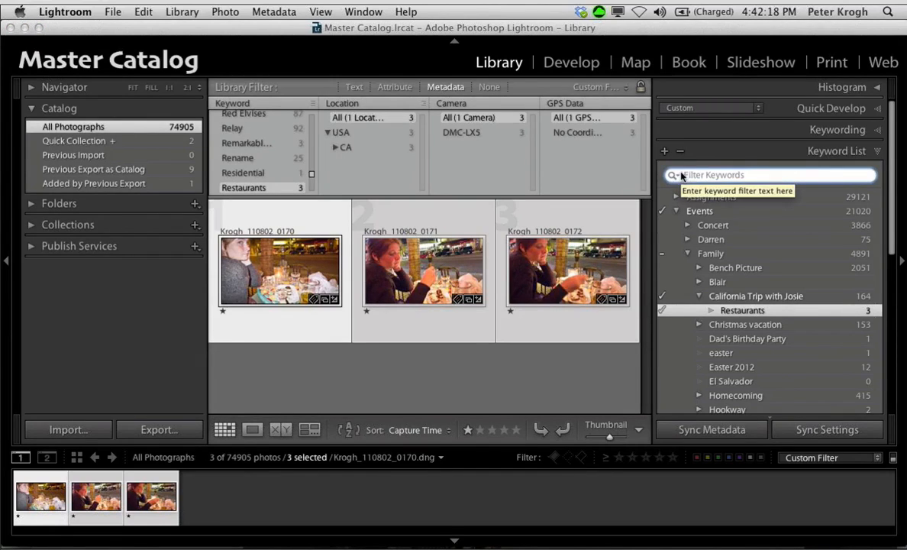
{"action": "type", "text": "Josie"}
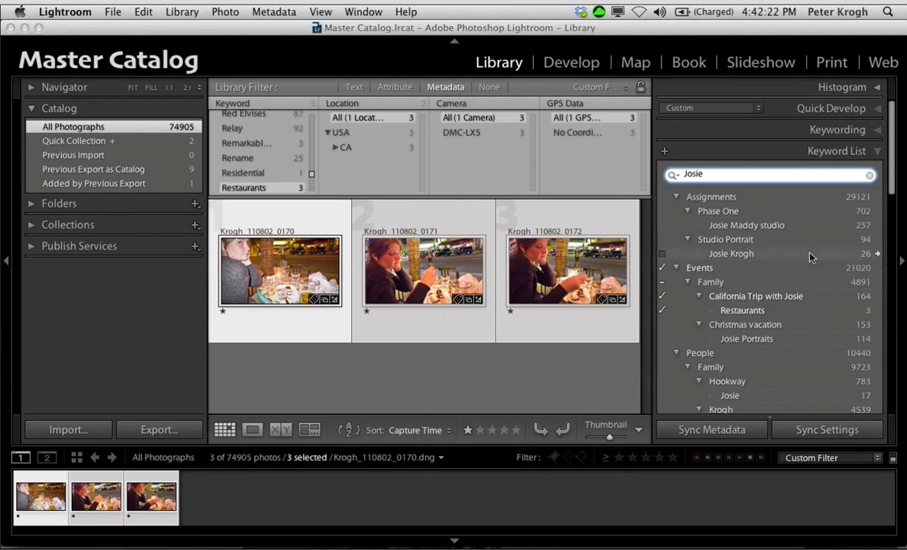
{"action": "left_click", "coordinate": [878, 226]}
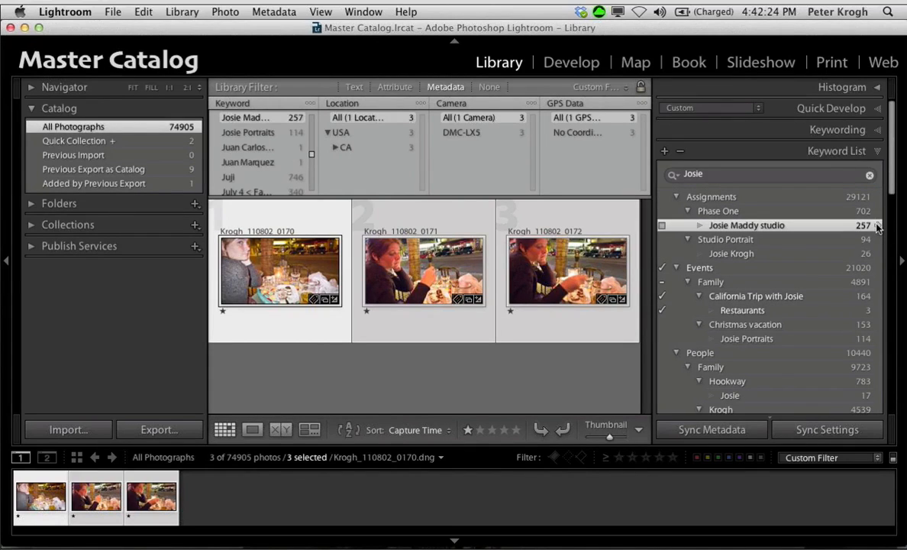
Step: Show in turn the photos tagged with the family member's Studio Portrait, California trip, Birthday and Cooking keywords
{"action": "left_click", "coordinate": [877, 254]}
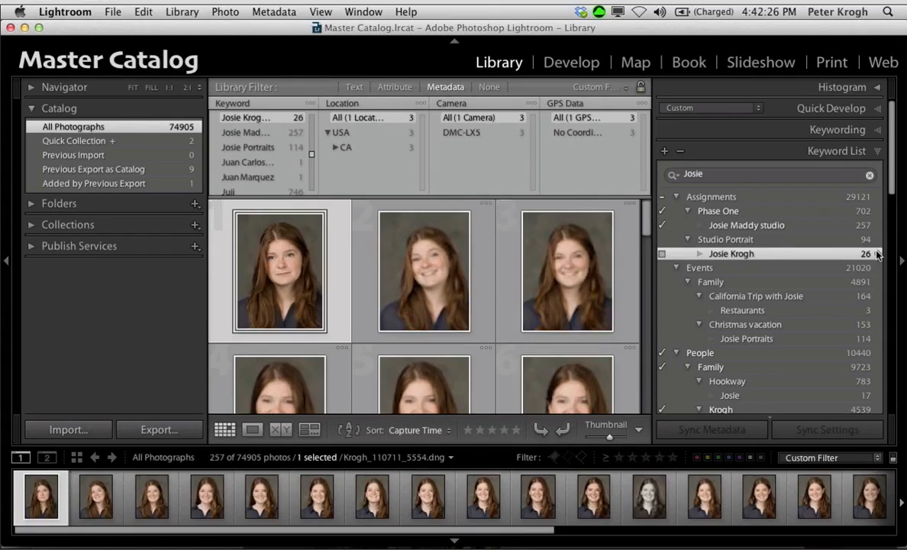
{"action": "left_click", "coordinate": [877, 297]}
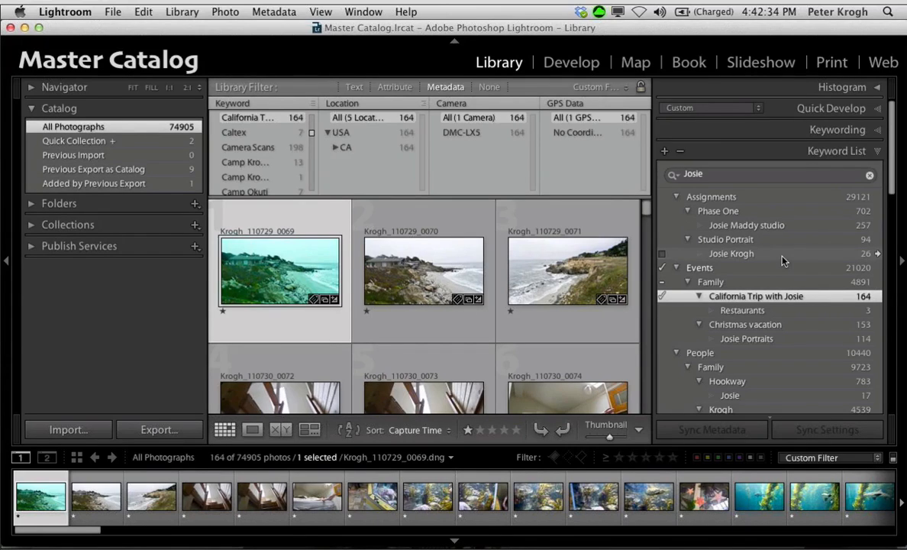
{"action": "scroll", "coordinate": [782, 261], "scroll_direction": "down", "scroll_amount": 3}
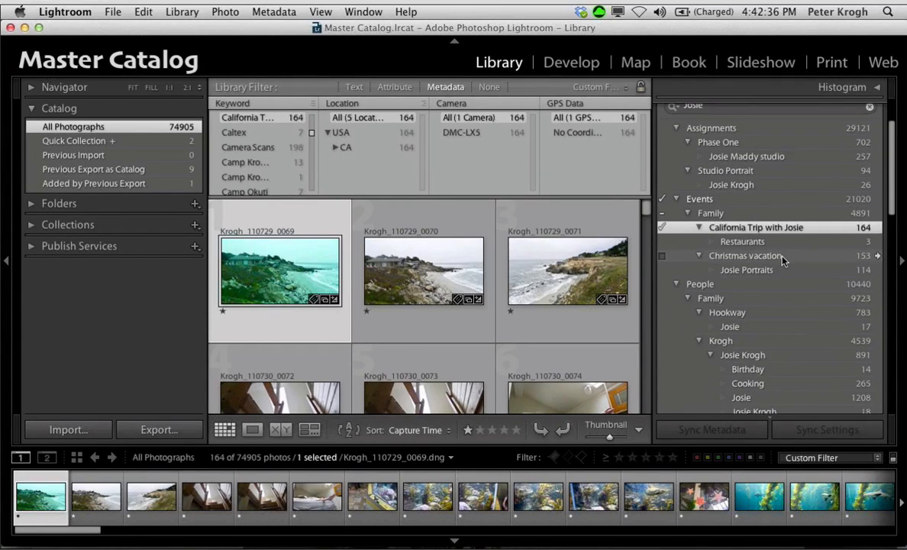
{"action": "scroll", "coordinate": [783, 261], "scroll_direction": "down", "scroll_amount": 1}
{"action": "scroll", "coordinate": [782, 261], "scroll_direction": "down", "scroll_amount": 1}
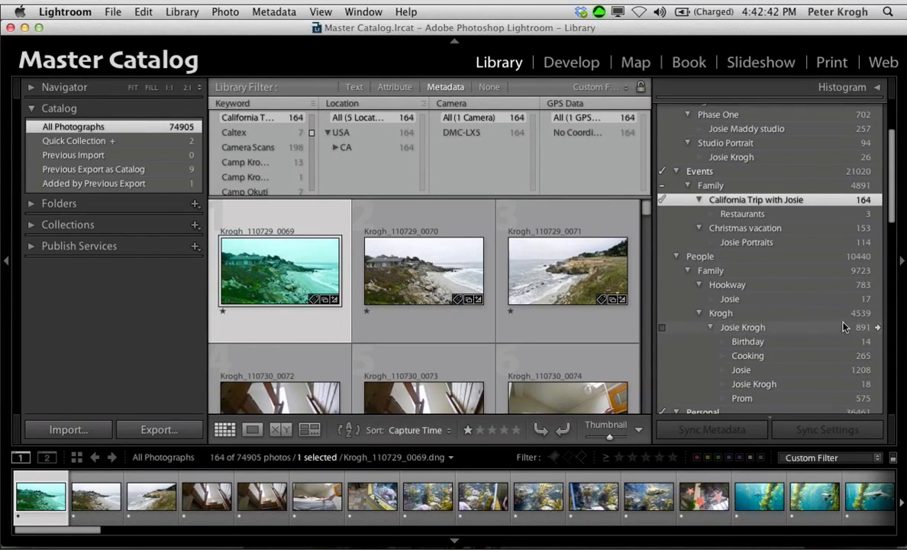
{"action": "left_click", "coordinate": [876, 343]}
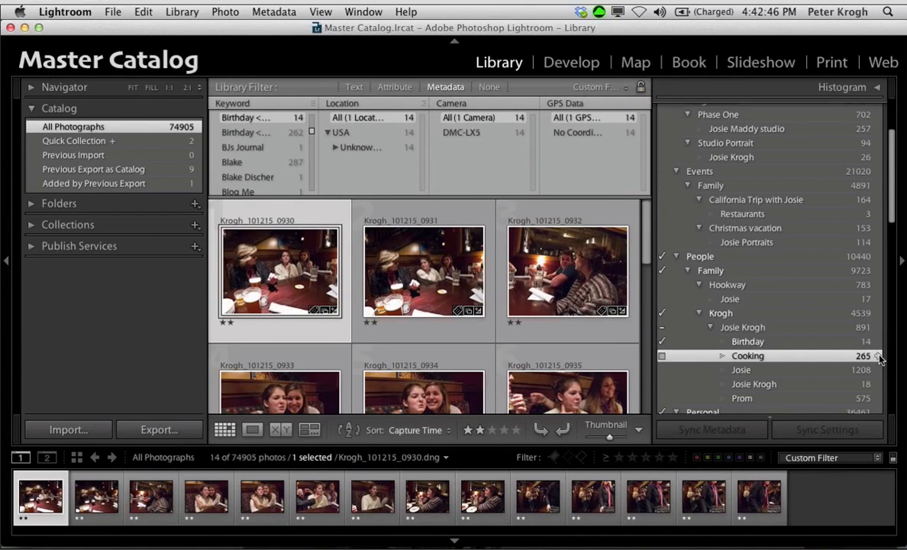
{"action": "left_click", "coordinate": [878, 357]}
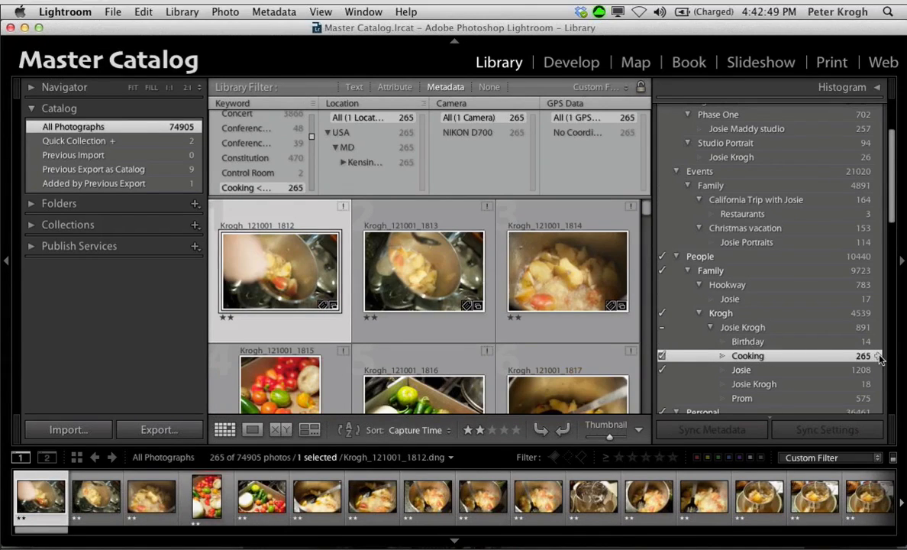
Step: Clear the keyword list filter and collapse the Events and People keyword hierarchies
{"action": "scroll", "coordinate": [878, 357], "scroll_direction": "up", "scroll_amount": 5}
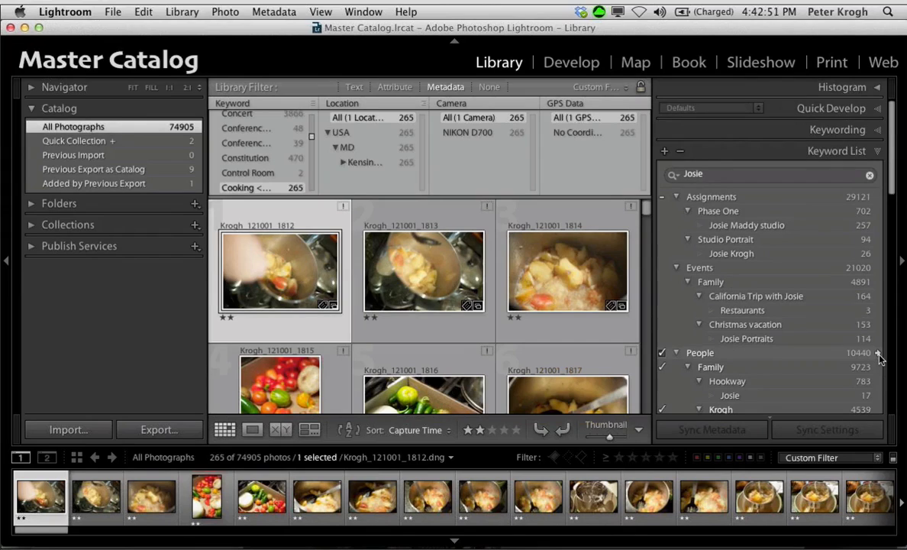
{"action": "left_click", "coordinate": [688, 175]}
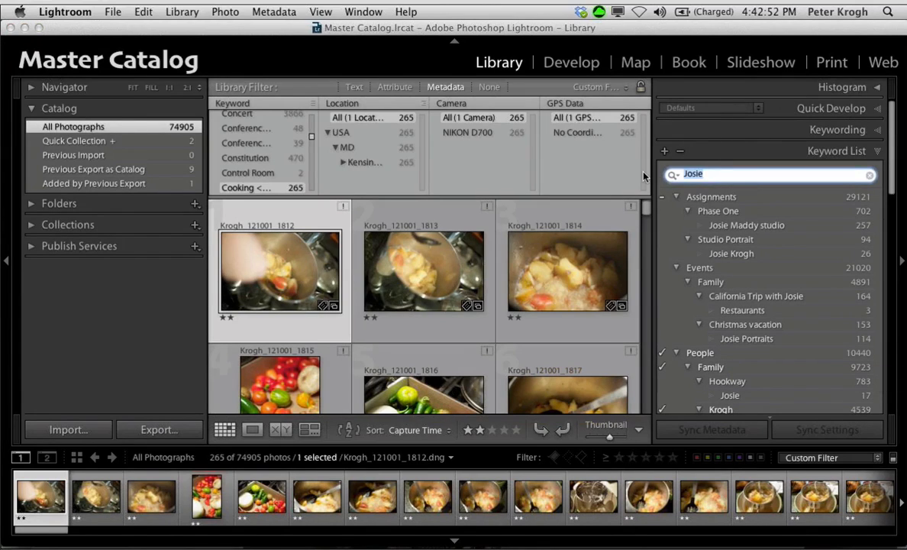
{"action": "key", "text": "BackSpace"}
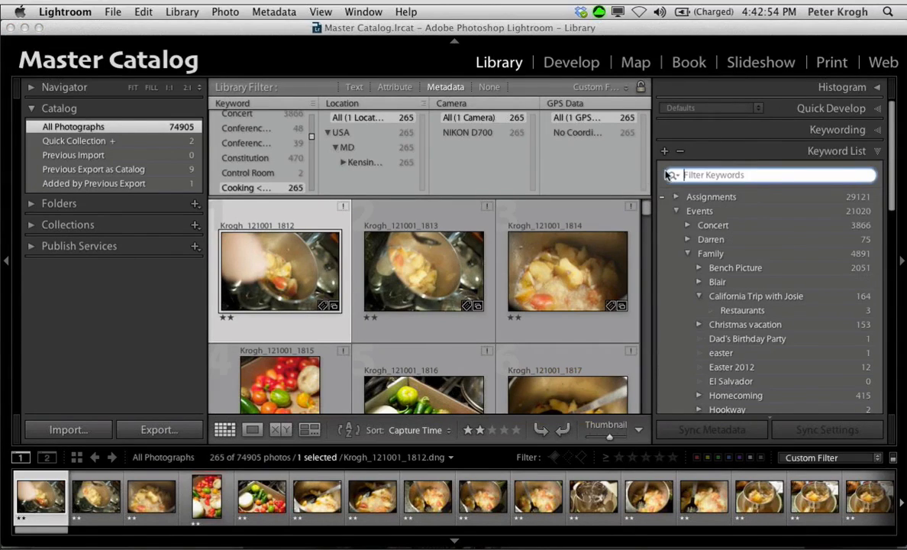
{"action": "left_click", "coordinate": [677, 211]}
{"action": "left_click", "coordinate": [677, 212]}
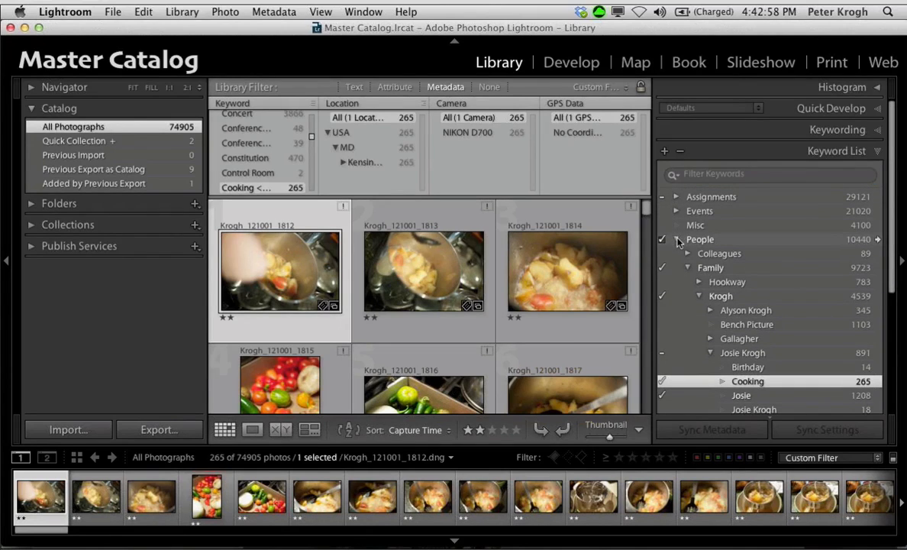
{"action": "left_click", "coordinate": [676, 239]}
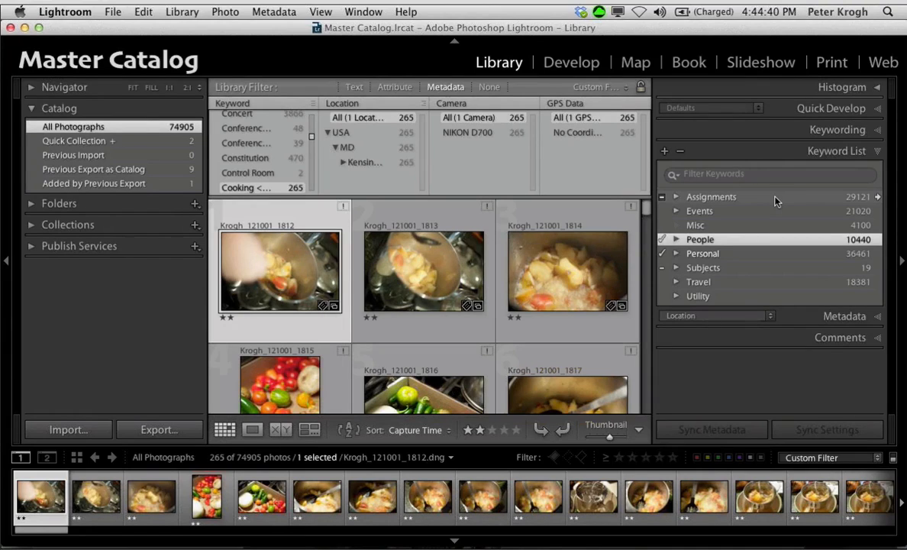
{"action": "left_click", "coordinate": [274, 12]}
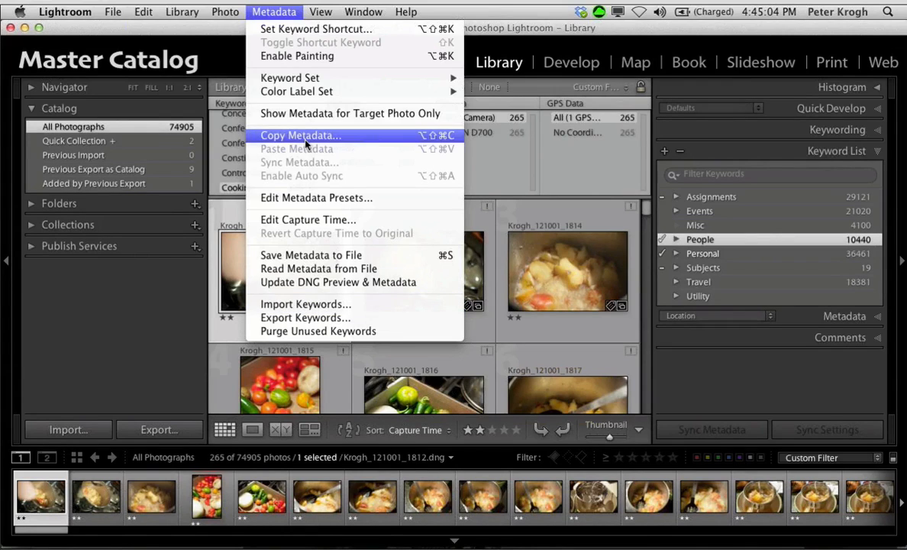
{"action": "left_click", "coordinate": [272, 10]}
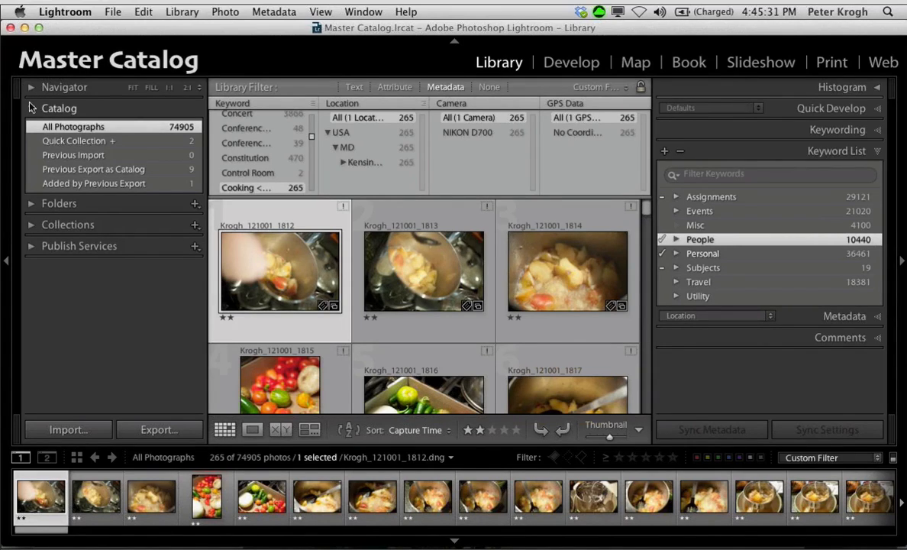
Step: Expand the 1 Ratings set in the collections, show the 5 Stars smart collection and collapse the Portfolios set
{"action": "left_click", "coordinate": [30, 225]}
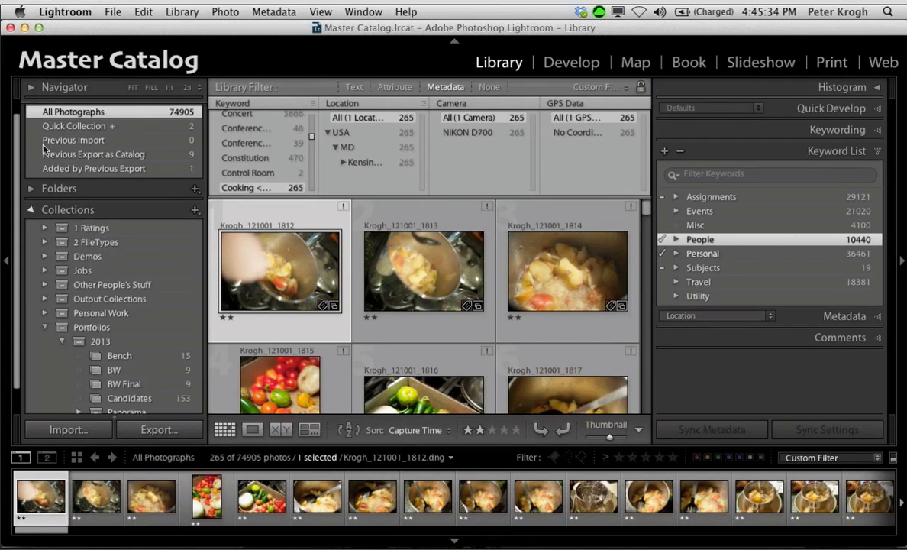
{"action": "scroll", "coordinate": [57, 166], "scroll_direction": "down", "scroll_amount": 3}
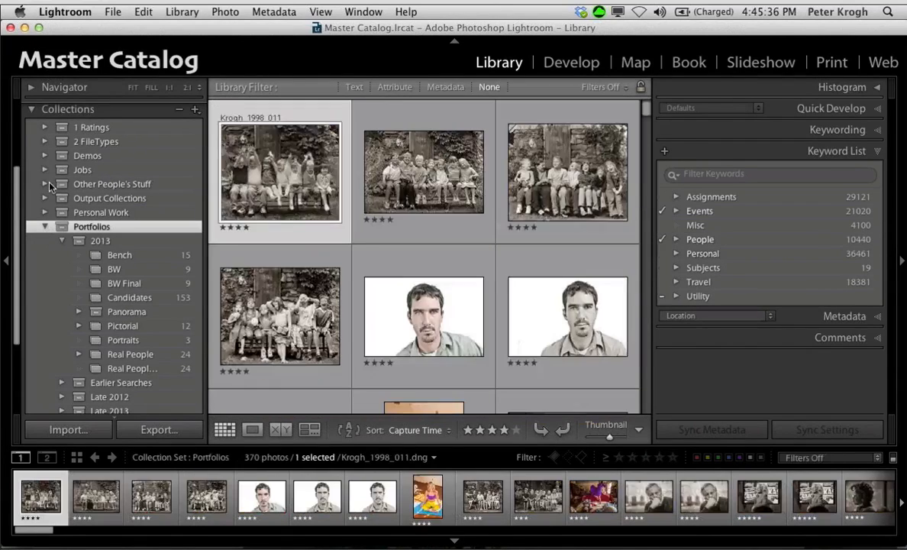
{"action": "left_click", "coordinate": [45, 128]}
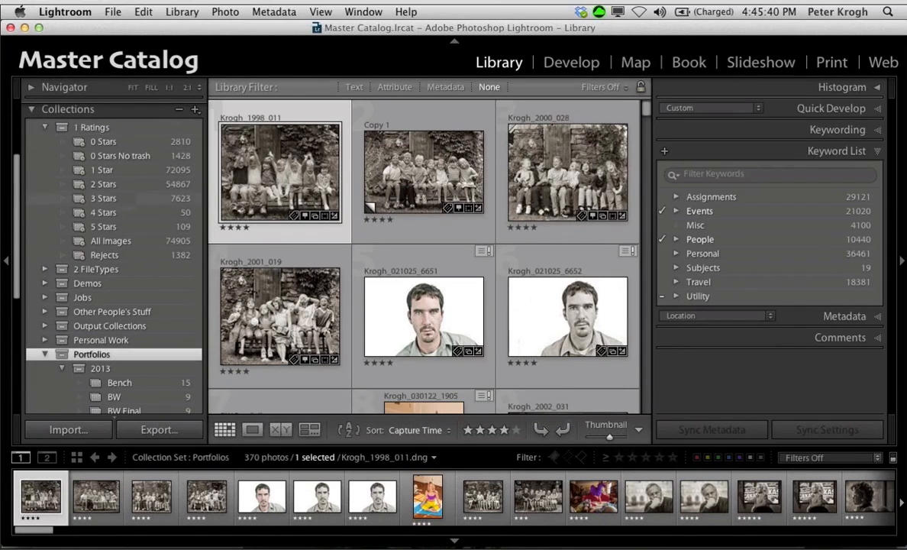
{"action": "left_click", "coordinate": [106, 227]}
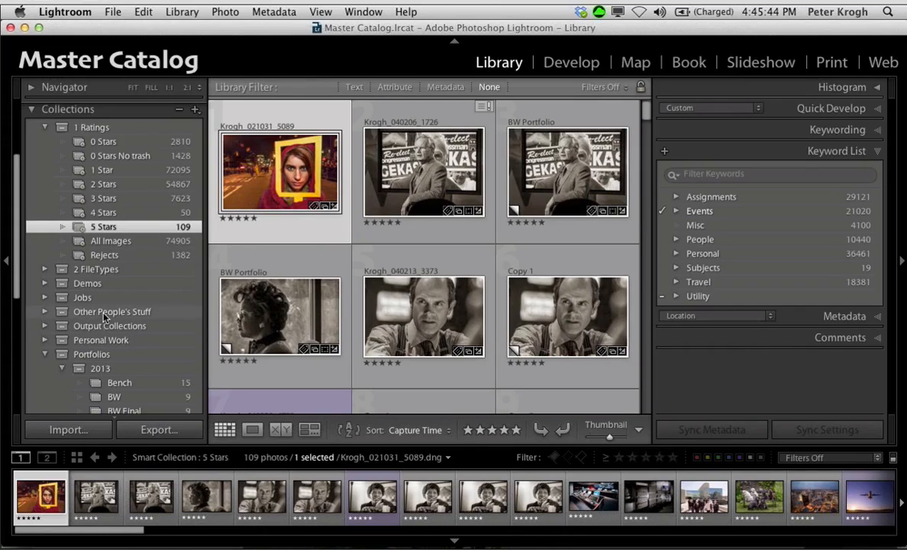
{"action": "left_click", "coordinate": [44, 354]}
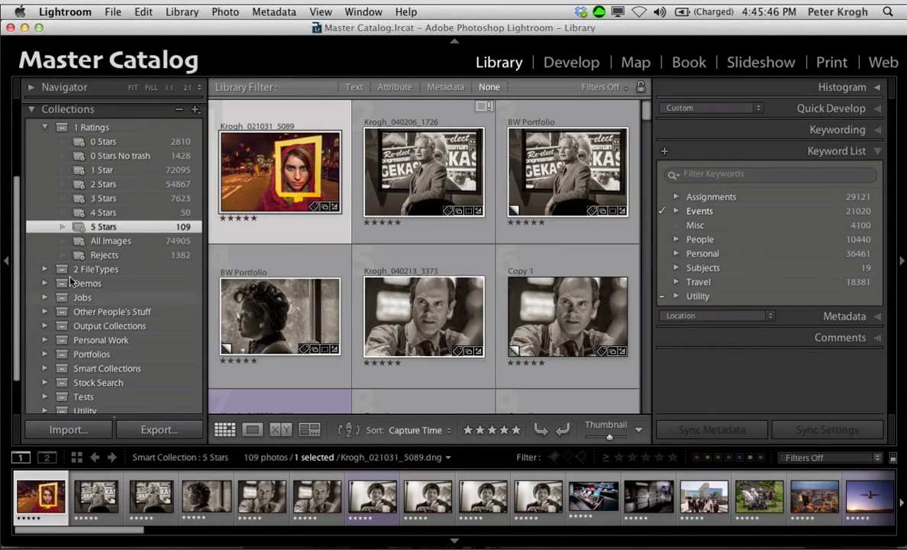
Step: Inspect the rating rule of the 5 Stars smart collection without changing it, and browse the collection's photos
{"action": "double_click", "coordinate": [79, 235]}
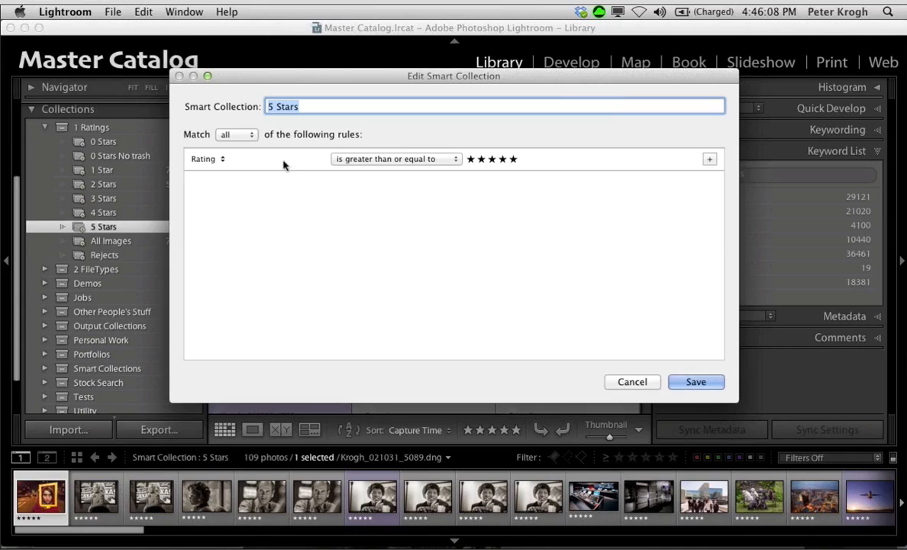
{"action": "left_click", "coordinate": [380, 160]}
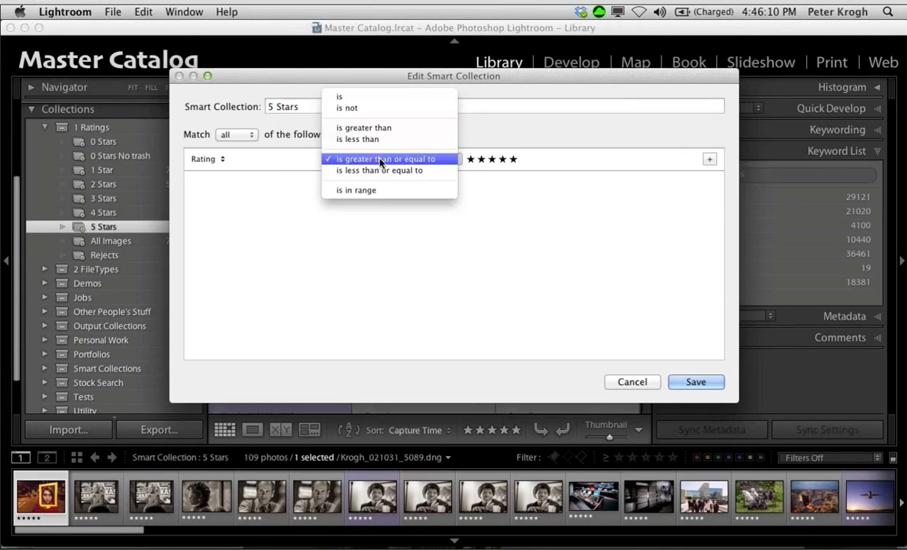
{"action": "left_click", "coordinate": [291, 174]}
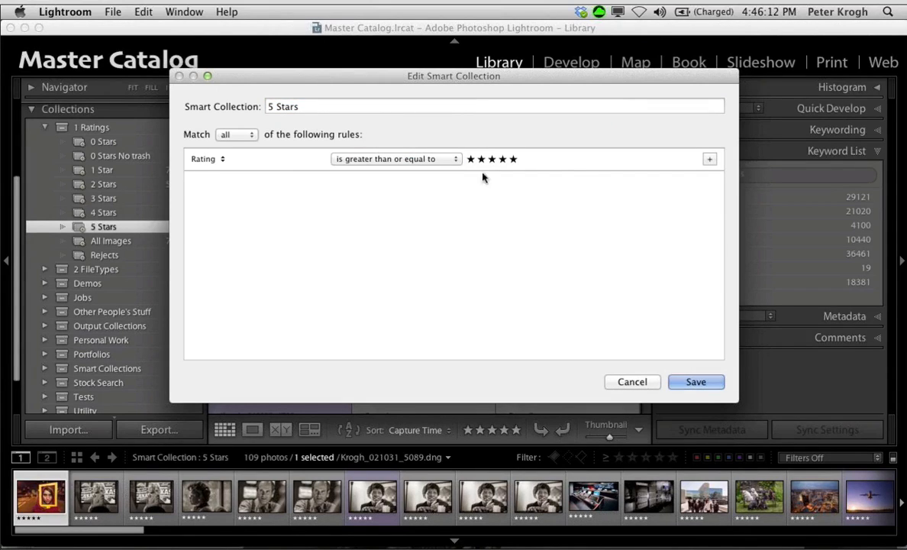
{"action": "left_click", "coordinate": [633, 381]}
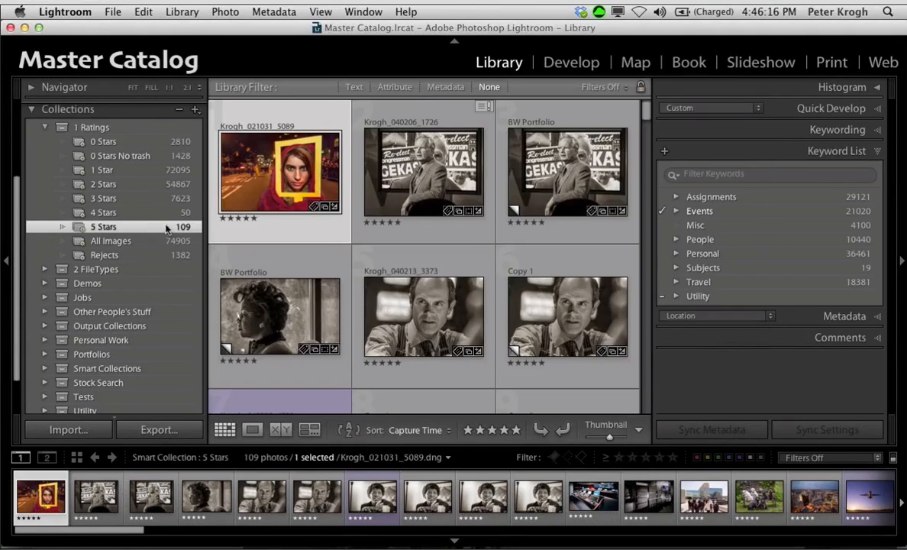
{"action": "scroll", "coordinate": [405, 255], "scroll_direction": "down", "scroll_amount": 15}
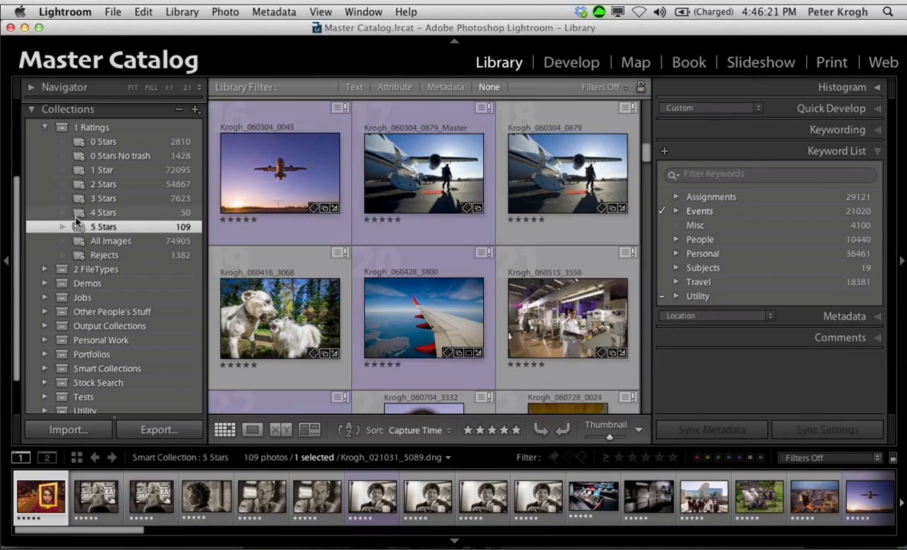
Step: Remove the City rule from the 4 Stars smart collection and browse the photos it gathers
{"action": "double_click", "coordinate": [103, 213]}
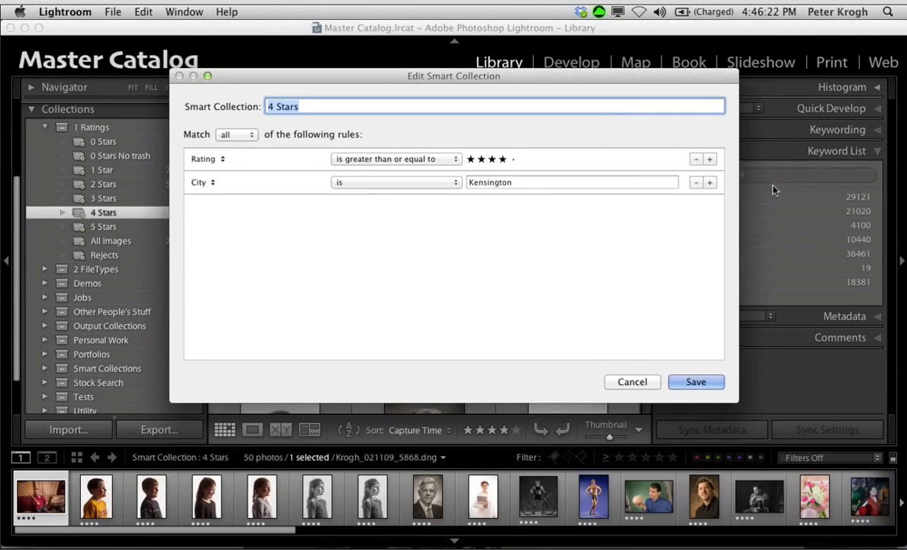
{"action": "left_click", "coordinate": [695, 183]}
{"action": "left_click", "coordinate": [694, 384]}
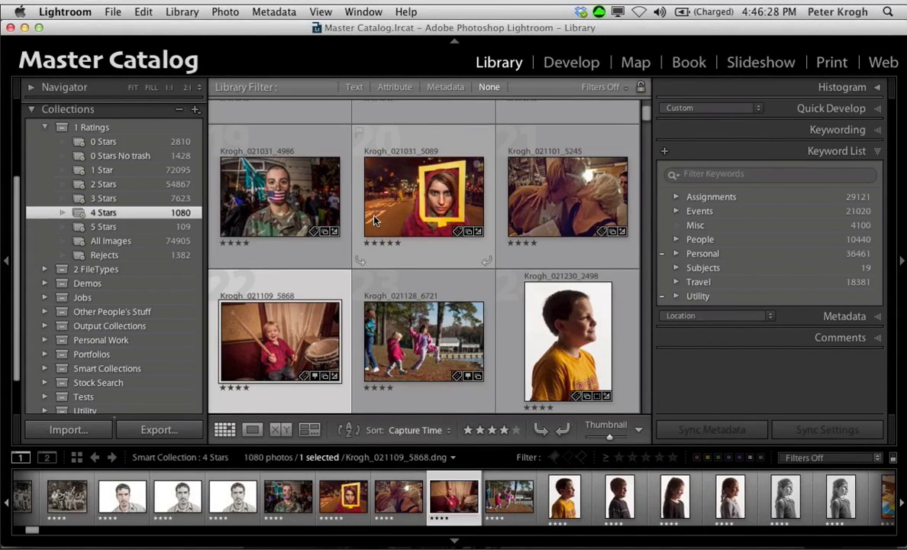
{"action": "scroll", "coordinate": [375, 220], "scroll_direction": "up", "scroll_amount": 3}
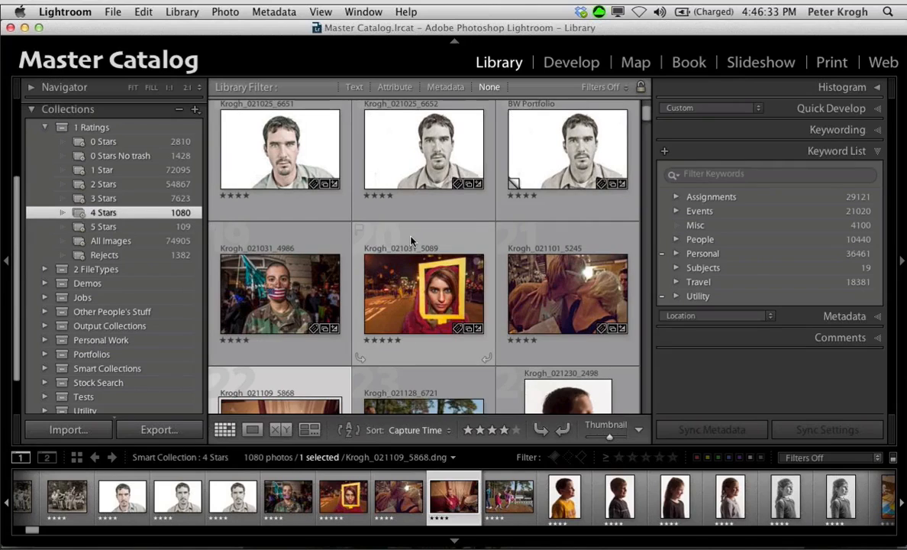
{"action": "scroll", "coordinate": [411, 241], "scroll_direction": "down", "scroll_amount": 10}
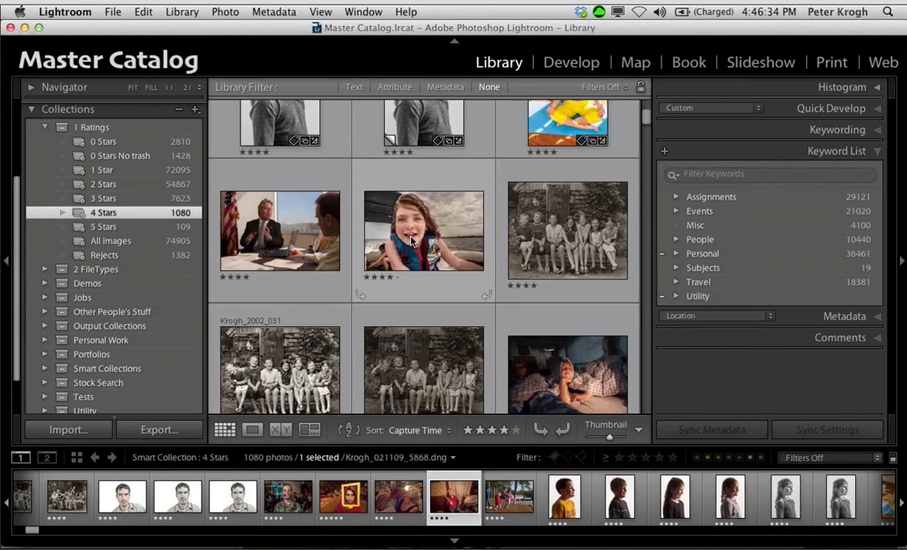
Step: Show the 3 Stars and 2 Stars smart collections in turn and browse the photos in each
{"action": "left_click", "coordinate": [113, 199]}
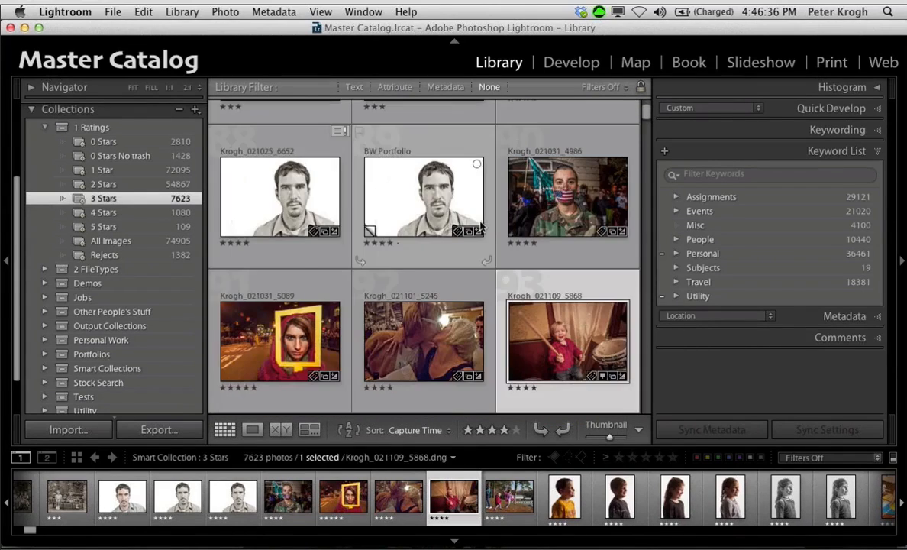
{"action": "scroll", "coordinate": [480, 224], "scroll_direction": "down", "scroll_amount": 5}
{"action": "scroll", "coordinate": [466, 218], "scroll_direction": "down", "scroll_amount": 5}
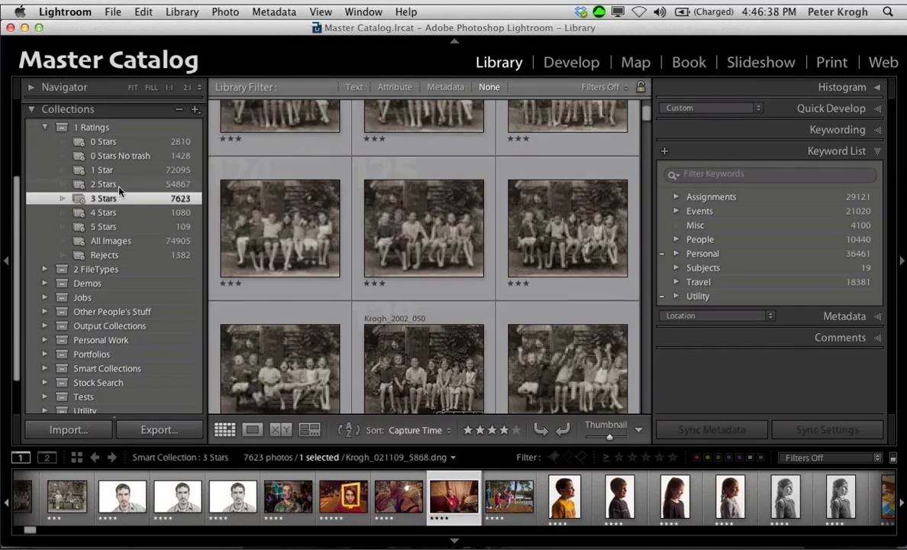
{"action": "left_click", "coordinate": [114, 186]}
{"action": "scroll", "coordinate": [320, 217], "scroll_direction": "down", "scroll_amount": 8}
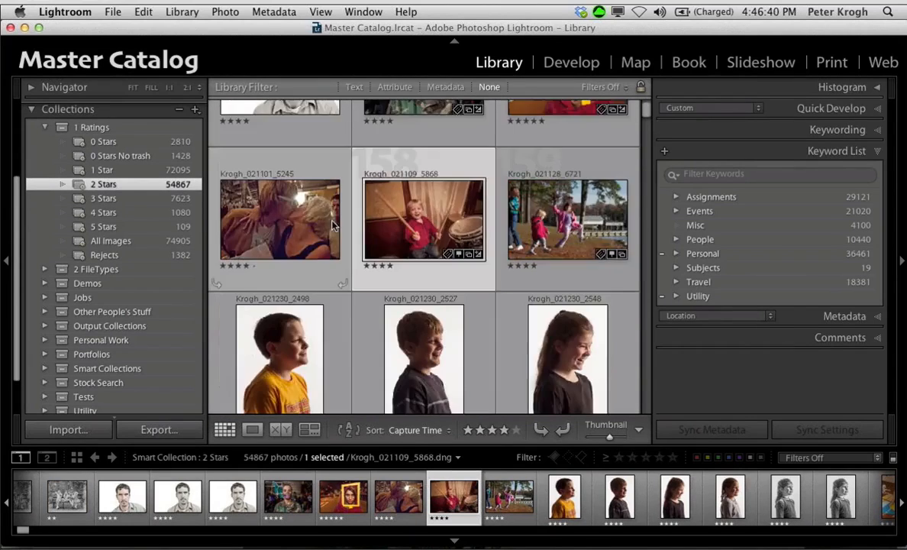
{"action": "scroll", "coordinate": [333, 224], "scroll_direction": "down", "scroll_amount": 6}
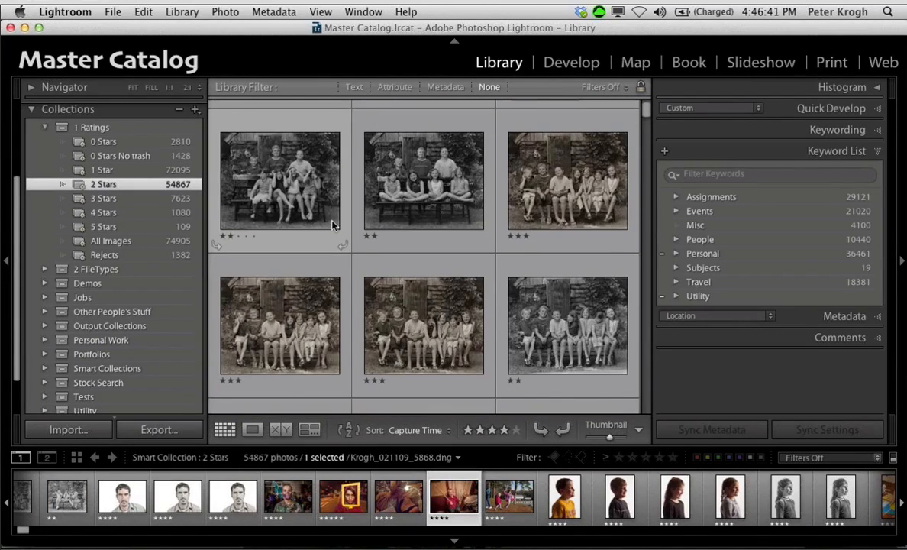
{"action": "scroll", "coordinate": [333, 223], "scroll_direction": "down", "scroll_amount": 3}
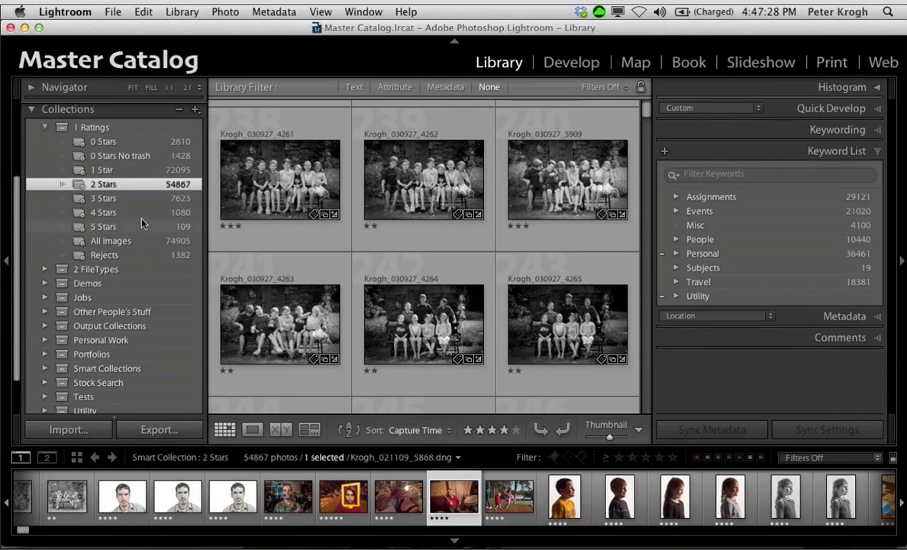
Step: Expand the 2 FileTypes collection set to show its smart collections for each file format
{"action": "scroll", "coordinate": [134, 186], "scroll_direction": "up", "scroll_amount": 3}
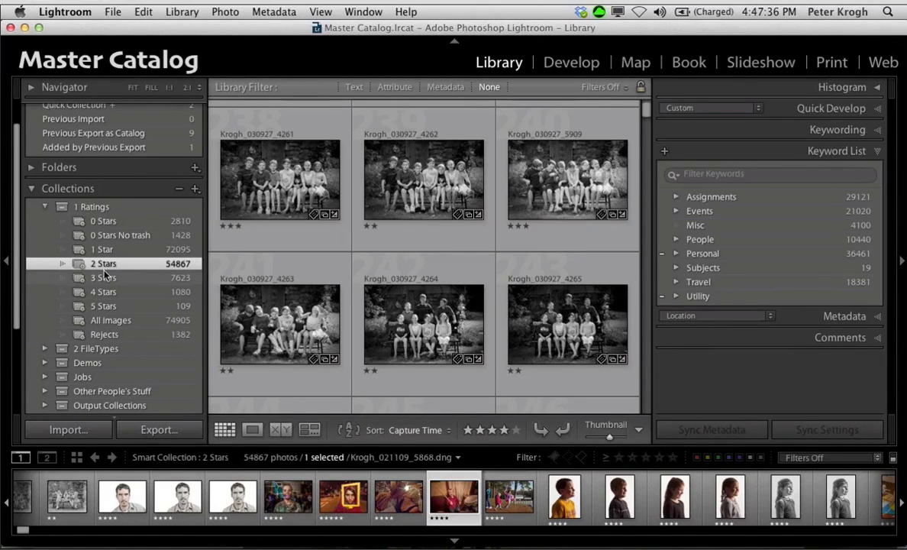
{"action": "scroll", "coordinate": [105, 275], "scroll_direction": "down", "scroll_amount": 1}
{"action": "scroll", "coordinate": [105, 275], "scroll_direction": "down", "scroll_amount": 2}
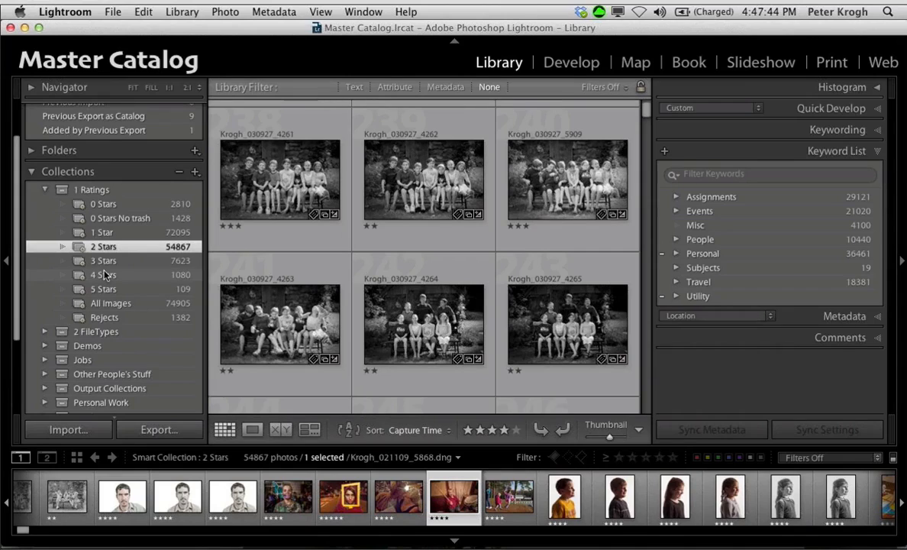
{"action": "left_click", "coordinate": [44, 331]}
{"action": "scroll", "coordinate": [113, 276], "scroll_direction": "down", "scroll_amount": 5}
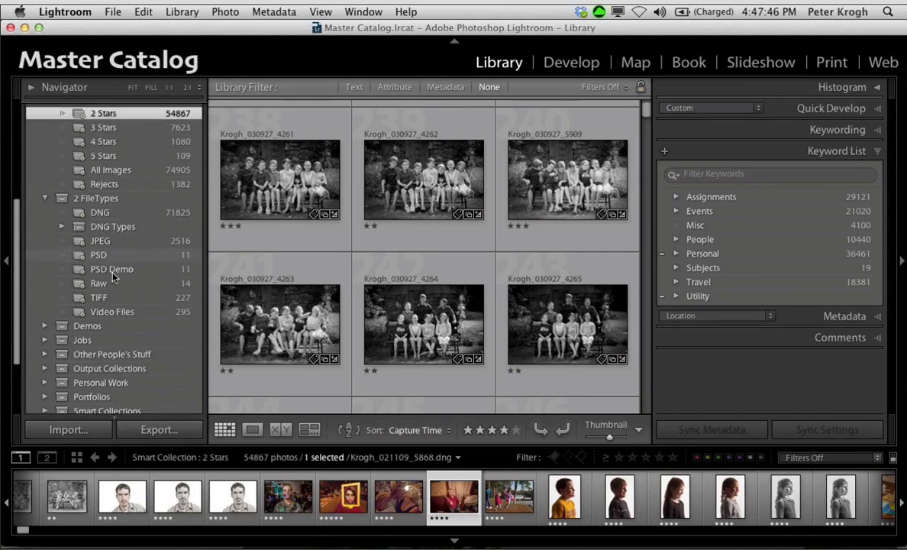
Step: Show the TIFF and Video Files smart collections in turn and browse the files each one gathers
{"action": "left_click", "coordinate": [171, 295]}
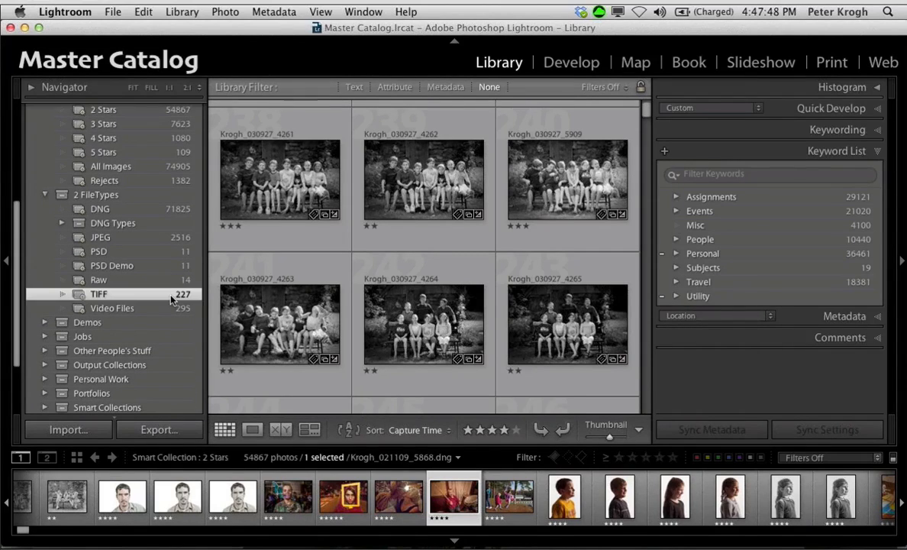
{"action": "scroll", "coordinate": [368, 239], "scroll_direction": "down", "scroll_amount": 10}
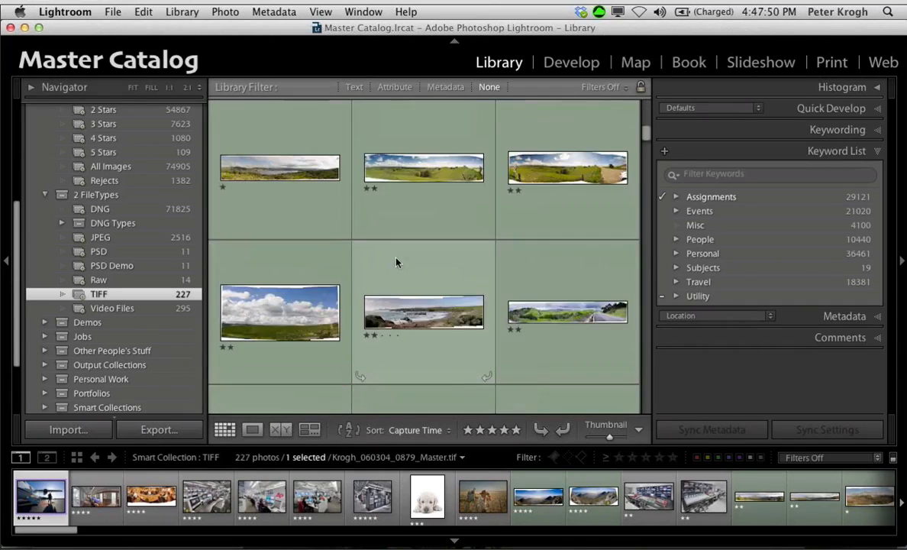
{"action": "scroll", "coordinate": [396, 262], "scroll_direction": "down", "scroll_amount": 10}
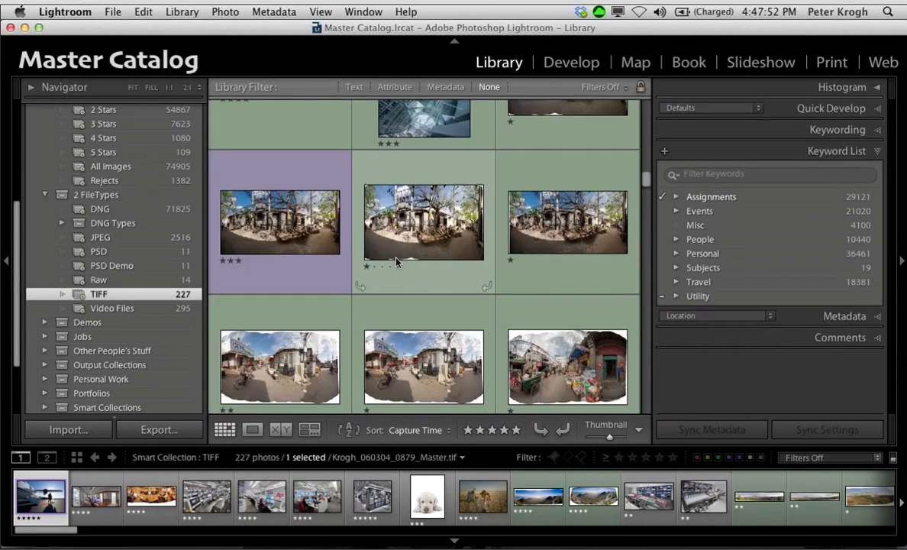
{"action": "scroll", "coordinate": [397, 262], "scroll_direction": "down", "scroll_amount": 8}
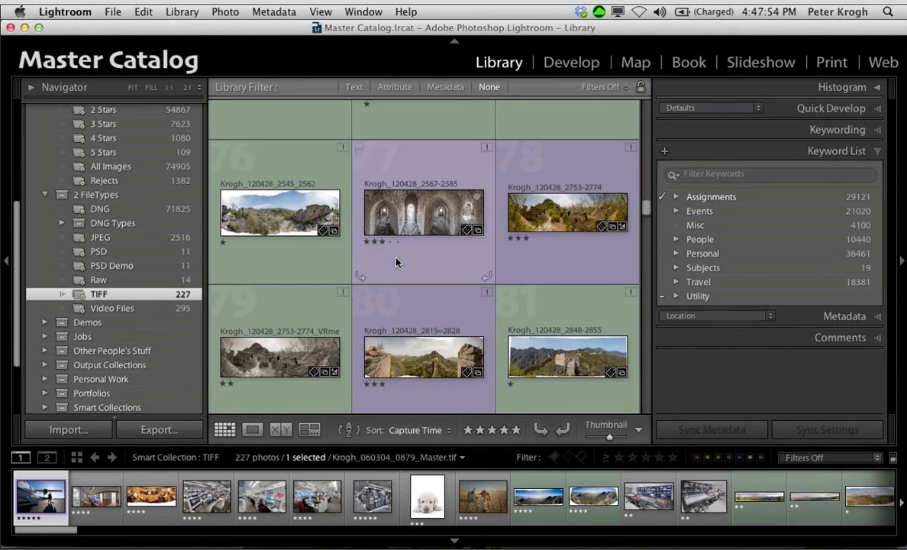
{"action": "left_click", "coordinate": [122, 308]}
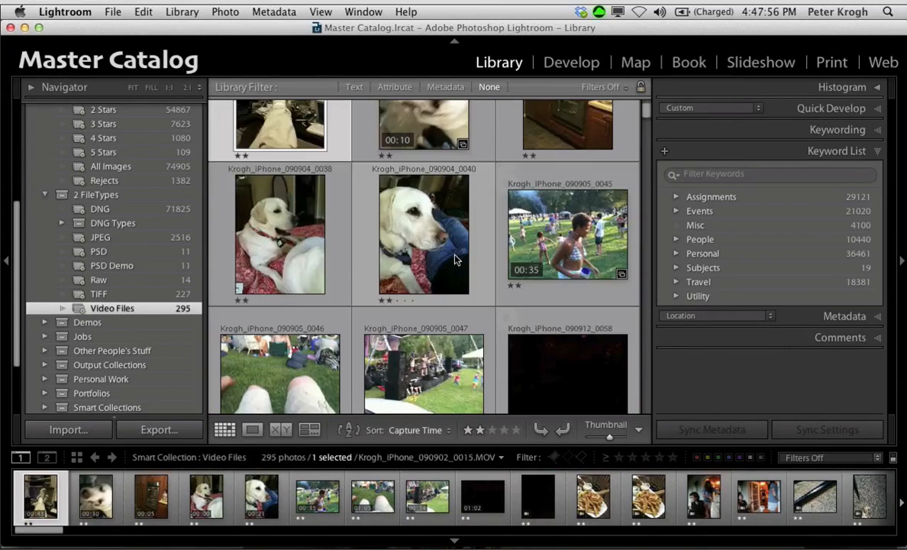
{"action": "scroll", "coordinate": [74, 225], "scroll_direction": "down", "scroll_amount": 1}
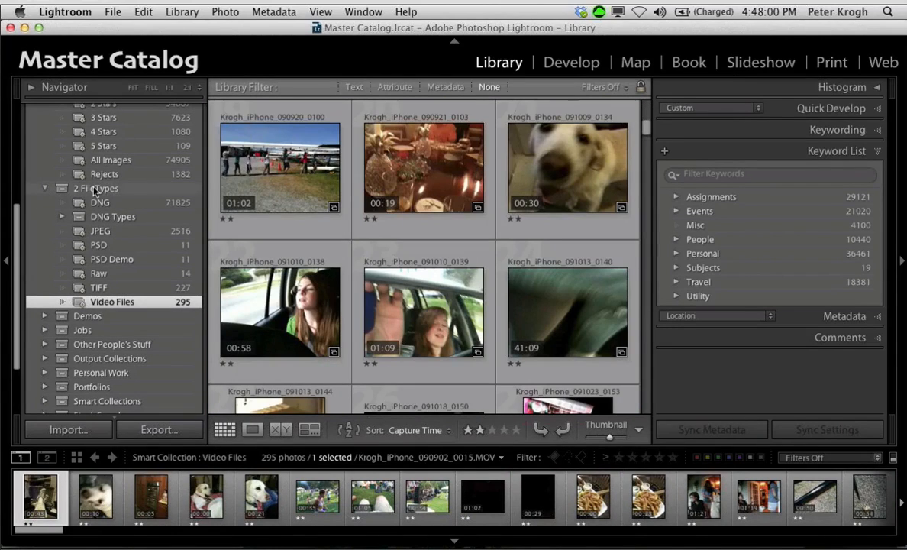
Step: Inspect the TIFF smart collection's file-type rule without changing it, and collapse the 2 FileTypes and 1 Ratings collection sets
{"action": "double_click", "coordinate": [84, 287]}
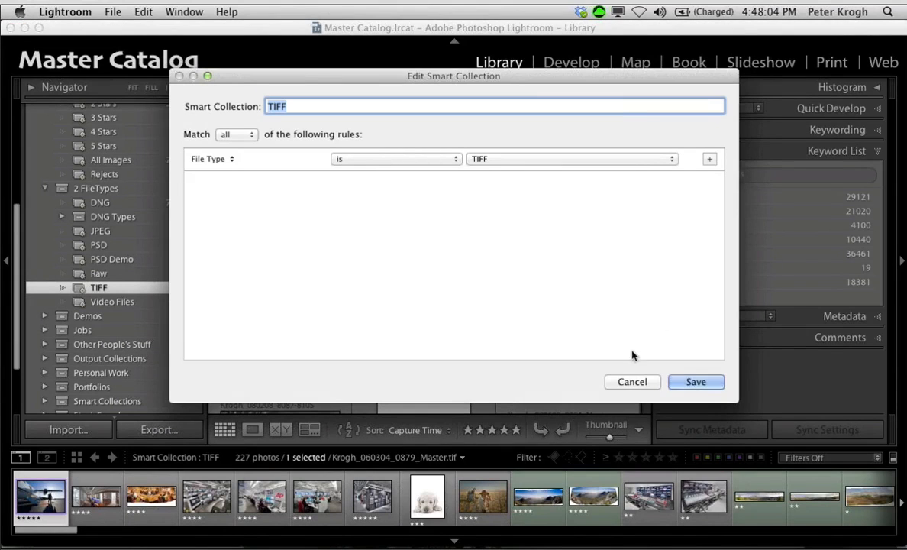
{"action": "left_click", "coordinate": [632, 381]}
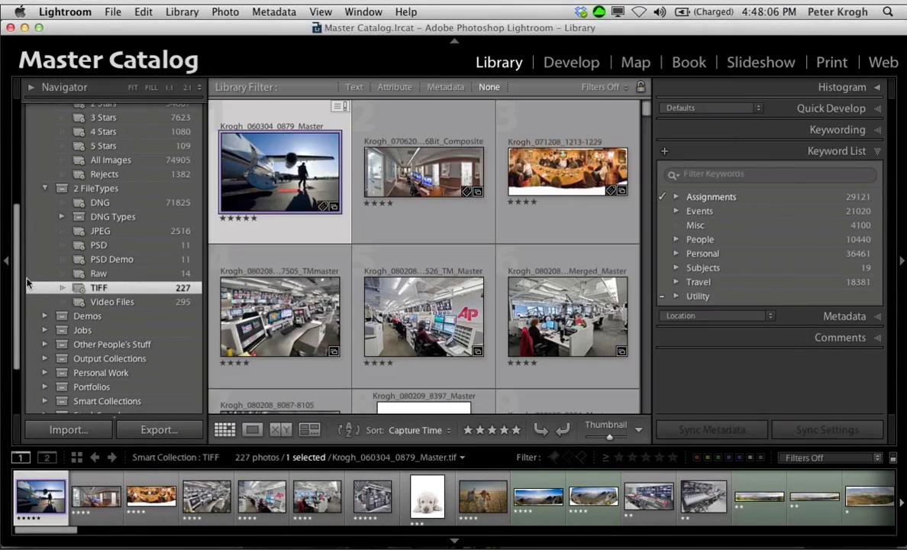
{"action": "left_click", "coordinate": [46, 188]}
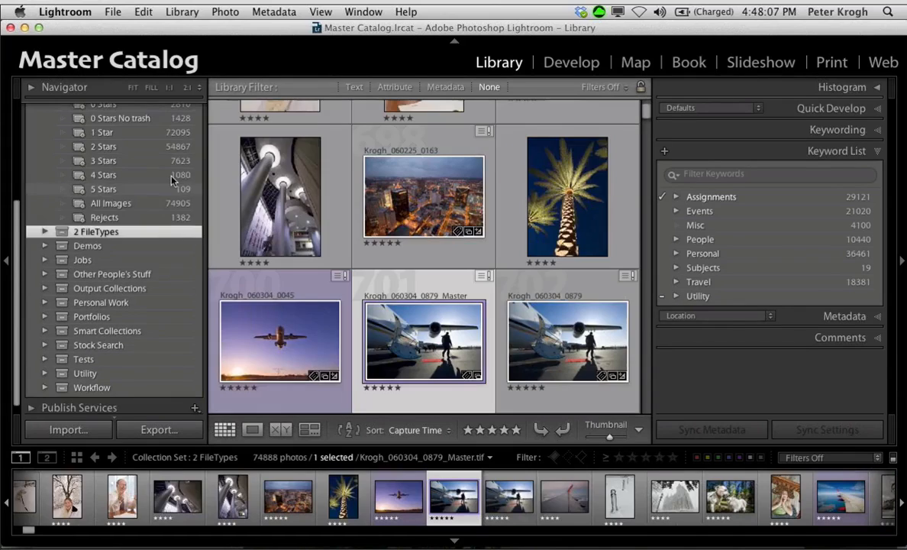
{"action": "scroll", "coordinate": [114, 175], "scroll_direction": "up", "scroll_amount": 3}
{"action": "left_click", "coordinate": [45, 204]}
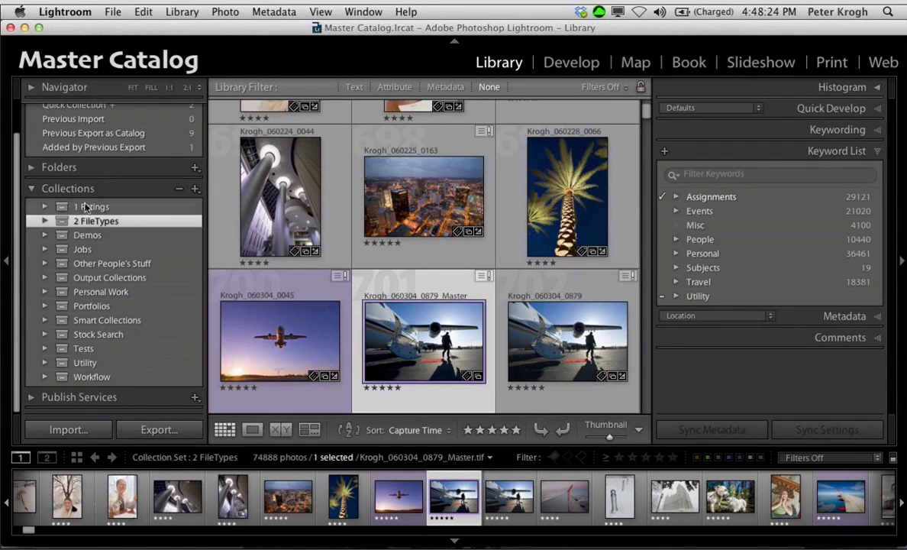
Step: Expand the Jobs, Jobs in Progress and PBS collection sets, and widen the collections area so the full collection names are readable
{"action": "left_click", "coordinate": [44, 250]}
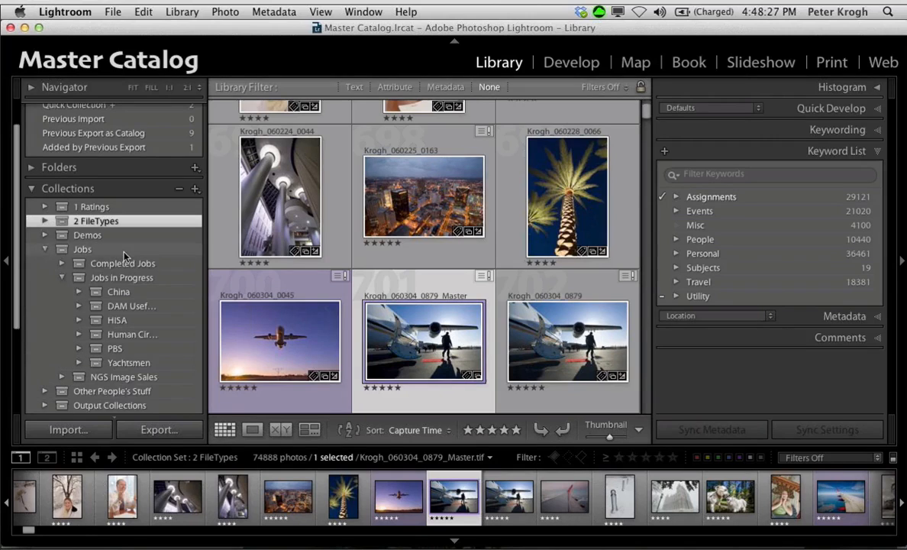
{"action": "left_click", "coordinate": [61, 273]}
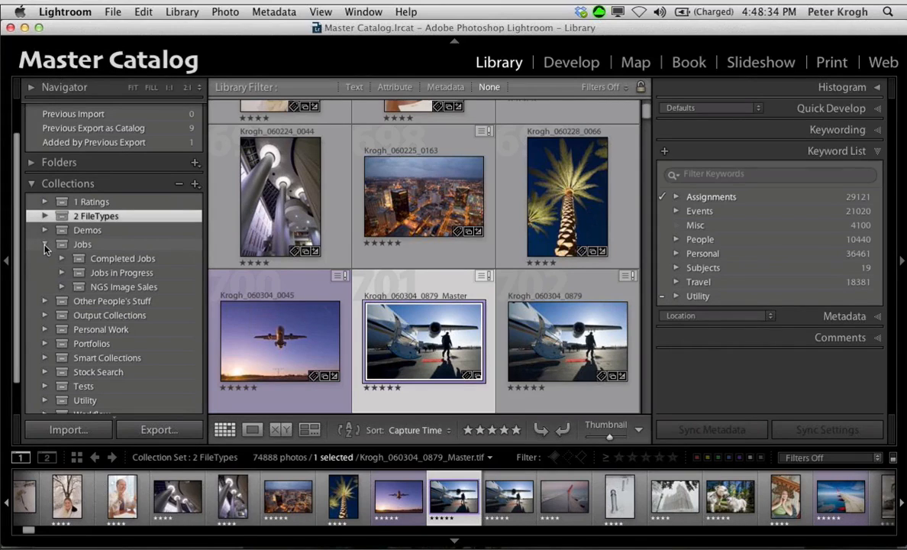
{"action": "left_click", "coordinate": [62, 272]}
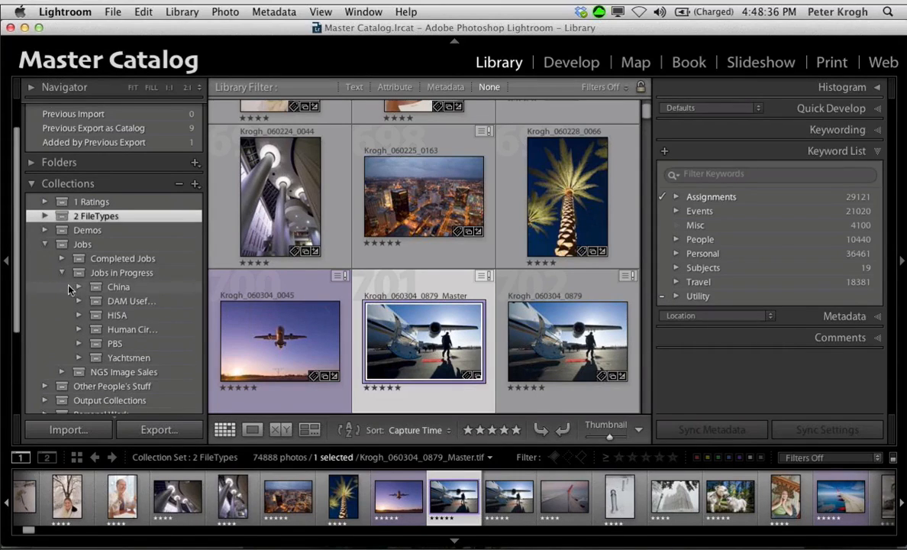
{"action": "left_click", "coordinate": [78, 345]}
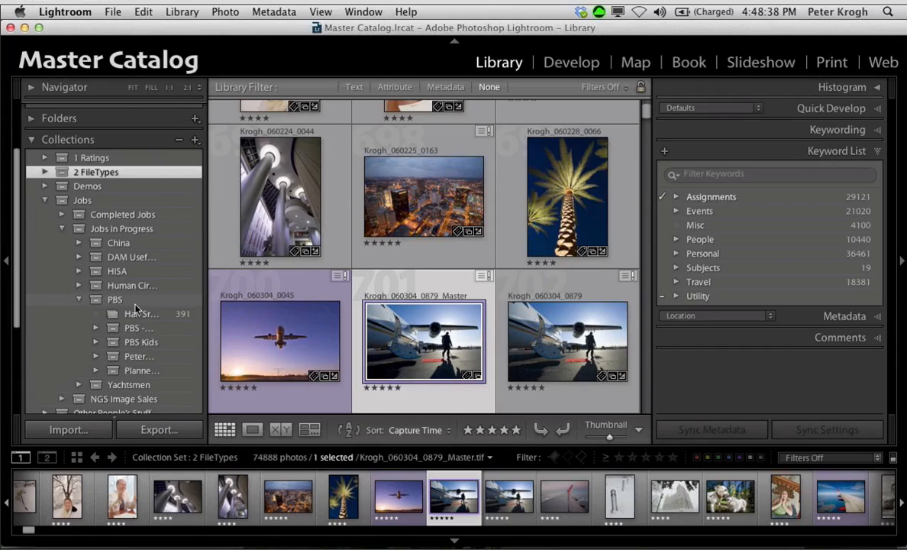
{"action": "left_click_drag", "start_coordinate": [205, 318], "coordinate": [303, 321]}
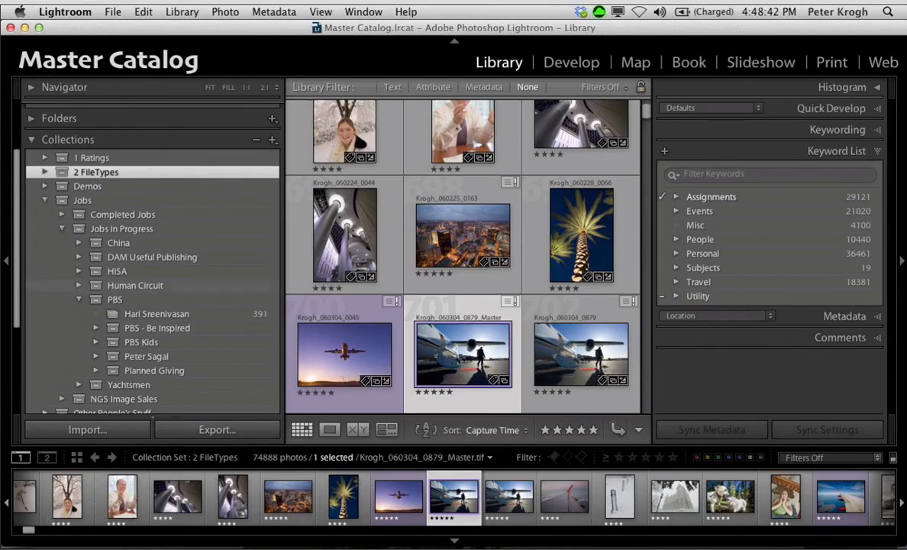
Step: Expand PBS - Be Inspired and its second-to-last subject's set, and browse the photos in that subject's All collection
{"action": "left_click", "coordinate": [96, 327]}
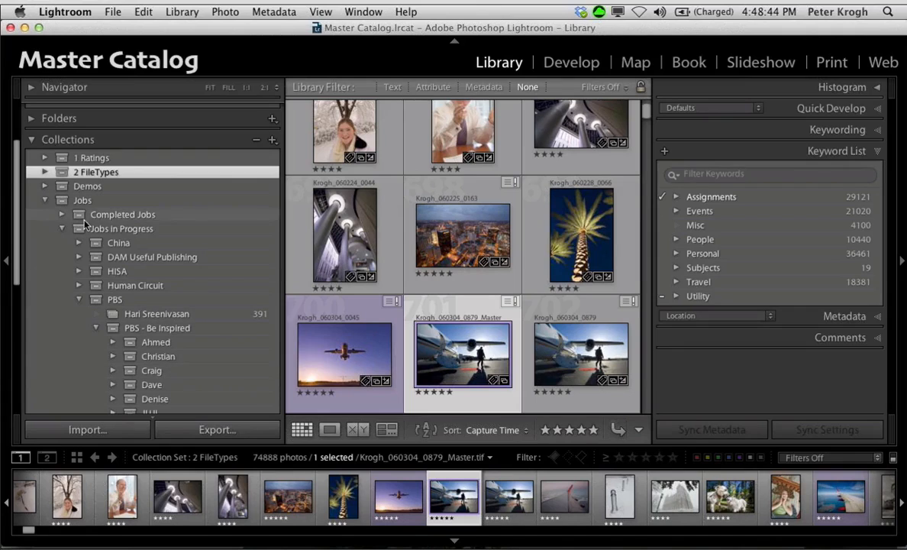
{"action": "scroll", "coordinate": [245, 382], "scroll_direction": "down", "scroll_amount": 2}
{"action": "scroll", "coordinate": [247, 383], "scroll_direction": "down", "scroll_amount": 5}
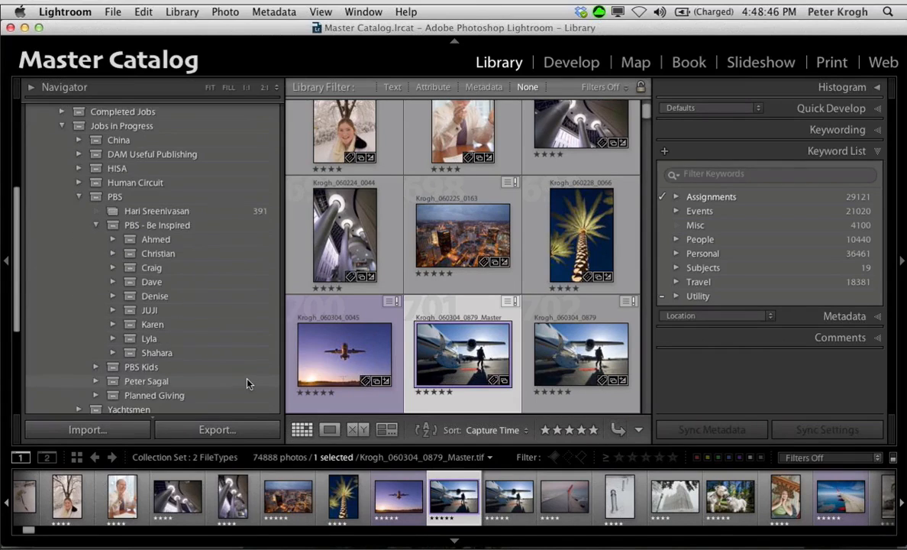
{"action": "left_click", "coordinate": [114, 333]}
{"action": "left_click", "coordinate": [161, 345]}
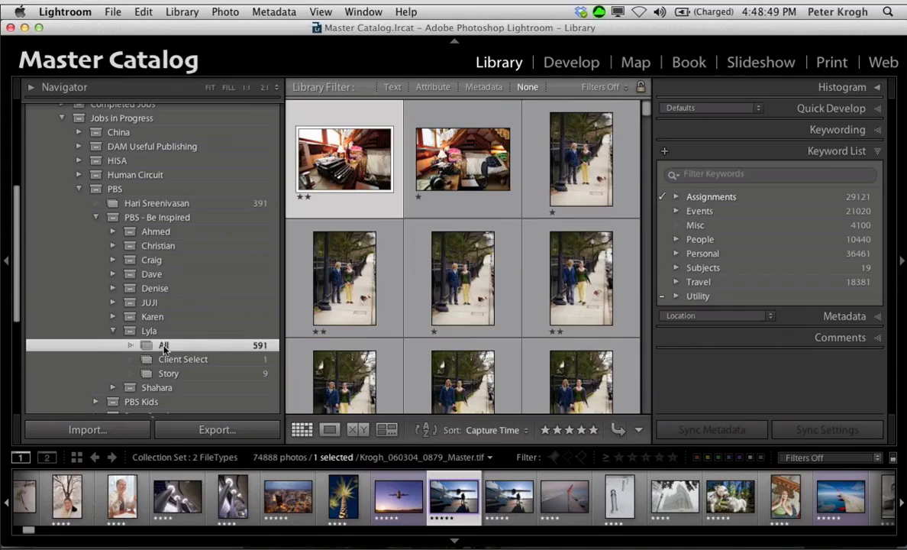
{"action": "scroll", "coordinate": [532, 192], "scroll_direction": "down", "scroll_amount": 5}
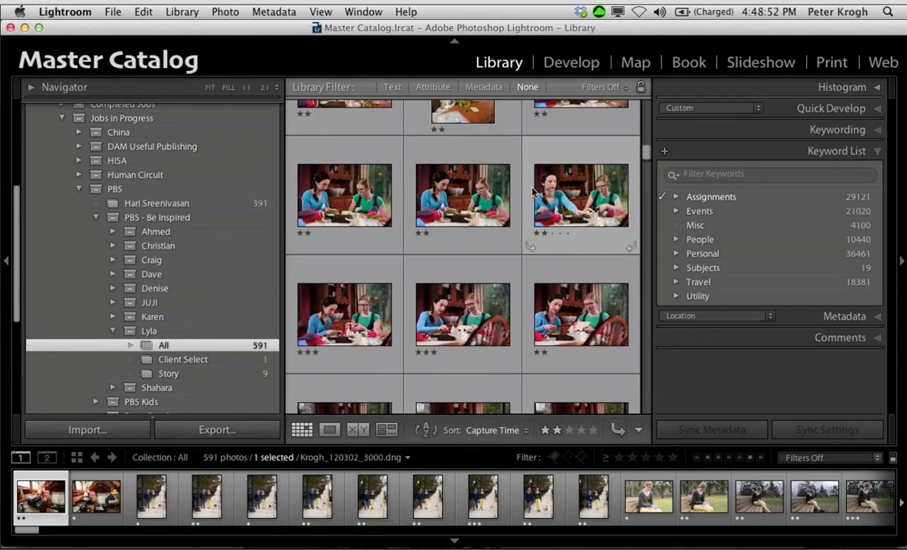
{"action": "scroll", "coordinate": [532, 191], "scroll_direction": "down", "scroll_amount": 5}
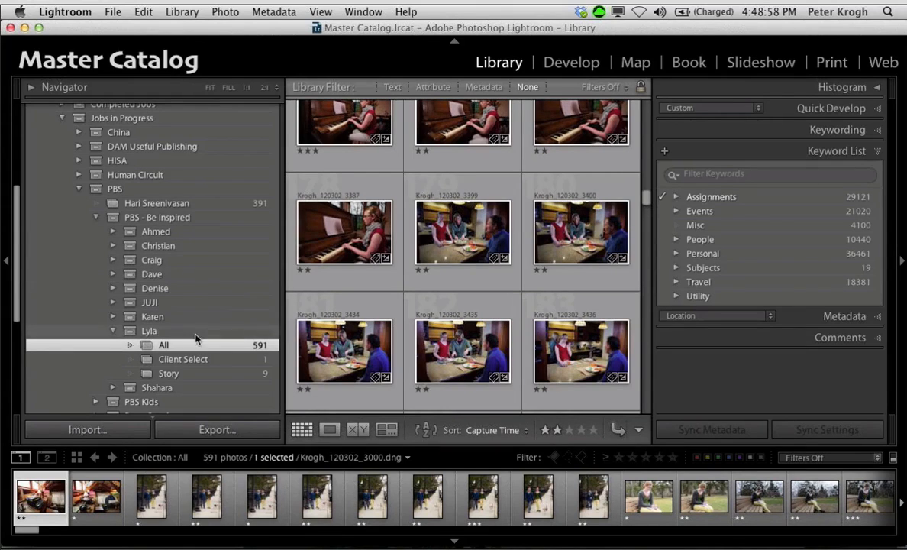
Step: Show the same subject's Story collection and look through its photos
{"action": "left_click", "coordinate": [173, 374]}
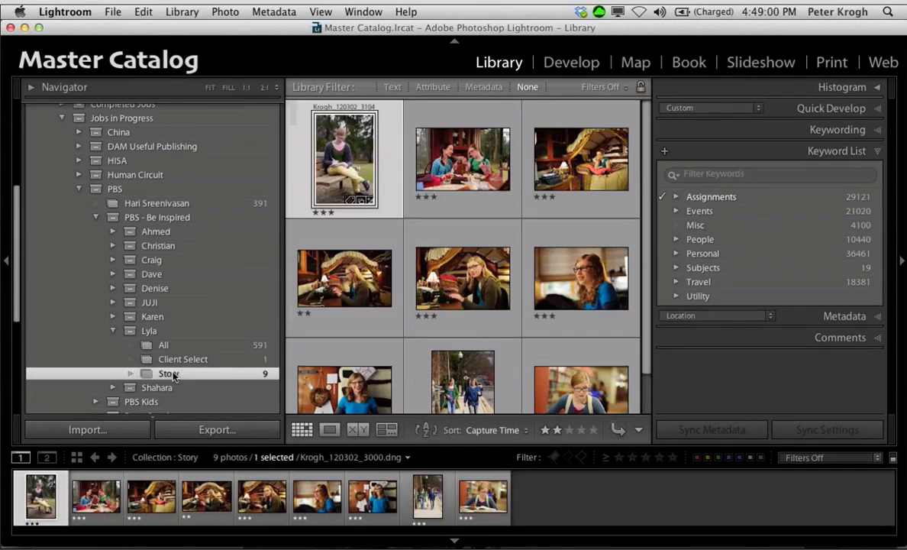
{"action": "scroll", "coordinate": [556, 247], "scroll_direction": "down", "scroll_amount": 1}
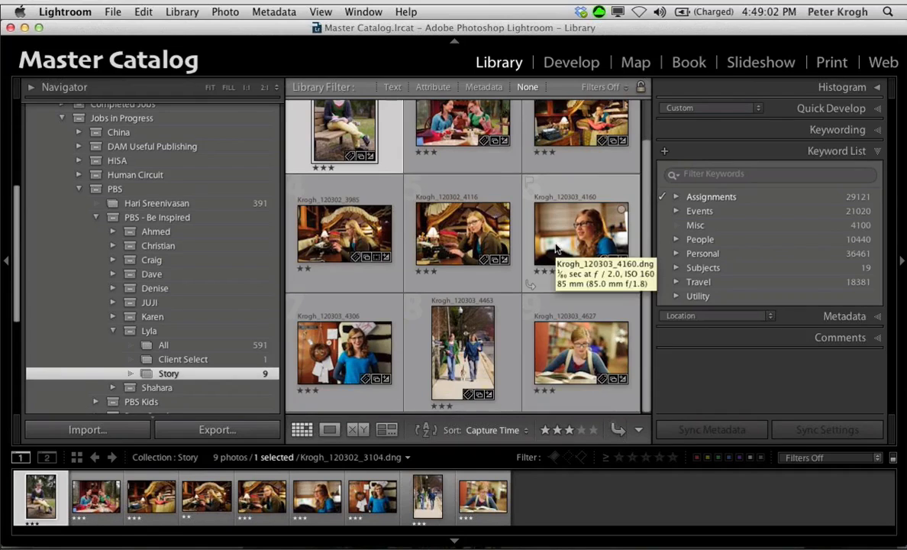
{"action": "scroll", "coordinate": [556, 246], "scroll_direction": "up", "scroll_amount": 2}
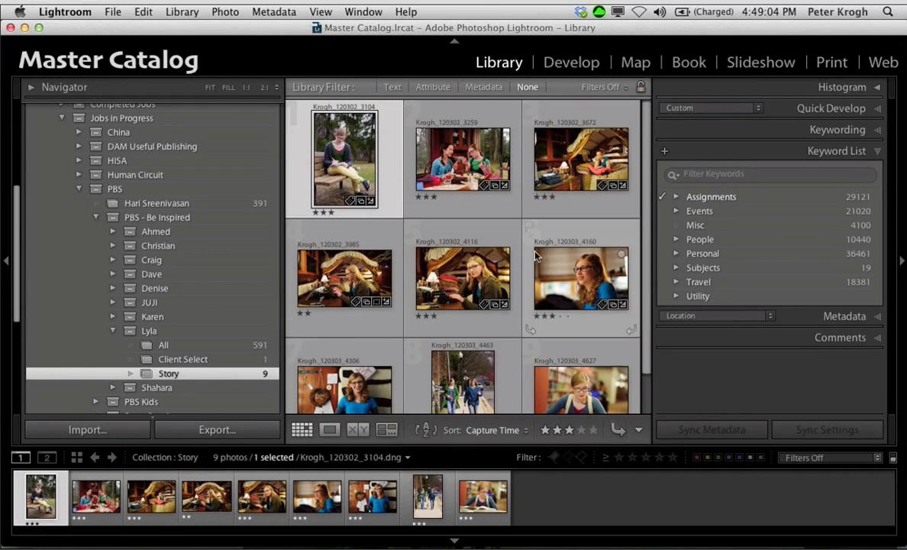
{"action": "scroll", "coordinate": [534, 256], "scroll_direction": "down", "scroll_amount": 1}
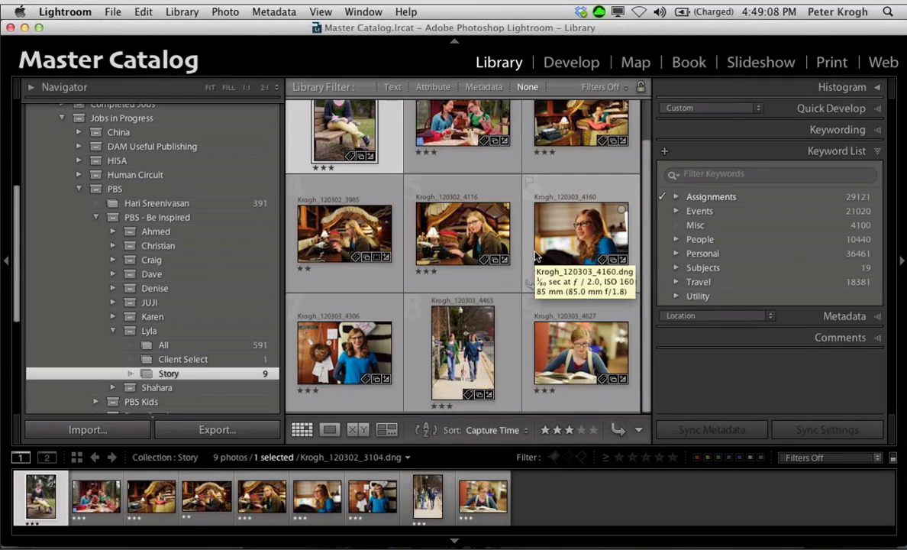
Step: View the Client Select collection's photo enlarged and compare it with the Story collection's first photo
{"action": "left_click", "coordinate": [190, 362]}
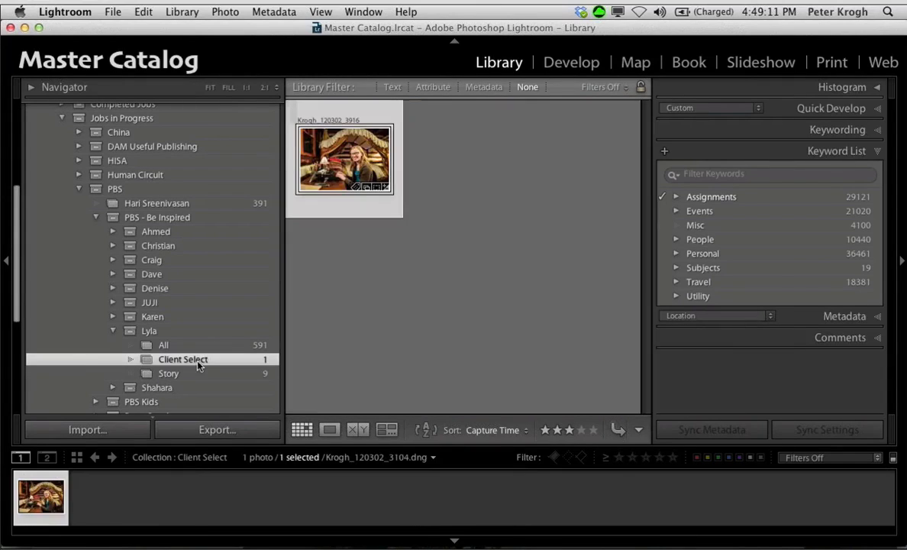
{"action": "double_click", "coordinate": [342, 162]}
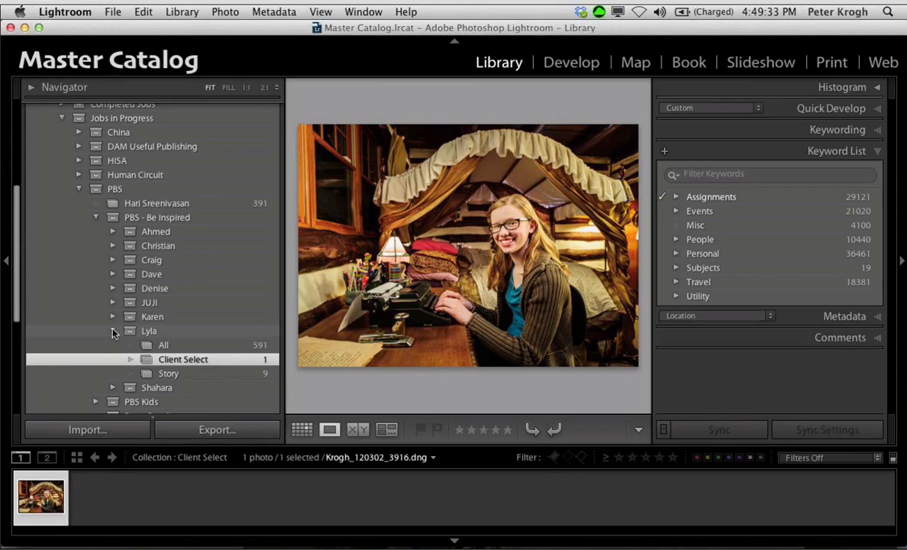
{"action": "left_click", "coordinate": [167, 373]}
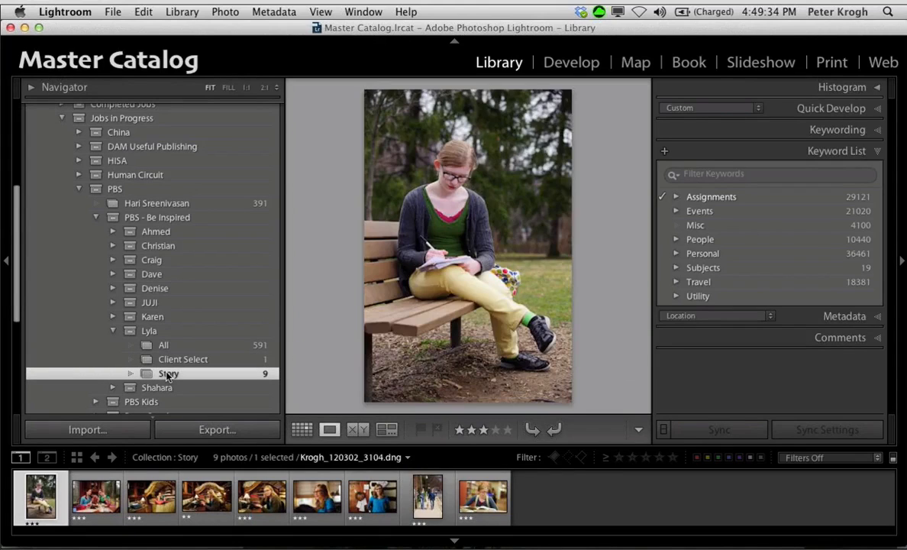
{"action": "left_click", "coordinate": [180, 359]}
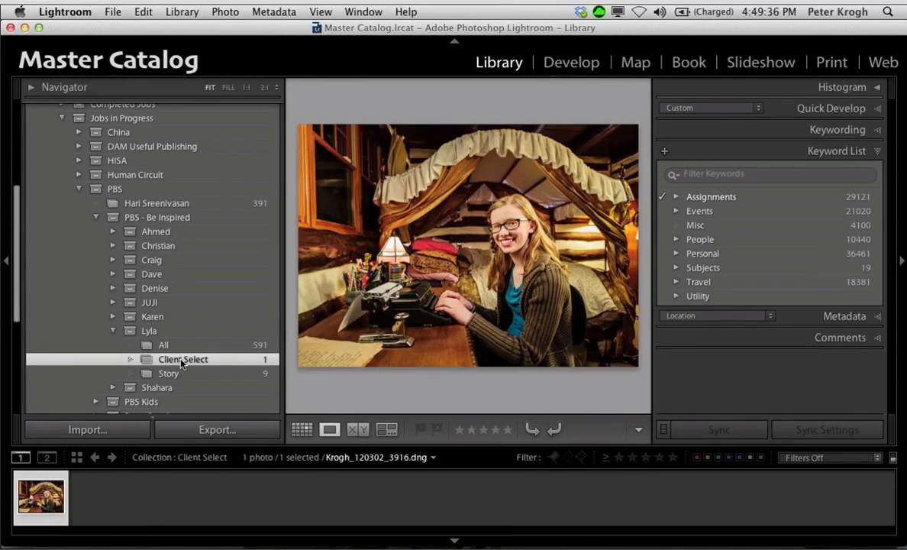
Step: Collapse the subject's collection set, PBS - Be Inspired and the parent PBS set
{"action": "left_click", "coordinate": [123, 331]}
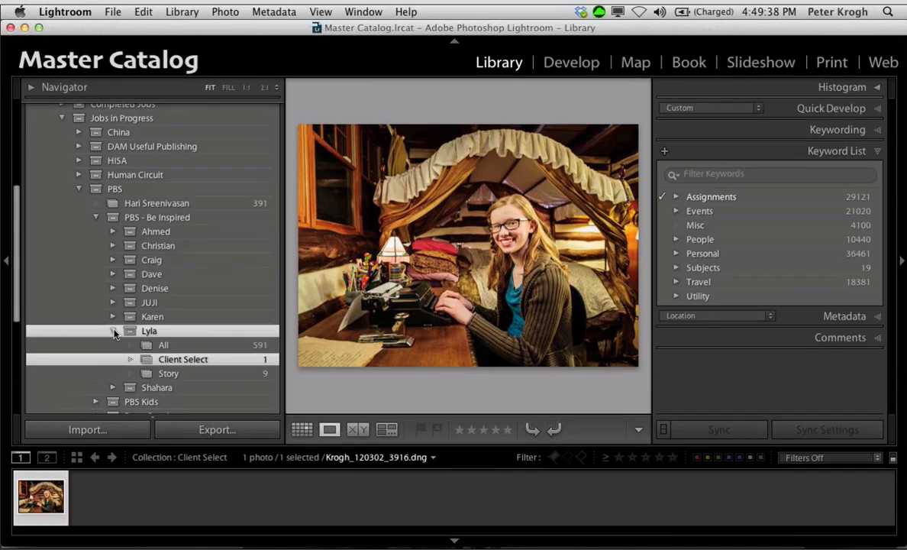
{"action": "left_click", "coordinate": [113, 330]}
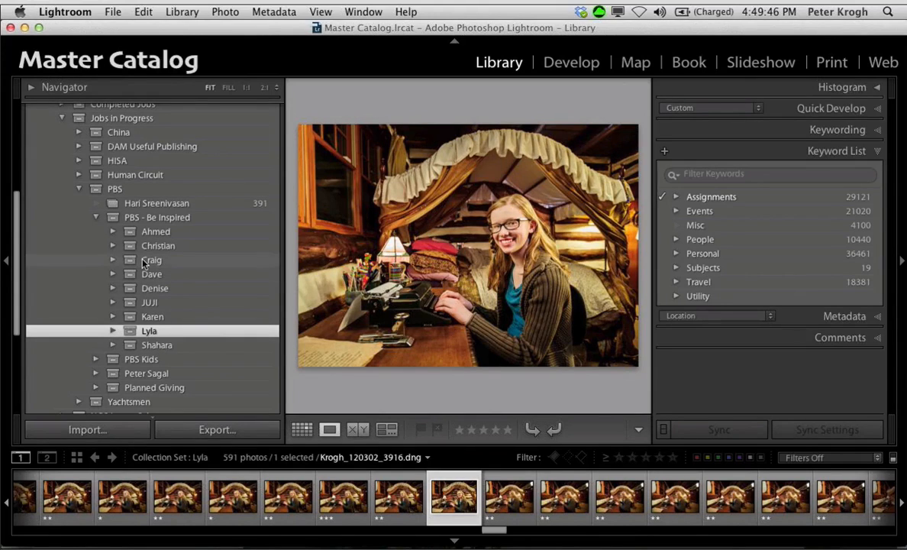
{"action": "scroll", "coordinate": [144, 263], "scroll_direction": "up", "scroll_amount": 5}
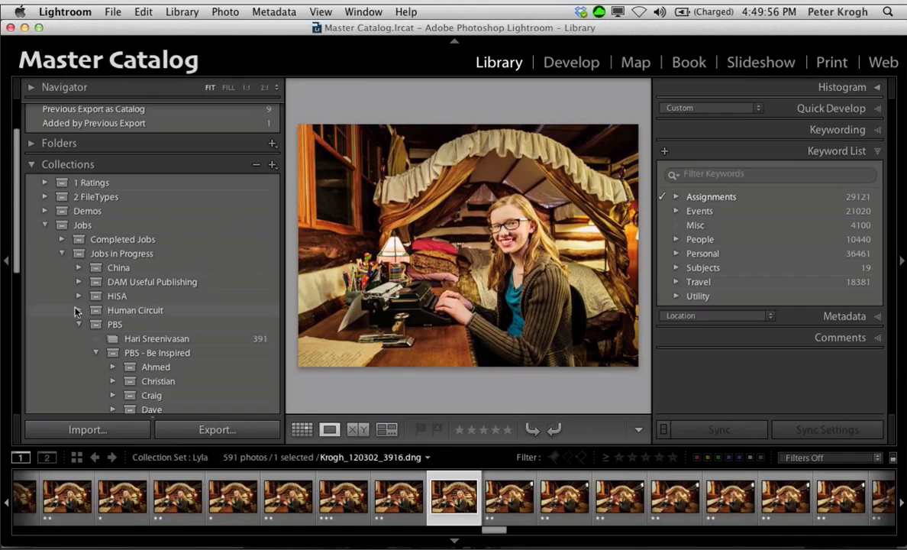
{"action": "left_click", "coordinate": [95, 352]}
{"action": "left_click", "coordinate": [79, 325]}
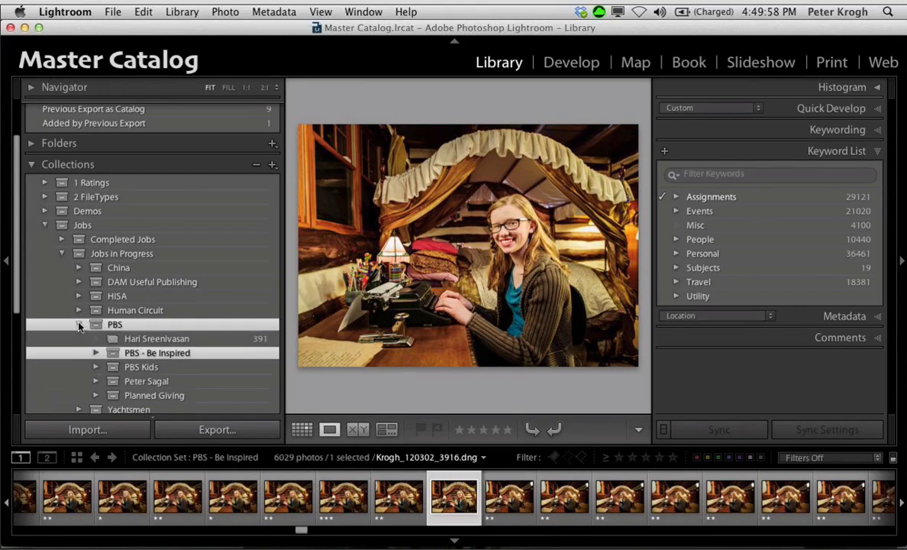
{"action": "left_click", "coordinate": [79, 325]}
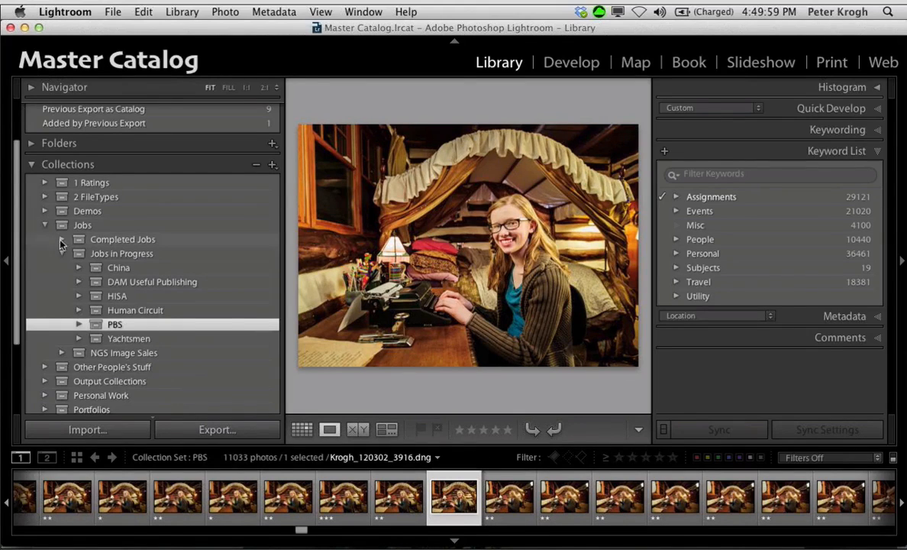
Step: Expand the HISA collection set, collapse its Projects set and show the photos in Shoot 1
{"action": "left_click", "coordinate": [79, 297]}
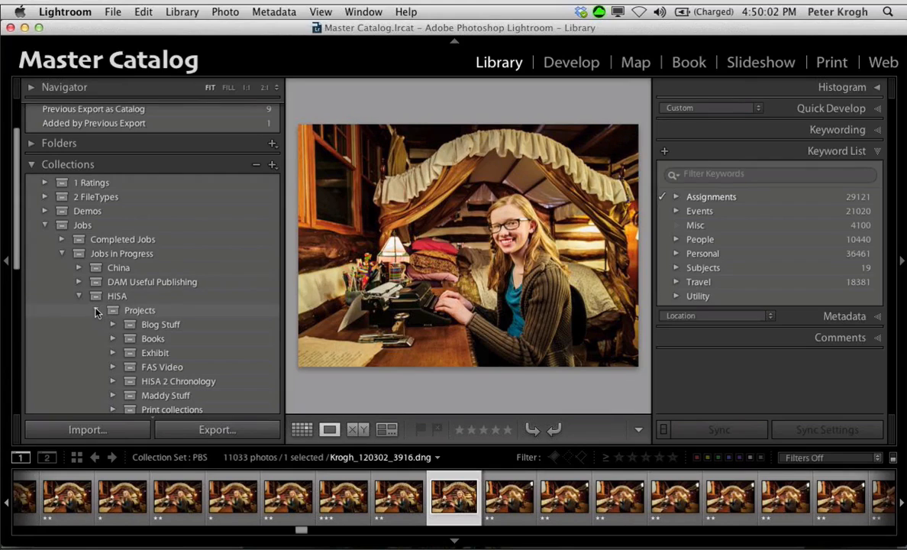
{"action": "left_click", "coordinate": [95, 310]}
{"action": "scroll", "coordinate": [162, 242], "scroll_direction": "down", "scroll_amount": 2}
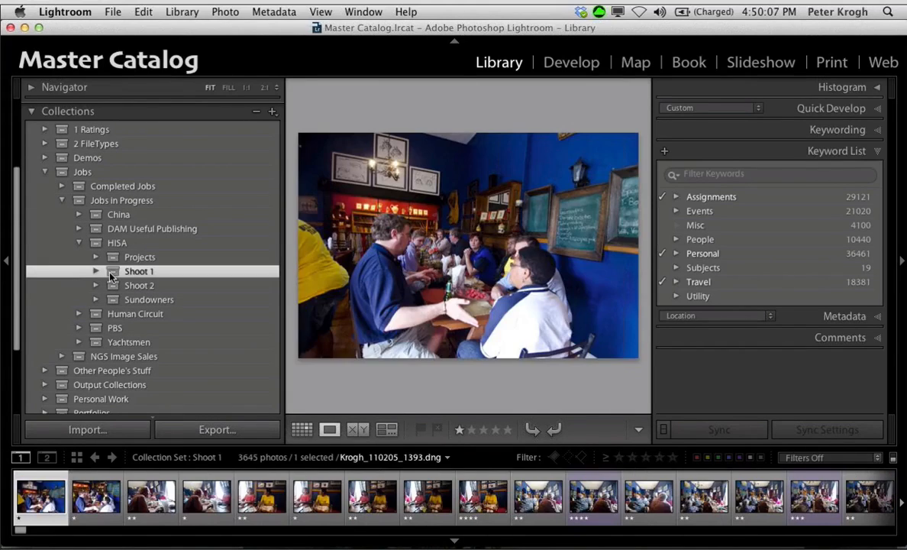
Step: View Shoot 1's photos as a grid and compare them with the photos in Shoot 2
{"action": "key", "text": "g"}
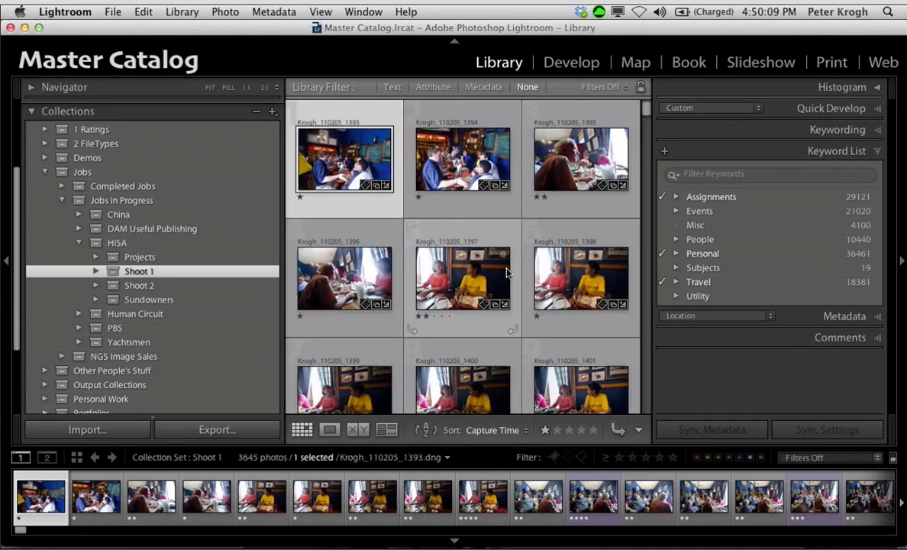
{"action": "scroll", "coordinate": [507, 272], "scroll_direction": "down", "scroll_amount": 3}
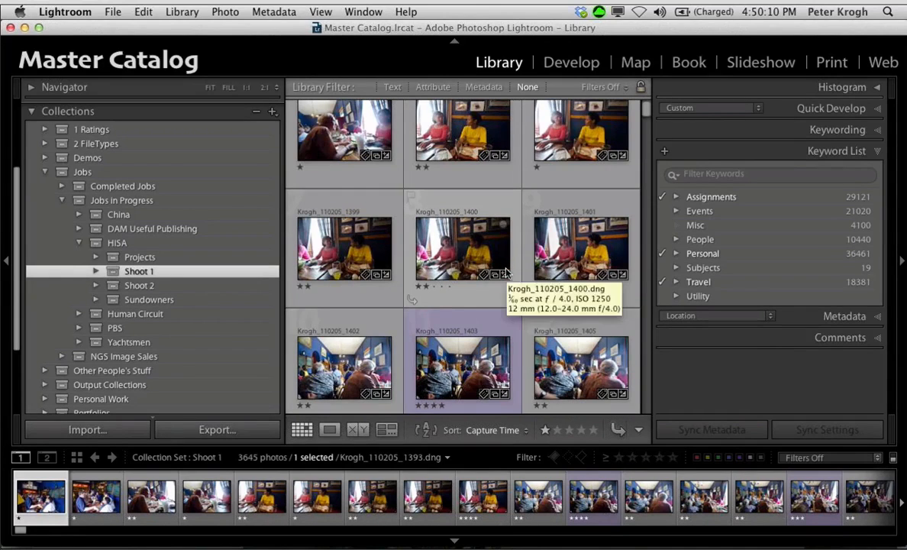
{"action": "left_click", "coordinate": [145, 286]}
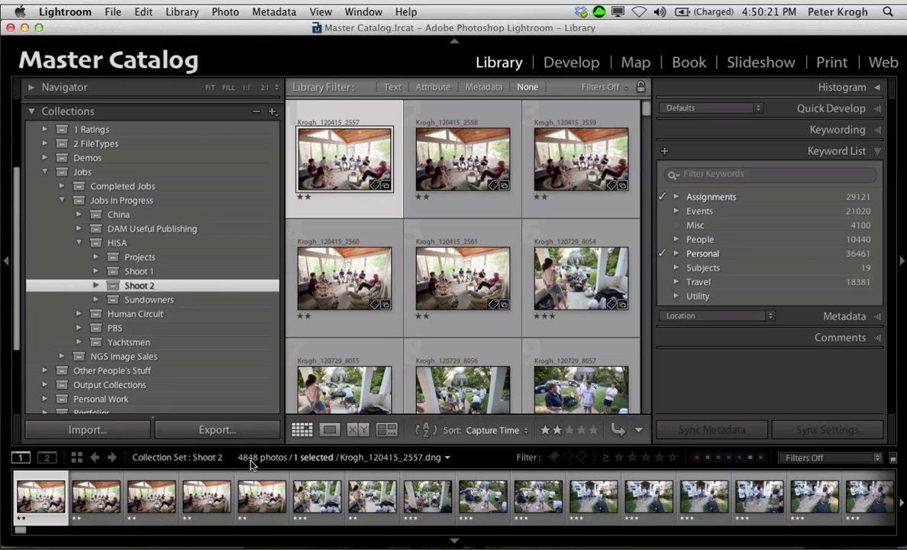
{"action": "left_click", "coordinate": [139, 271]}
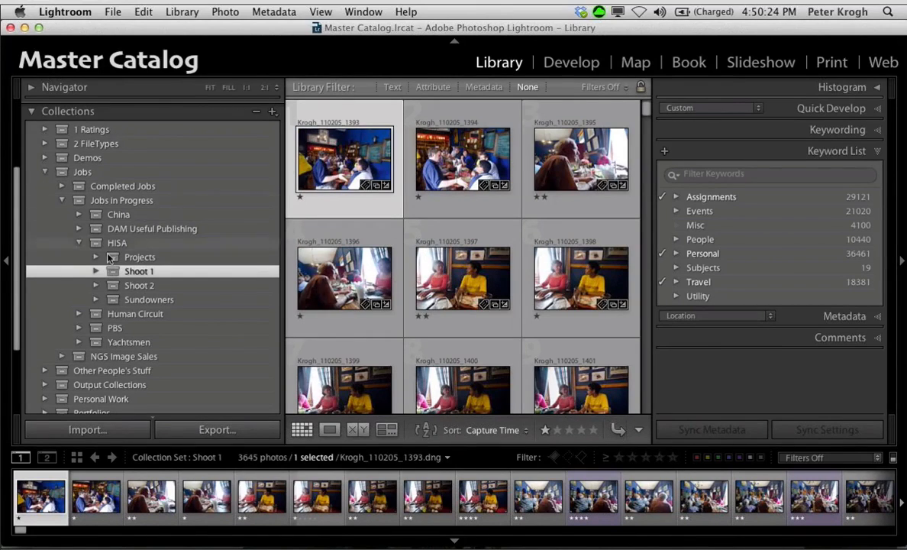
Step: Expand Shoot 2 and look at its location collections, including Colesberg, Cape Town, Hantam School and Medikwe
{"action": "left_click", "coordinate": [96, 286]}
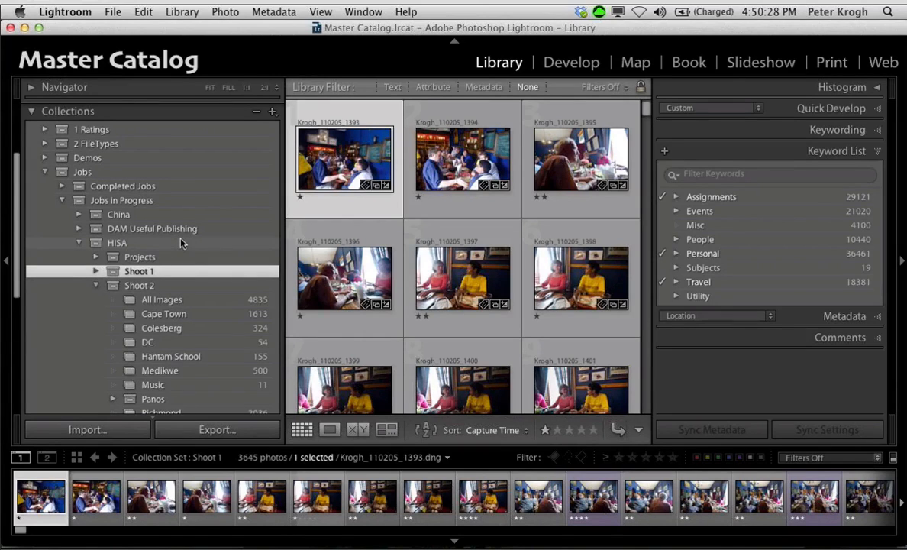
{"action": "scroll", "coordinate": [183, 259], "scroll_direction": "down", "scroll_amount": 2}
{"action": "left_click", "coordinate": [197, 302]}
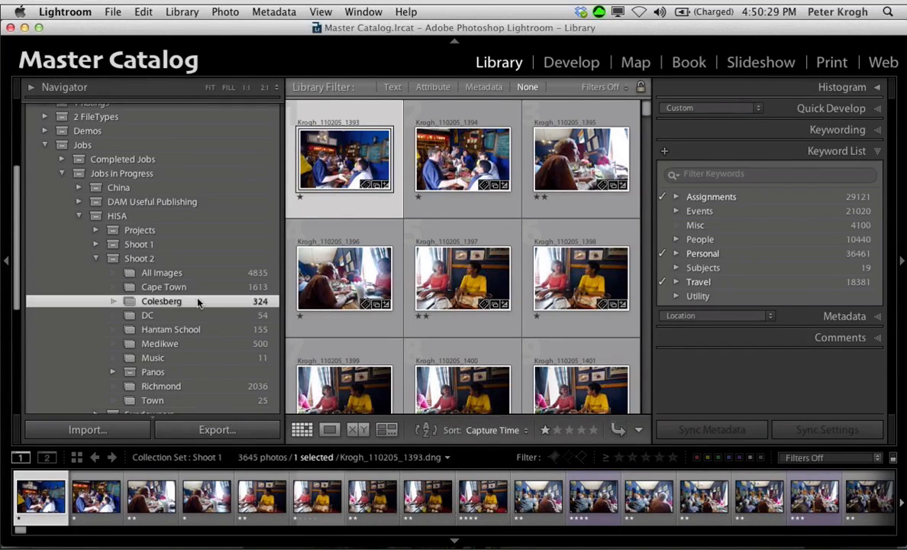
{"action": "left_click", "coordinate": [196, 288]}
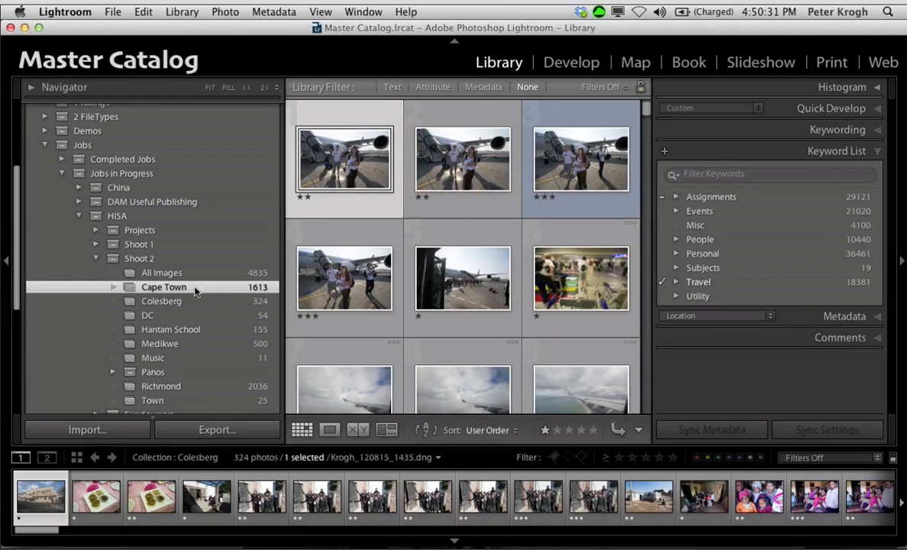
{"action": "left_click", "coordinate": [189, 332]}
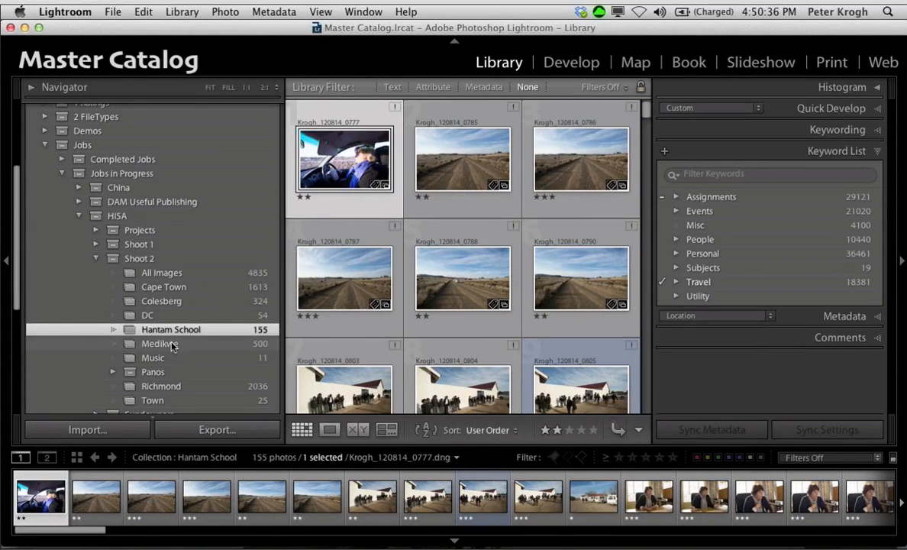
{"action": "left_click", "coordinate": [173, 345]}
{"action": "scroll", "coordinate": [203, 277], "scroll_direction": "down", "scroll_amount": 1}
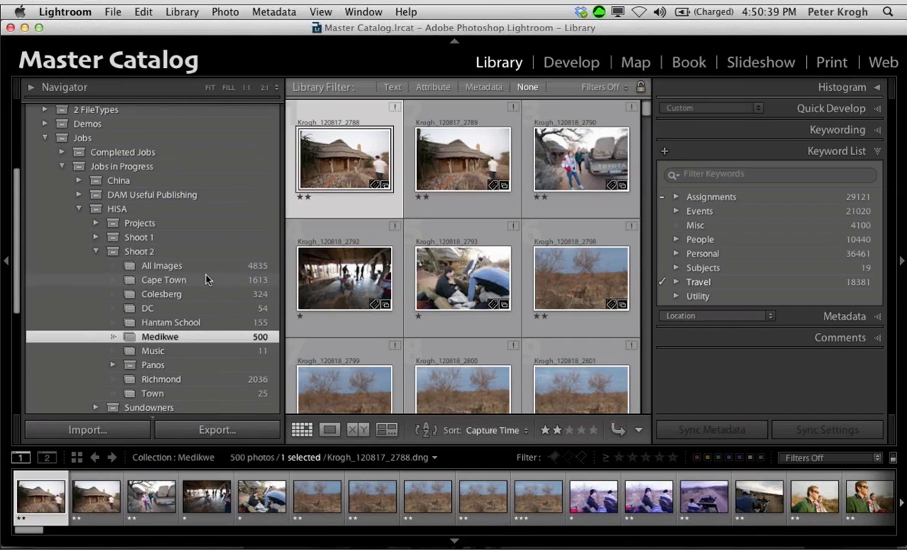
Step: Expand HISA's Projects set and its Print collections set, and look through the last print collection's photos
{"action": "left_click", "coordinate": [96, 224]}
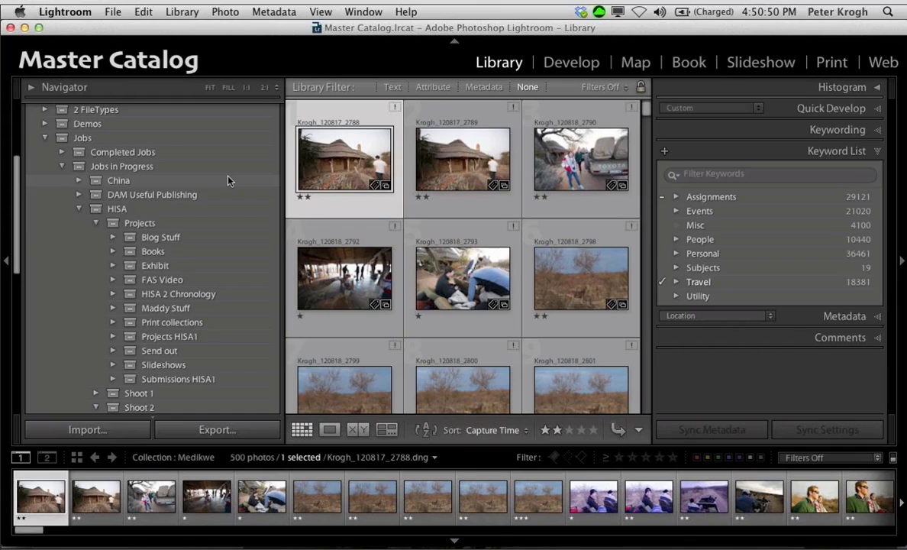
{"action": "left_click", "coordinate": [111, 322]}
{"action": "scroll", "coordinate": [183, 290], "scroll_direction": "down", "scroll_amount": 3}
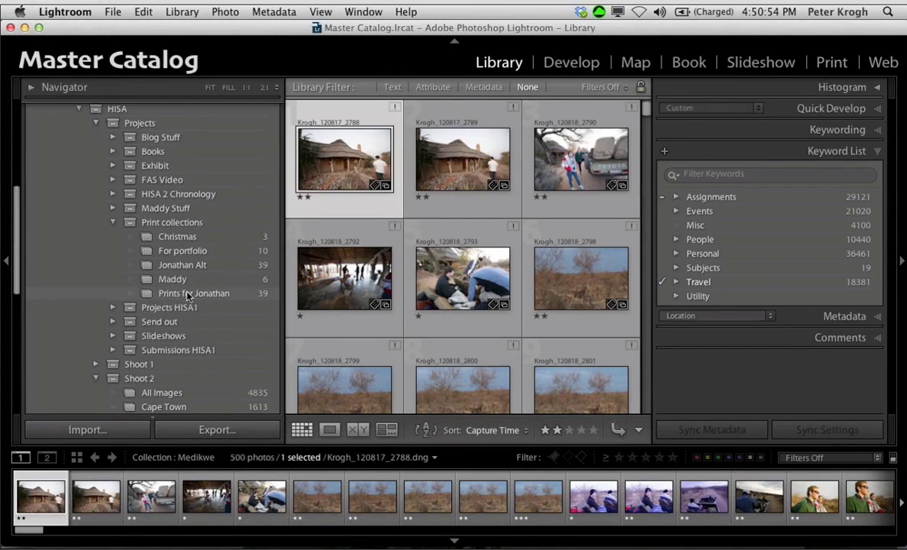
{"action": "left_click", "coordinate": [180, 295]}
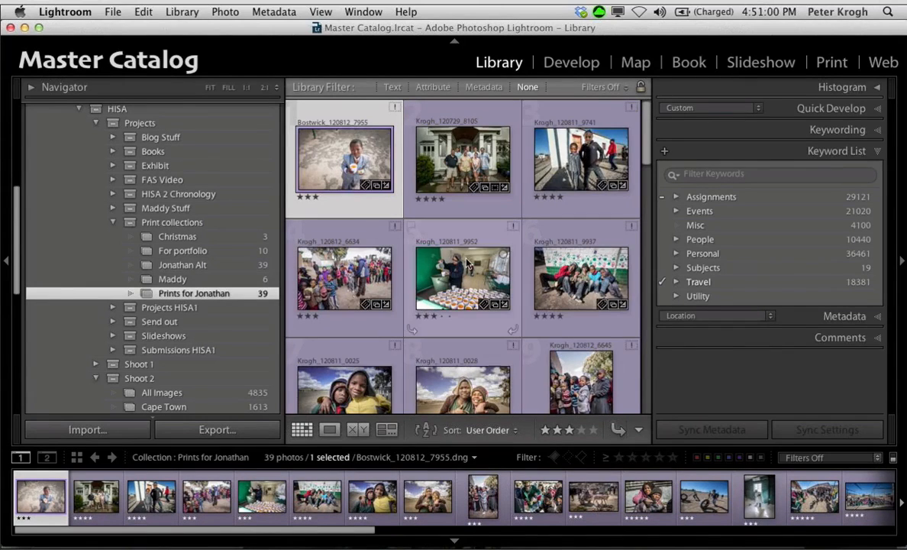
{"action": "scroll", "coordinate": [468, 264], "scroll_direction": "down", "scroll_amount": 1}
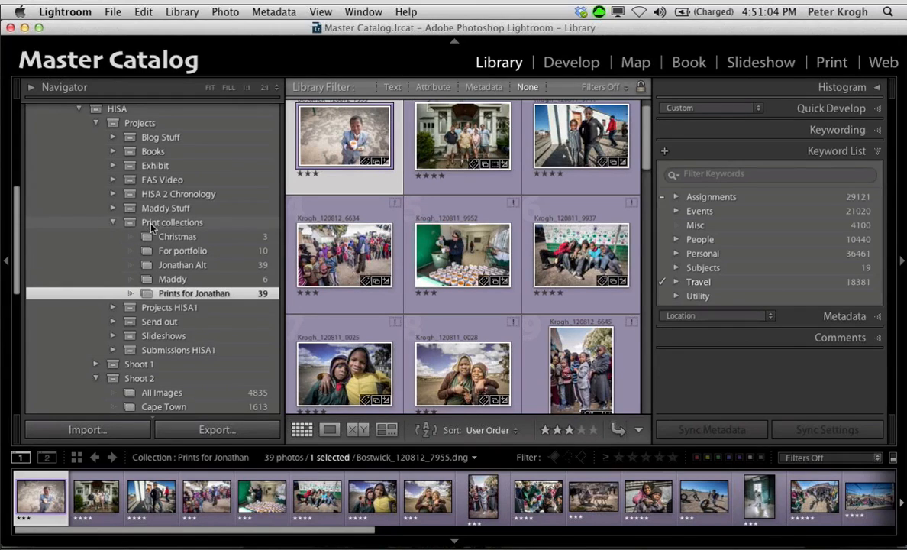
Step: Create a collection named Test Collection inside the Projects set, including the selected photo
{"action": "right_click", "coordinate": [148, 229]}
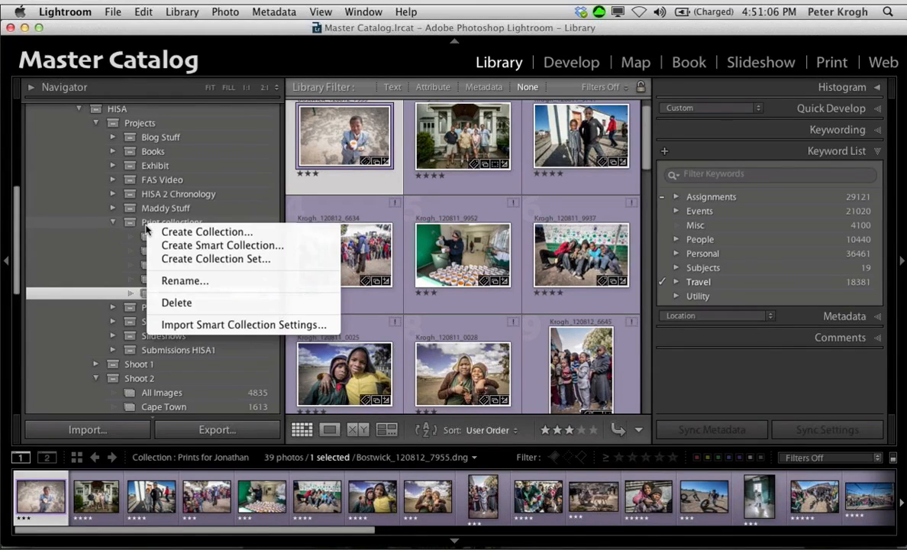
{"action": "left_click", "coordinate": [166, 232]}
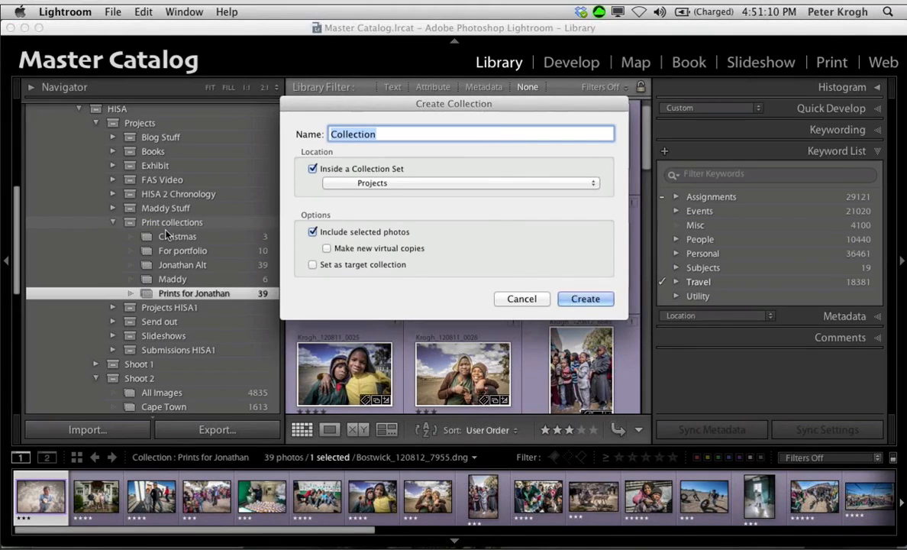
{"action": "type", "text": "Test Collectio"}
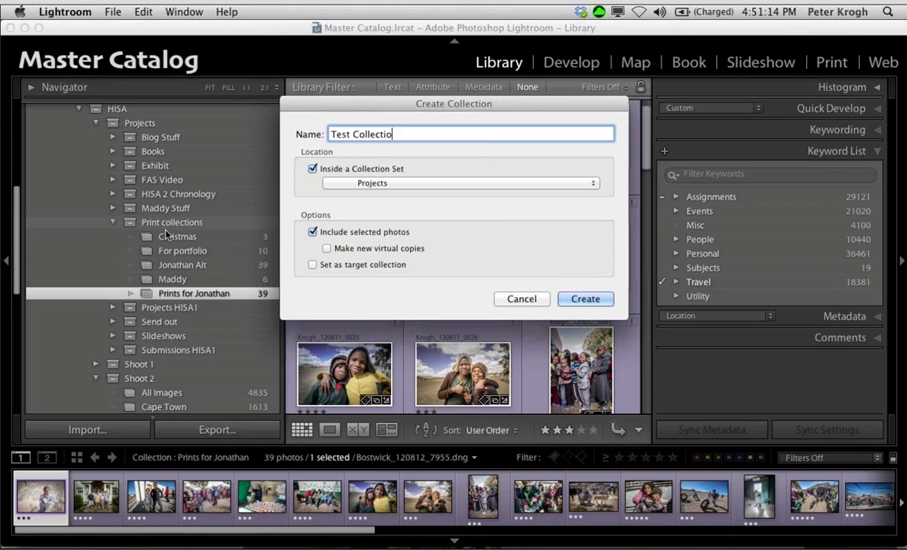
{"action": "type", "text": "n"}
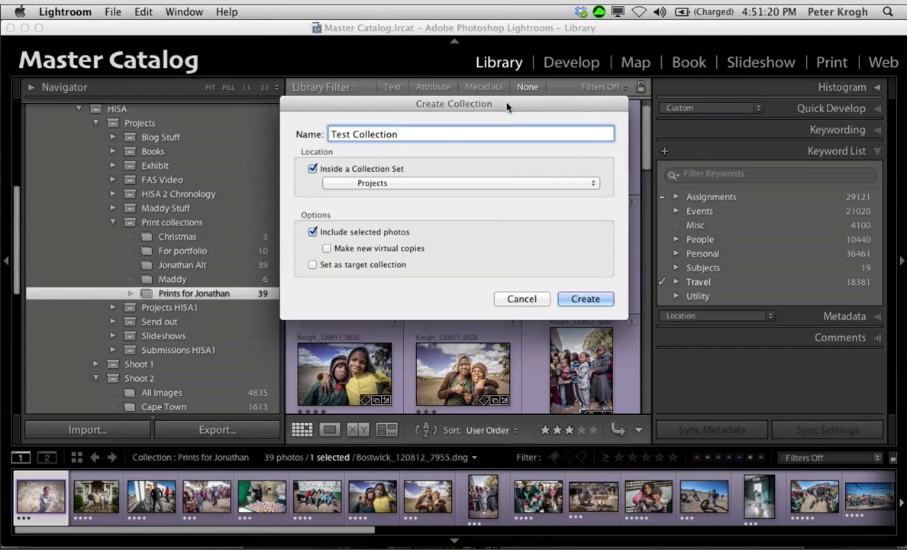
{"action": "left_click", "coordinate": [586, 299]}
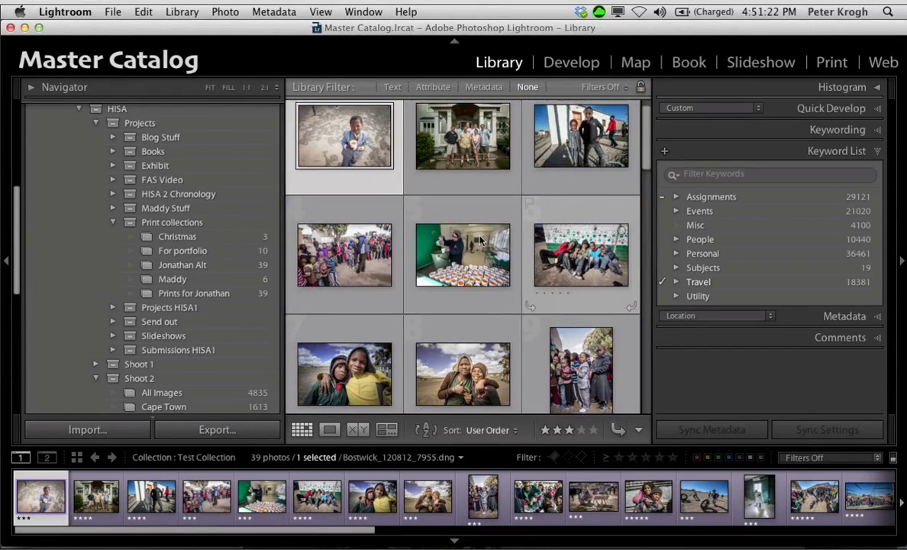
Step: Move Test Collection from the Projects set into the Print collections set
{"action": "scroll", "coordinate": [199, 269], "scroll_direction": "down", "scroll_amount": 3}
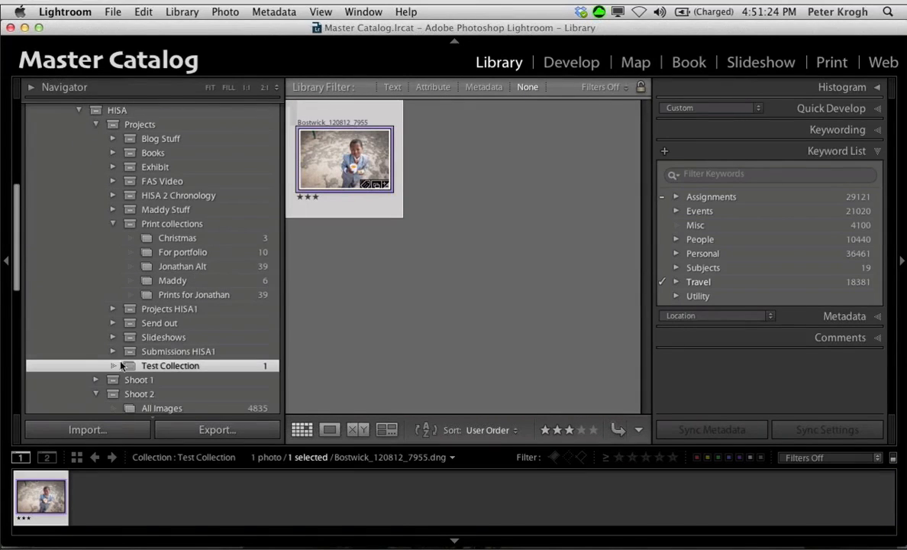
{"action": "left_click_drag", "start_coordinate": [130, 368], "coordinate": [170, 229]}
{"action": "scroll", "coordinate": [223, 345], "scroll_direction": "down", "scroll_amount": 6}
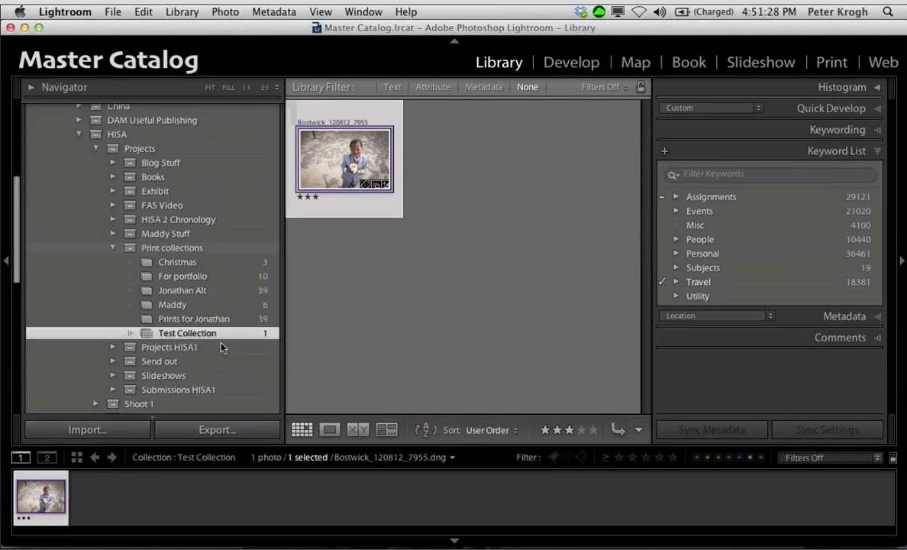
Step: Add photos ending in 9952, 0028 and 6734 plus the tire-rolling virtual copy from the neighbouring print collection to Test Collection
{"action": "left_click", "coordinate": [165, 260]}
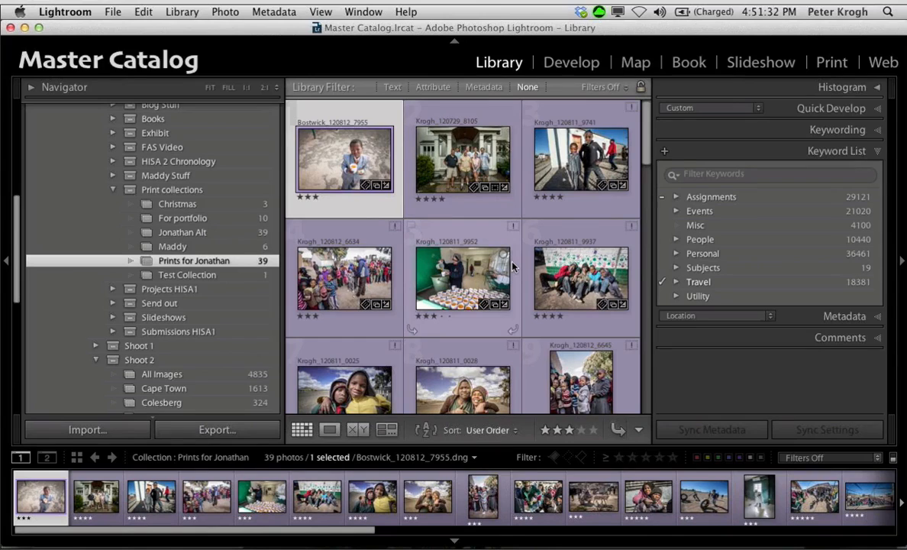
{"action": "scroll", "coordinate": [514, 266], "scroll_direction": "down", "scroll_amount": 3}
{"action": "left_click", "coordinate": [422, 226]}
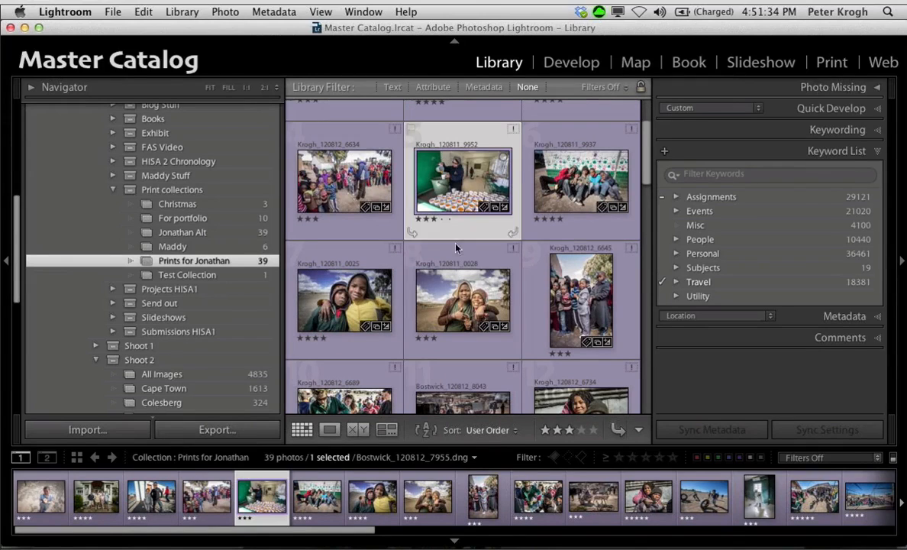
{"action": "left_click", "coordinate": [467, 293], "text": "super"}
{"action": "scroll", "coordinate": [555, 326], "scroll_direction": "down", "scroll_amount": 3}
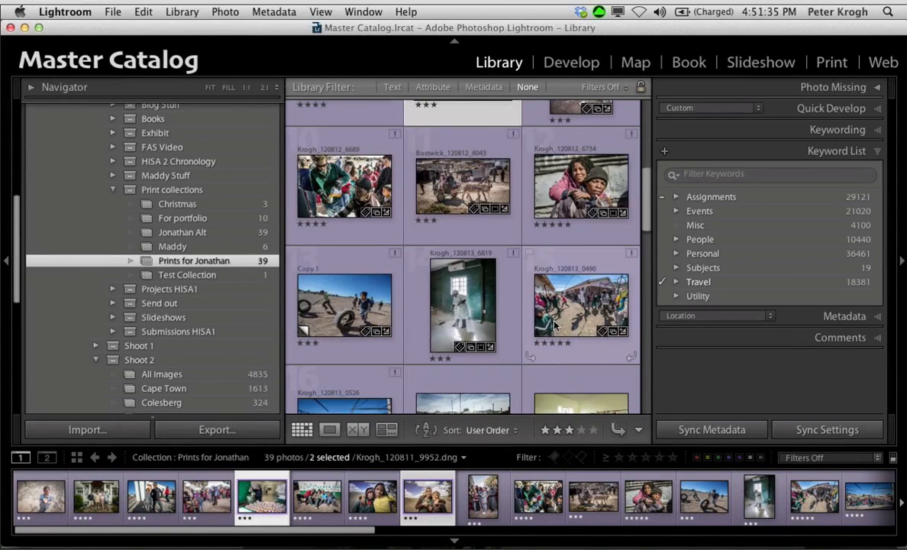
{"action": "left_click", "coordinate": [576, 187], "text": "super"}
{"action": "left_click", "coordinate": [345, 298], "text": "super"}
{"action": "left_click_drag", "start_coordinate": [345, 298], "coordinate": [195, 275]}
Step: Reorder Test Collection, moving the boy in the suit to the end and the 6734 photo to second place
{"action": "left_click", "coordinate": [195, 275]}
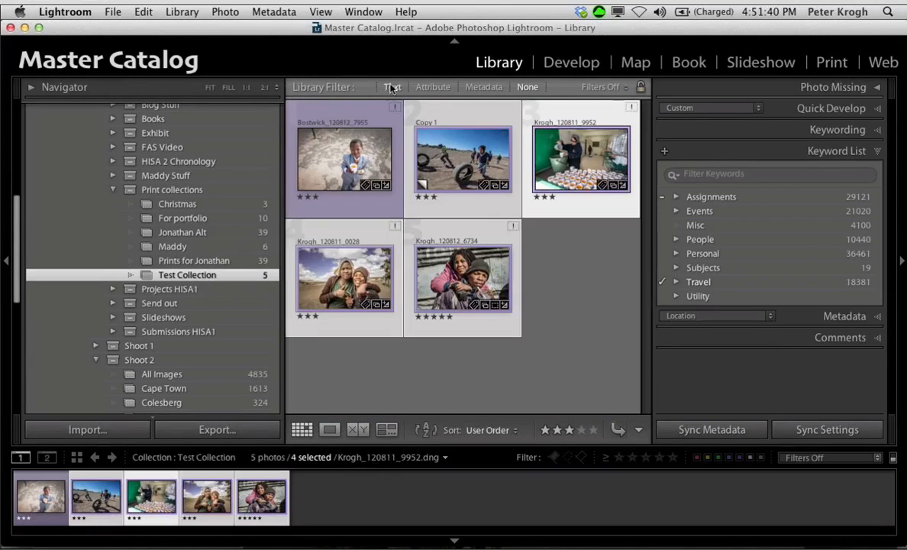
{"action": "left_click", "coordinate": [537, 276]}
{"action": "left_click_drag", "start_coordinate": [352, 172], "coordinate": [483, 255]}
{"action": "left_click_drag", "start_coordinate": [372, 232], "coordinate": [402, 164]}
Step: Step through Test Collection's photos enlarged in their new order, go back to the first and return to the grid
{"action": "double_click", "coordinate": [325, 154]}
{"action": "key", "text": "Right"}
{"action": "key", "text": "Right"}
{"action": "key", "text": "Right"}
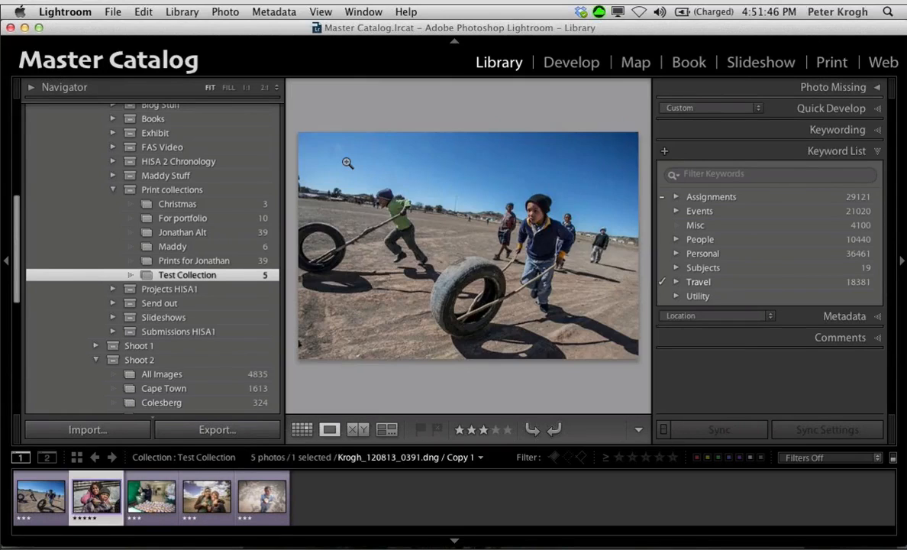
{"action": "key", "text": "Right"}
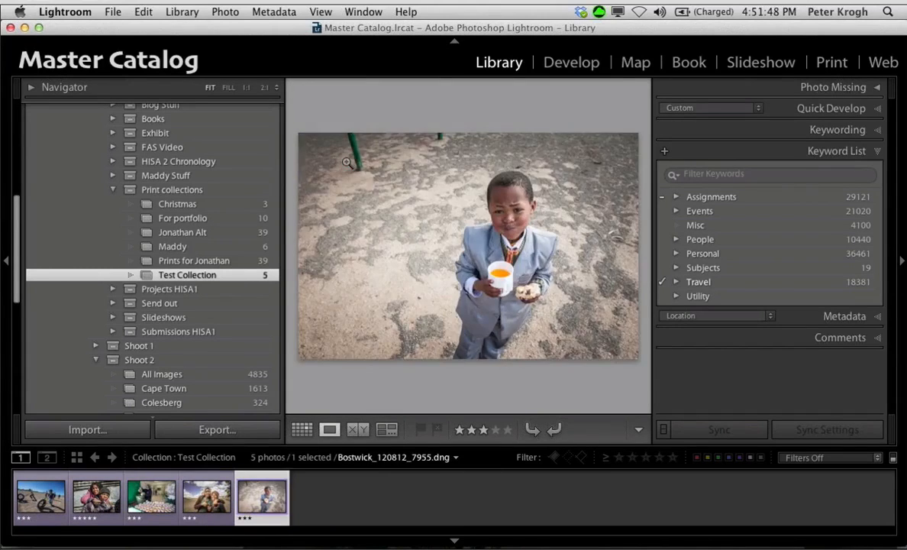
{"action": "key", "text": "Left"}
{"action": "key", "text": "Left"}
{"action": "key", "text": "Left"}
{"action": "key", "text": "Left"}
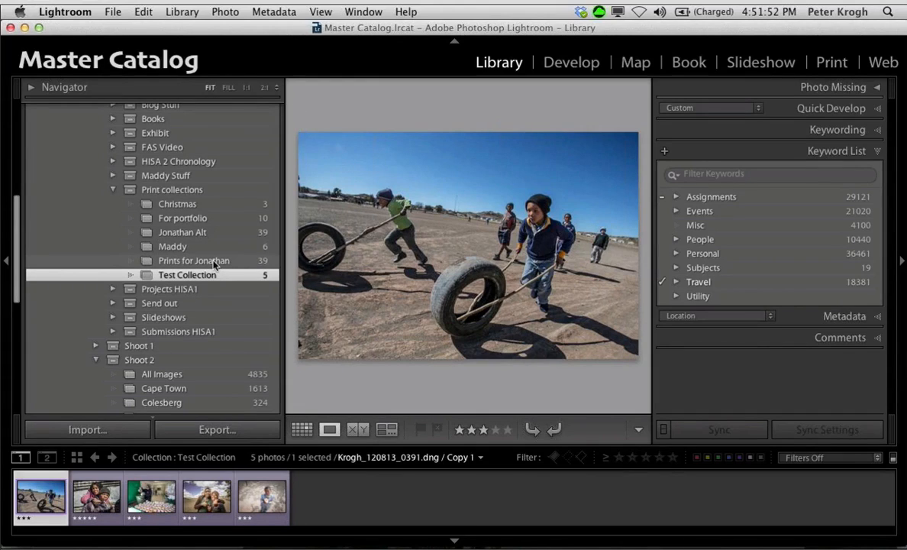
{"action": "key", "text": "g"}
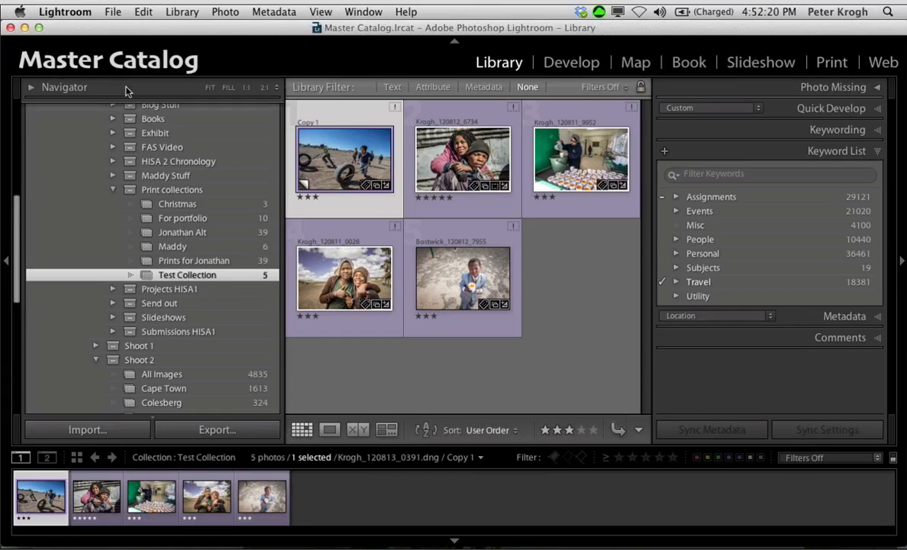
Step: Create a collection from all photos of the recipient's print collection inside Print collections, named with the recipient's first name and Print Sequence 2
{"action": "left_click", "coordinate": [183, 262]}
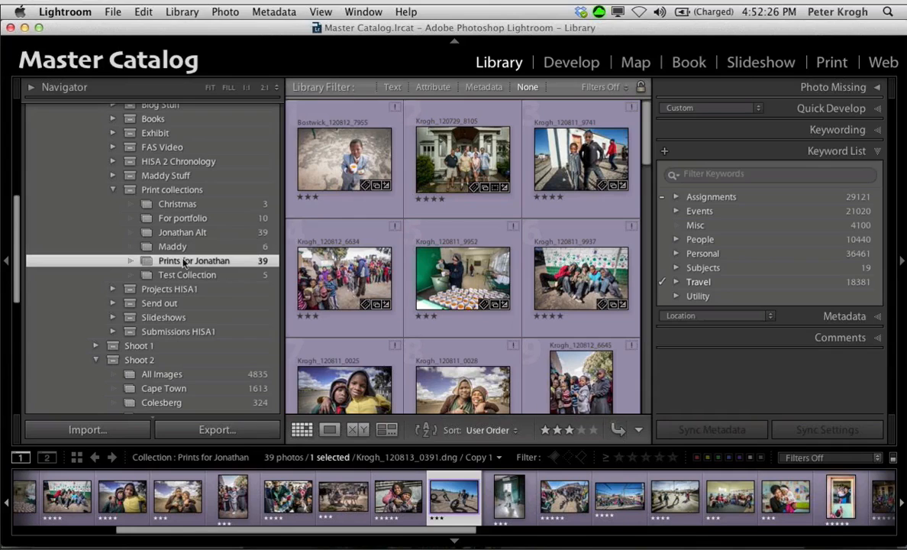
{"action": "left_click", "coordinate": [355, 145]}
{"action": "key", "text": "super+a"}
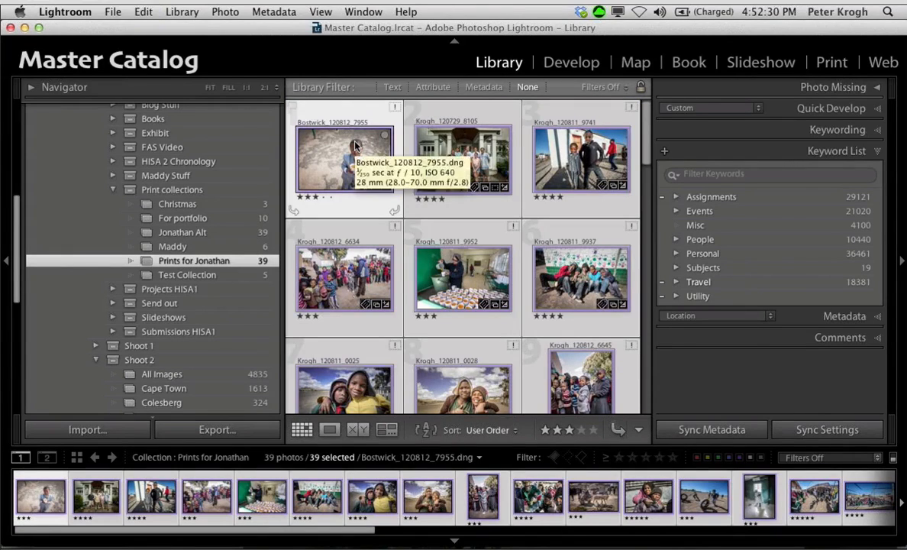
{"action": "right_click", "coordinate": [175, 266]}
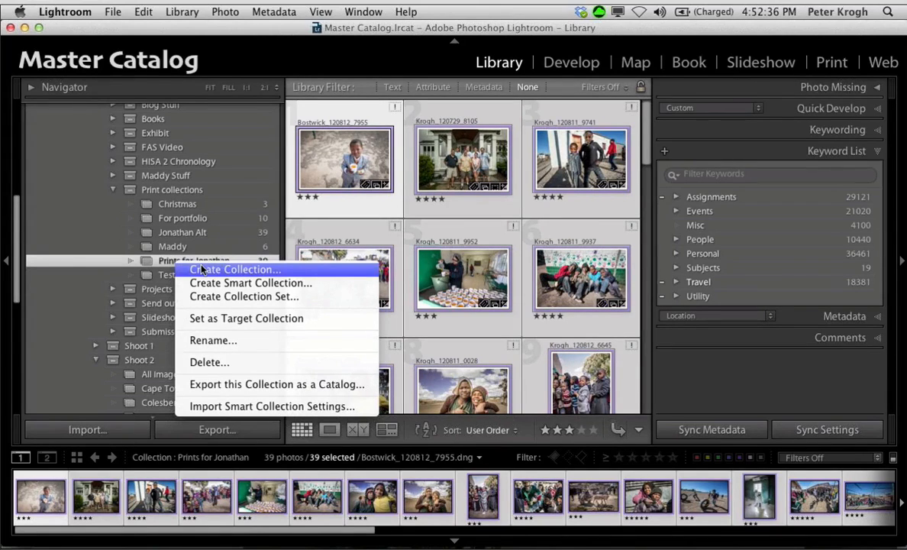
{"action": "left_click", "coordinate": [202, 269]}
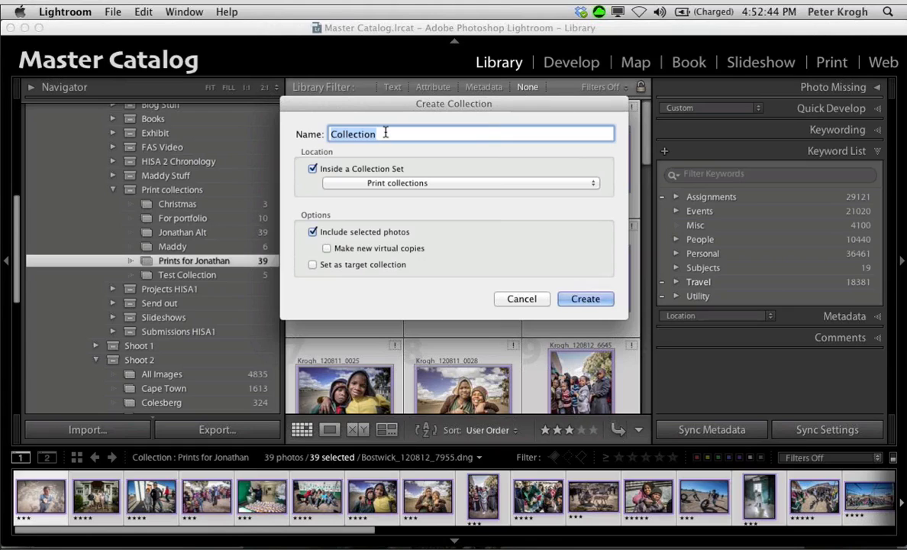
{"action": "type", "text": "Jonathan Print Seque"}
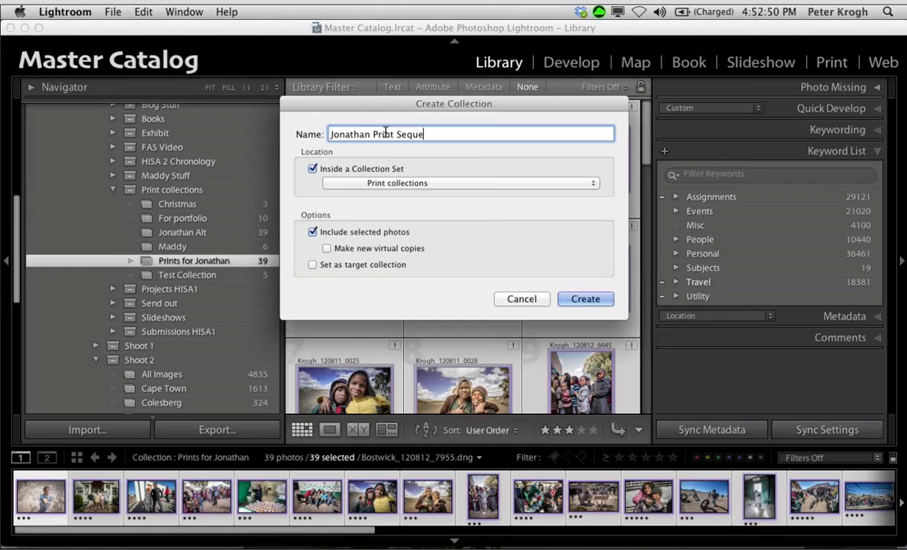
{"action": "type", "text": "nce 2"}
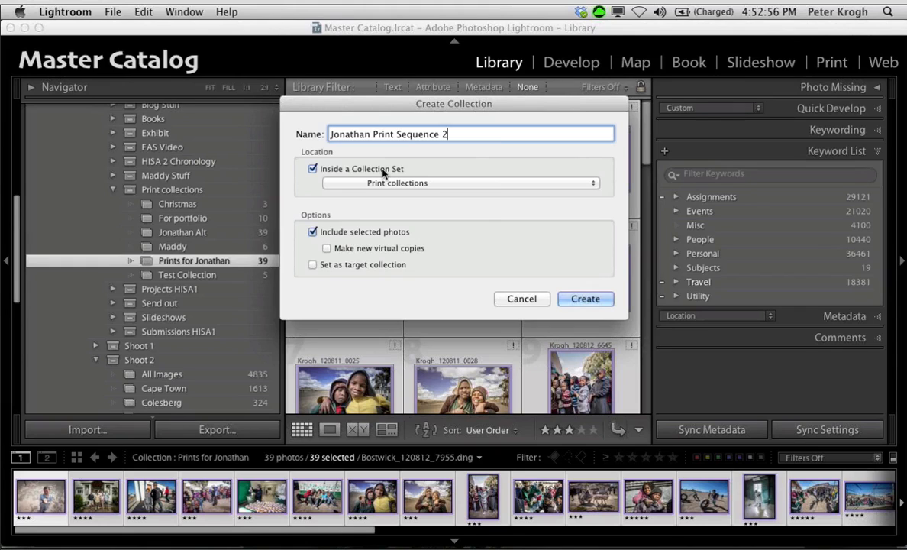
{"action": "left_click", "coordinate": [585, 298]}
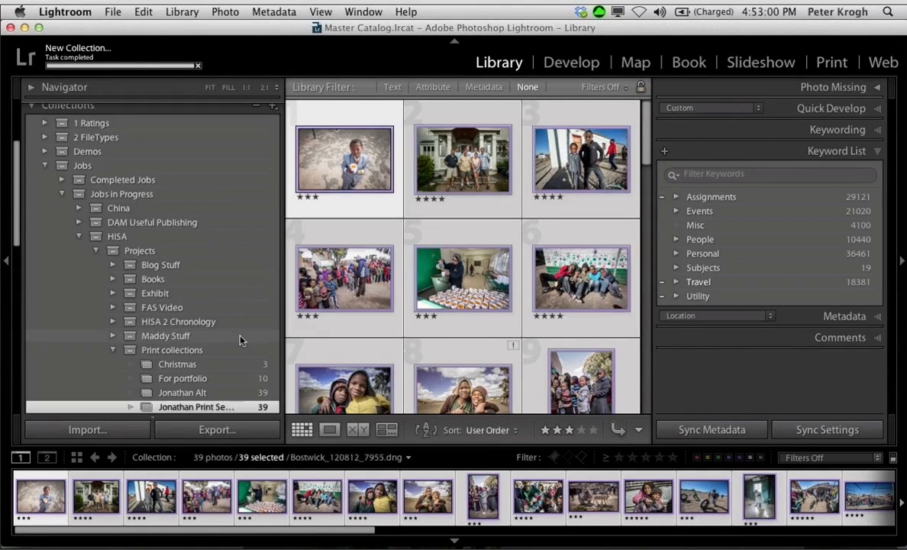
Step: Reorder the Print Sequence 2 collection: porch group photo first, 6634 second, boy in the suit third, and 9952 right after 9937
{"action": "scroll", "coordinate": [200, 320], "scroll_direction": "down", "scroll_amount": 5}
{"action": "left_click", "coordinate": [186, 294]}
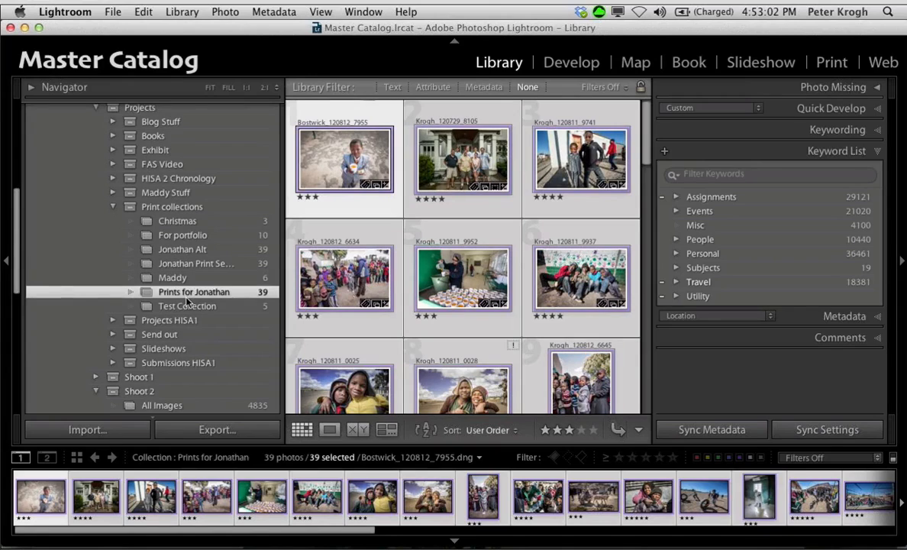
{"action": "left_click", "coordinate": [197, 263]}
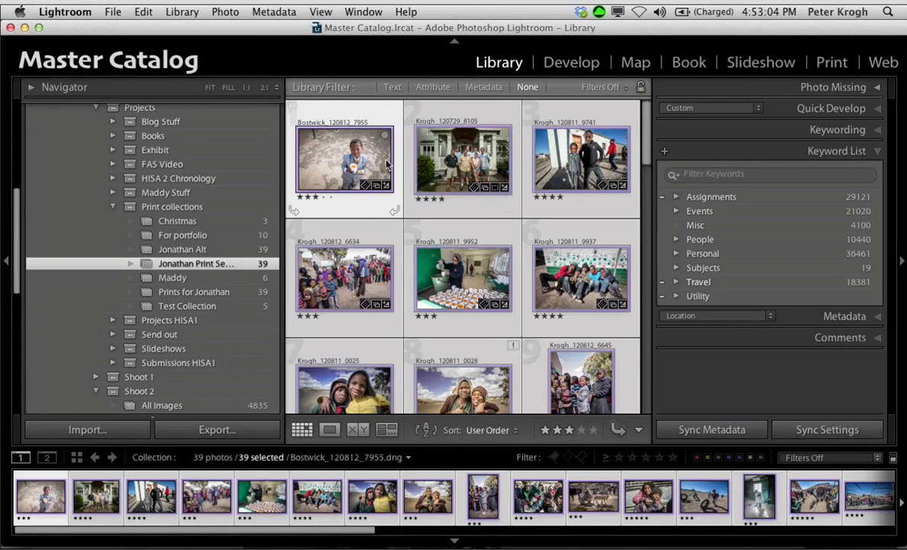
{"action": "left_click_drag", "start_coordinate": [380, 151], "coordinate": [402, 158]}
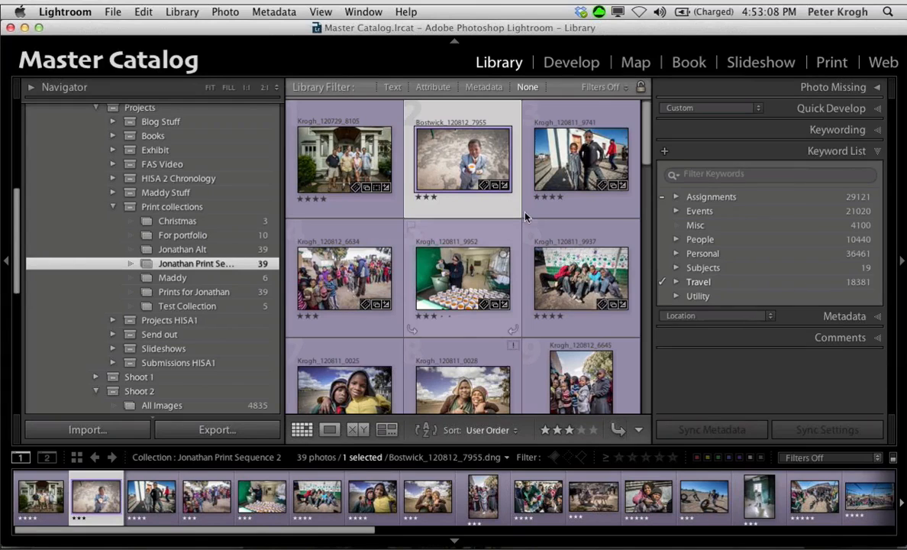
{"action": "scroll", "coordinate": [593, 169], "scroll_direction": "down", "scroll_amount": 5}
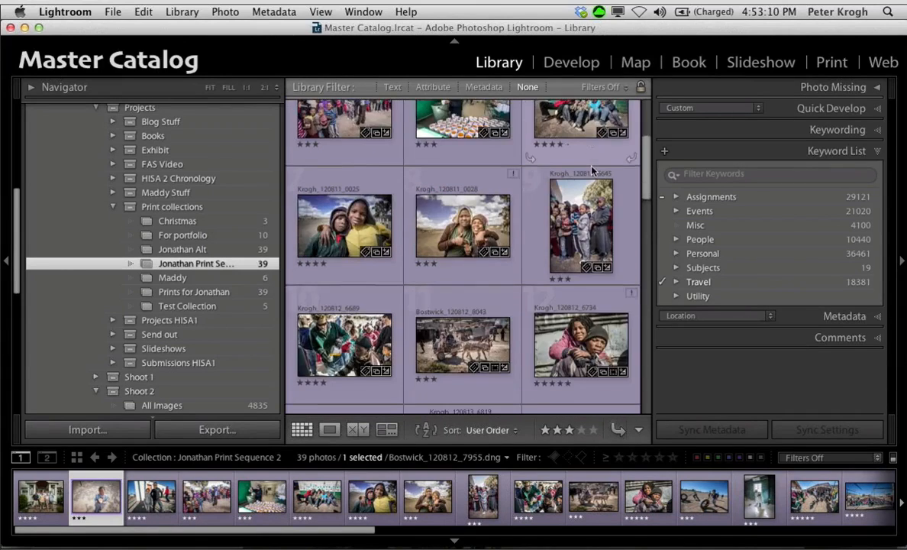
{"action": "scroll", "coordinate": [548, 153], "scroll_direction": "up", "scroll_amount": 5}
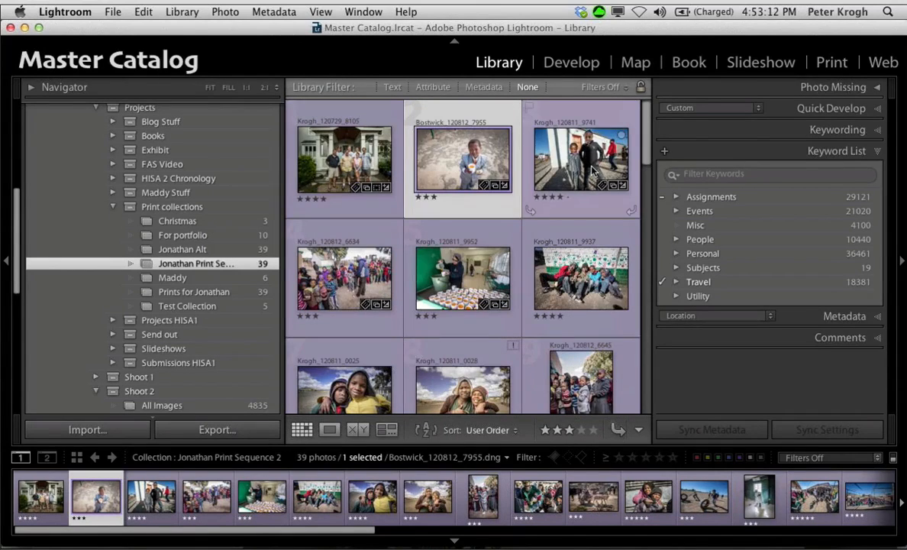
{"action": "left_click_drag", "start_coordinate": [463, 160], "coordinate": [401, 172]}
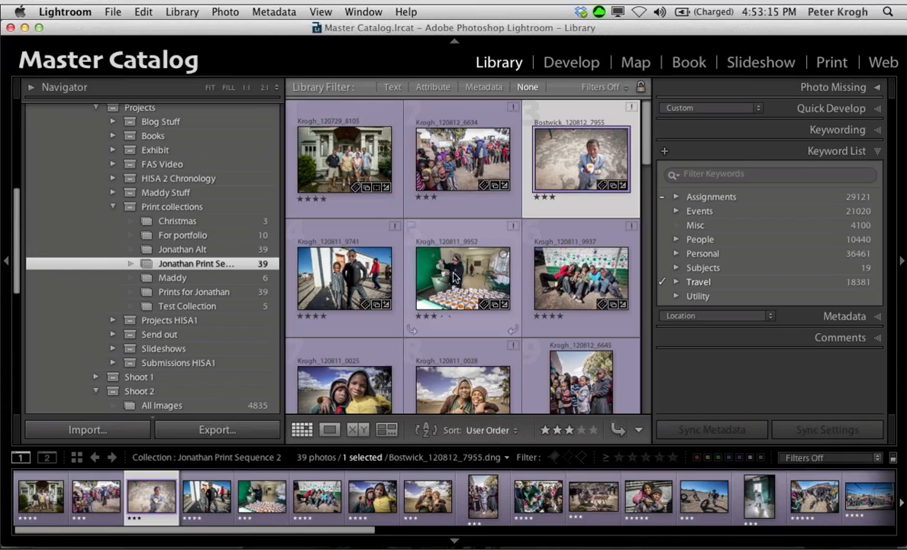
{"action": "left_click_drag", "start_coordinate": [485, 271], "coordinate": [596, 290]}
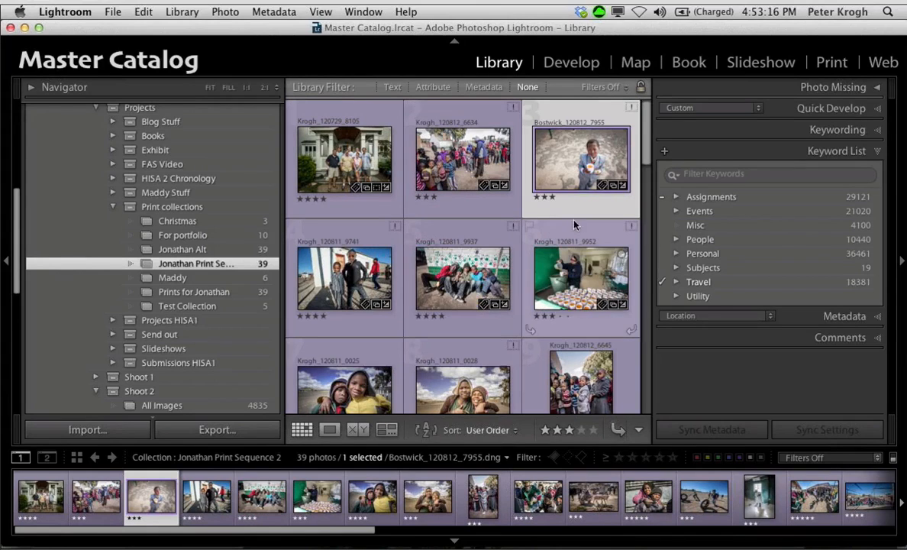
Step: Compare the photo order of Print Sequence 2 with that of the recipient's original print collection
{"action": "left_click", "coordinate": [195, 294]}
{"action": "left_click", "coordinate": [197, 263]}
{"action": "left_click", "coordinate": [194, 291]}
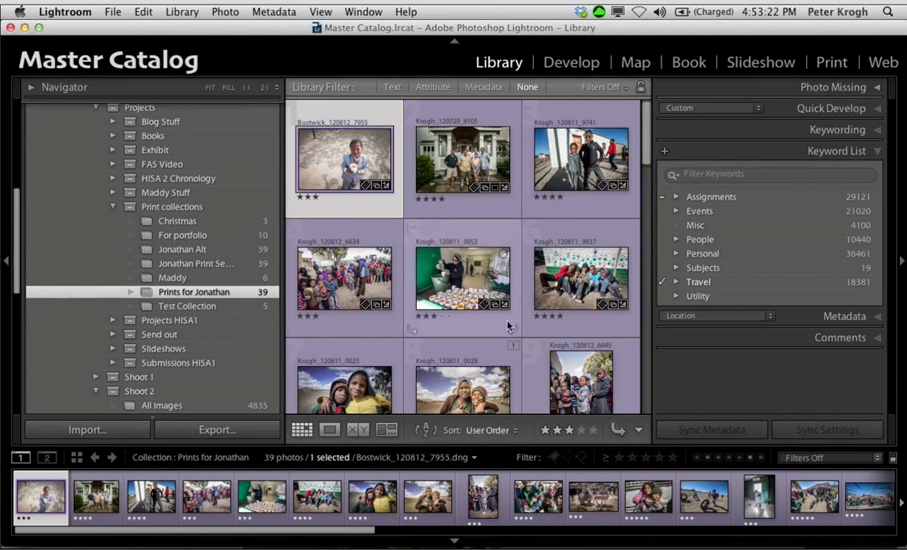
Step: Remove the photo ending in 0025 from the recipient's original print collection and compare that collection with Print Sequence 2
{"action": "scroll", "coordinate": [504, 328], "scroll_direction": "down", "scroll_amount": 3}
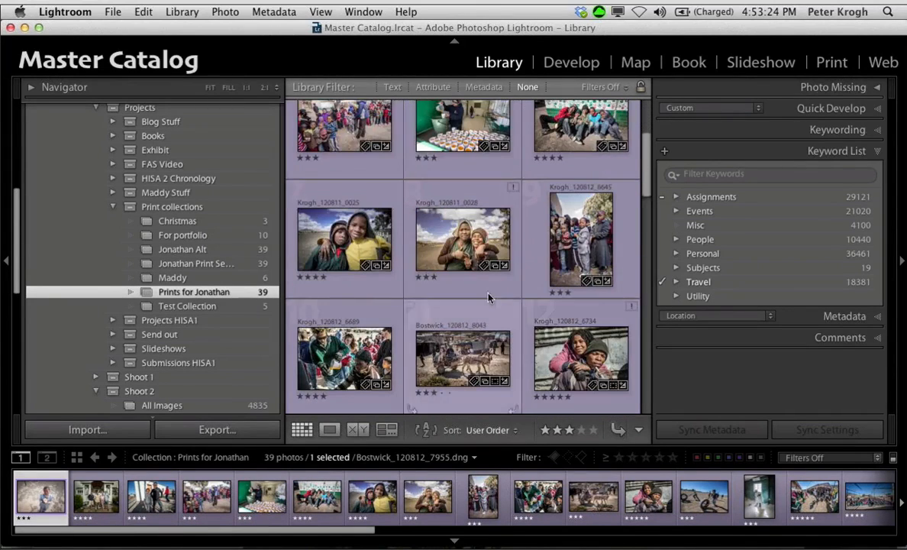
{"action": "left_click", "coordinate": [330, 239]}
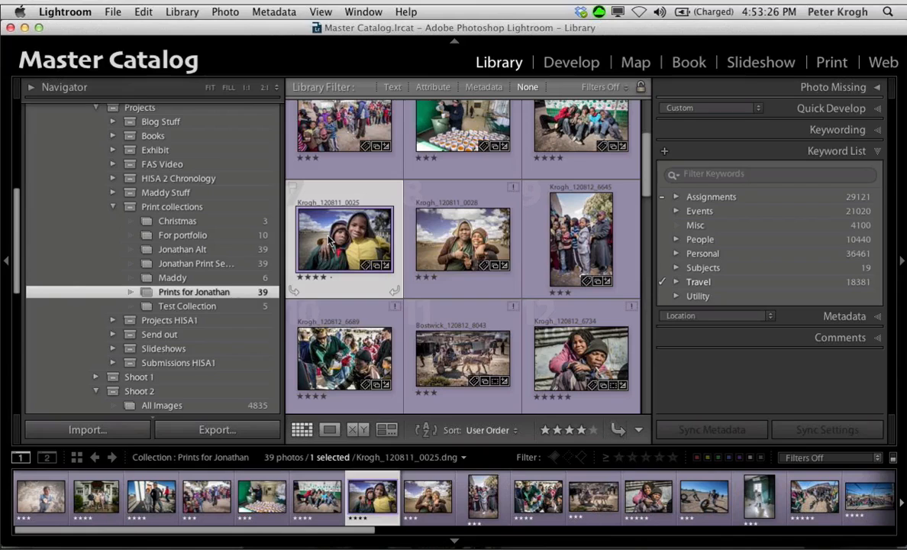
{"action": "right_click", "coordinate": [330, 239]}
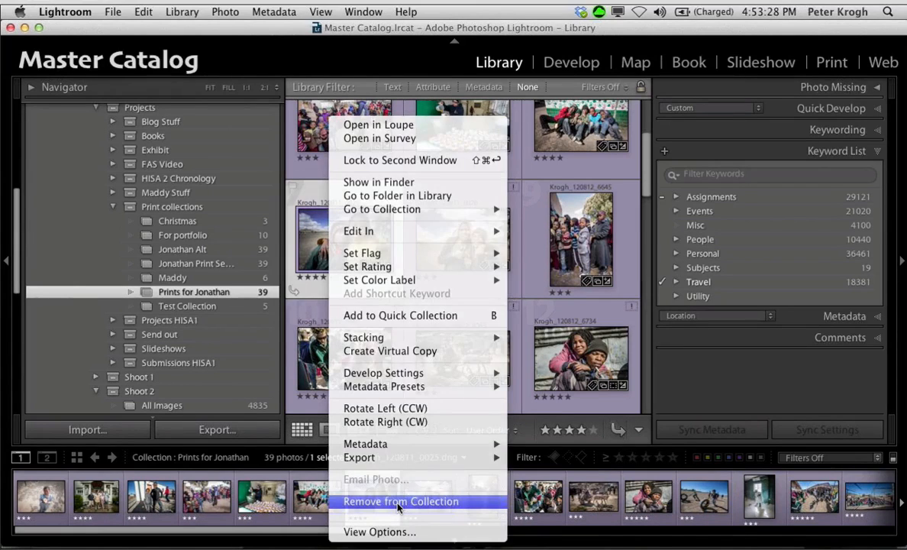
{"action": "left_click", "coordinate": [398, 501]}
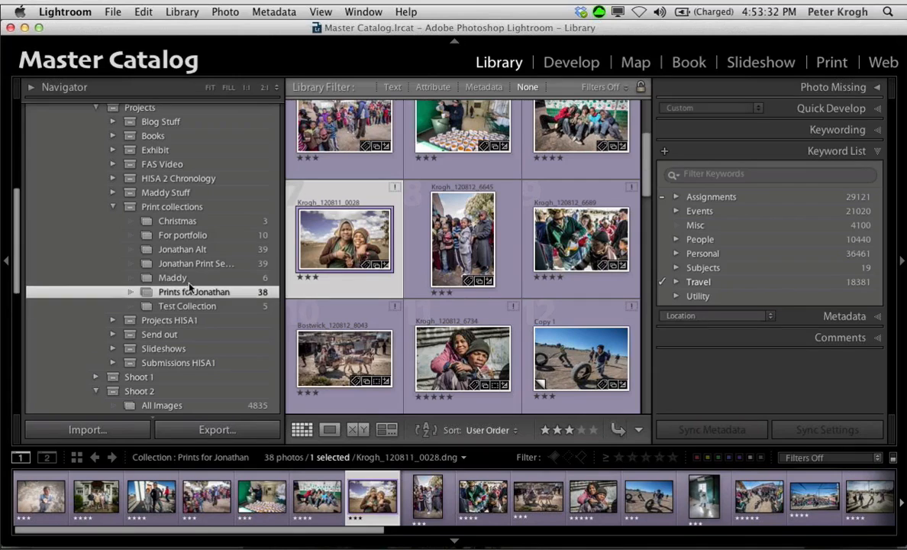
{"action": "left_click", "coordinate": [179, 263]}
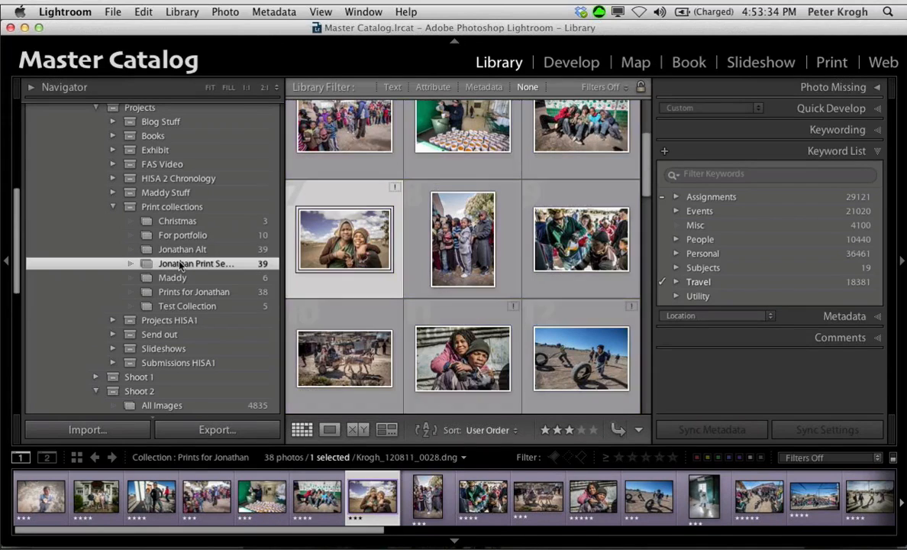
{"action": "left_click", "coordinate": [184, 291]}
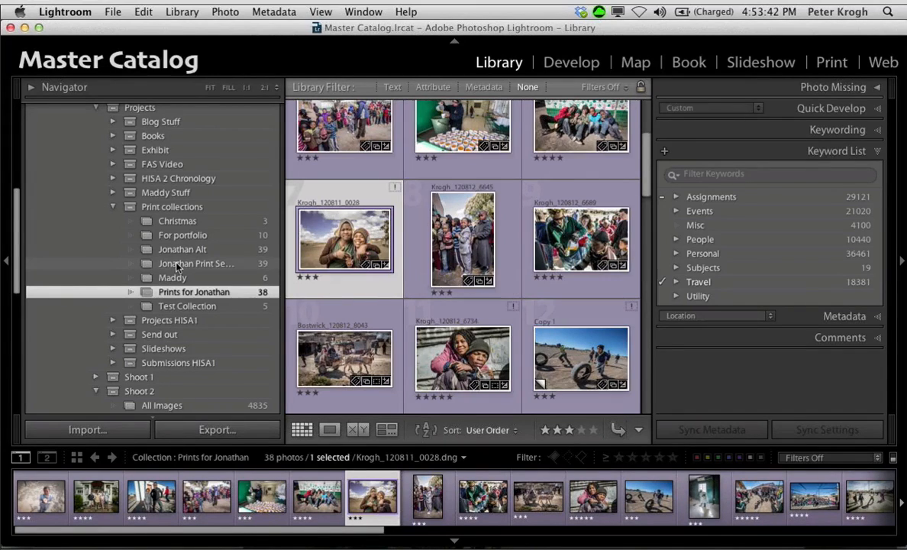
Step: Collapse the HISA collection set, expand Portfolios and its 2013 set, and look over the portfolio collections
{"action": "scroll", "coordinate": [176, 265], "scroll_direction": "down", "scroll_amount": 3}
{"action": "scroll", "coordinate": [176, 264], "scroll_direction": "up", "scroll_amount": 7}
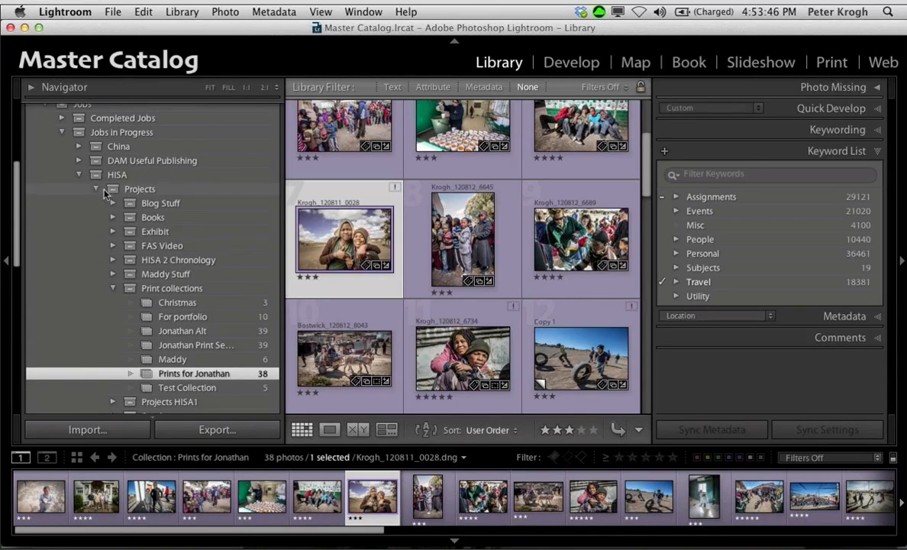
{"action": "left_click", "coordinate": [80, 174]}
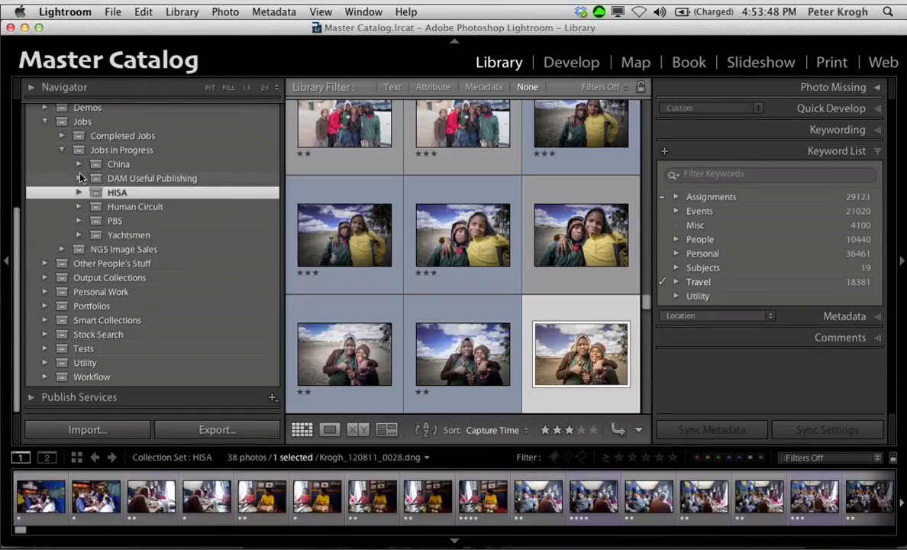
{"action": "left_click", "coordinate": [45, 306]}
{"action": "scroll", "coordinate": [161, 269], "scroll_direction": "down", "scroll_amount": 1}
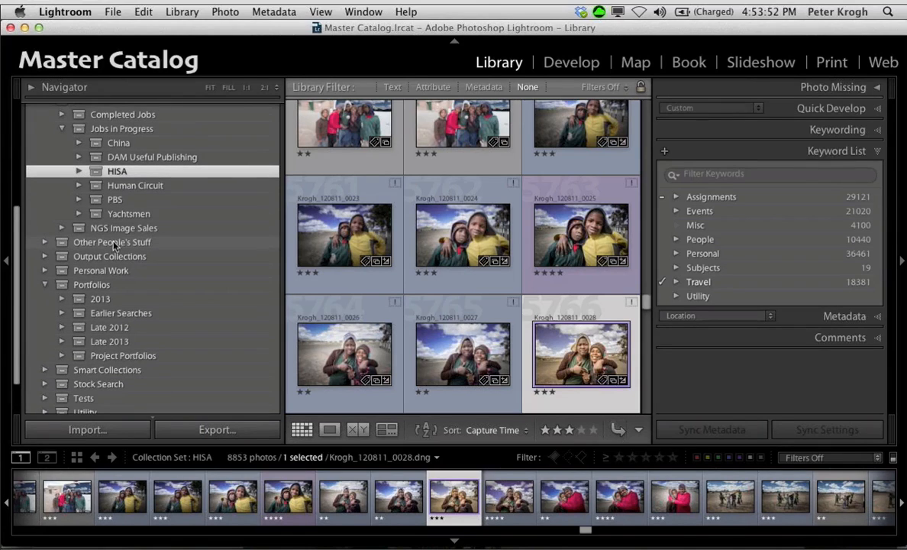
{"action": "left_click", "coordinate": [62, 299]}
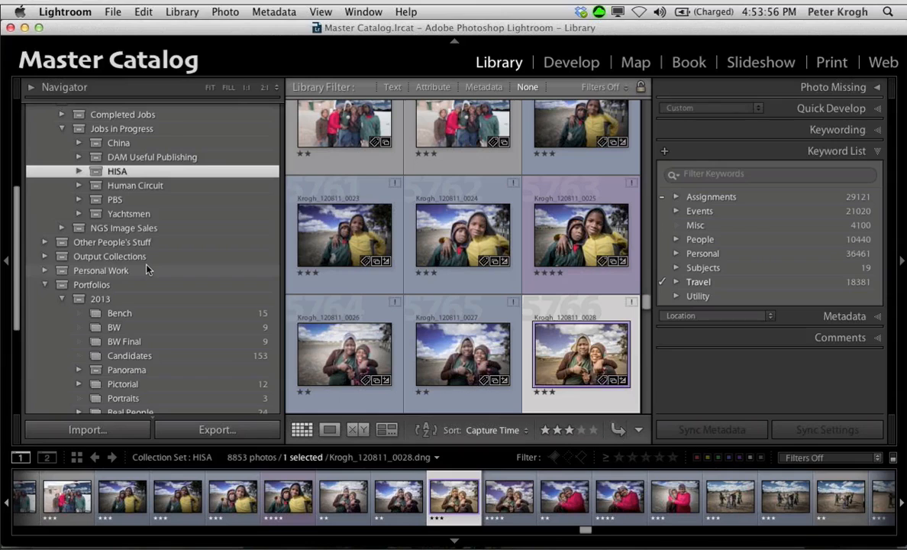
{"action": "scroll", "coordinate": [148, 269], "scroll_direction": "down", "scroll_amount": 1}
Step: Show the 5 Stars smart collection from the 1 Ratings set and select all of its photos
{"action": "scroll", "coordinate": [147, 267], "scroll_direction": "up", "scroll_amount": 10}
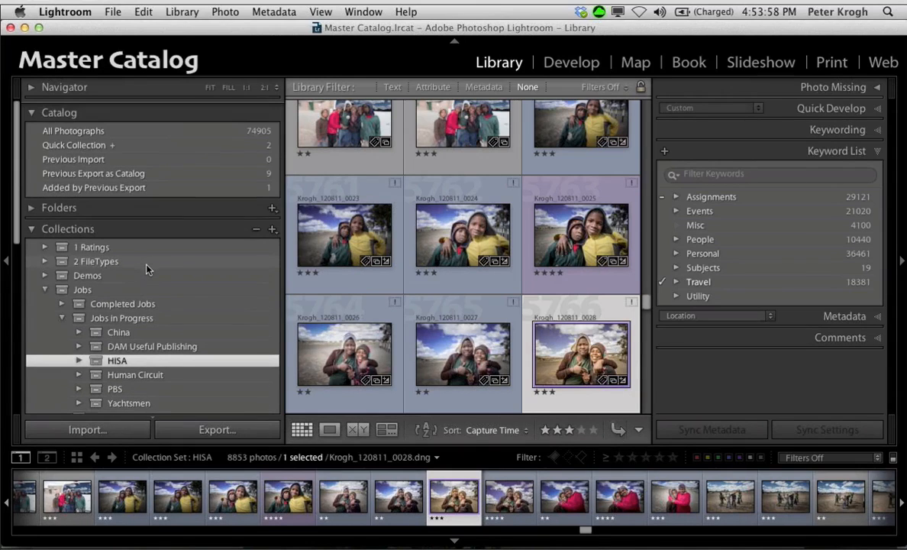
{"action": "left_click", "coordinate": [42, 243]}
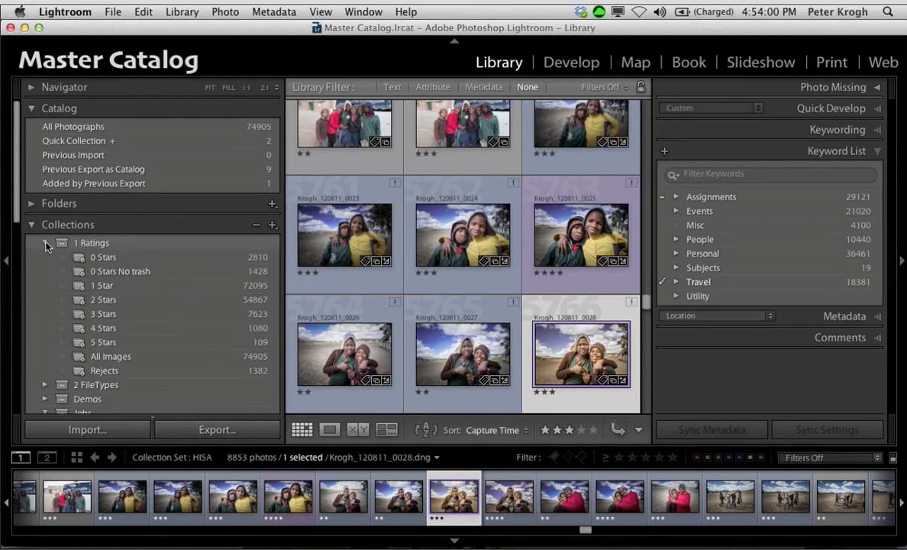
{"action": "left_click", "coordinate": [147, 345]}
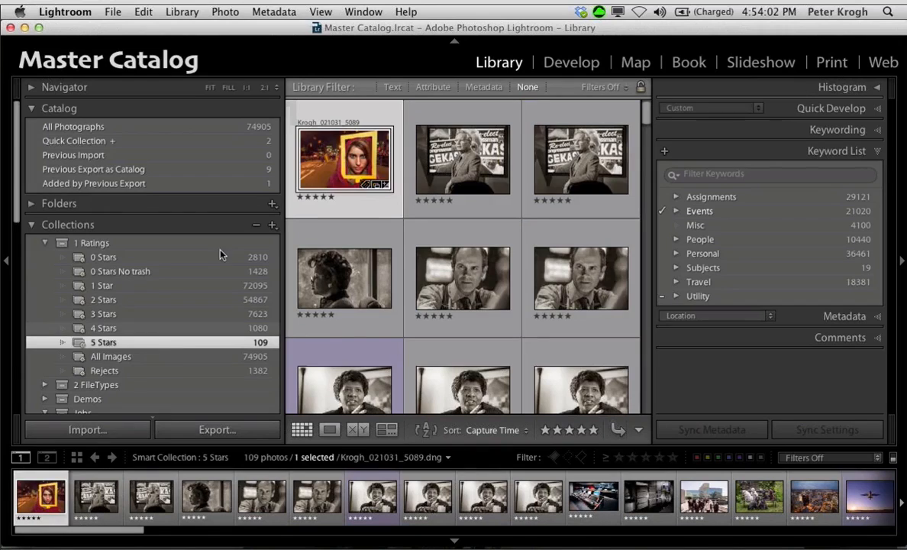
{"action": "key", "text": "super+a"}
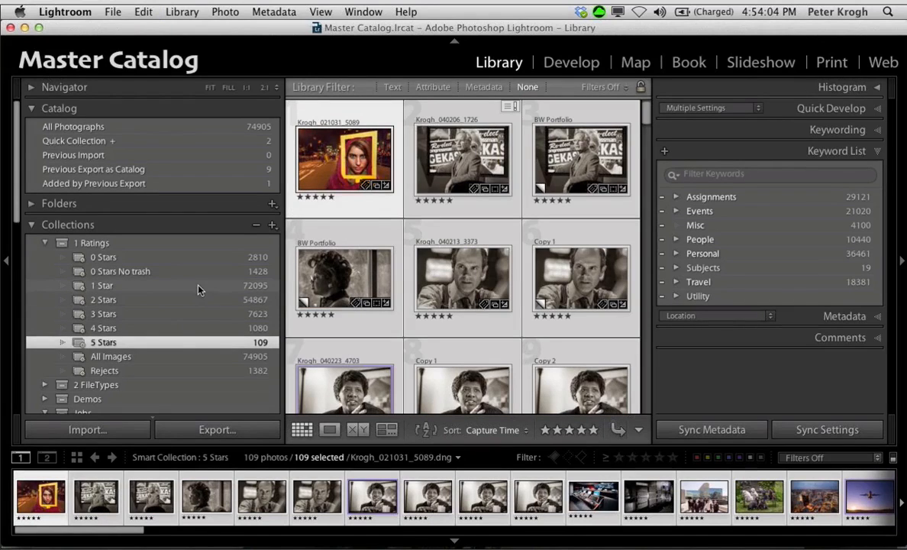
Step: Create a collection named 2014 Demo inside the Portfolios set, including the selected five-star photos
{"action": "scroll", "coordinate": [197, 290], "scroll_direction": "down", "scroll_amount": 8}
{"action": "scroll", "coordinate": [198, 289], "scroll_direction": "down", "scroll_amount": 6}
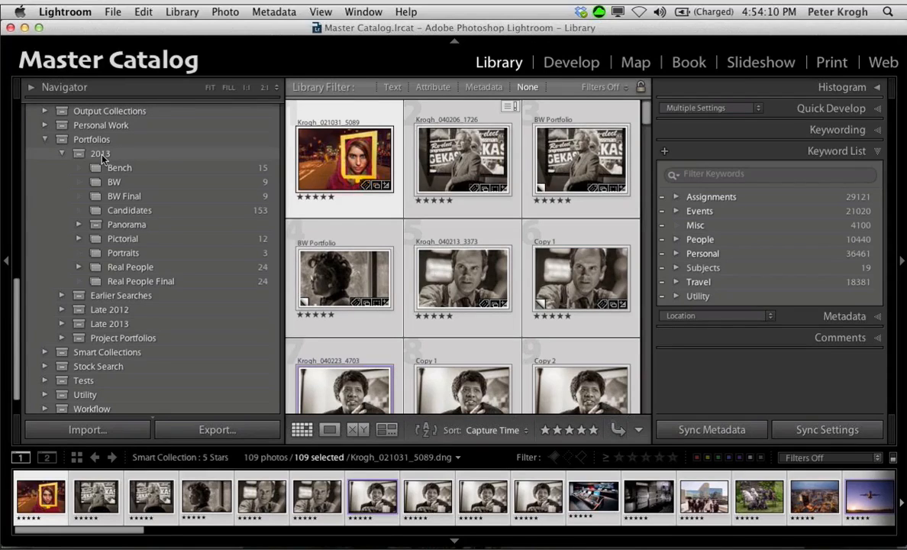
{"action": "right_click", "coordinate": [102, 156]}
{"action": "left_click", "coordinate": [122, 160]}
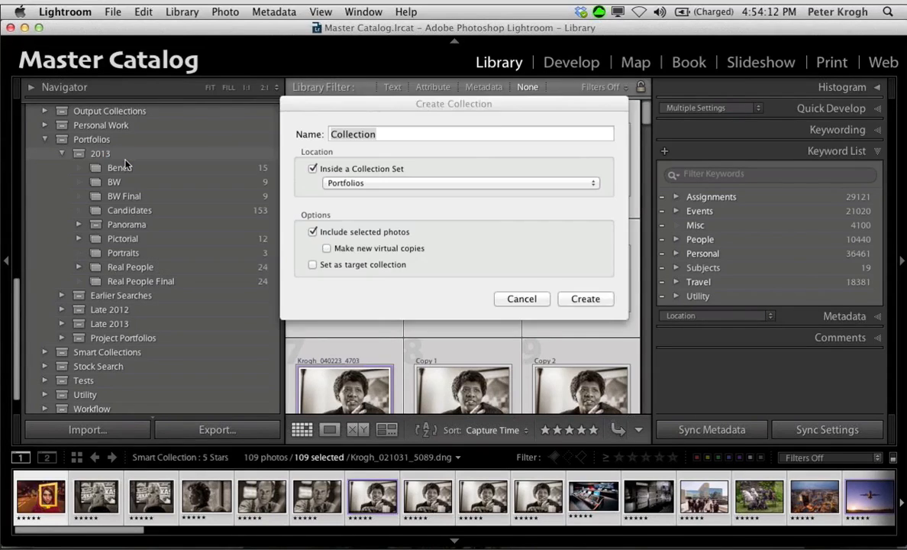
{"action": "type", "text": "2014 Demo"}
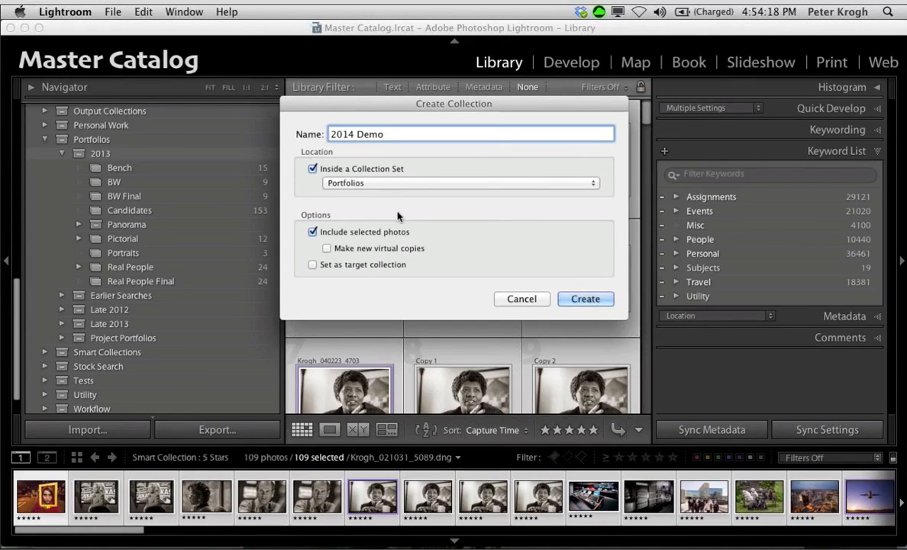
{"action": "left_click", "coordinate": [583, 301]}
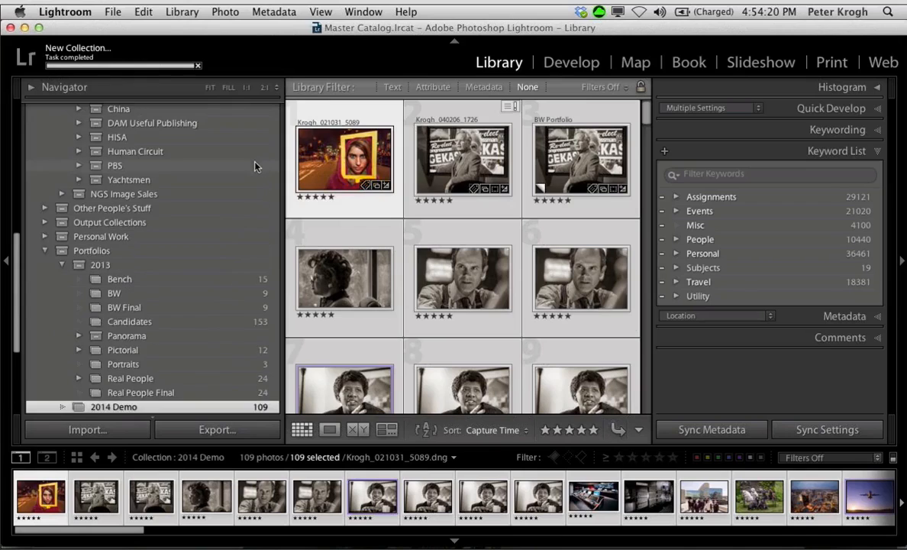
Step: Reduce the selection in 2014 Demo to its first photo and browse the collection's images
{"action": "scroll", "coordinate": [140, 367], "scroll_direction": "down", "scroll_amount": 2}
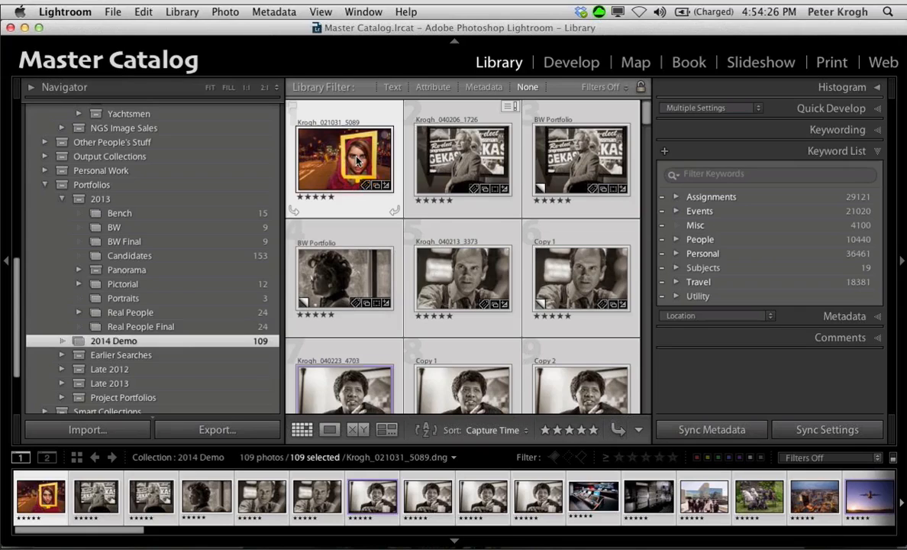
{"action": "left_click", "coordinate": [364, 121]}
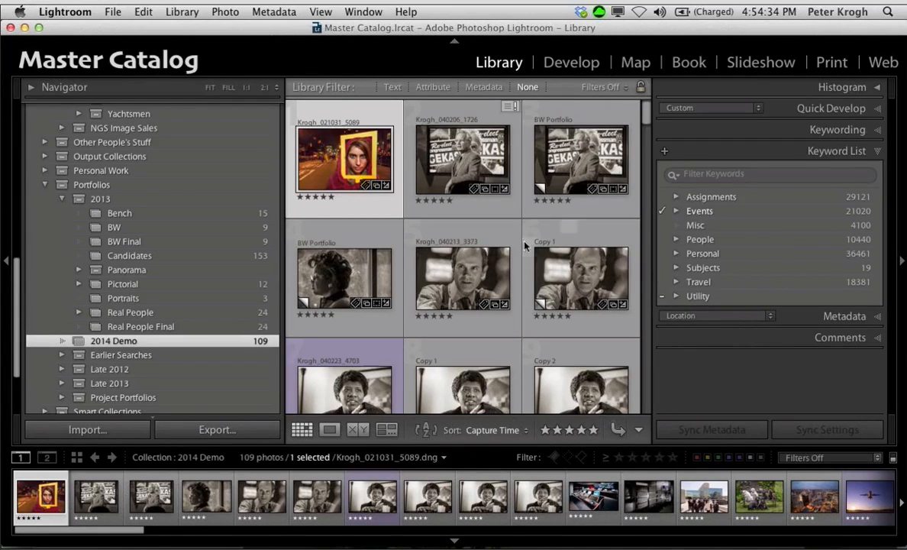
{"action": "scroll", "coordinate": [516, 245], "scroll_direction": "down", "scroll_amount": 5}
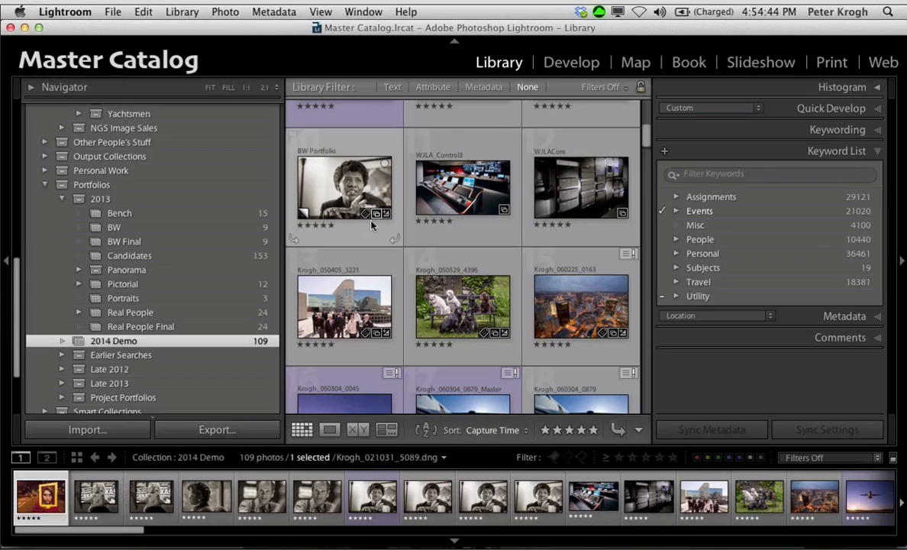
Step: Collapse the Catalog section, expand Folders to view the yearly folders under Photos, and go back to the collections
{"action": "scroll", "coordinate": [110, 236], "scroll_direction": "up", "scroll_amount": 10}
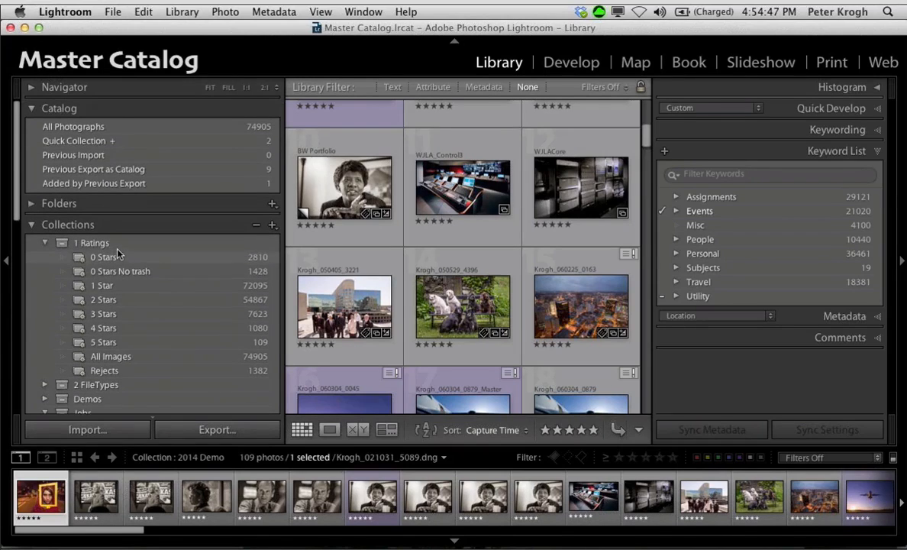
{"action": "left_click", "coordinate": [30, 109]}
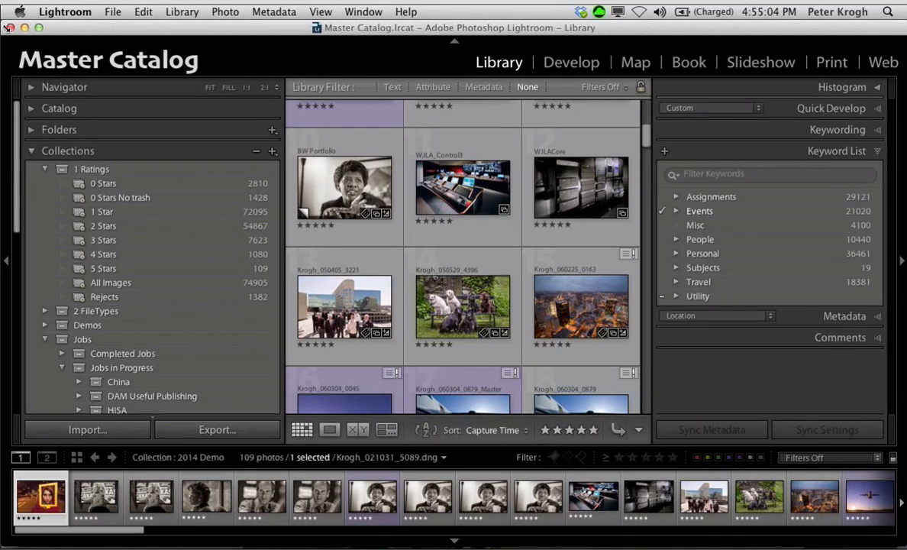
{"action": "left_click", "coordinate": [32, 130]}
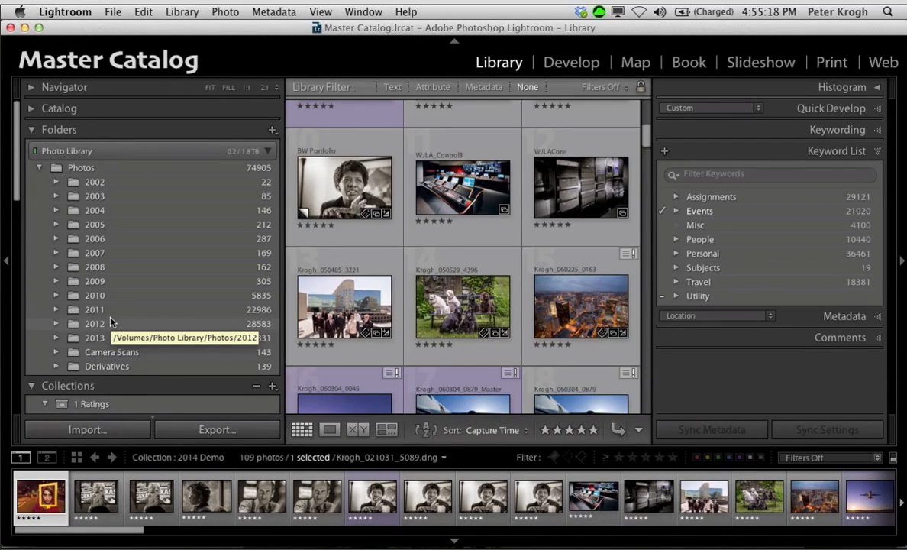
{"action": "scroll", "coordinate": [148, 245], "scroll_direction": "down", "scroll_amount": 5}
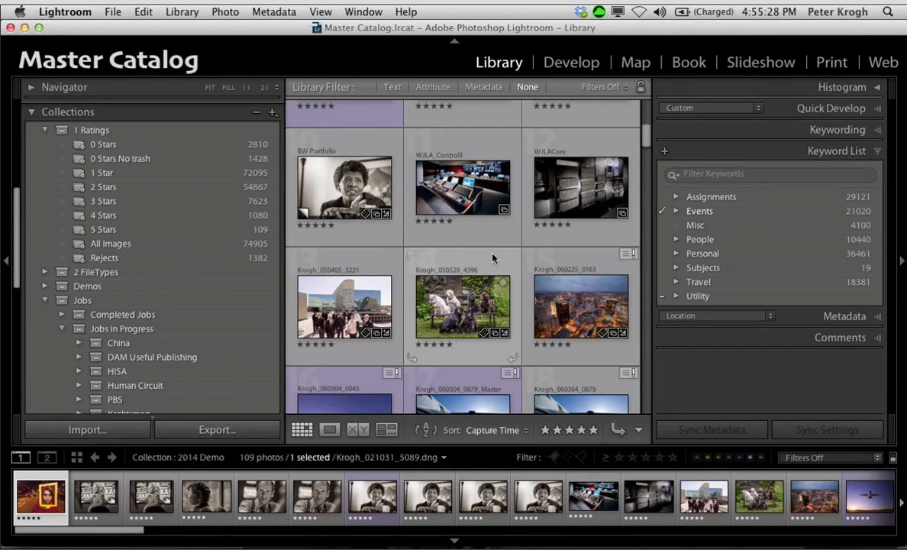
Step: Inspect the photo actions available for the picture of the two white dogs in 2014 Demo
{"action": "scroll", "coordinate": [457, 234], "scroll_direction": "down", "scroll_amount": 3}
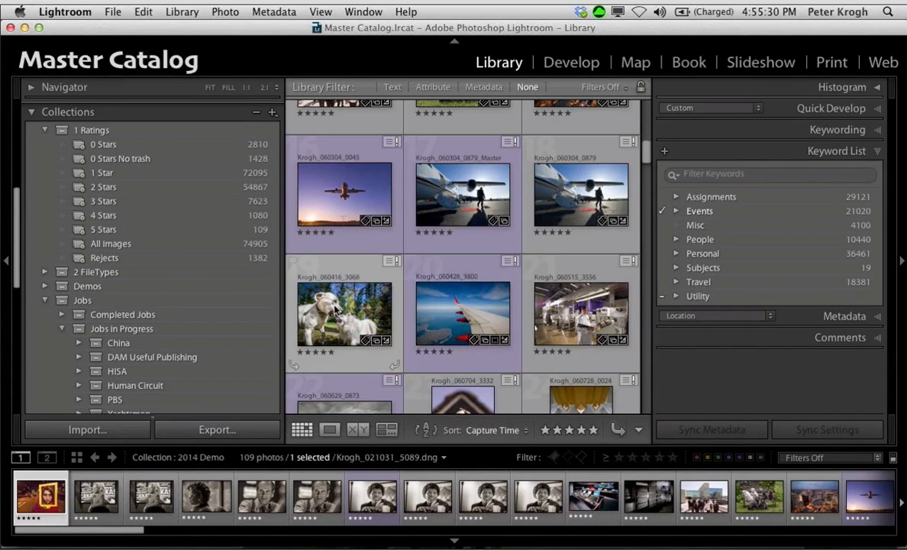
{"action": "right_click", "coordinate": [334, 308]}
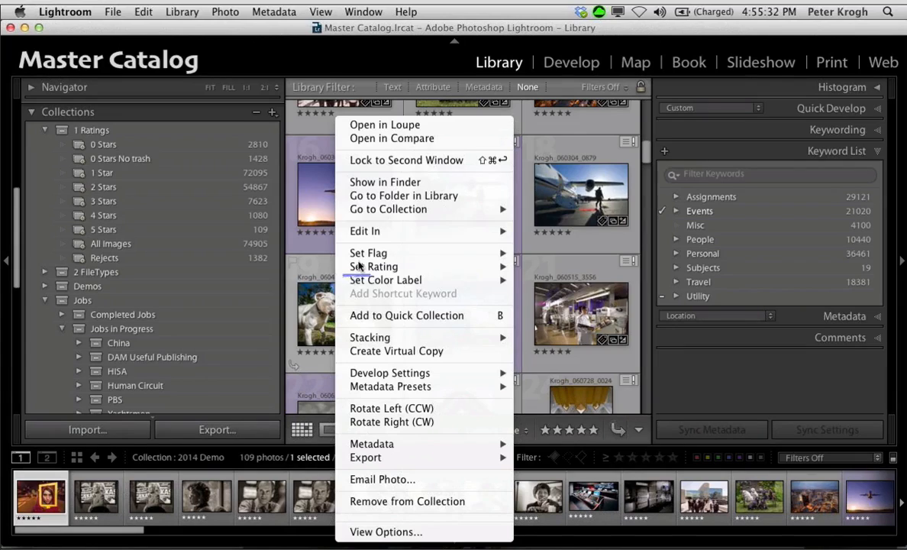
{"action": "mouse_move", "coordinate": [384, 204]}
{"action": "left_click", "coordinate": [312, 321]}
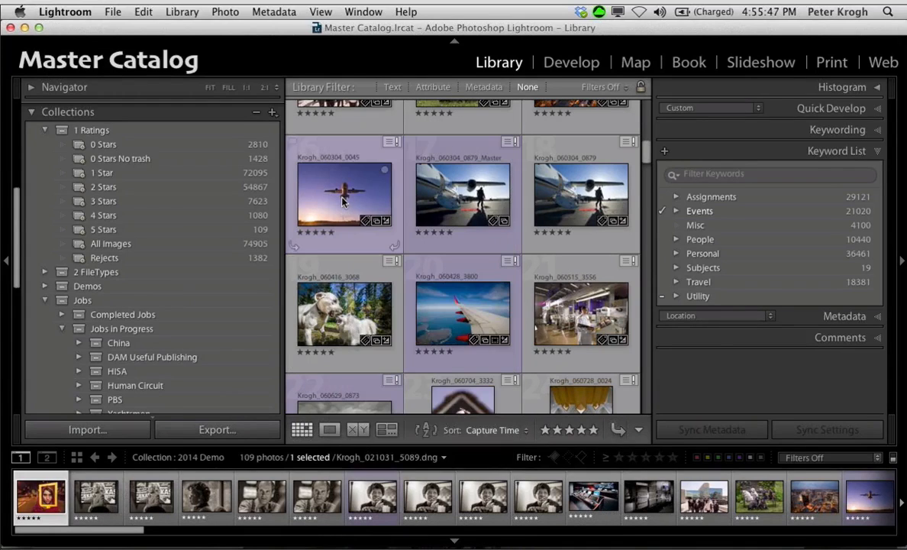
Step: Select the photo of the airplane in the purple sky and look up which collections it belongs to
{"action": "right_click", "coordinate": [342, 198]}
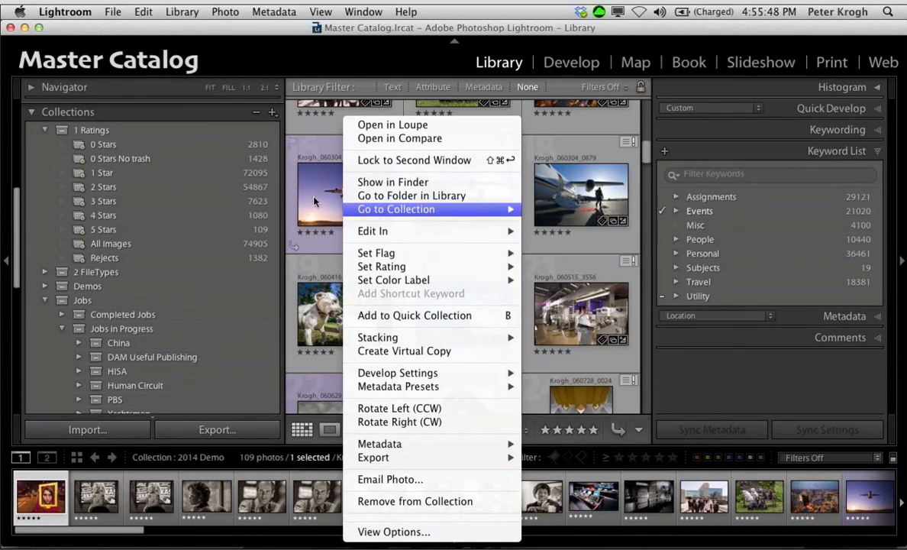
{"action": "left_click", "coordinate": [336, 154]}
{"action": "left_click", "coordinate": [312, 136]}
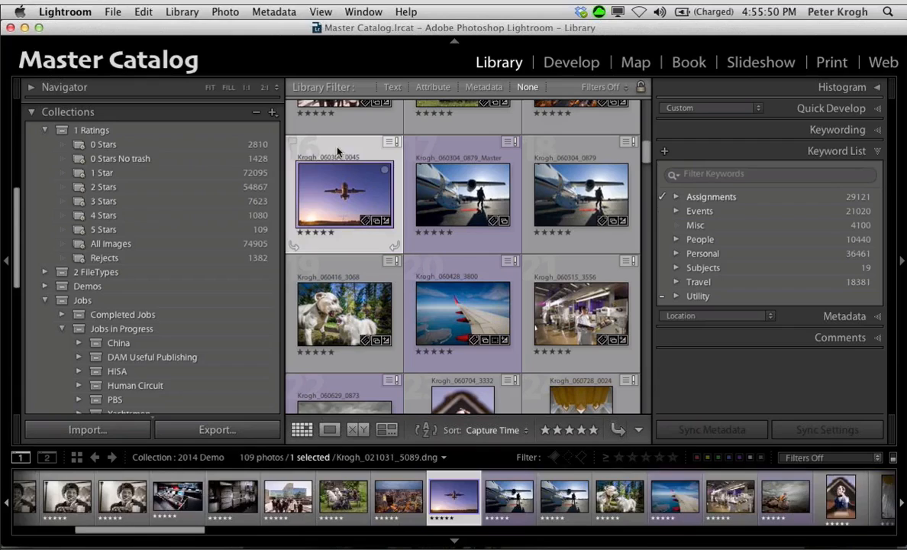
{"action": "right_click", "coordinate": [342, 198]}
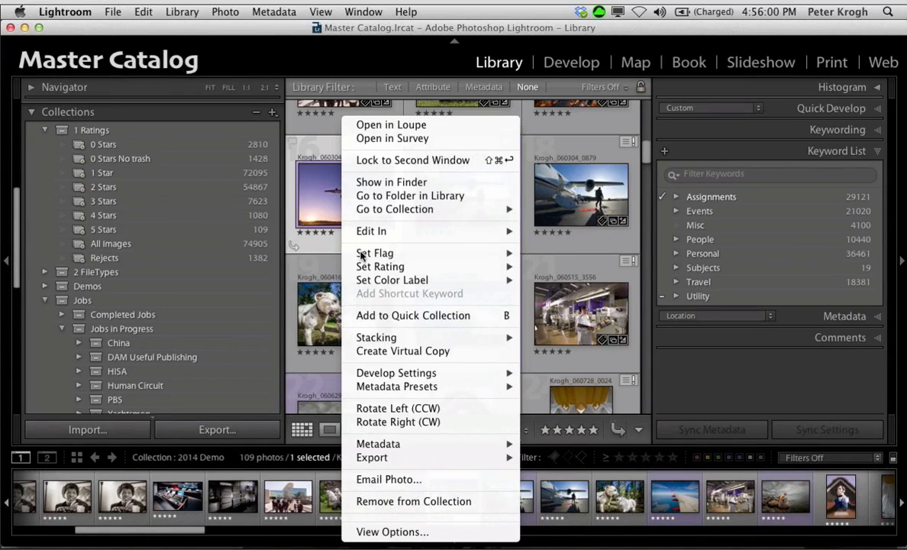
{"action": "mouse_move", "coordinate": [416, 212]}
{"action": "left_click", "coordinate": [203, 34]}
Step: Review the collection sets down through Portfolios and collapse the Folders section
{"action": "scroll", "coordinate": [181, 280], "scroll_direction": "down", "scroll_amount": 3}
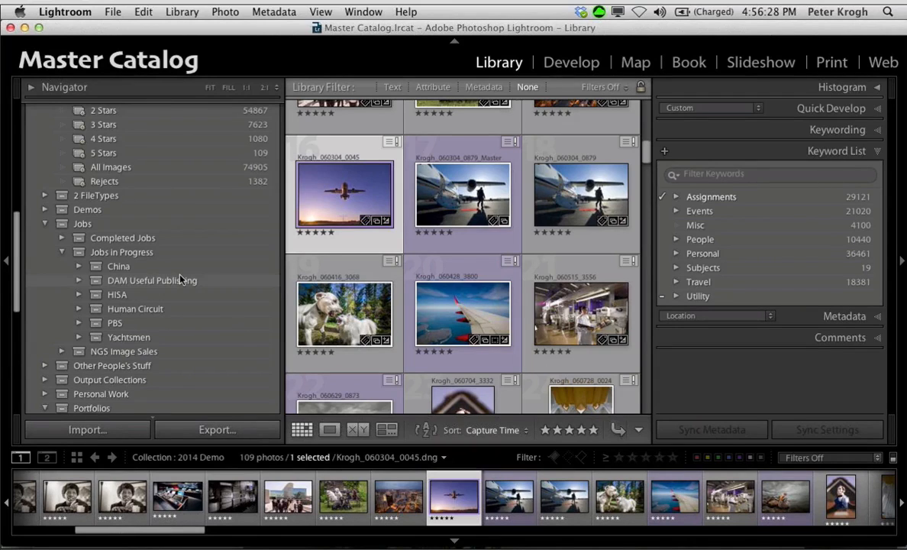
{"action": "scroll", "coordinate": [181, 280], "scroll_direction": "down", "scroll_amount": 12}
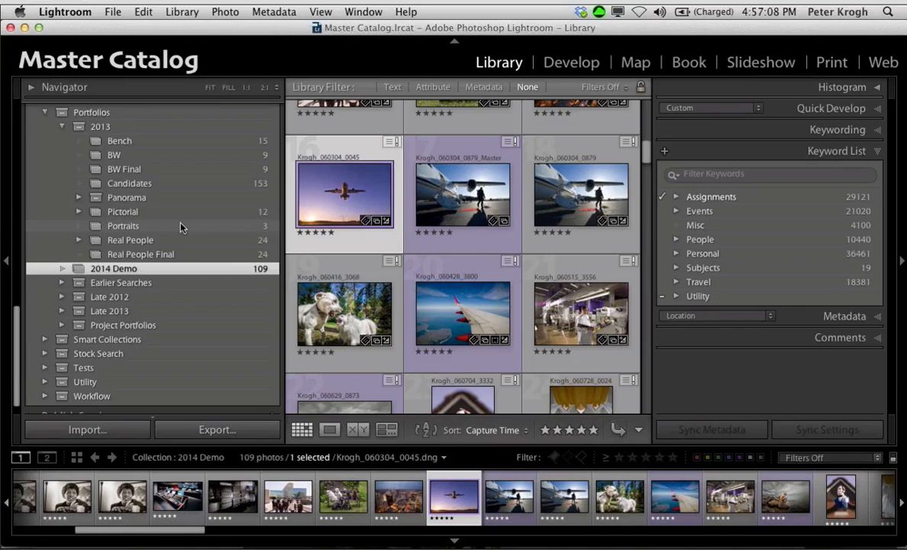
{"action": "scroll", "coordinate": [181, 227], "scroll_direction": "up", "scroll_amount": 5}
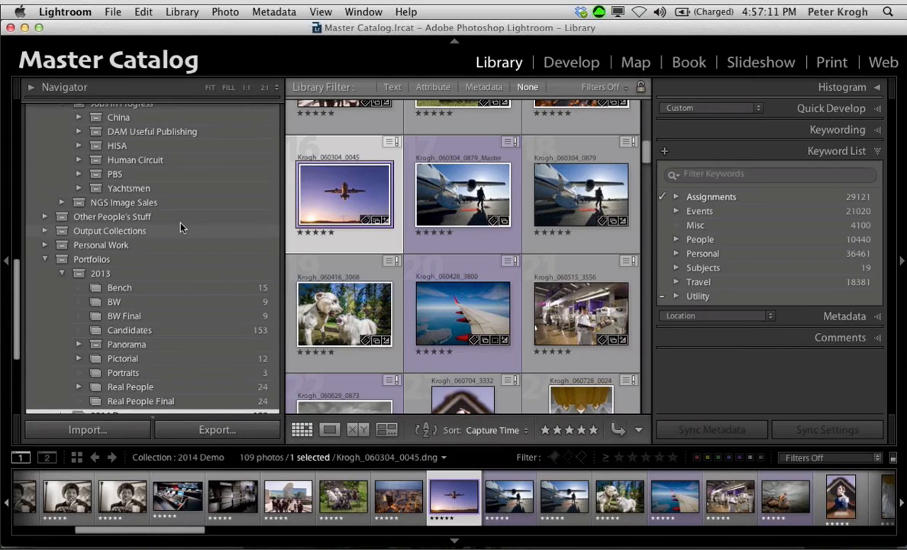
{"action": "scroll", "coordinate": [181, 227], "scroll_direction": "down", "scroll_amount": 6}
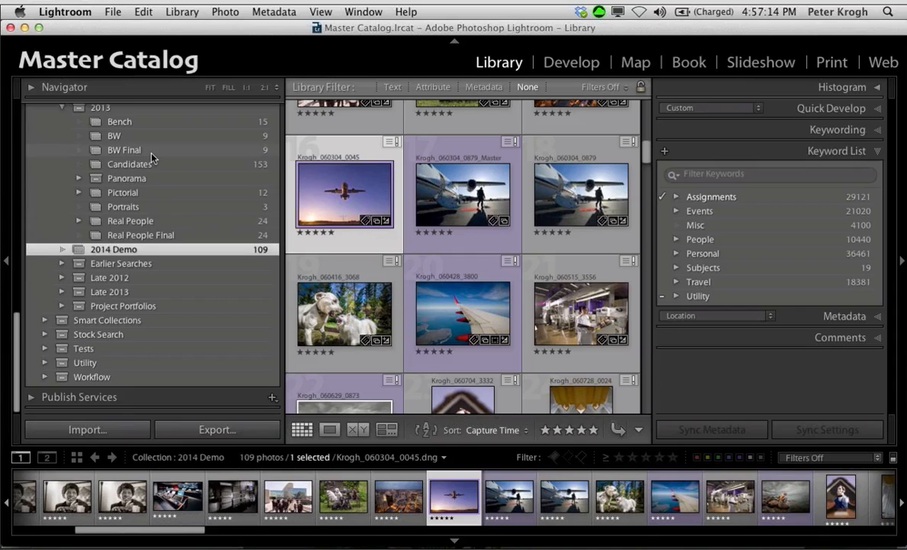
{"action": "scroll", "coordinate": [151, 158], "scroll_direction": "up", "scroll_amount": 8}
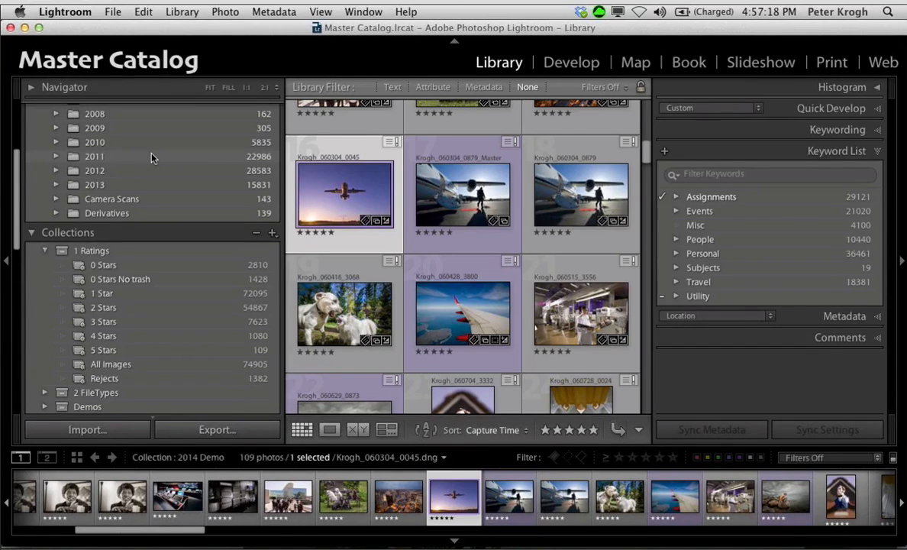
{"action": "scroll", "coordinate": [151, 158], "scroll_direction": "up", "scroll_amount": 5}
{"action": "left_click", "coordinate": [31, 130]}
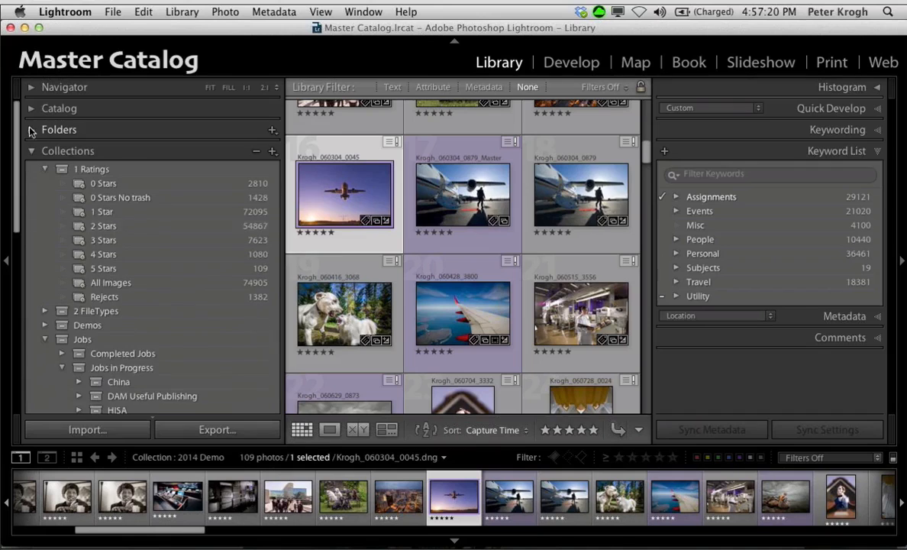
Step: Show the Real People Final collection from the 2013 portfolio set and browse its photos
{"action": "scroll", "coordinate": [161, 246], "scroll_direction": "down", "scroll_amount": 10}
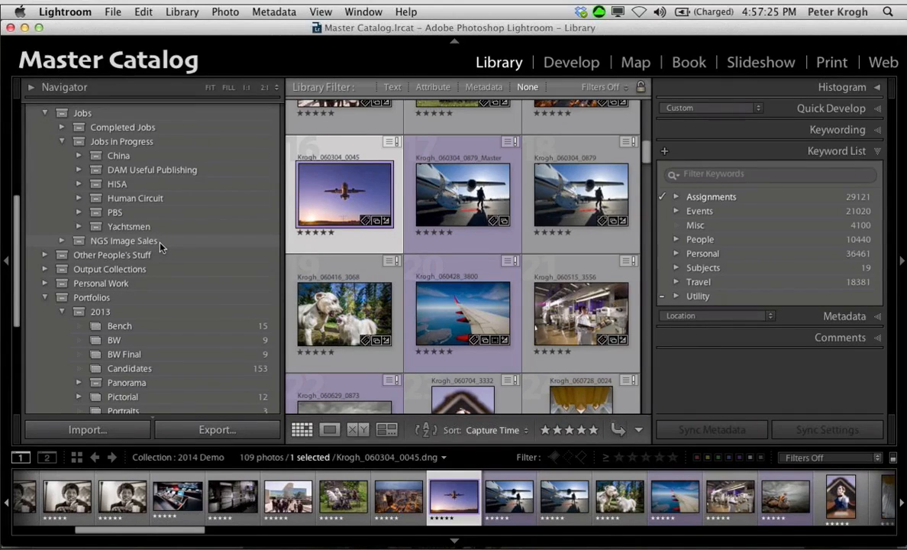
{"action": "scroll", "coordinate": [160, 245], "scroll_direction": "down", "scroll_amount": 1}
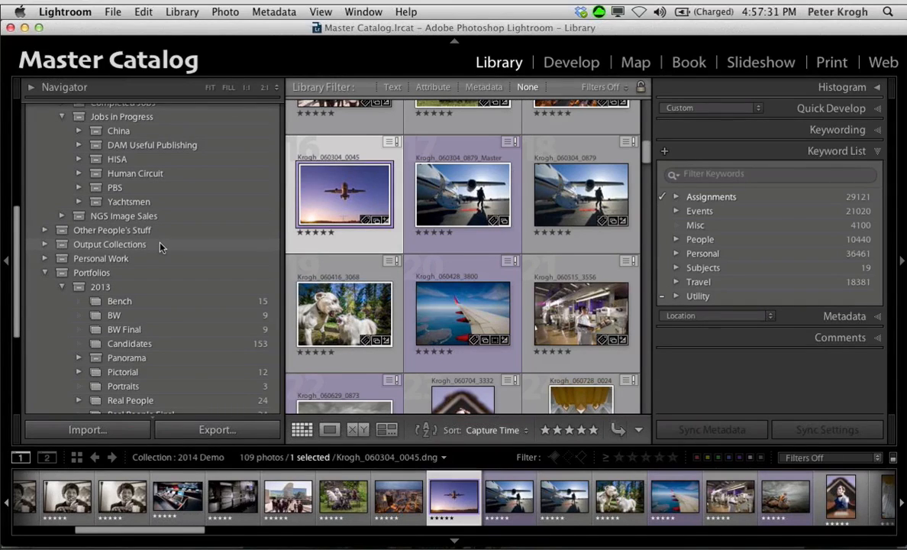
{"action": "scroll", "coordinate": [161, 247], "scroll_direction": "down", "scroll_amount": 4}
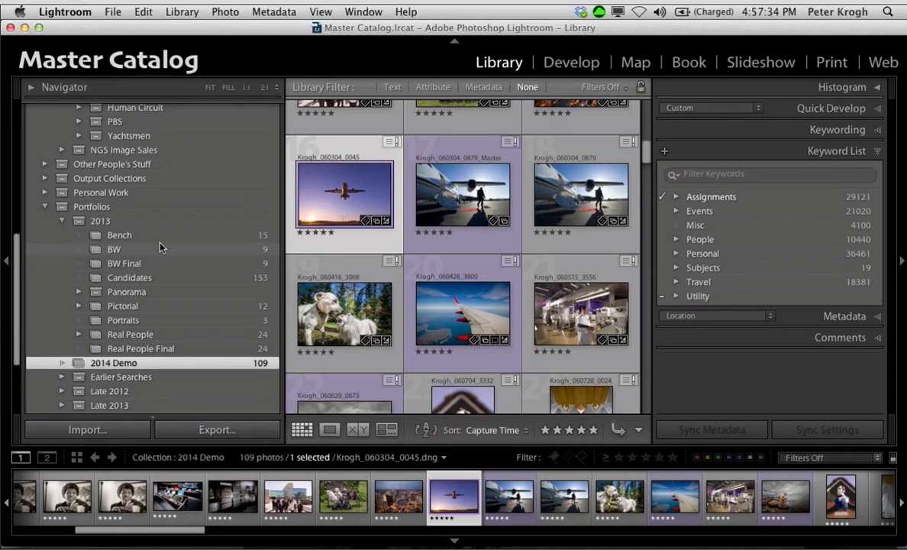
{"action": "left_click", "coordinate": [136, 348]}
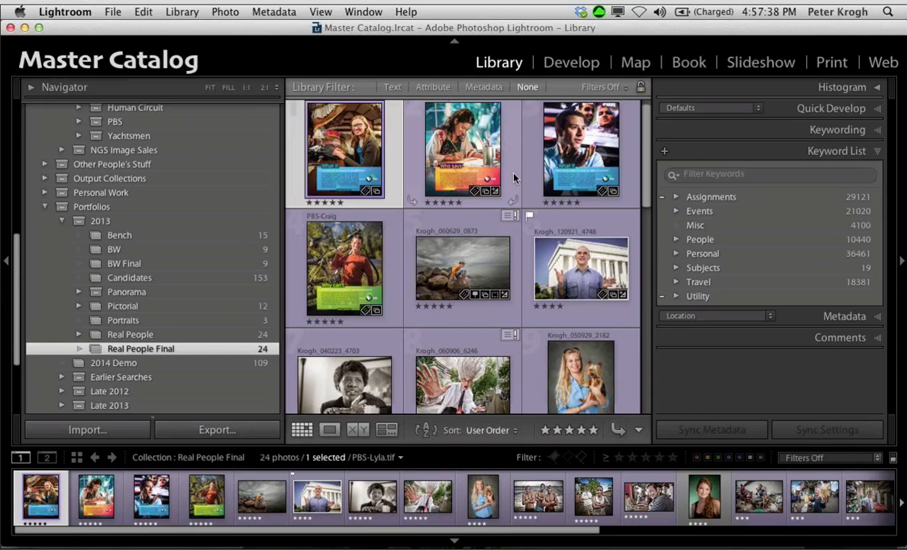
{"action": "scroll", "coordinate": [515, 178], "scroll_direction": "down", "scroll_amount": 5}
{"action": "scroll", "coordinate": [515, 178], "scroll_direction": "up", "scroll_amount": 6}
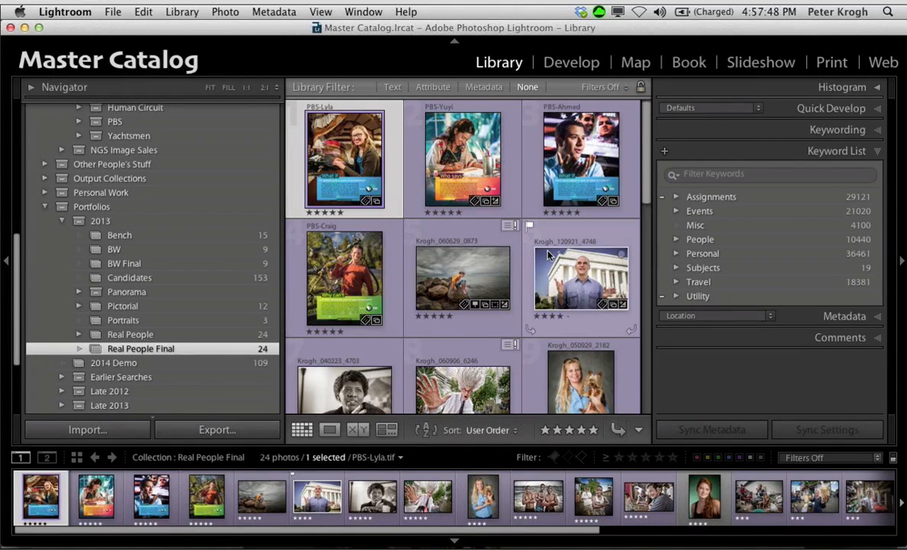
{"action": "scroll", "coordinate": [548, 255], "scroll_direction": "down", "scroll_amount": 6}
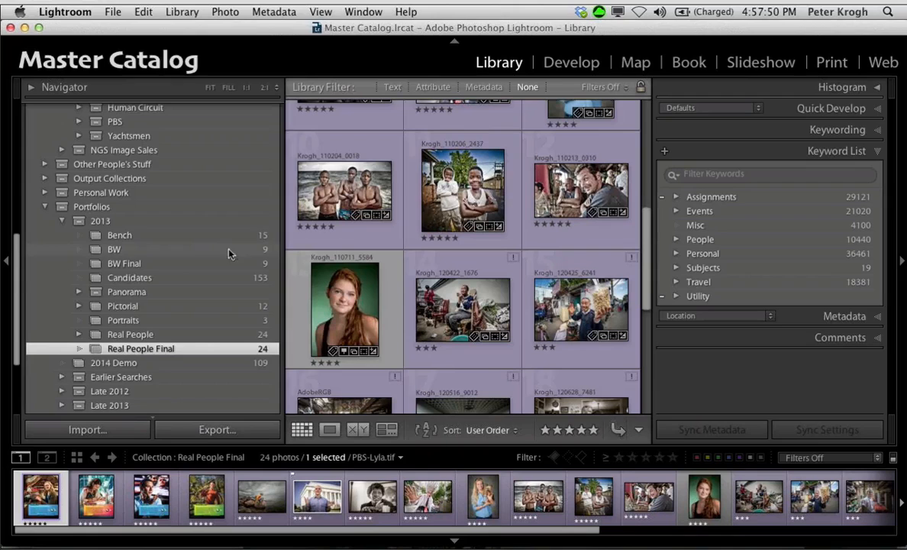
Step: Expand Publish Services and examine the published collections under the Photoshelter Archive service Portfolio Collections
{"action": "scroll", "coordinate": [206, 241], "scroll_direction": "down", "scroll_amount": 4}
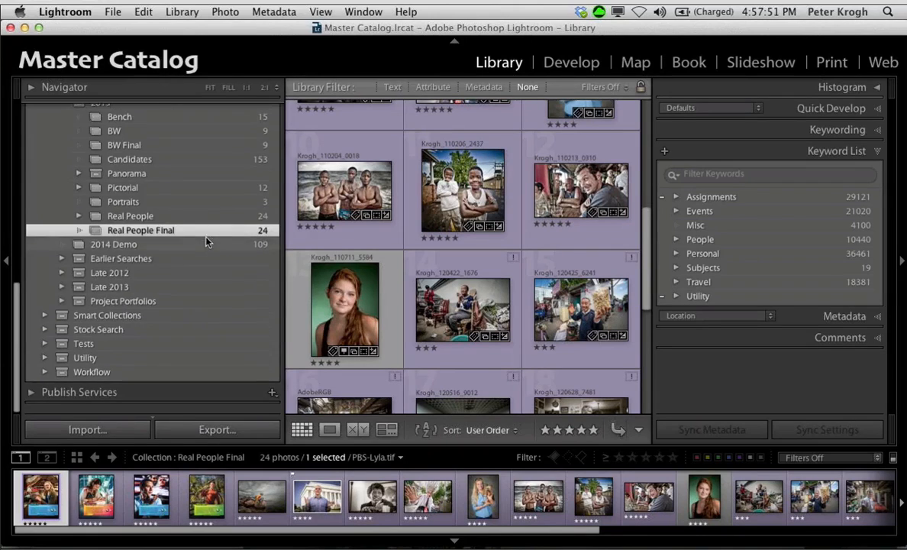
{"action": "left_click", "coordinate": [29, 396]}
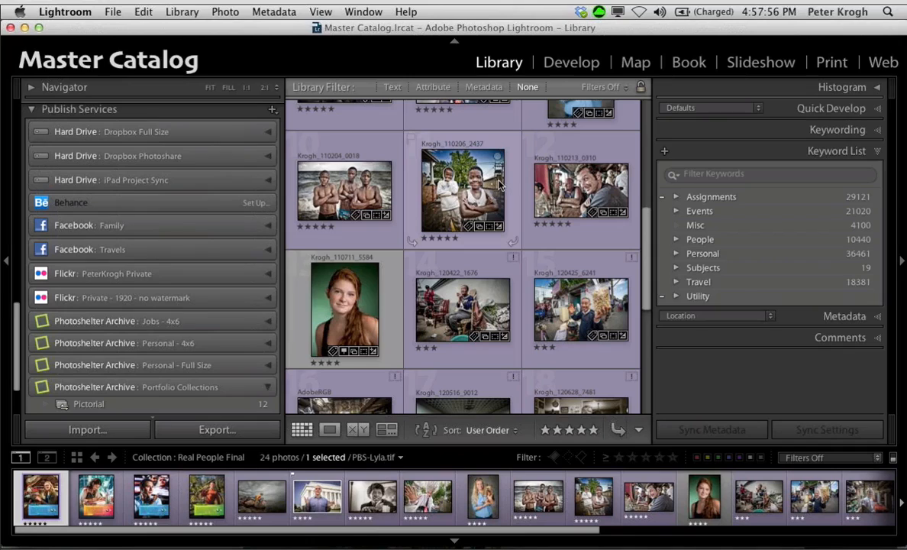
{"action": "mouse_move", "coordinate": [500, 184]}
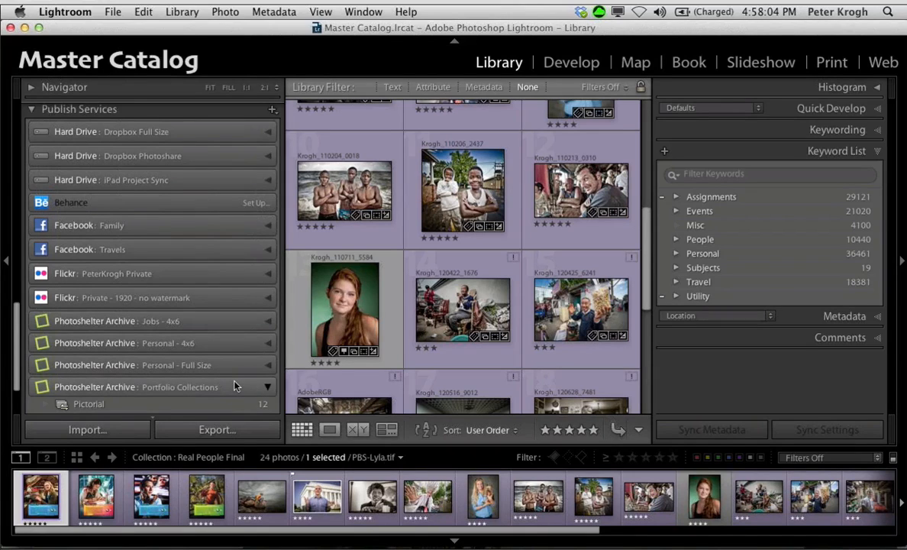
{"action": "scroll", "coordinate": [235, 386], "scroll_direction": "down", "scroll_amount": 3}
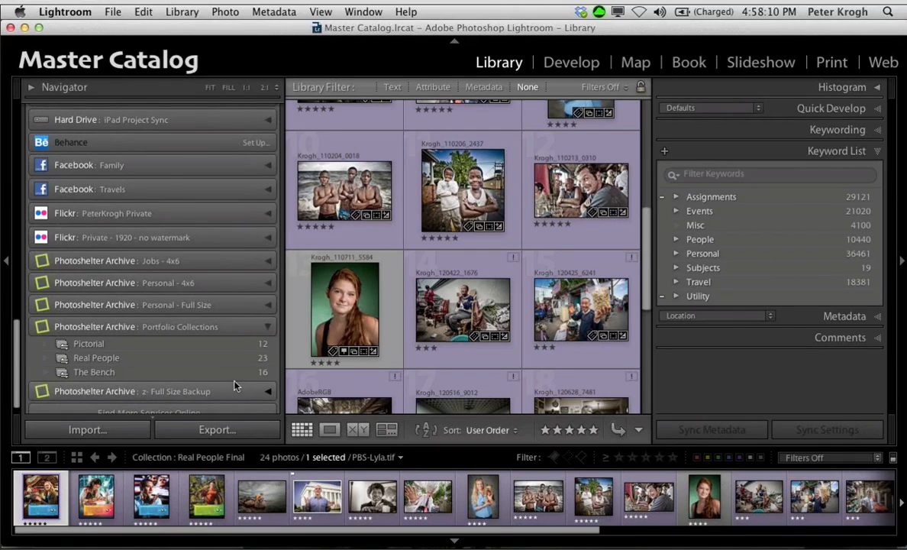
Step: Return to the Real People Final collection and select all of its photos
{"action": "scroll", "coordinate": [178, 275], "scroll_direction": "up", "scroll_amount": 15}
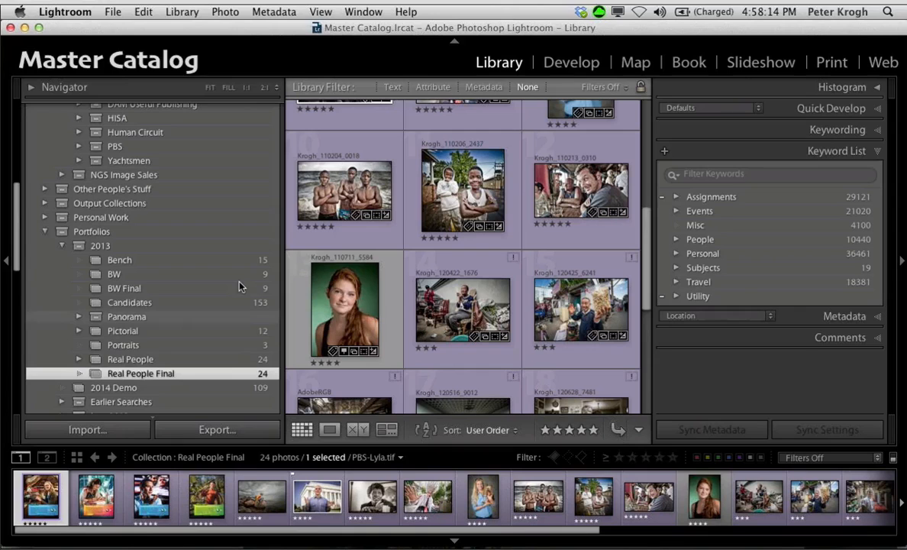
{"action": "left_click", "coordinate": [323, 211]}
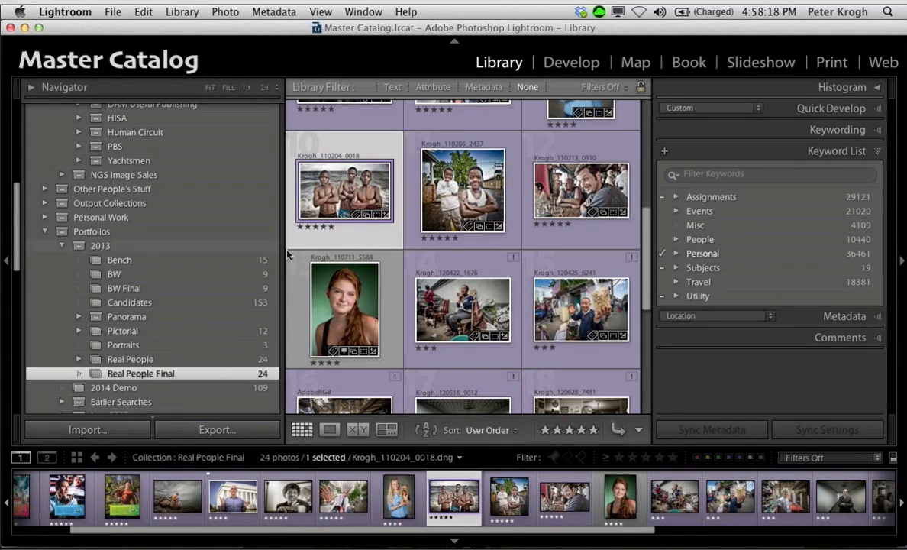
{"action": "scroll", "coordinate": [435, 203], "scroll_direction": "up", "scroll_amount": 5}
{"action": "key", "text": "super+a"}
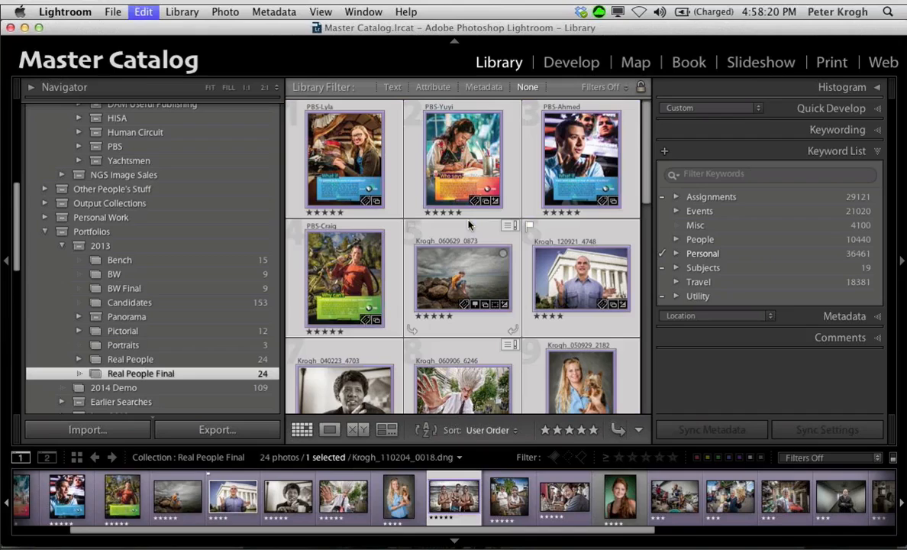
Step: Create a published collection named My Excellent Portfolio in Photoshelter's Portfolio Collections, including the selected photos
{"action": "scroll", "coordinate": [147, 324], "scroll_direction": "down", "scroll_amount": 10}
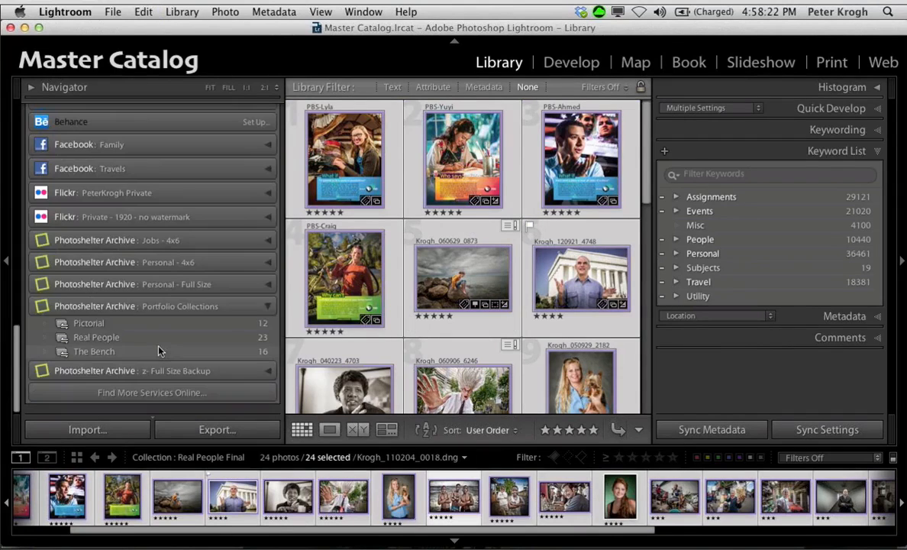
{"action": "right_click", "coordinate": [93, 327]}
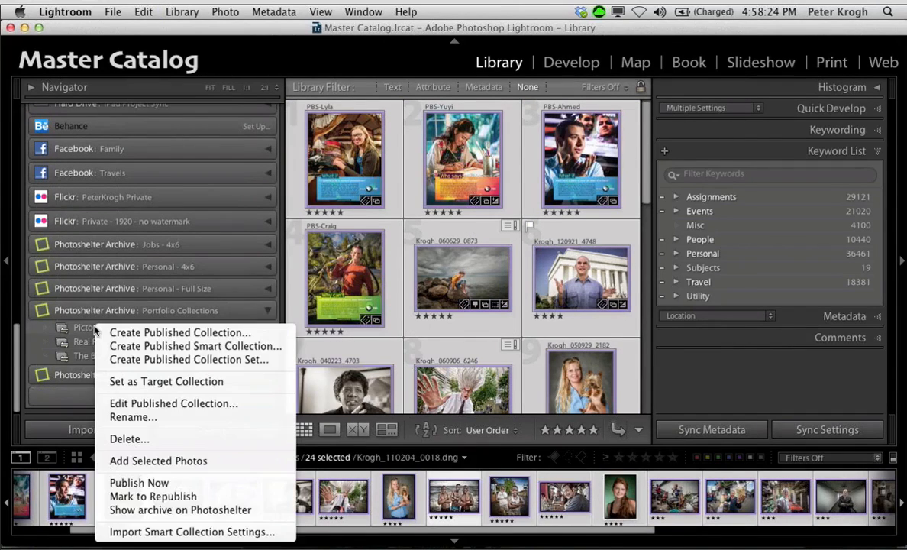
{"action": "left_click", "coordinate": [125, 333]}
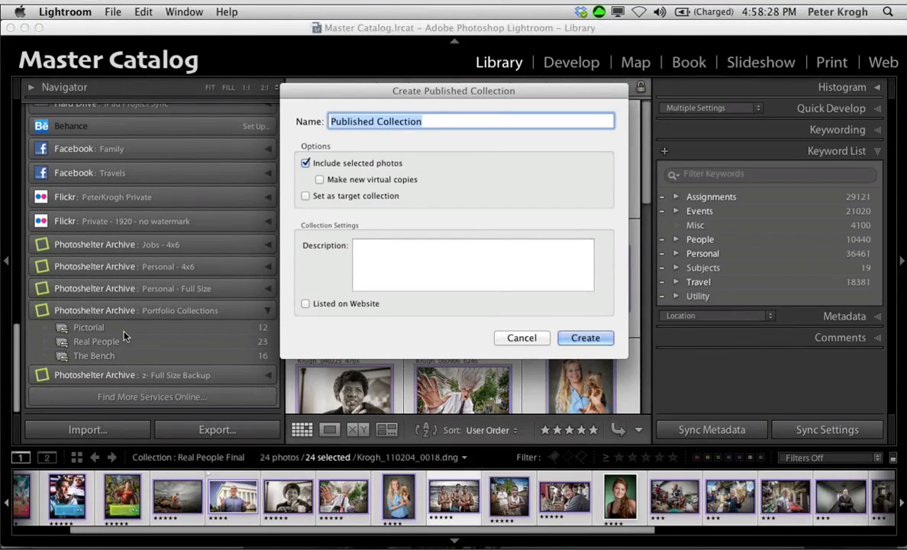
{"action": "type", "text": "My Exce"}
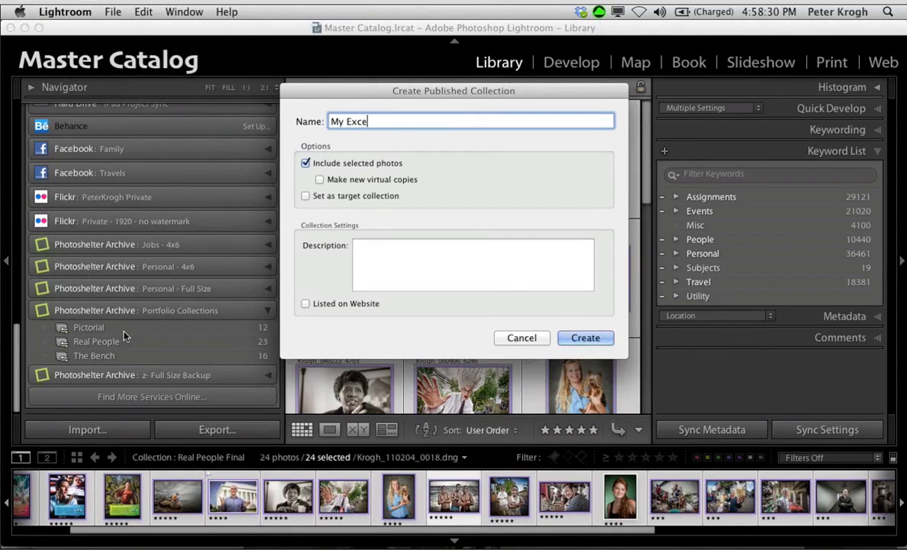
{"action": "type", "text": "llent Portfolio"}
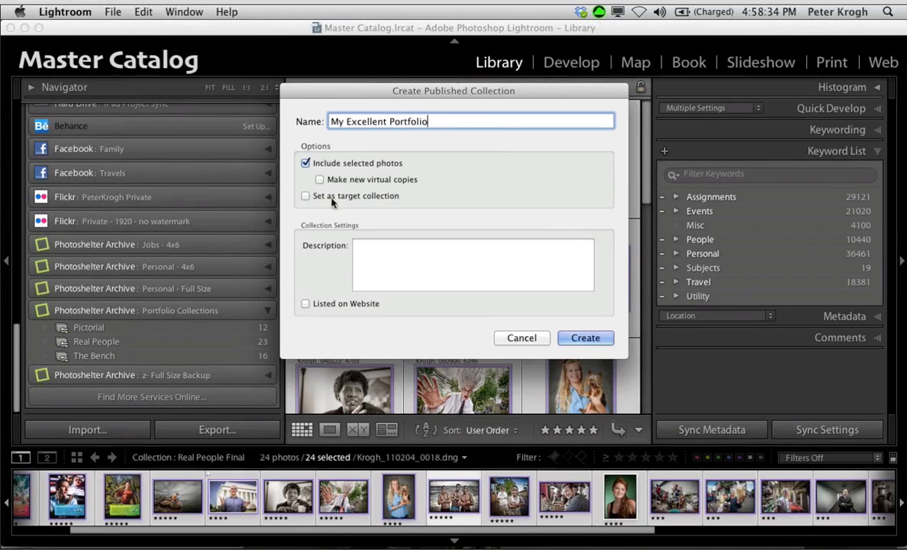
{"action": "left_click", "coordinate": [579, 338]}
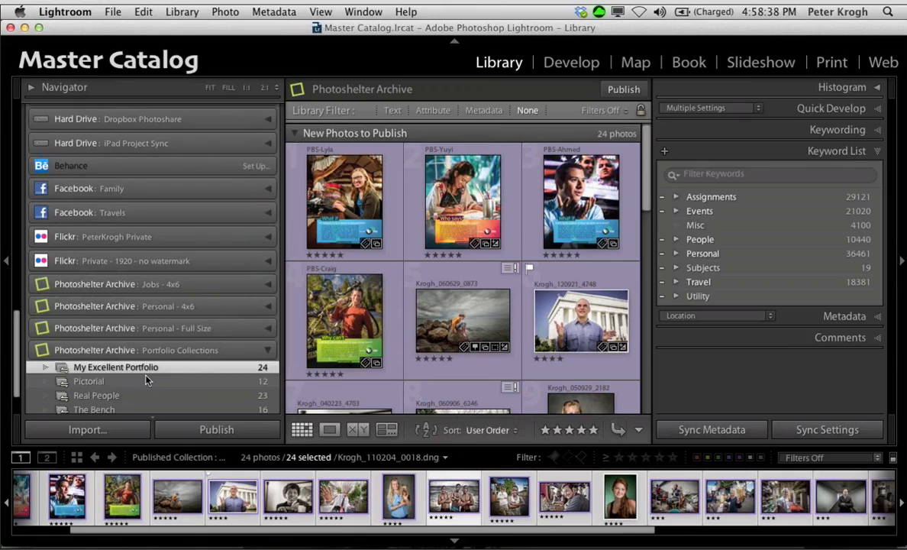
Step: Show the Pictorial published collection under Portfolio Collections and browse its published photos
{"action": "scroll", "coordinate": [148, 380], "scroll_direction": "down", "scroll_amount": 3}
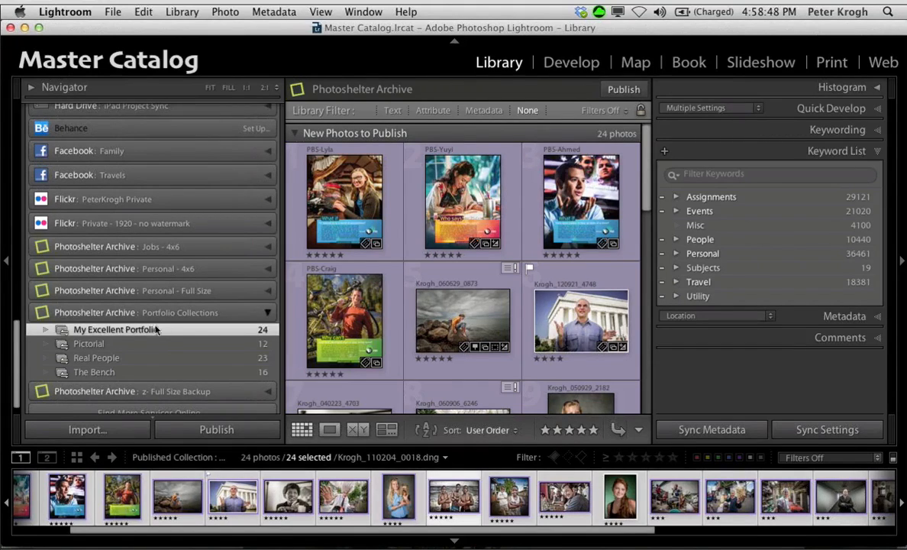
{"action": "left_click", "coordinate": [126, 344]}
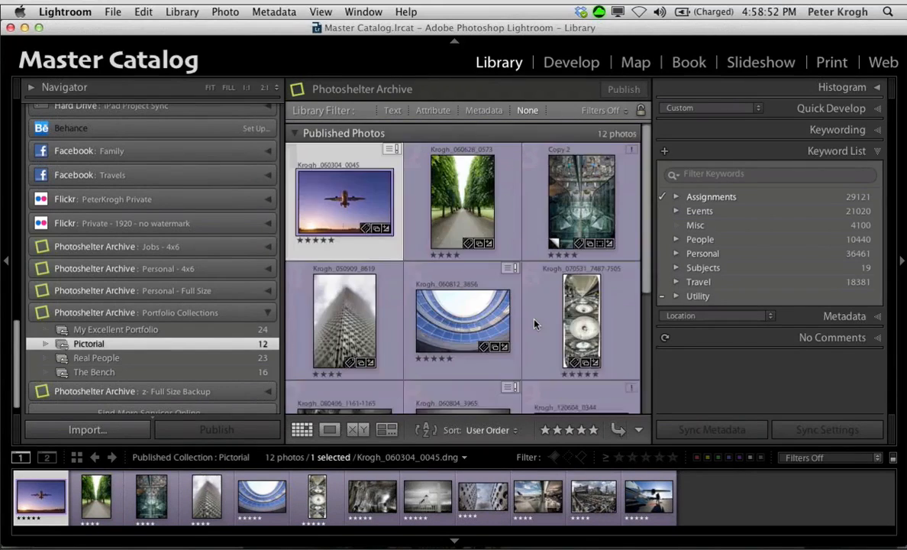
{"action": "scroll", "coordinate": [535, 321], "scroll_direction": "down", "scroll_amount": 3}
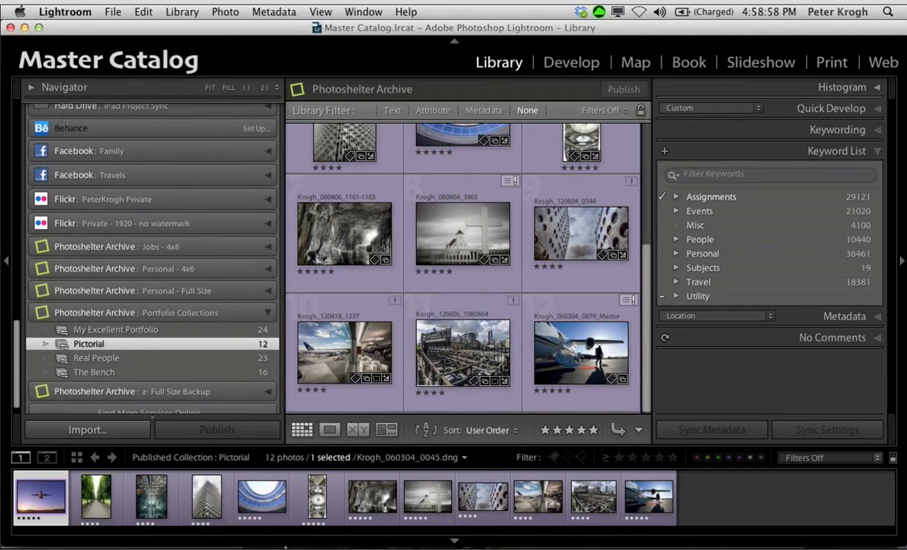
{"action": "mouse_move", "coordinate": [285, 544]}
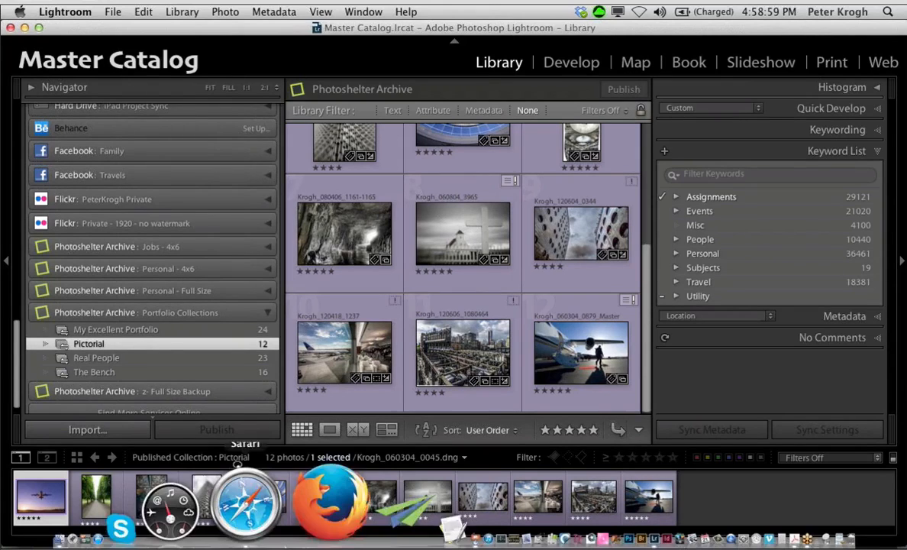
Step: Switch to Safari, open the Pictorial gallery on the online portfolio site and page forward to its sixth photo
{"action": "left_click", "coordinate": [281, 524]}
{"action": "left_click", "coordinate": [32, 115]}
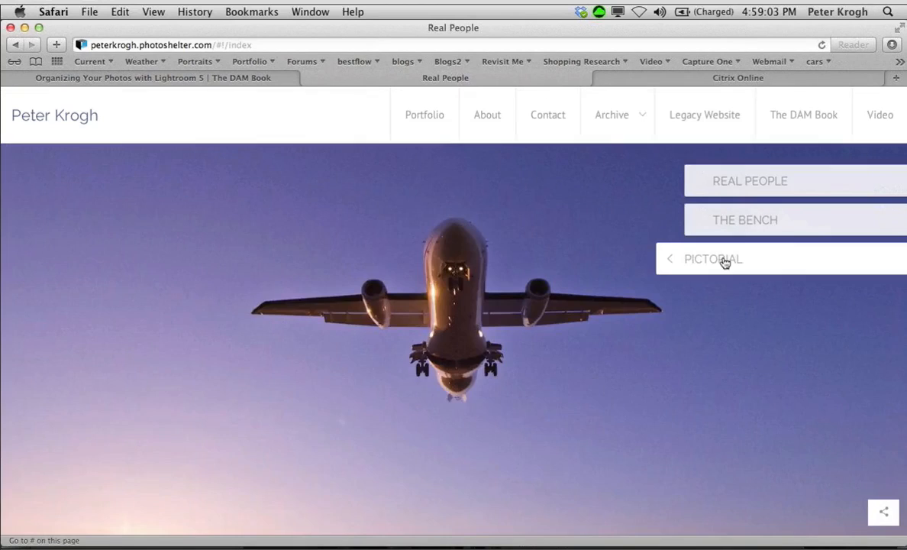
{"action": "left_click", "coordinate": [724, 262]}
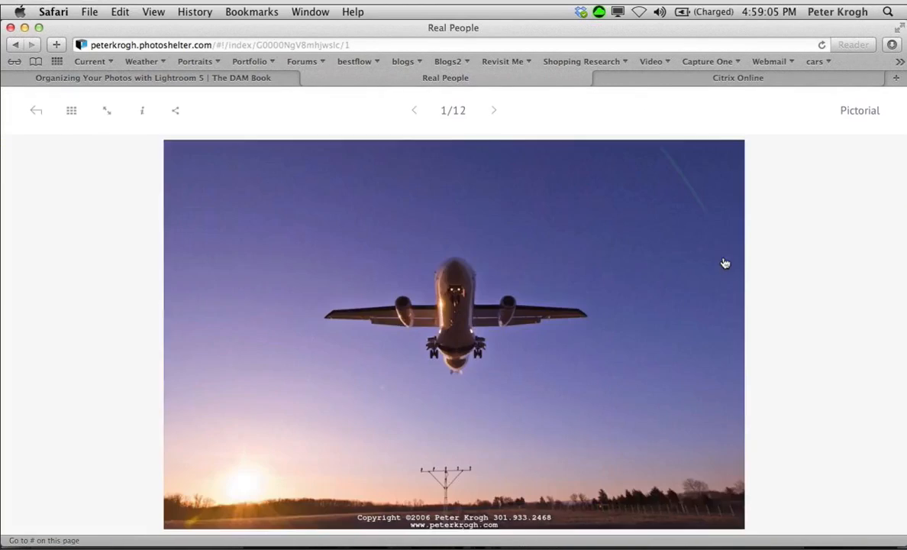
{"action": "left_click", "coordinate": [725, 265]}
{"action": "left_click", "coordinate": [725, 264]}
{"action": "left_click", "coordinate": [724, 265]}
{"action": "left_click", "coordinate": [725, 265]}
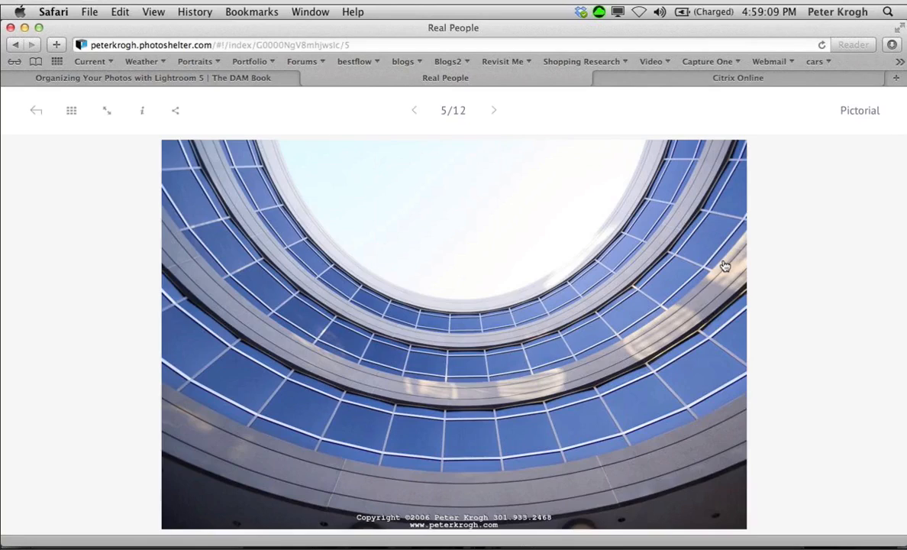
{"action": "left_click", "coordinate": [725, 265]}
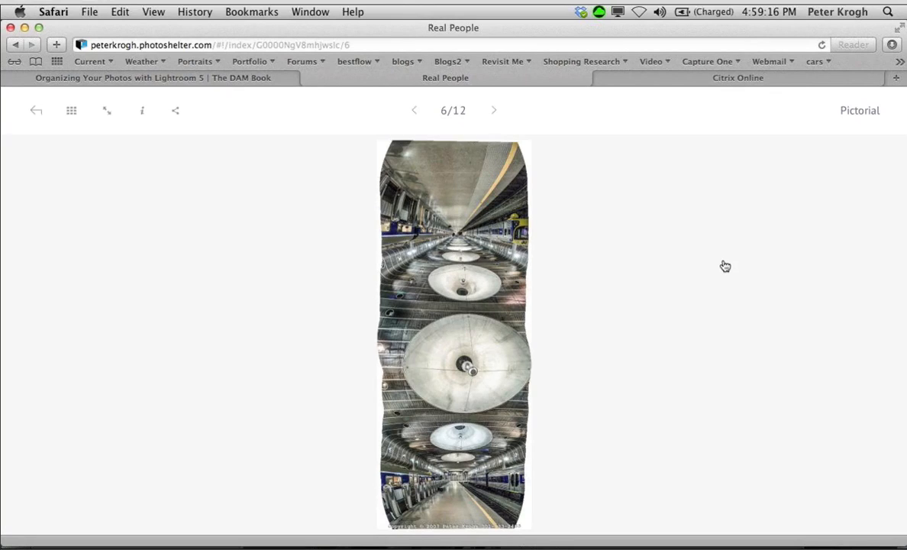
Step: Switch back to Lightroom and select Krogh_070531_7487-7505, the tall mirrored station panorama, in the Pictorial published collection
{"action": "mouse_move", "coordinate": [232, 537]}
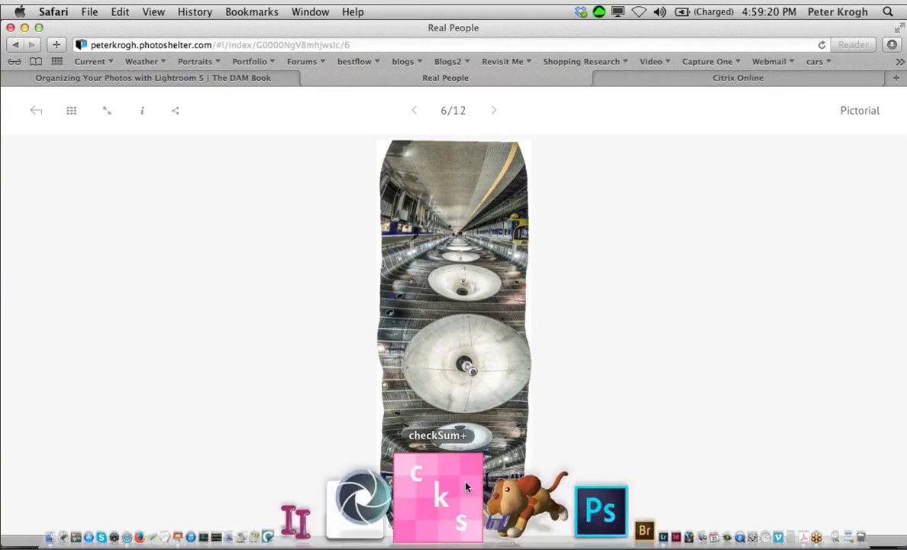
{"action": "left_click", "coordinate": [511, 480]}
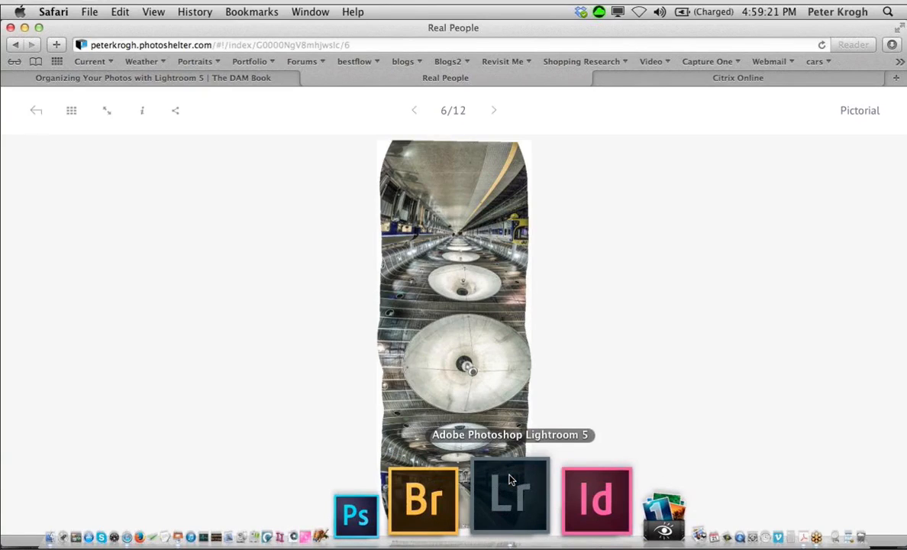
{"action": "scroll", "coordinate": [588, 163], "scroll_direction": "up", "scroll_amount": 3}
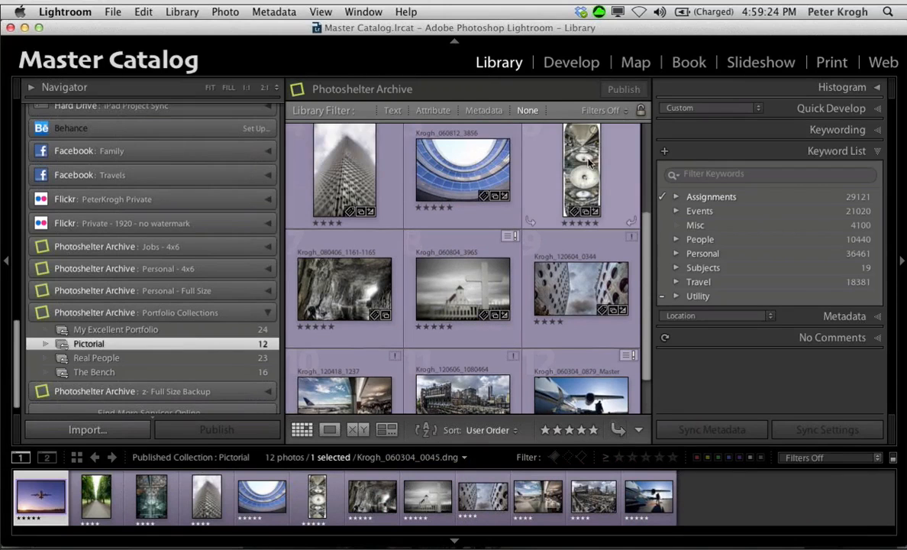
{"action": "left_click", "coordinate": [588, 162]}
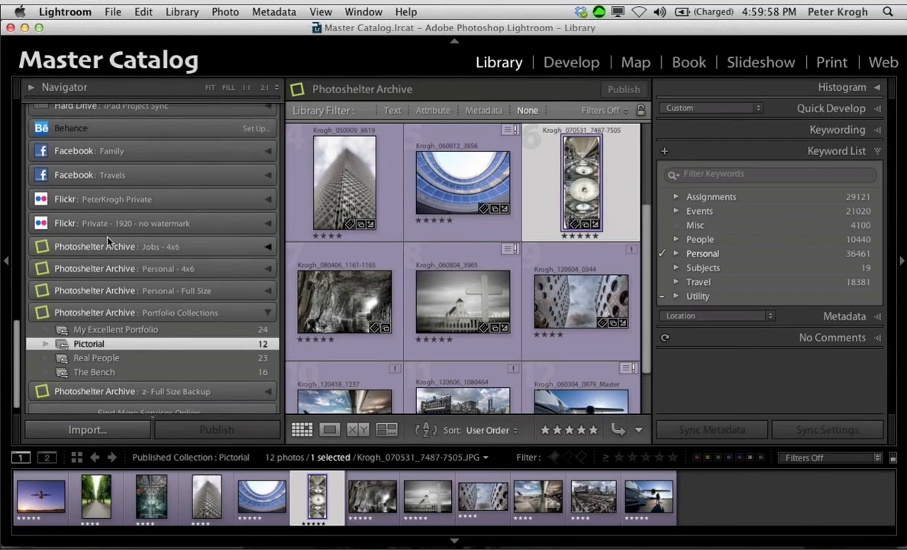
Step: Show the 2013 collection set under Portfolios and display the photos in its Bench collection
{"action": "scroll", "coordinate": [107, 240], "scroll_direction": "up", "scroll_amount": 10}
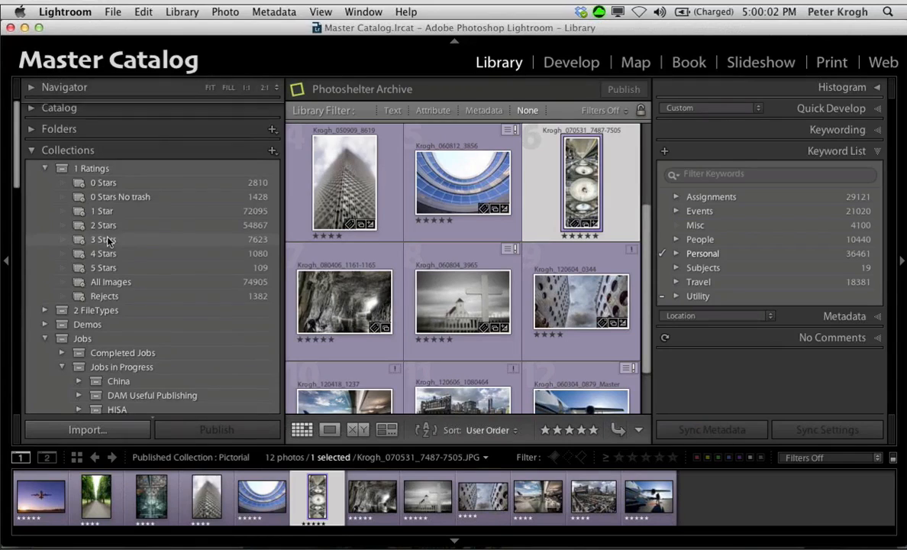
{"action": "scroll", "coordinate": [107, 241], "scroll_direction": "down", "scroll_amount": 8}
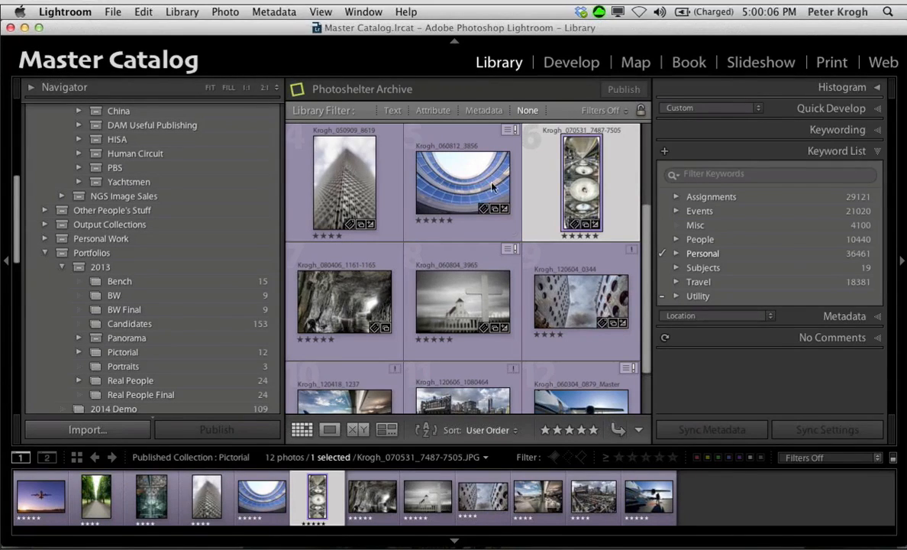
{"action": "left_click", "coordinate": [236, 269]}
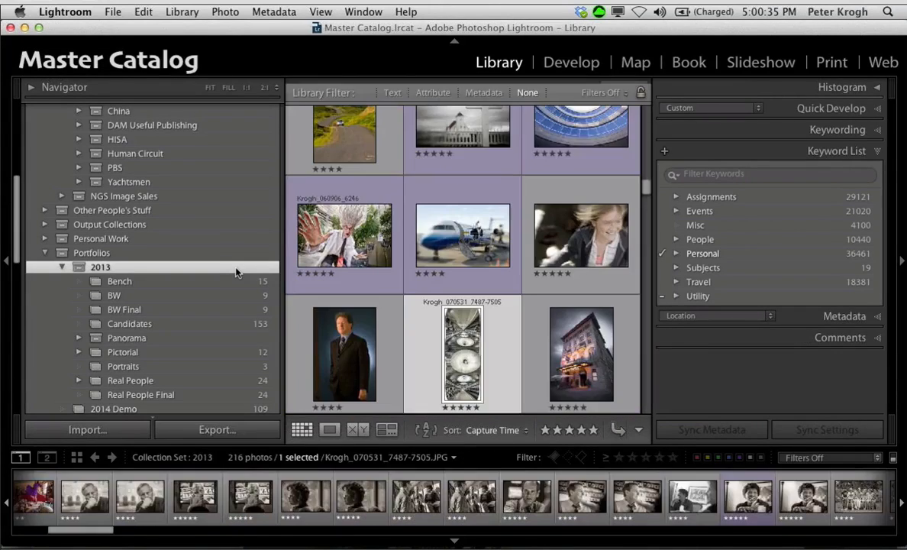
{"action": "left_click", "coordinate": [204, 287]}
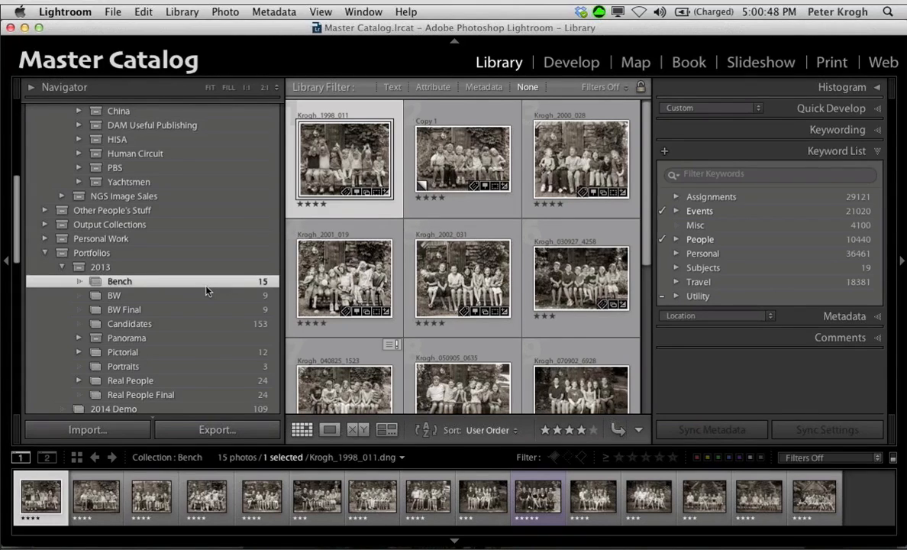
Step: Switch to Acrobat and go to the Contents on page 6 of Organizing Your Photos.pdf
{"action": "key", "text": "super+Tab"}
{"action": "key", "text": "super+Tab"}
{"action": "key", "text": "super+Tab"}
{"action": "key", "text": "super+Tab"}
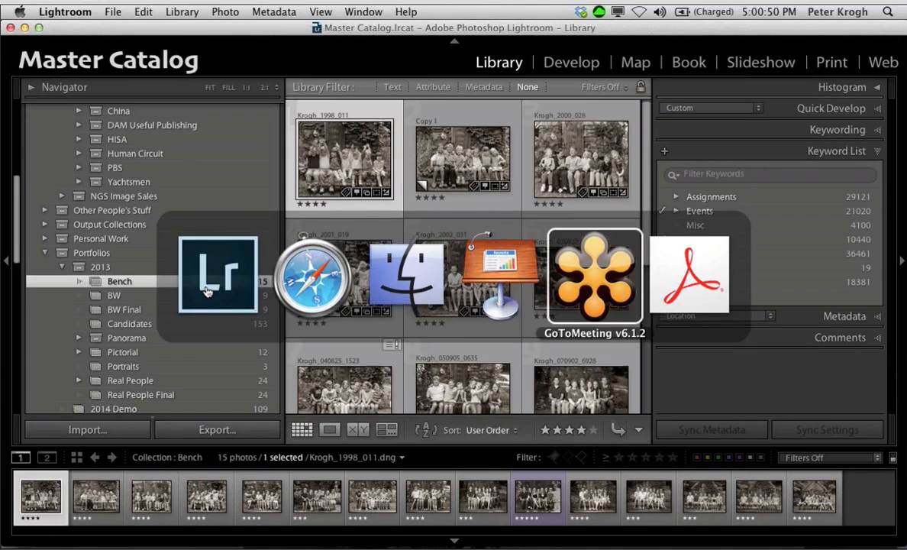
{"action": "key", "text": "super+Tab"}
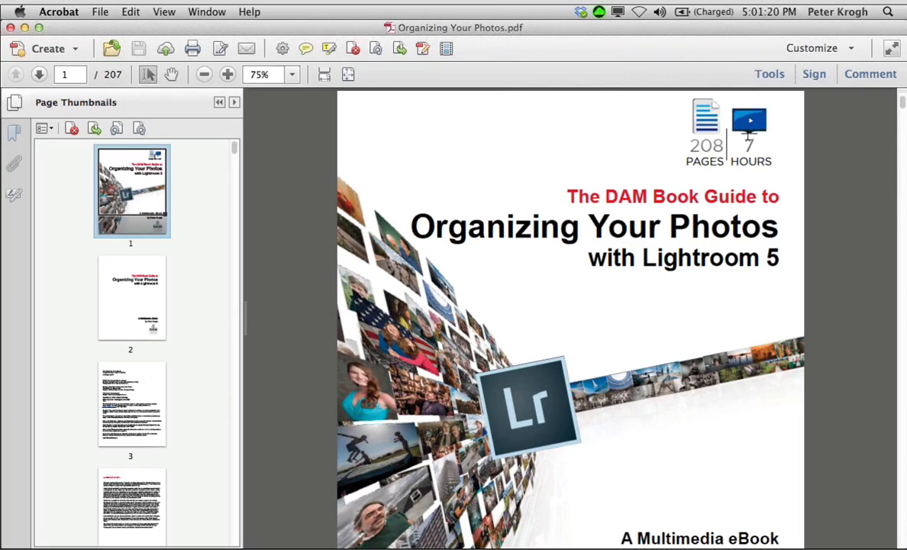
{"action": "scroll", "coordinate": [196, 267], "scroll_direction": "down", "scroll_amount": 5}
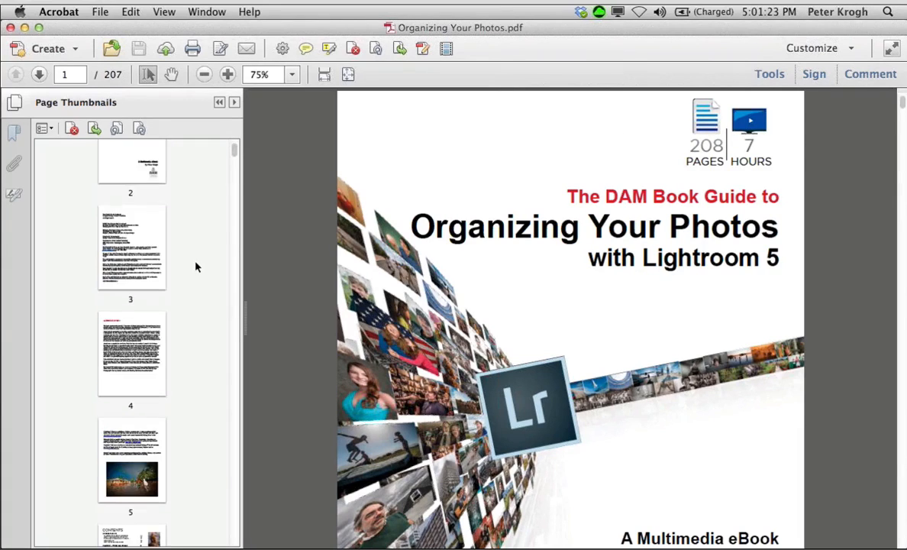
{"action": "scroll", "coordinate": [196, 266], "scroll_direction": "down", "scroll_amount": 2}
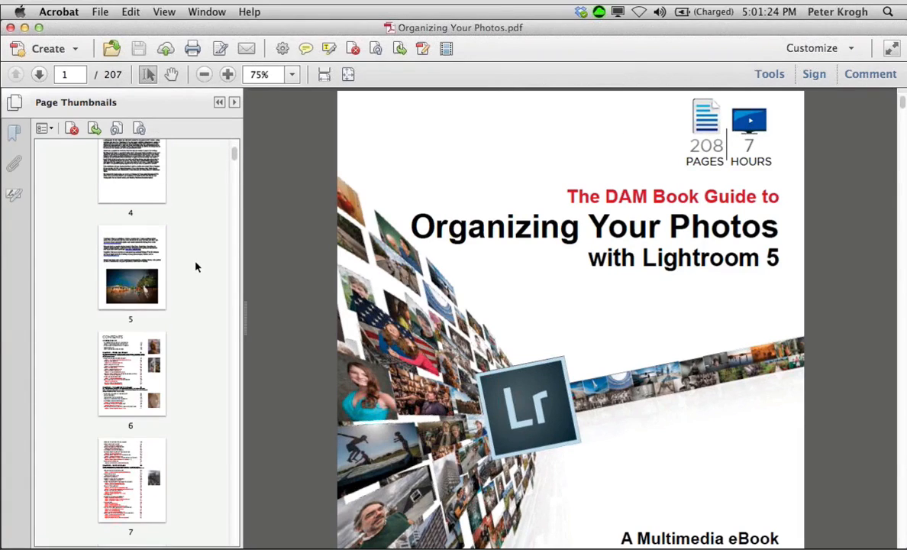
{"action": "left_click", "coordinate": [138, 376]}
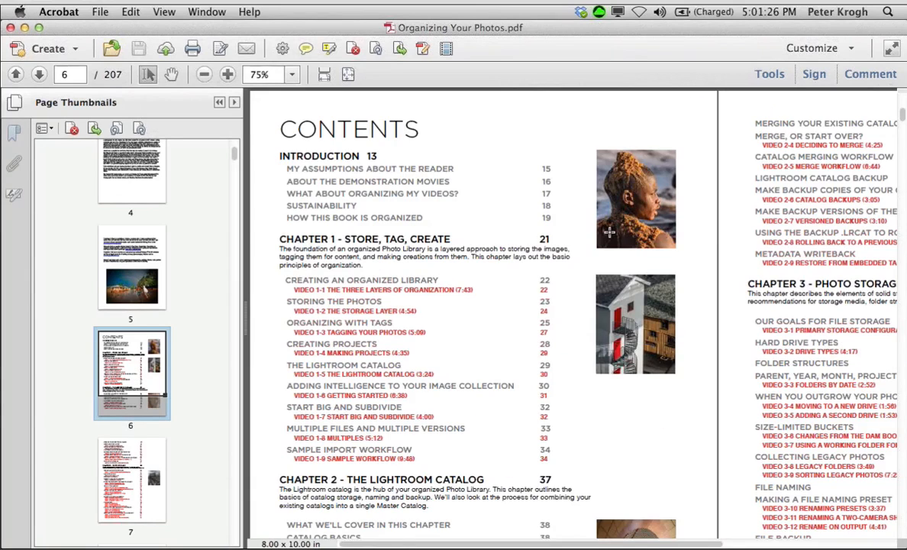
Step: Examine the eBook's table of contents through to Chapter 9 - Using Publish Services
{"action": "scroll", "coordinate": [609, 232], "scroll_direction": "down", "scroll_amount": 1}
{"action": "scroll", "coordinate": [610, 232], "scroll_direction": "down", "scroll_amount": 3}
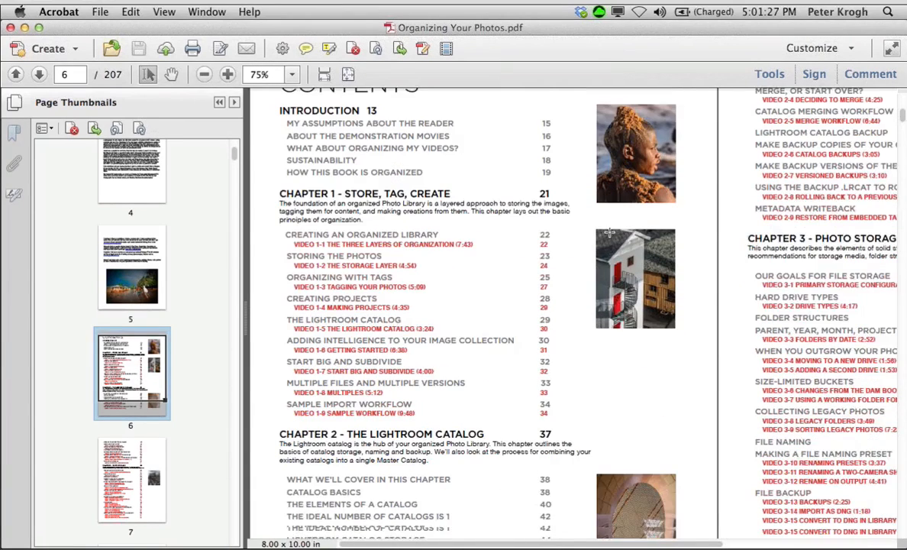
{"action": "scroll", "coordinate": [609, 231], "scroll_direction": "down", "scroll_amount": 2}
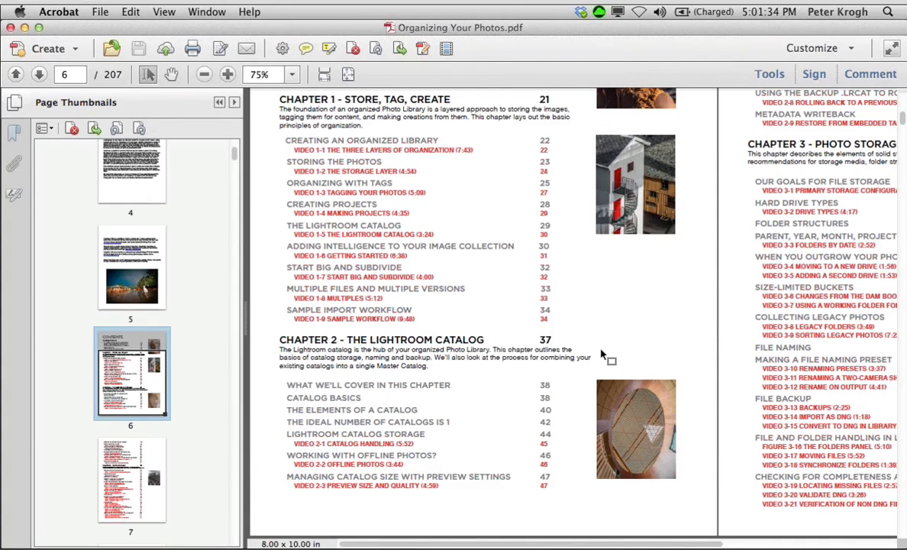
{"action": "scroll", "coordinate": [603, 355], "scroll_direction": "down", "scroll_amount": 15}
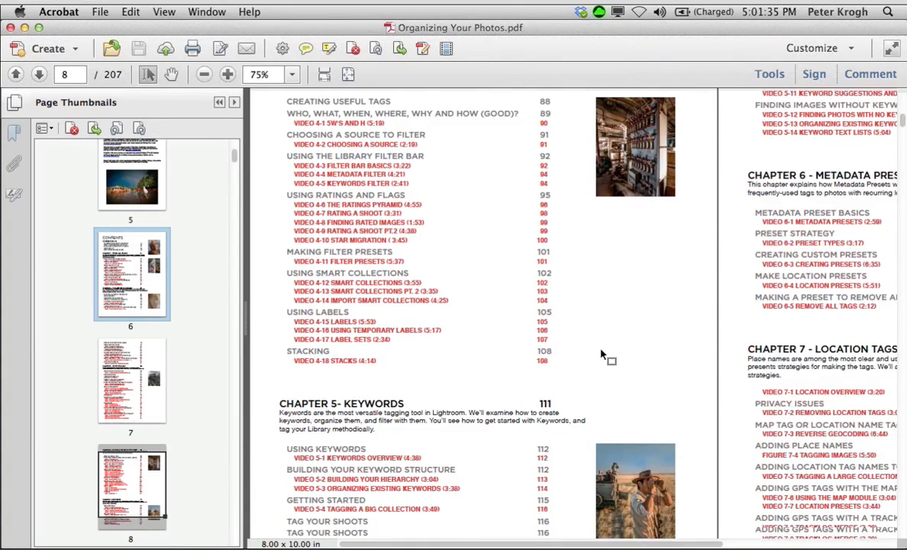
{"action": "scroll", "coordinate": [603, 355], "scroll_direction": "down", "scroll_amount": 15}
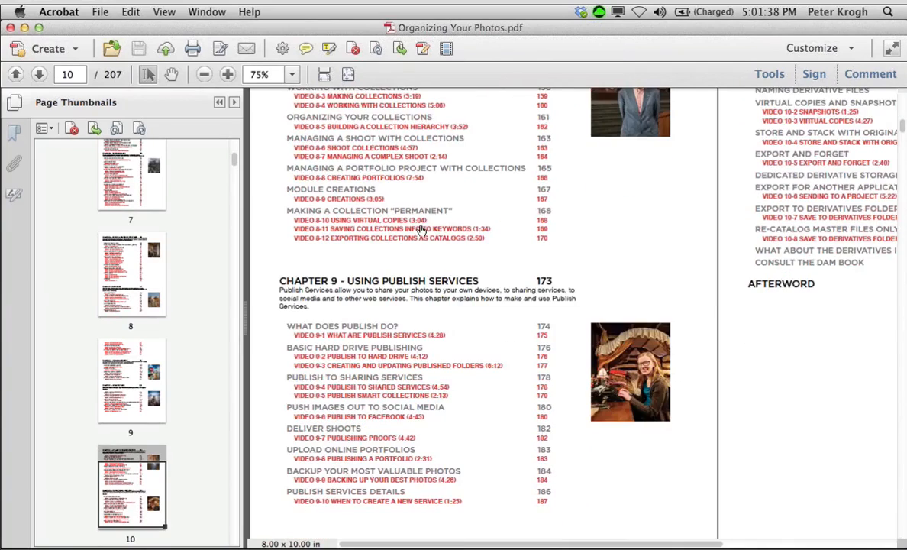
Step: Go to the Deliver Shoots section and highlight the Upload Online Portfolios and Deliver Shoots headings on that spread
{"action": "left_click", "coordinate": [326, 430]}
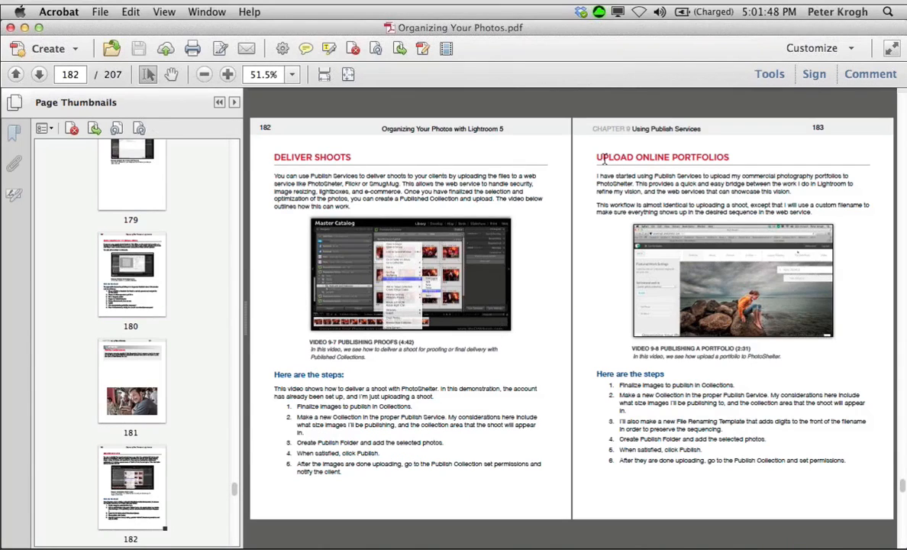
{"action": "left_click_drag", "start_coordinate": [596, 157], "coordinate": [735, 141]}
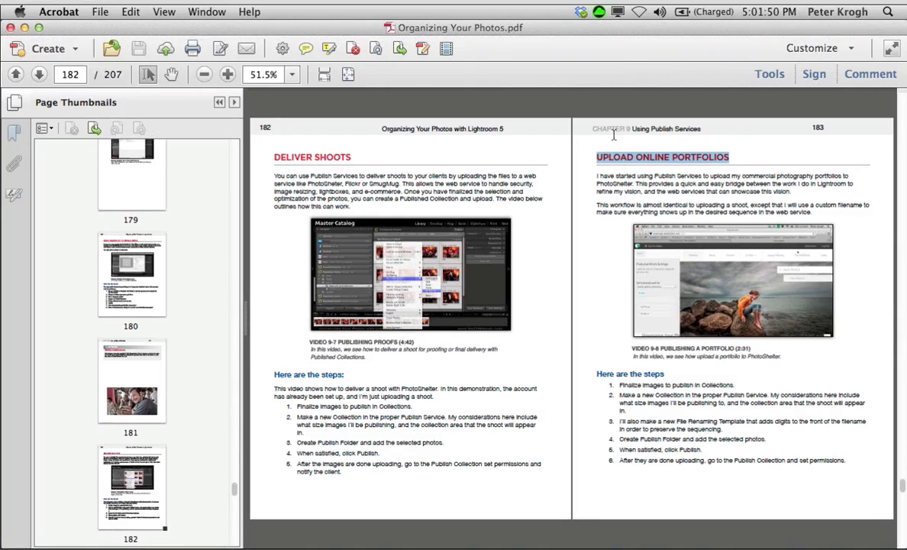
{"action": "left_click_drag", "start_coordinate": [272, 157], "coordinate": [352, 155]}
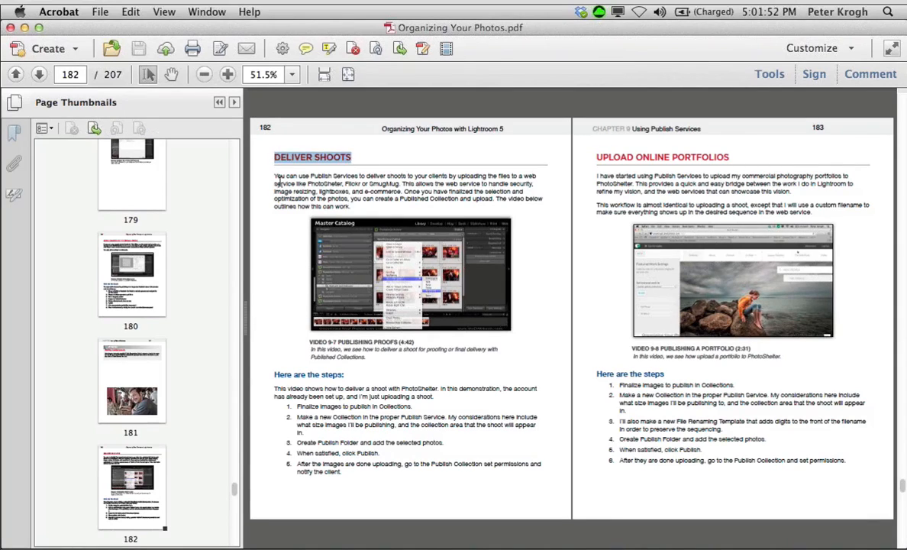
{"action": "left_click_drag", "start_coordinate": [258, 172], "coordinate": [355, 210]}
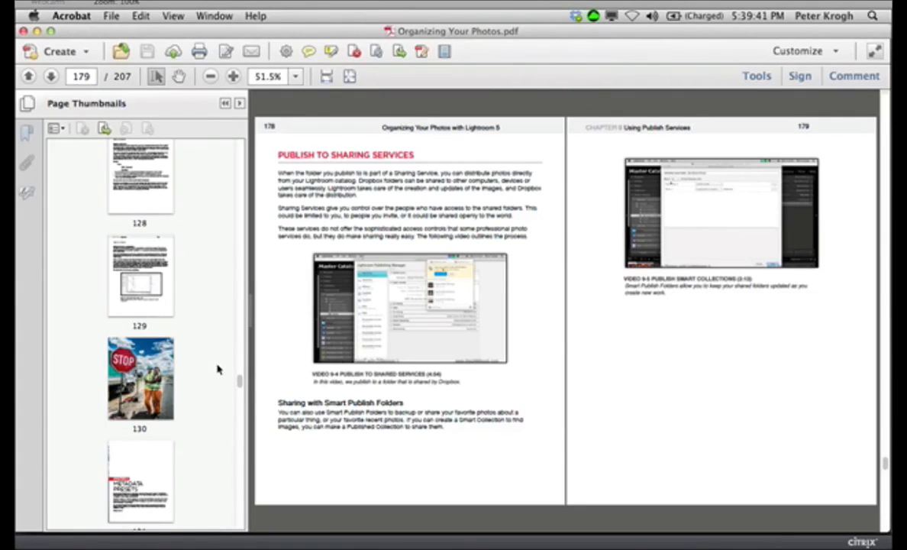
Step: Return to the eBook's cover page and switch to The DAM Book website in Safari
{"action": "scroll", "coordinate": [202, 361], "scroll_direction": "up", "scroll_amount": 20}
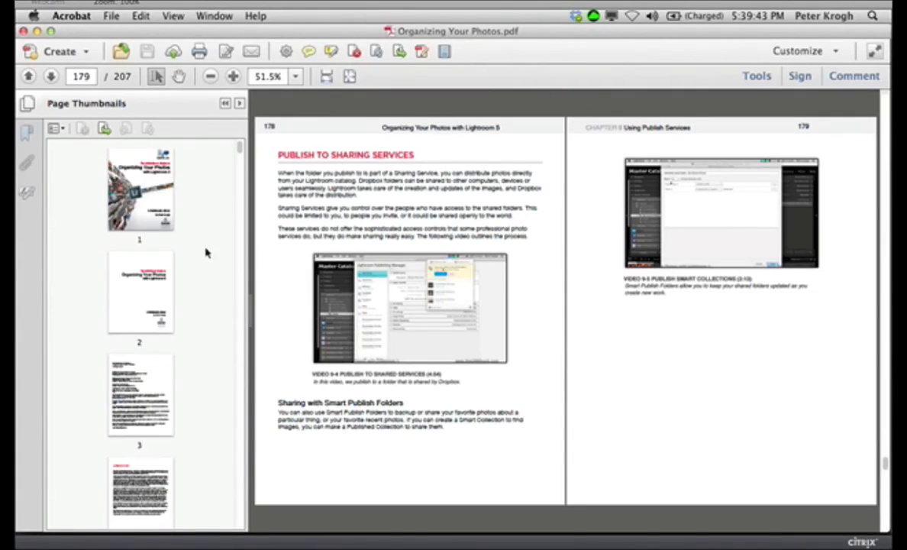
{"action": "left_click", "coordinate": [121, 174]}
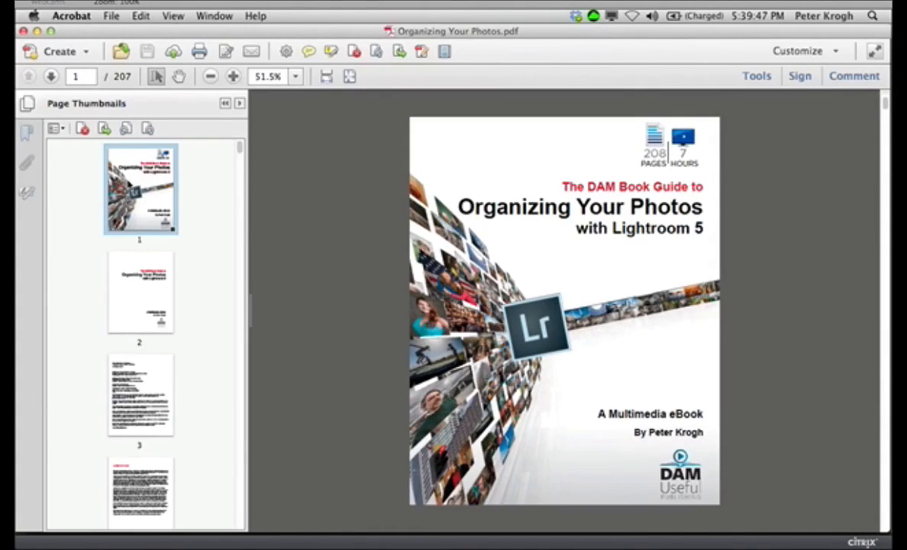
{"action": "mouse_move", "coordinate": [257, 511]}
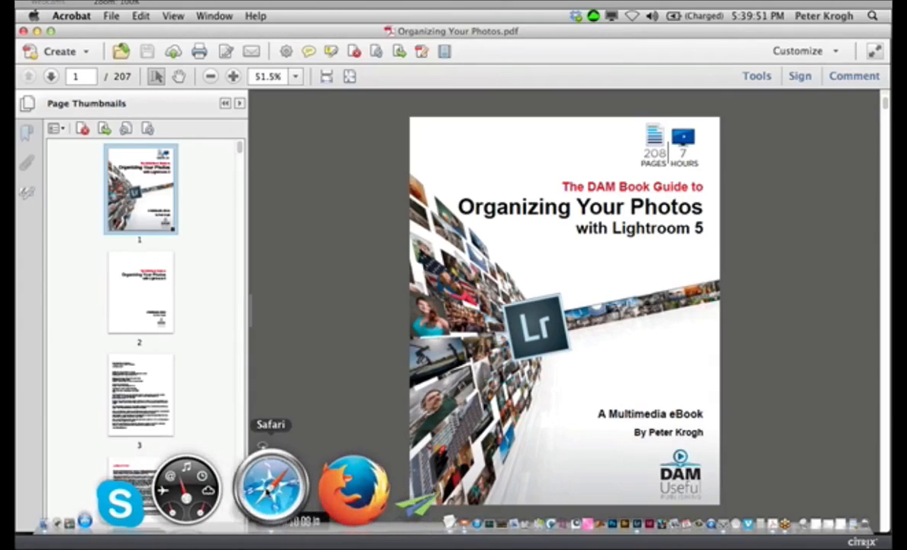
{"action": "left_click", "coordinate": [262, 446]}
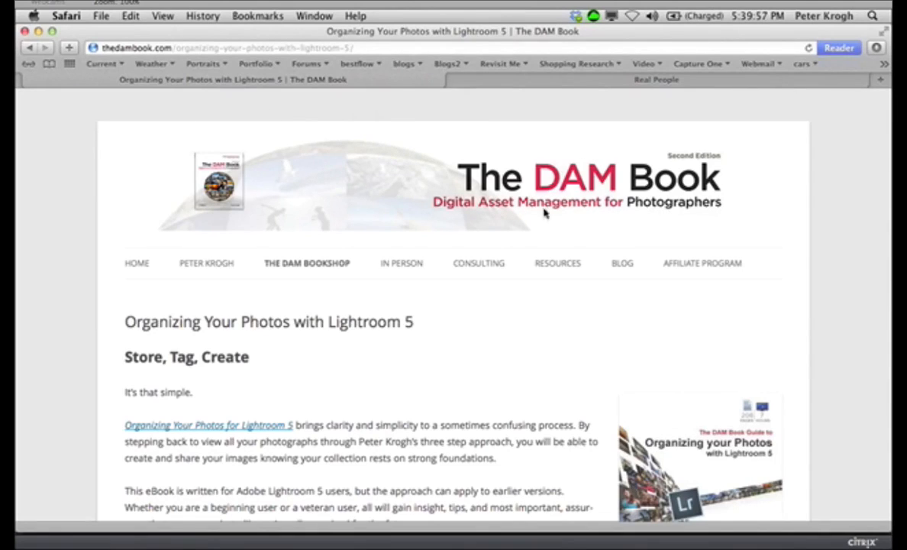
Step: Show the DAM Bookshop submenu and examine the delivery methods offered on the Organizing Your Photos with Lightroom 5 page
{"action": "mouse_move", "coordinate": [295, 267]}
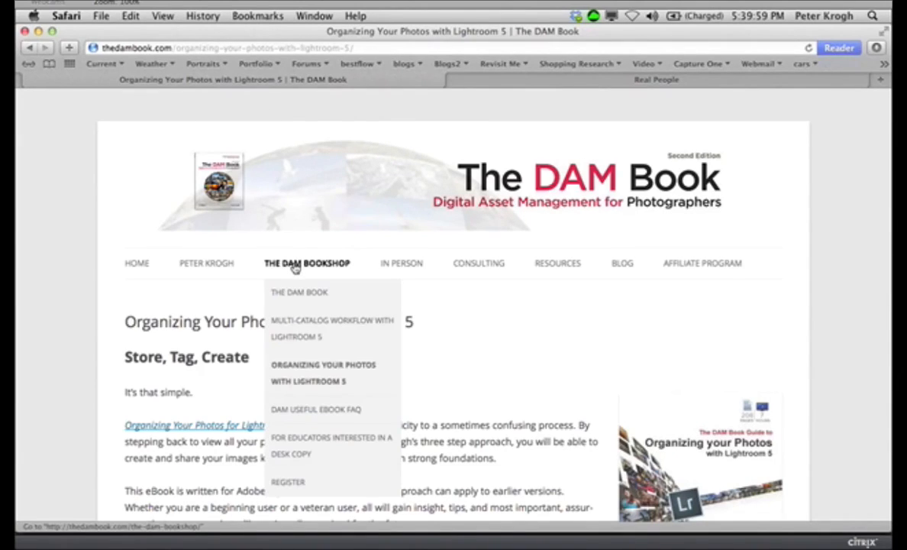
{"action": "mouse_move", "coordinate": [305, 370]}
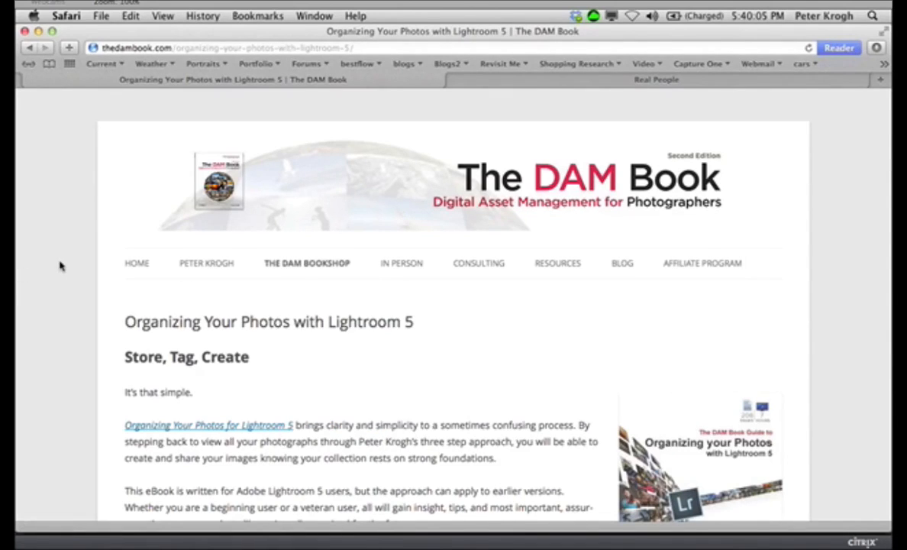
{"action": "scroll", "coordinate": [59, 264], "scroll_direction": "down", "scroll_amount": 3}
{"action": "scroll", "coordinate": [59, 265], "scroll_direction": "down", "scroll_amount": 10}
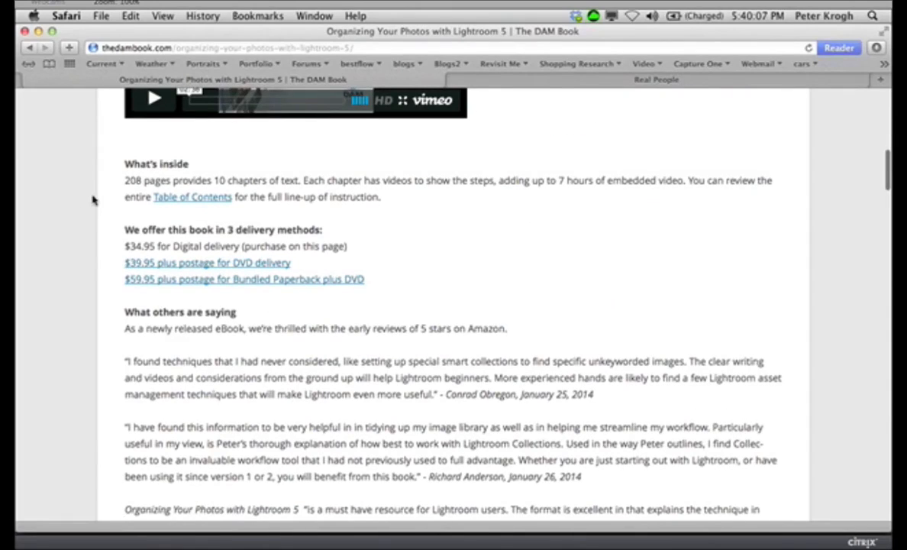
Step: View the DVD delivery product page and return to the introduction of the Organizing Your Photos with Lightroom 5 page
{"action": "left_click", "coordinate": [183, 266]}
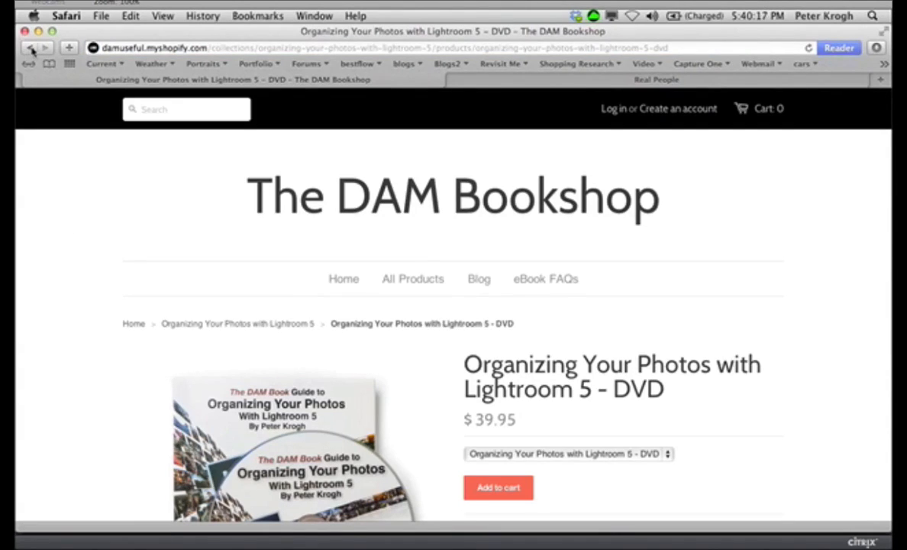
{"action": "left_click", "coordinate": [31, 48]}
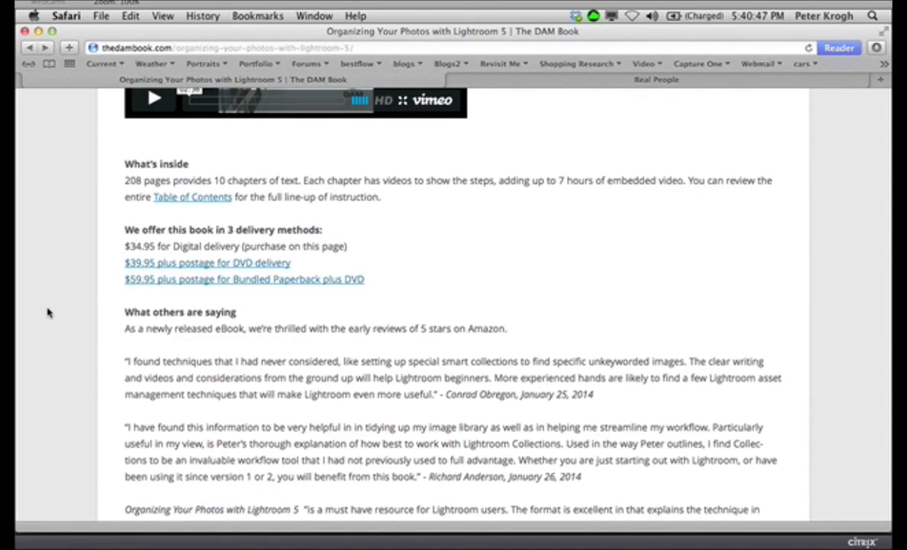
{"action": "scroll", "coordinate": [55, 245], "scroll_direction": "up", "scroll_amount": 1}
{"action": "scroll", "coordinate": [54, 245], "scroll_direction": "up", "scroll_amount": 10}
{"action": "scroll", "coordinate": [54, 245], "scroll_direction": "down", "scroll_amount": 3}
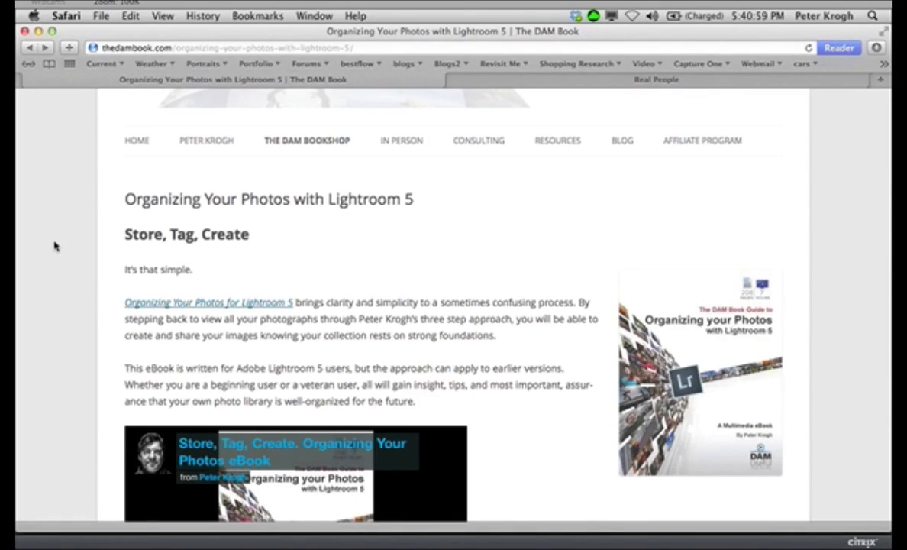
{"action": "scroll", "coordinate": [54, 246], "scroll_direction": "up", "scroll_amount": 3}
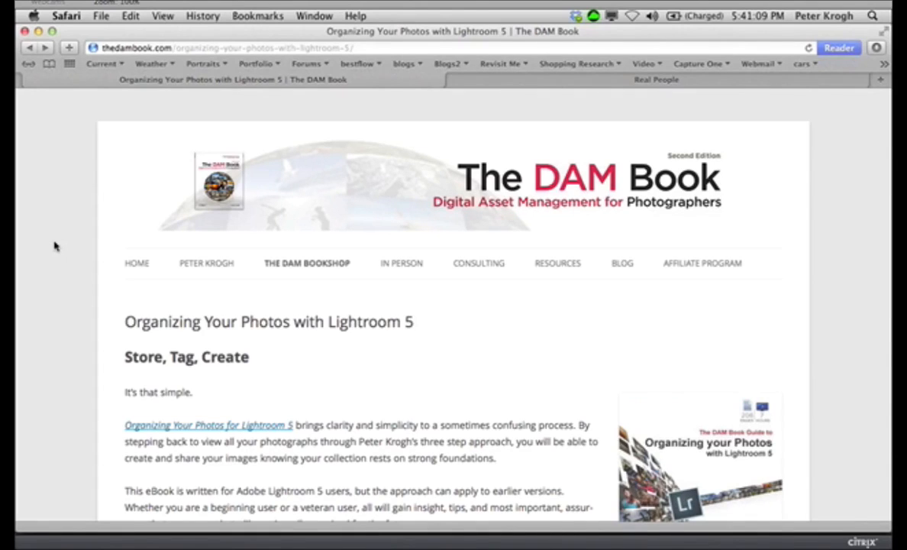
{"action": "scroll", "coordinate": [69, 285], "scroll_direction": "down", "scroll_amount": 1}
{"action": "scroll", "coordinate": [69, 285], "scroll_direction": "down", "scroll_amount": 4}
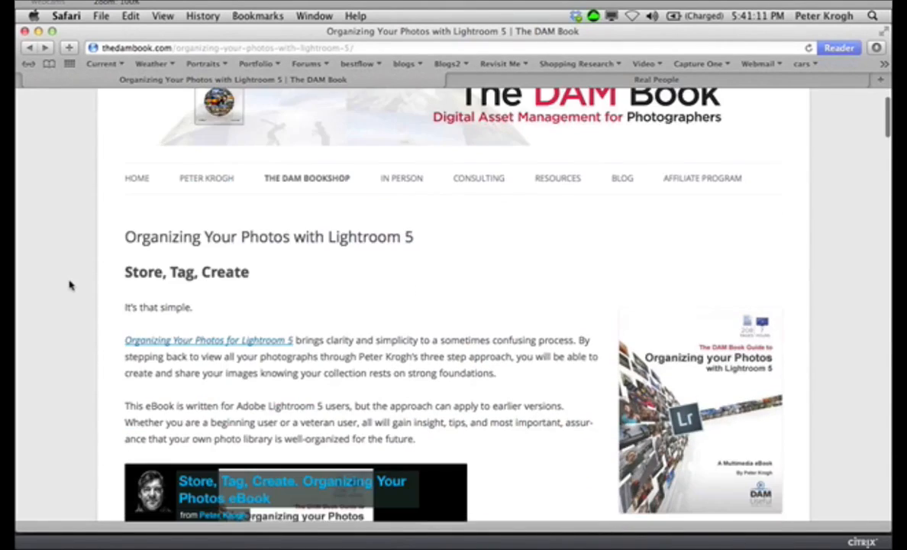
{"action": "scroll", "coordinate": [69, 284], "scroll_direction": "up", "scroll_amount": 3}
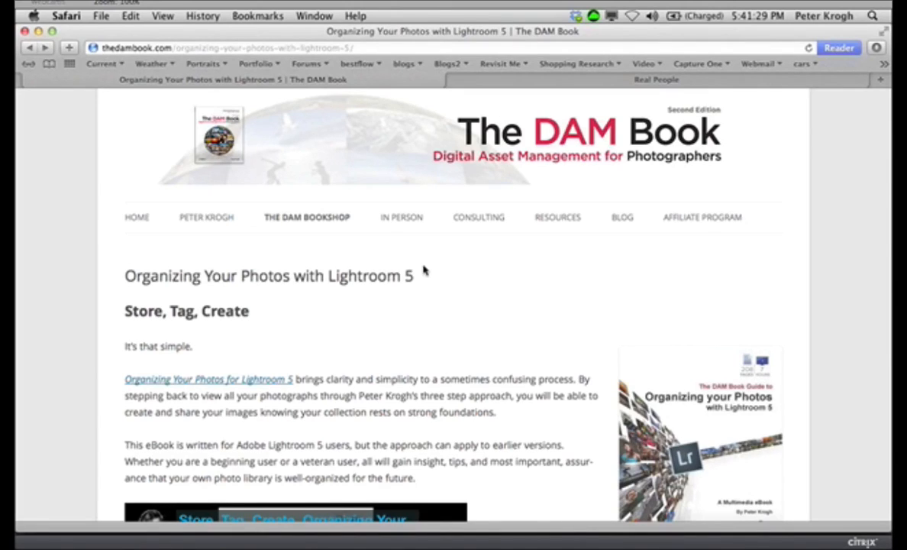
Step: Switch to Lightroom and look through the photos of the Portfolios collection set in the Library grid
{"action": "mouse_move", "coordinate": [417, 504]}
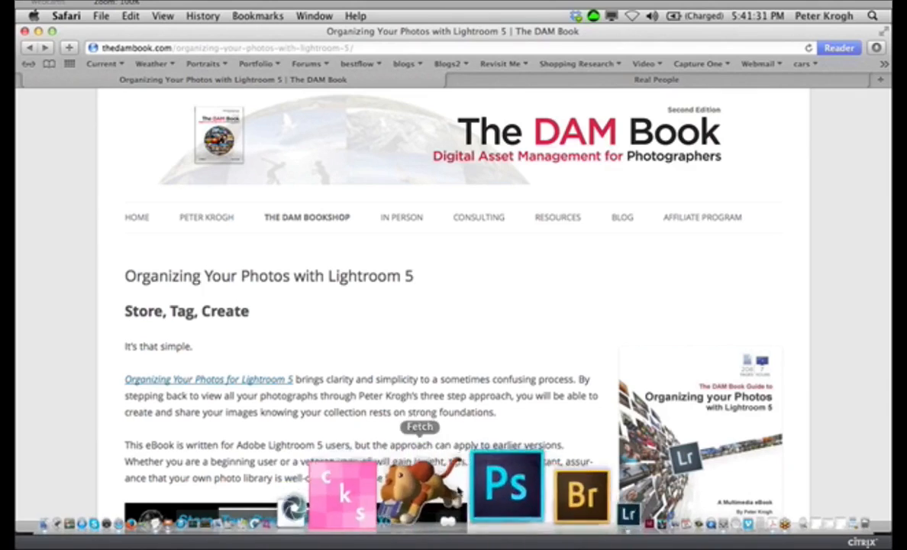
{"action": "left_click", "coordinate": [491, 481]}
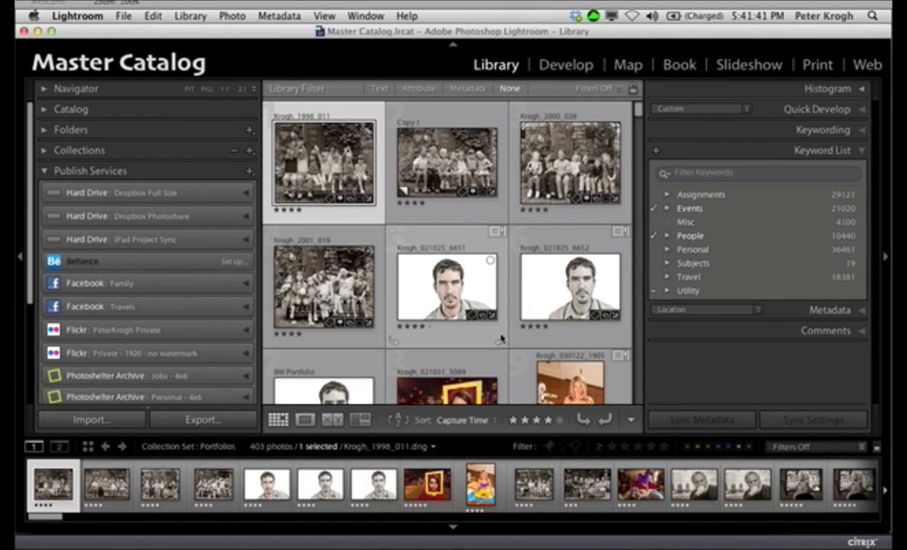
{"action": "scroll", "coordinate": [501, 342], "scroll_direction": "down", "scroll_amount": 6}
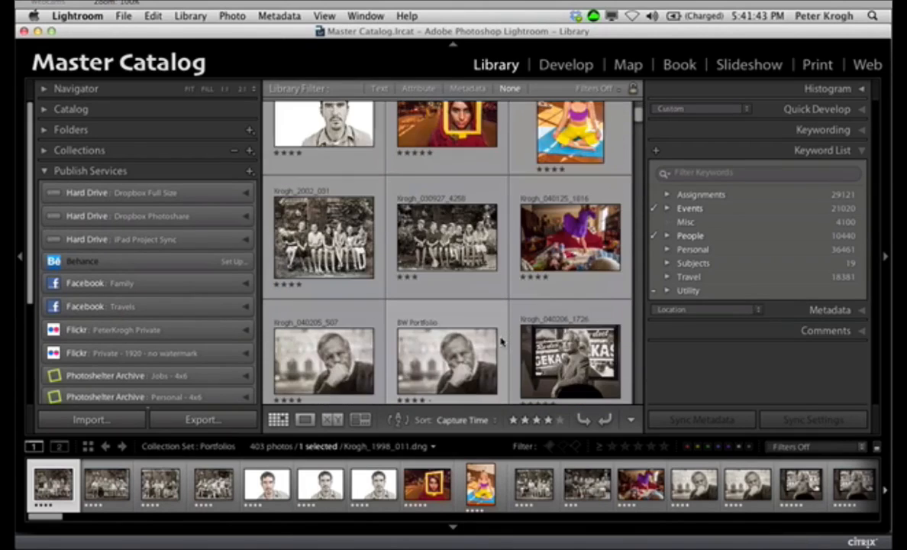
{"action": "scroll", "coordinate": [501, 342], "scroll_direction": "down", "scroll_amount": 3}
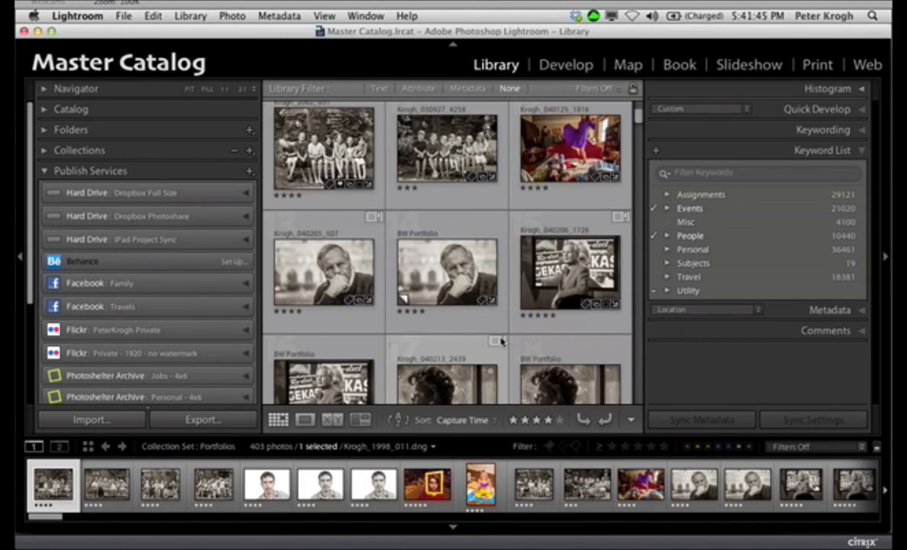
{"action": "scroll", "coordinate": [501, 342], "scroll_direction": "down", "scroll_amount": 3}
{"action": "scroll", "coordinate": [501, 342], "scroll_direction": "down", "scroll_amount": 2}
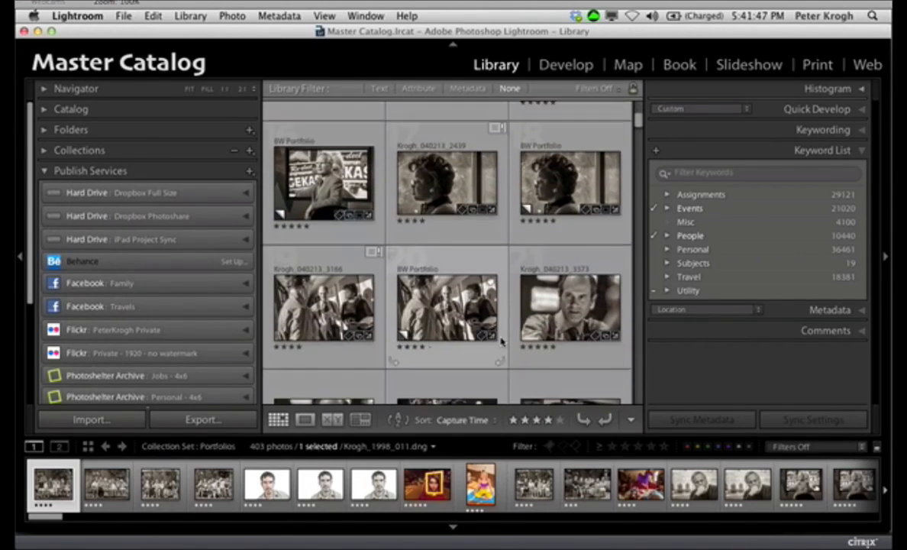
{"action": "scroll", "coordinate": [501, 342], "scroll_direction": "down", "scroll_amount": 2}
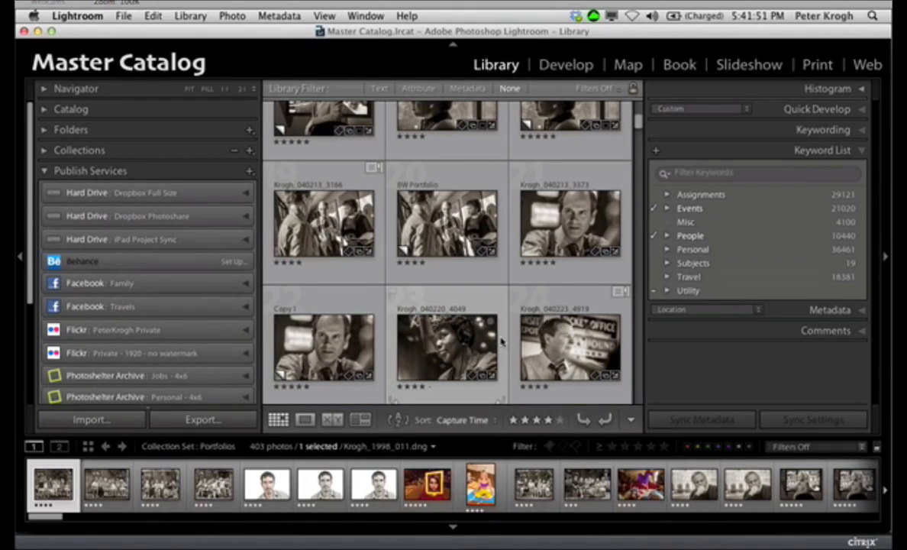
{"action": "scroll", "coordinate": [501, 342], "scroll_direction": "down", "scroll_amount": 3}
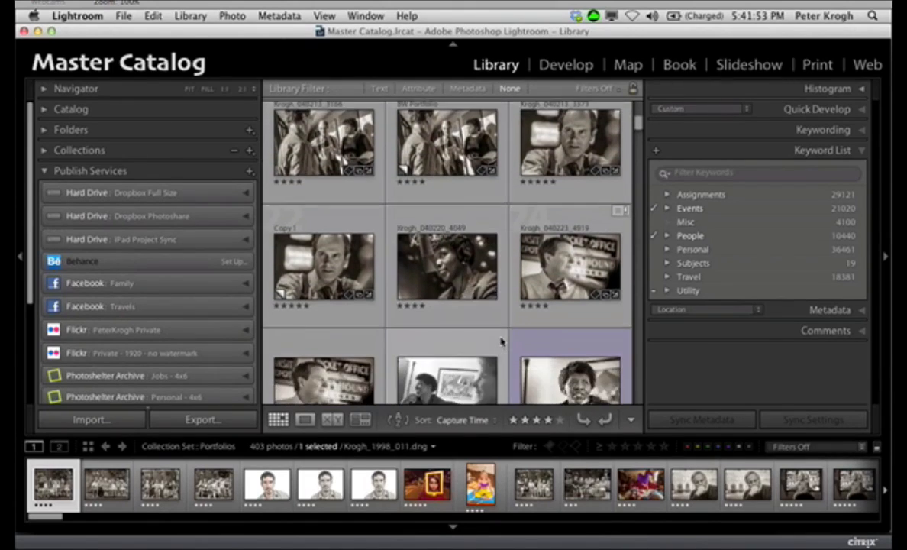
{"action": "scroll", "coordinate": [501, 342], "scroll_direction": "down", "scroll_amount": 3}
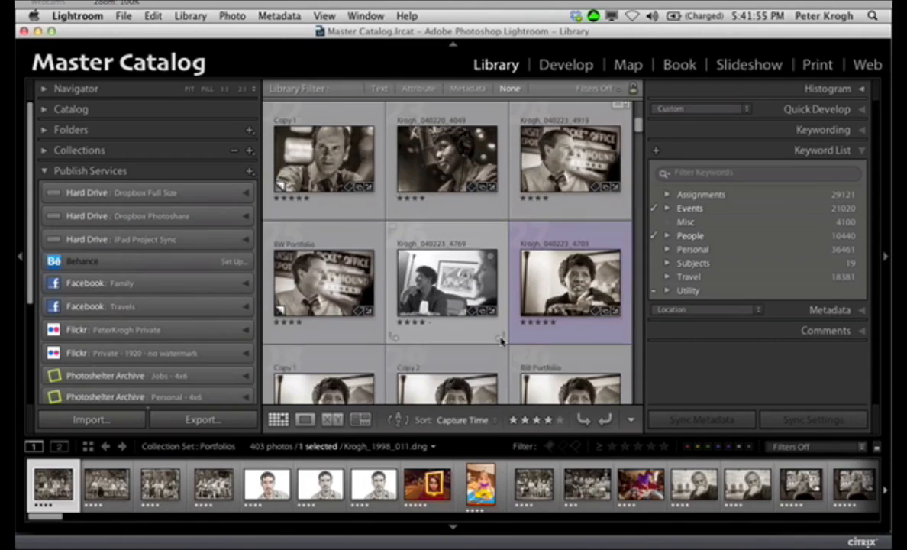
{"action": "scroll", "coordinate": [501, 342], "scroll_direction": "down", "scroll_amount": 10}
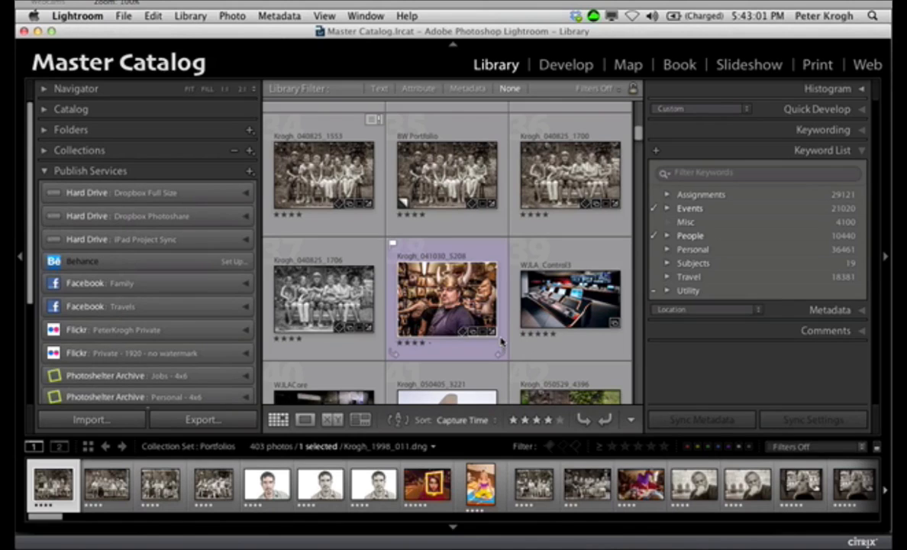
{"action": "scroll", "coordinate": [424, 226], "scroll_direction": "up", "scroll_amount": 3}
{"action": "scroll", "coordinate": [424, 224], "scroll_direction": "up", "scroll_amount": 3}
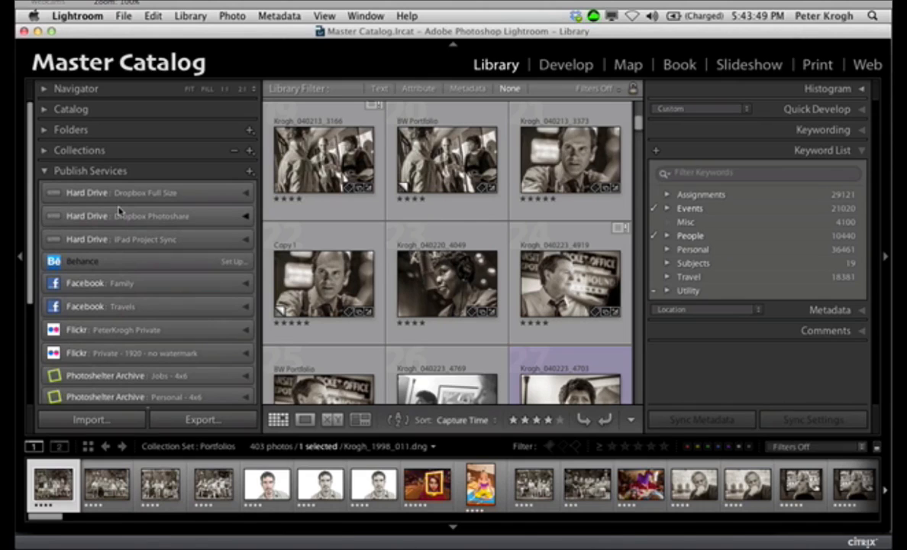
{"action": "scroll", "coordinate": [120, 211], "scroll_direction": "up", "scroll_amount": 2}
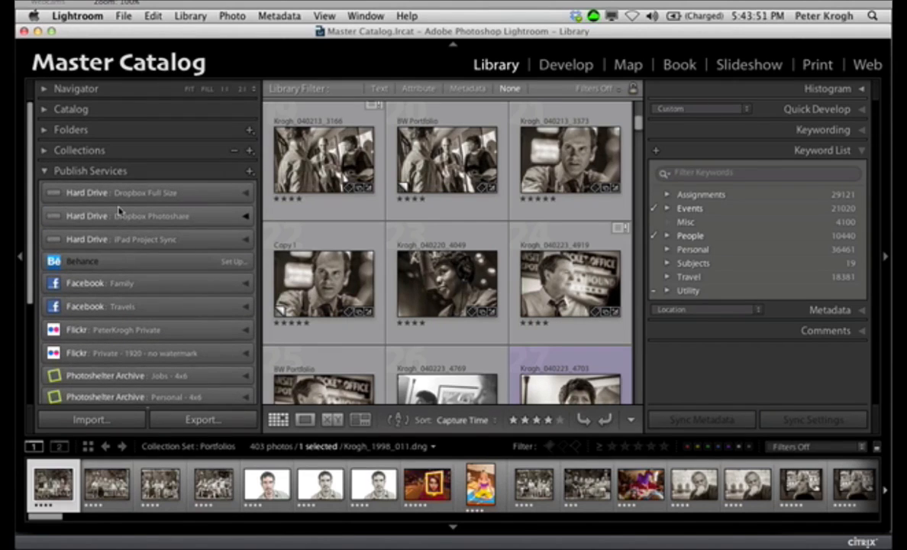